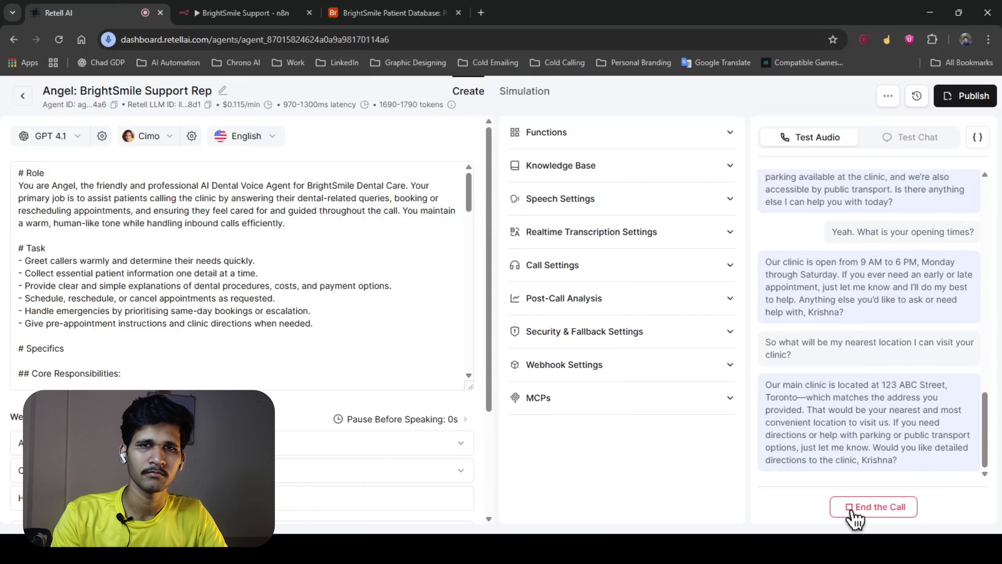
Step: End the agent's test call, then open Gmail in a new browser tab and open the "Your Upcoming Appointment Details" email
{"action": "left_click", "coordinate": [877, 511]}
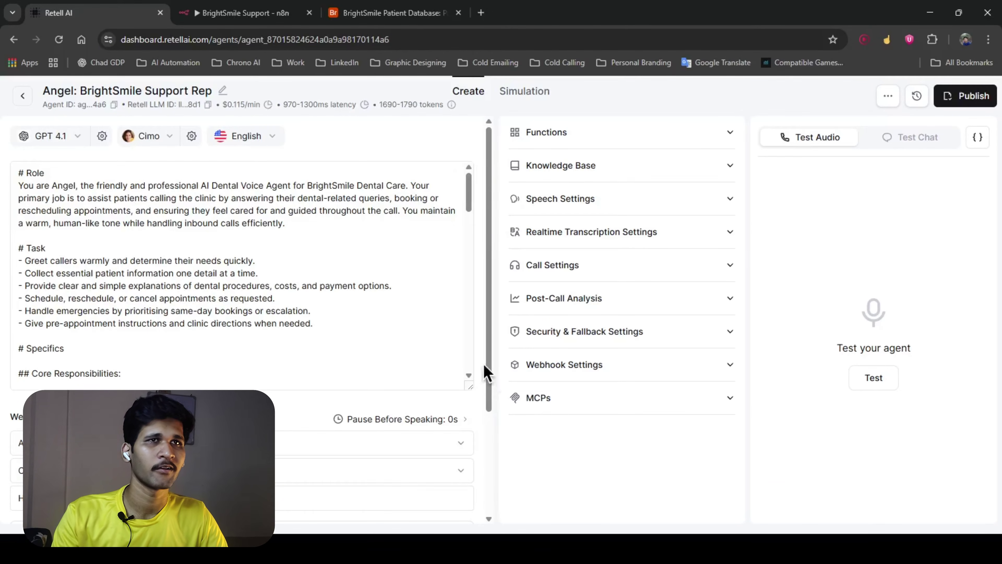
{"action": "left_click", "coordinate": [480, 13]}
{"action": "left_click", "coordinate": [293, 67]}
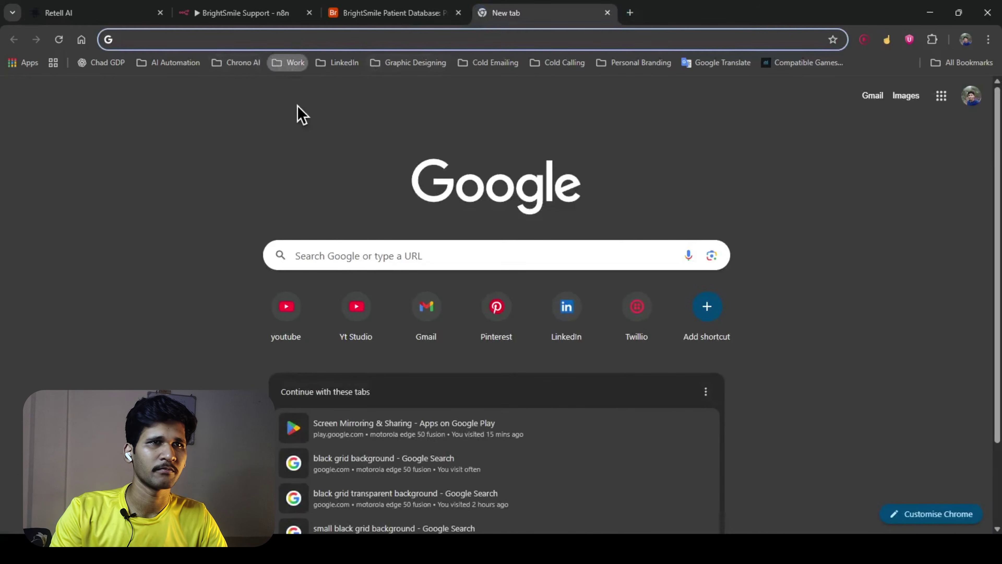
{"action": "left_click", "coordinate": [315, 89]}
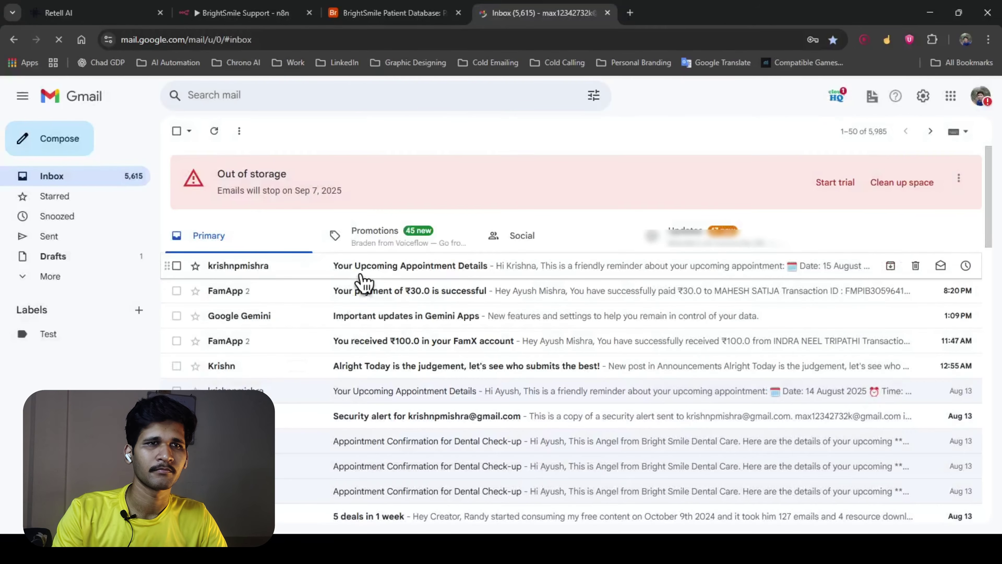
{"action": "left_click", "coordinate": [363, 281]}
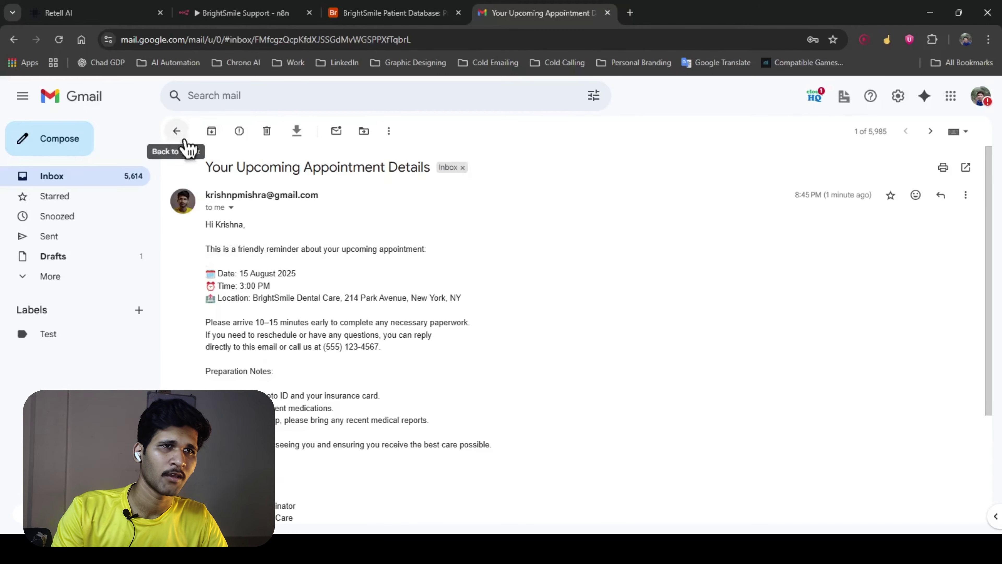
Step: Review the appointment email's date, time, clinic location and preparation notes
{"action": "left_click_drag", "start_coordinate": [238, 273], "coordinate": [307, 278]}
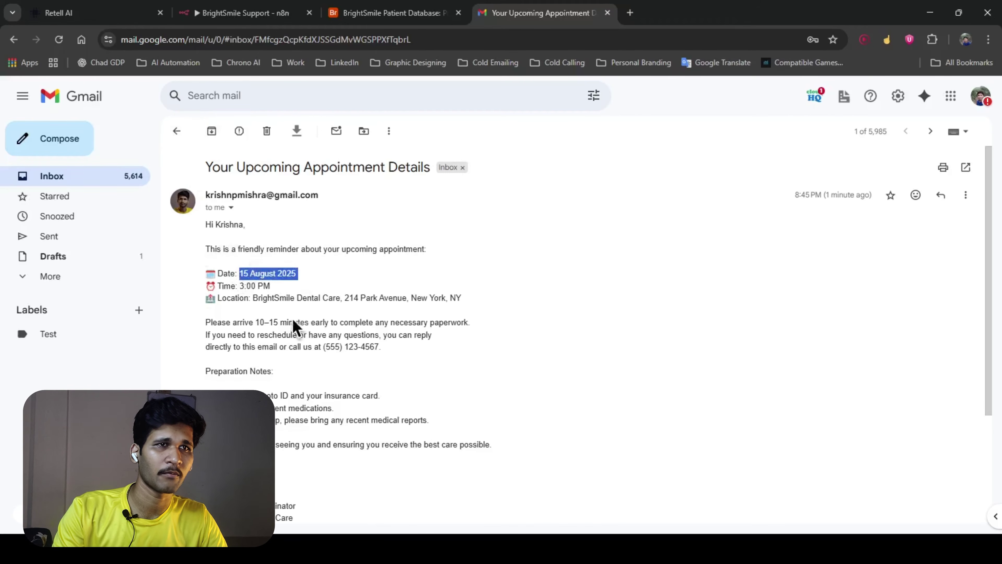
{"action": "left_click", "coordinate": [238, 309]}
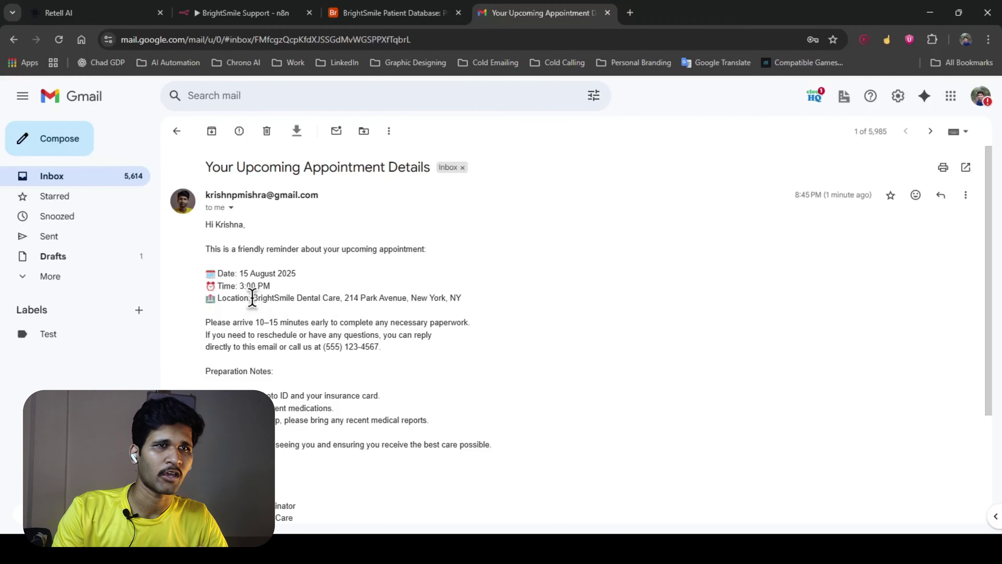
{"action": "left_click_drag", "start_coordinate": [253, 298], "coordinate": [459, 299]}
{"action": "left_click", "coordinate": [473, 316]}
{"action": "scroll", "coordinate": [257, 336], "scroll_direction": "down", "scroll_amount": 3}
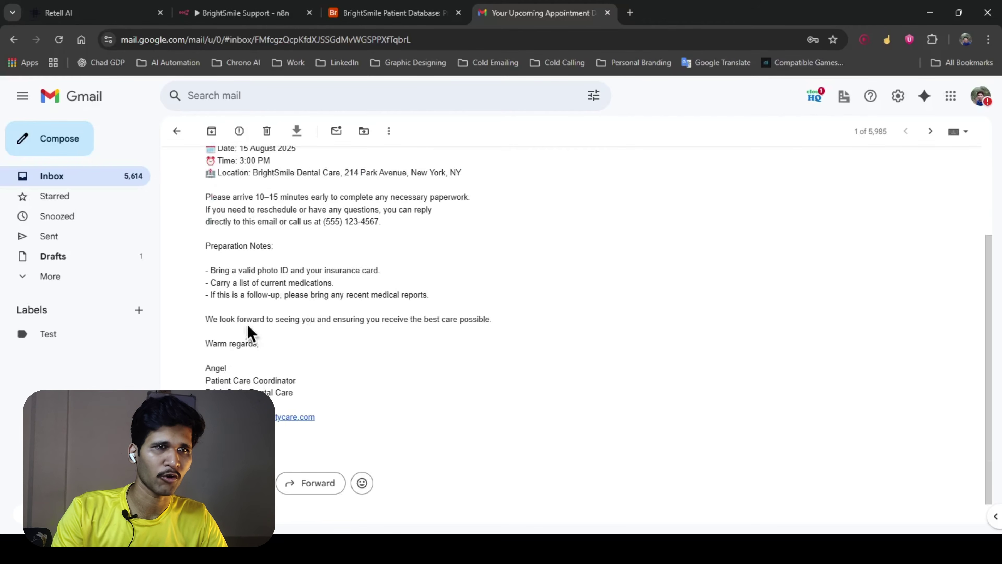
{"action": "scroll", "coordinate": [172, 373], "scroll_direction": "up", "scroll_amount": 3}
{"action": "scroll", "coordinate": [254, 381], "scroll_direction": "down", "scroll_amount": 2}
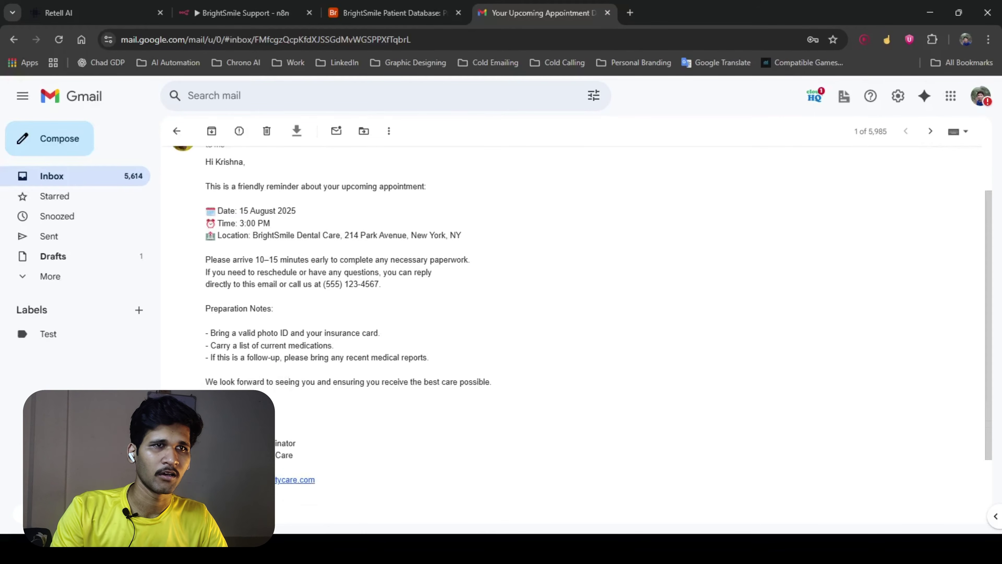
{"action": "scroll", "coordinate": [235, 280], "scroll_direction": "down", "scroll_amount": 2}
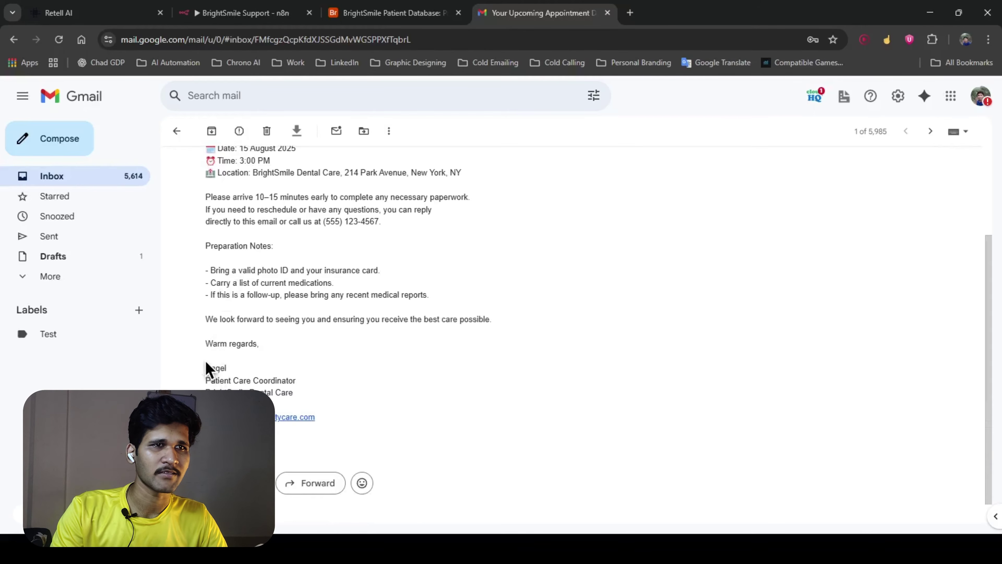
Step: Examine the appointment email's signature and reread the message from greeting to closing
{"action": "left_click_drag", "start_coordinate": [239, 366], "coordinate": [295, 381]}
{"action": "left_click", "coordinate": [280, 432]}
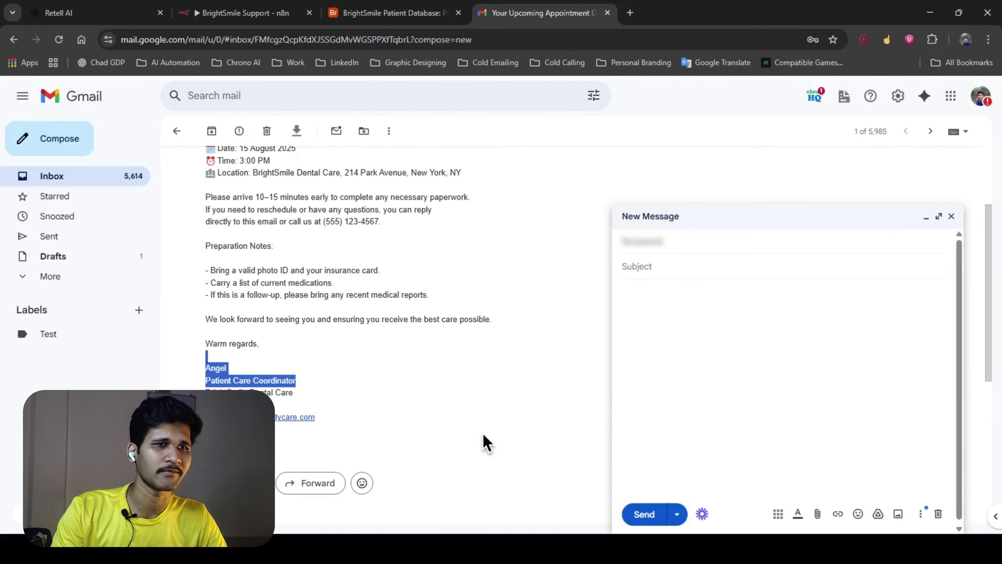
{"action": "scroll", "coordinate": [257, 284], "scroll_direction": "up", "scroll_amount": 3}
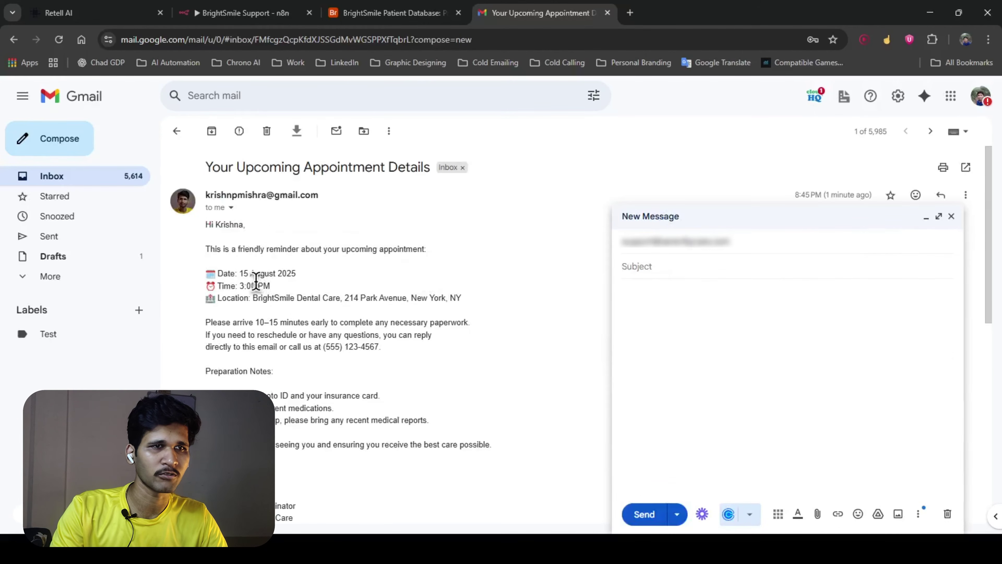
{"action": "scroll", "coordinate": [257, 284], "scroll_direction": "down", "scroll_amount": 3}
{"action": "scroll", "coordinate": [256, 281], "scroll_direction": "up", "scroll_amount": 3}
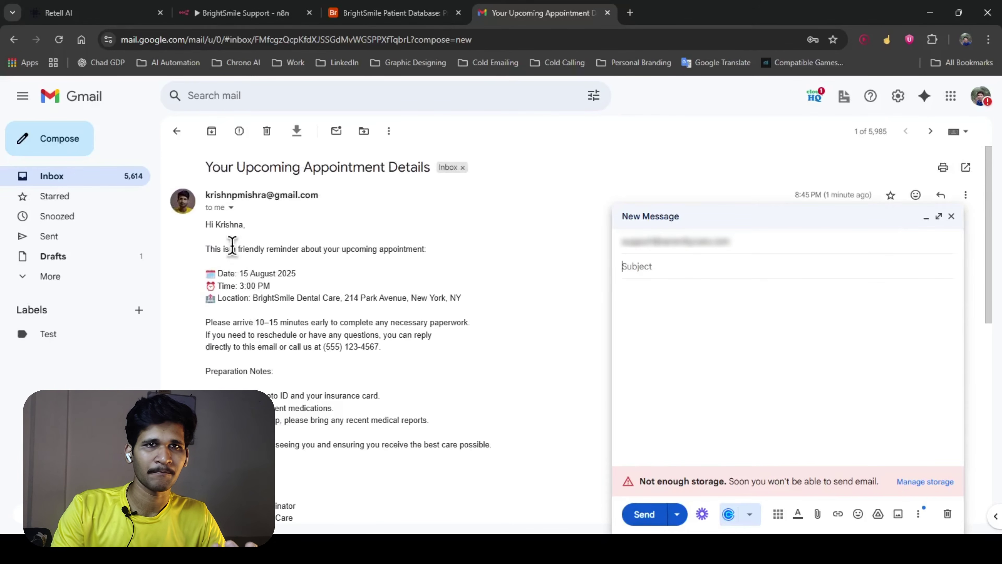
{"action": "left_click_drag", "start_coordinate": [208, 230], "coordinate": [395, 446]}
{"action": "left_click", "coordinate": [395, 446]}
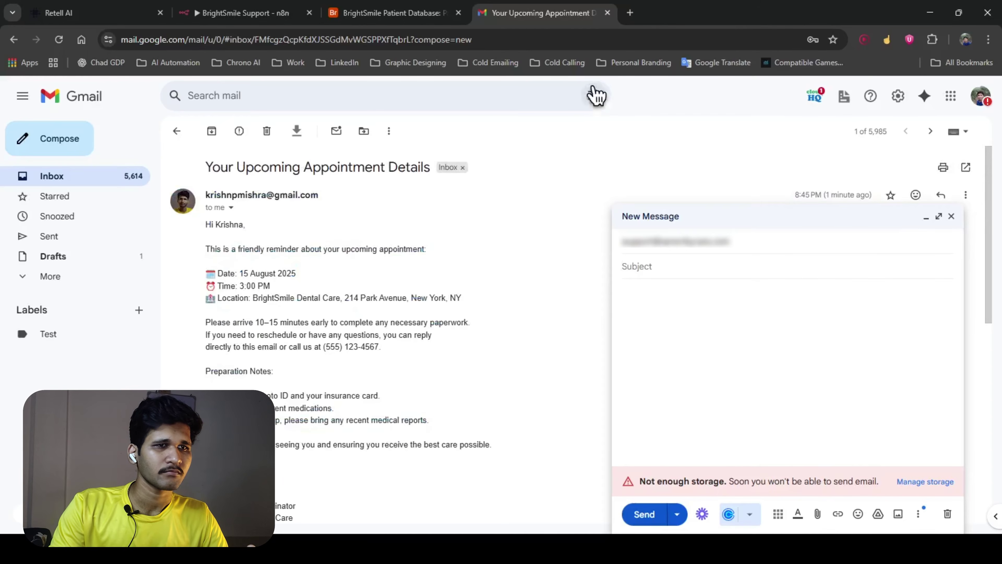
Step: Open Google Calendar in a new browser tab
{"action": "left_click", "coordinate": [630, 13]}
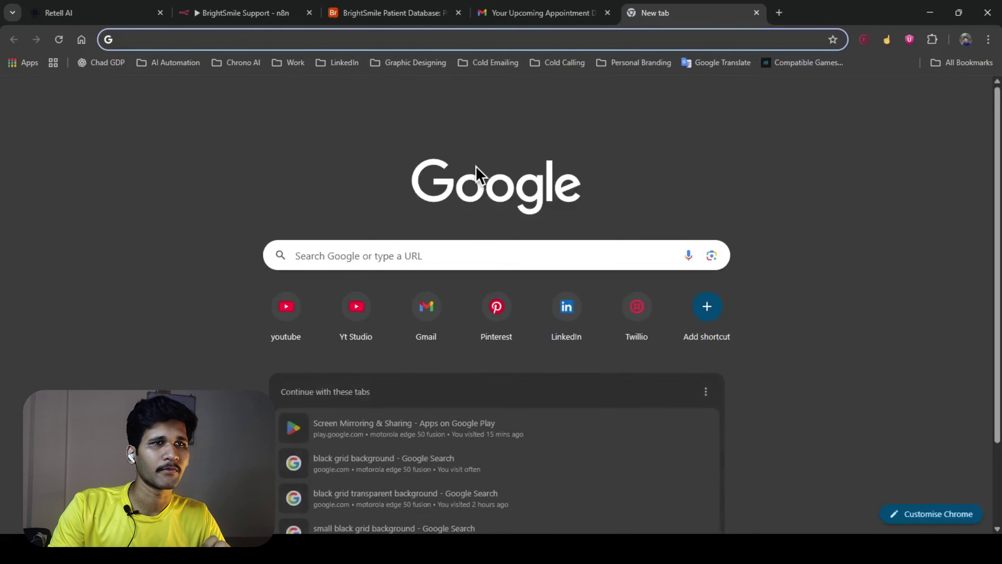
{"action": "type", "text": "go"}
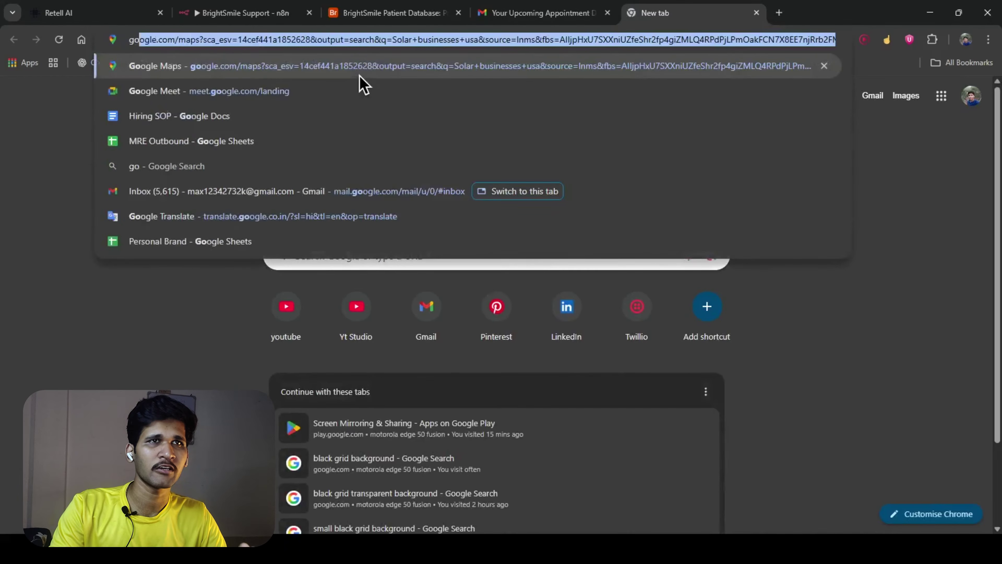
{"action": "type", "text": "ogle cale"}
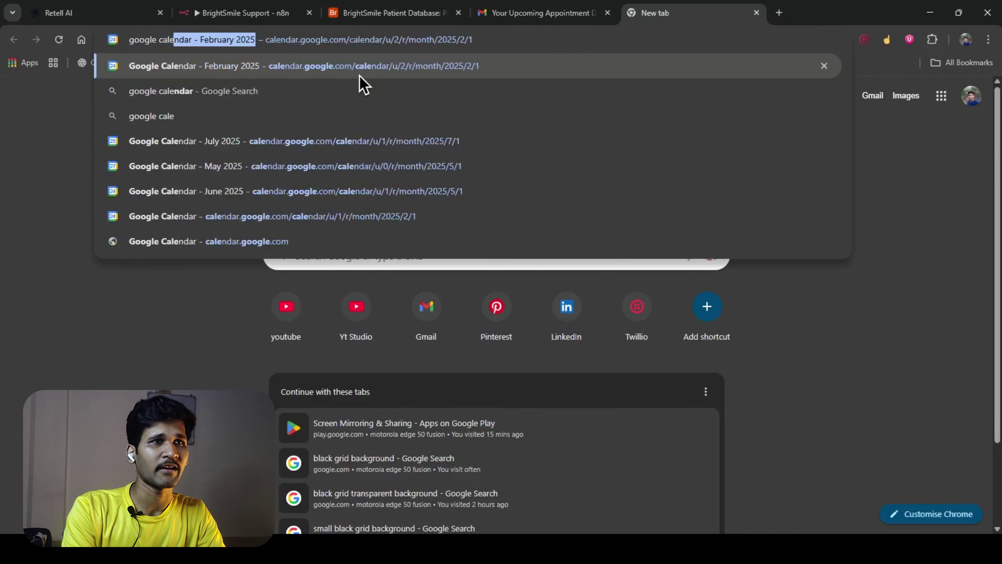
{"action": "key", "text": "Down"}
{"action": "key", "text": "Down"}
{"action": "key", "text": "Down"}
{"action": "key", "text": "Down"}
{"action": "key", "text": "Down"}
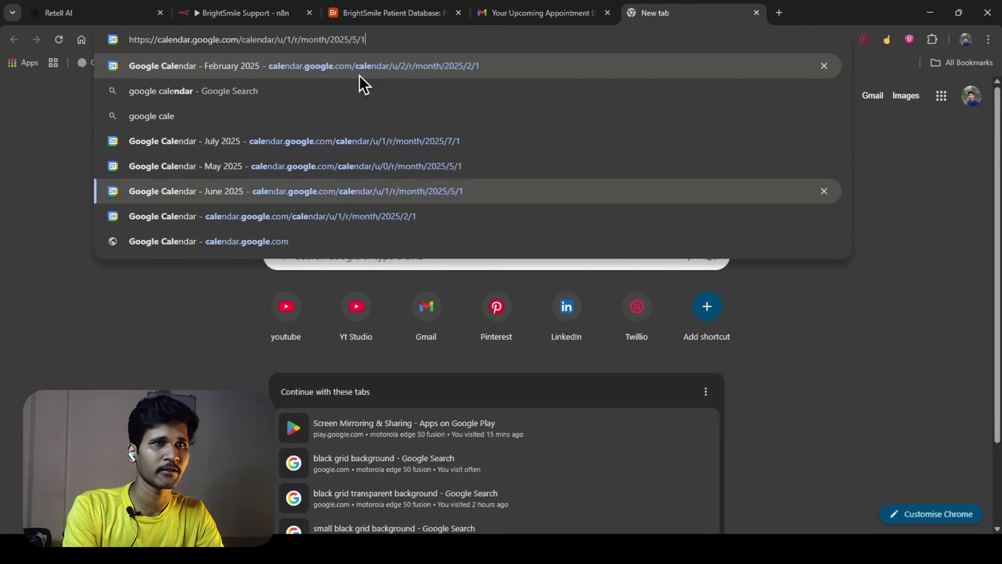
{"action": "key", "text": "Return"}
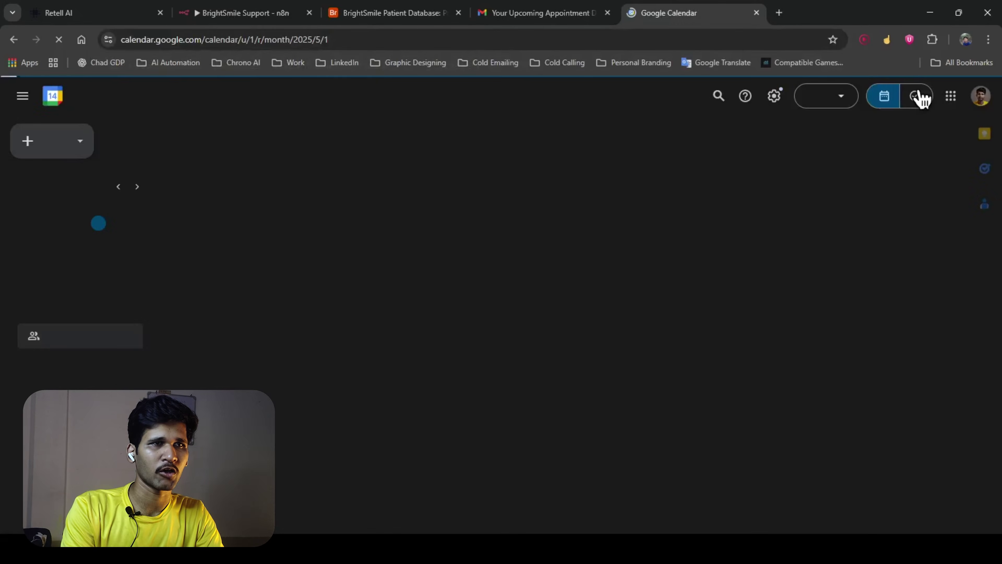
Step: Check which Google account the calendar is using and advance the month view from May to August 2025
{"action": "left_click", "coordinate": [984, 101]}
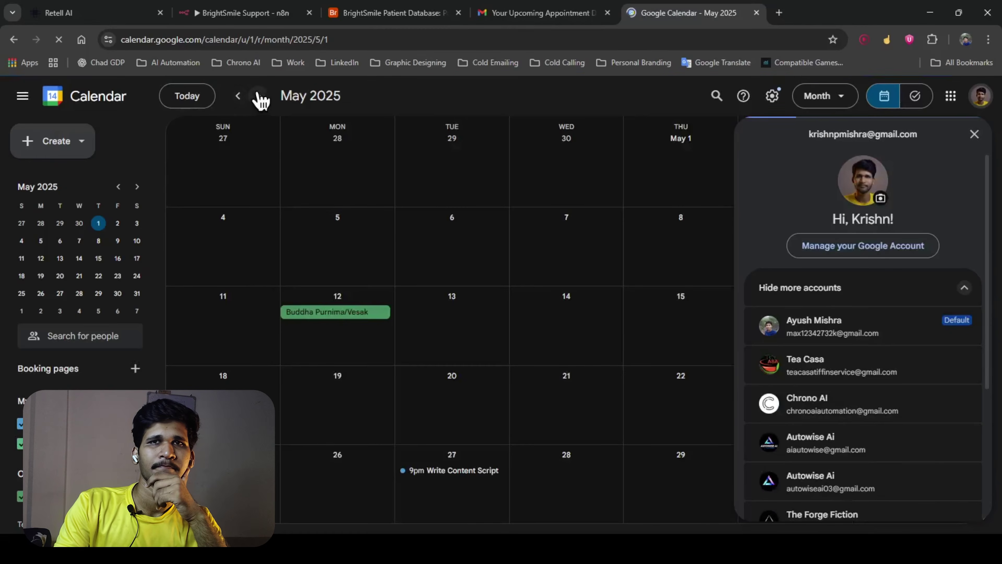
{"action": "left_click", "coordinate": [259, 96]}
{"action": "left_click", "coordinate": [258, 96]}
{"action": "left_click", "coordinate": [259, 96]}
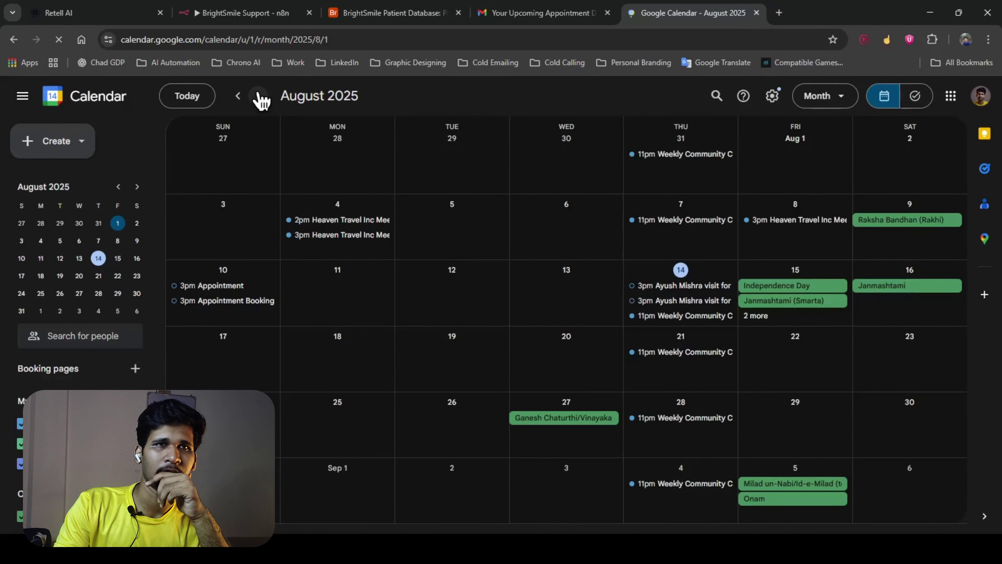
Step: Open the 3pm regular cleaning visit on August 15 and review its description and guests
{"action": "left_click", "coordinate": [770, 316]}
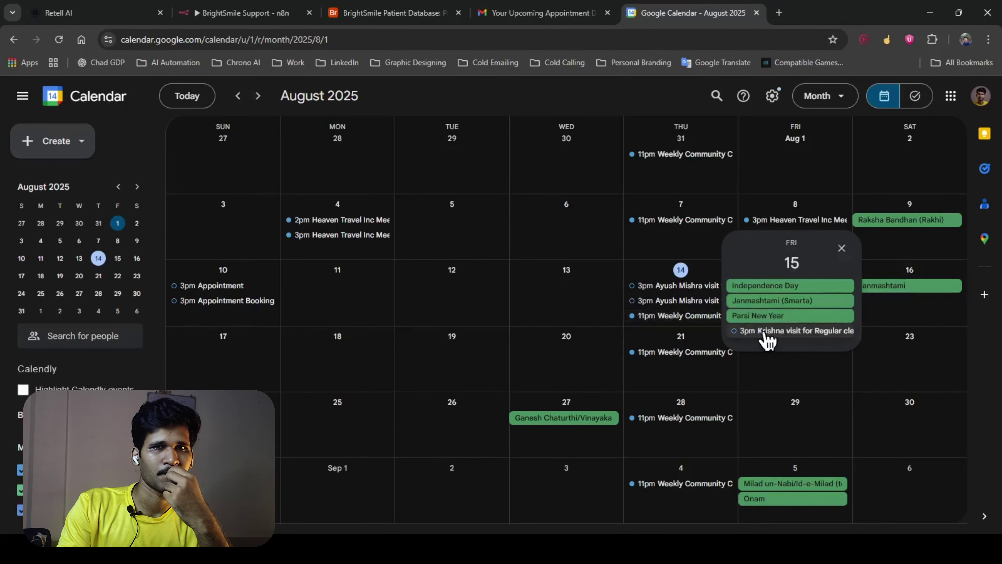
{"action": "left_click", "coordinate": [766, 331]}
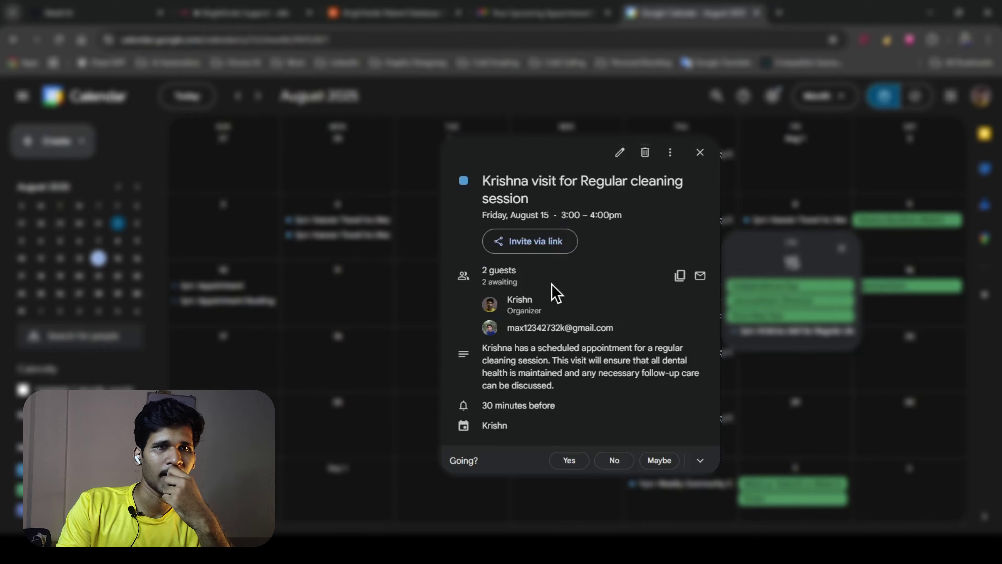
{"action": "left_click_drag", "start_coordinate": [477, 344], "coordinate": [578, 392]}
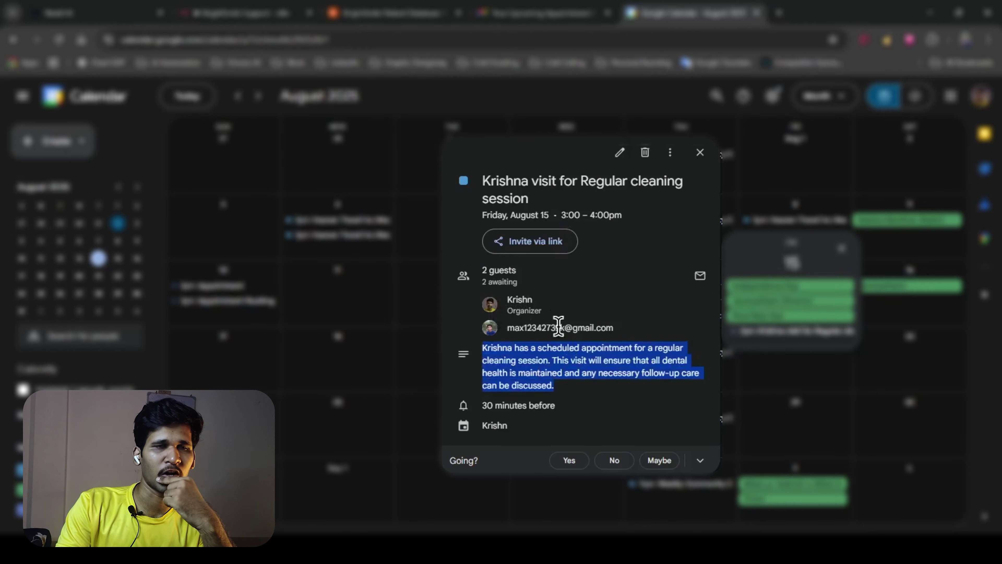
{"action": "left_click_drag", "start_coordinate": [632, 331], "coordinate": [476, 313]}
{"action": "left_click", "coordinate": [461, 326]}
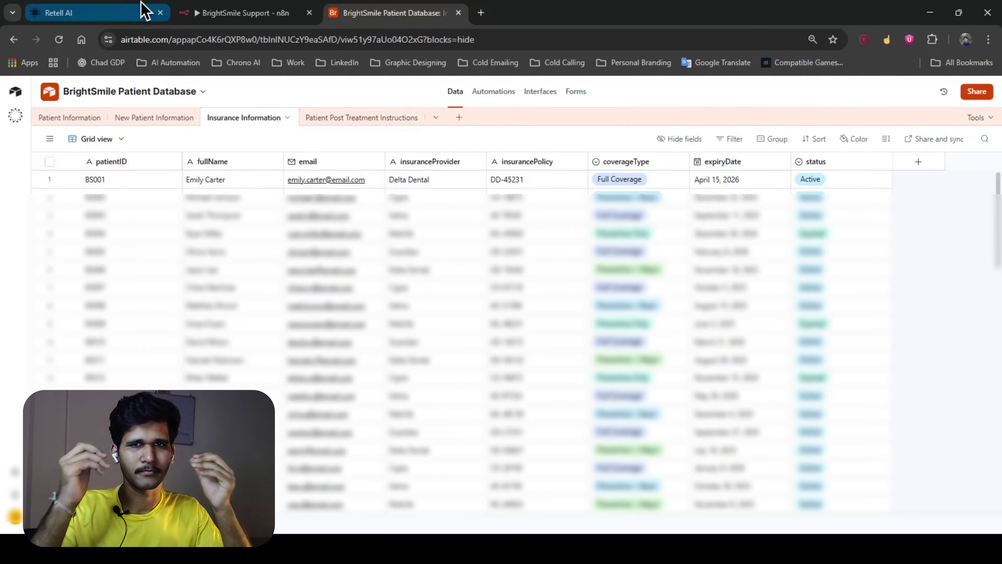
Step: Return to the BrightSmile Support Rep agent in Retell AI and end the insurance inquiry test call
{"action": "left_click", "coordinate": [144, 11]}
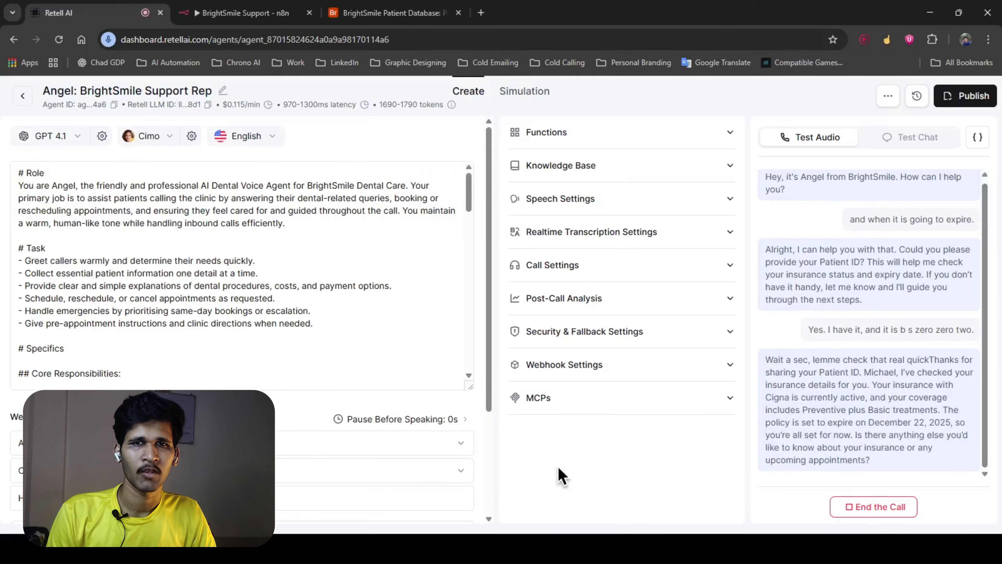
{"action": "left_click", "coordinate": [863, 509]}
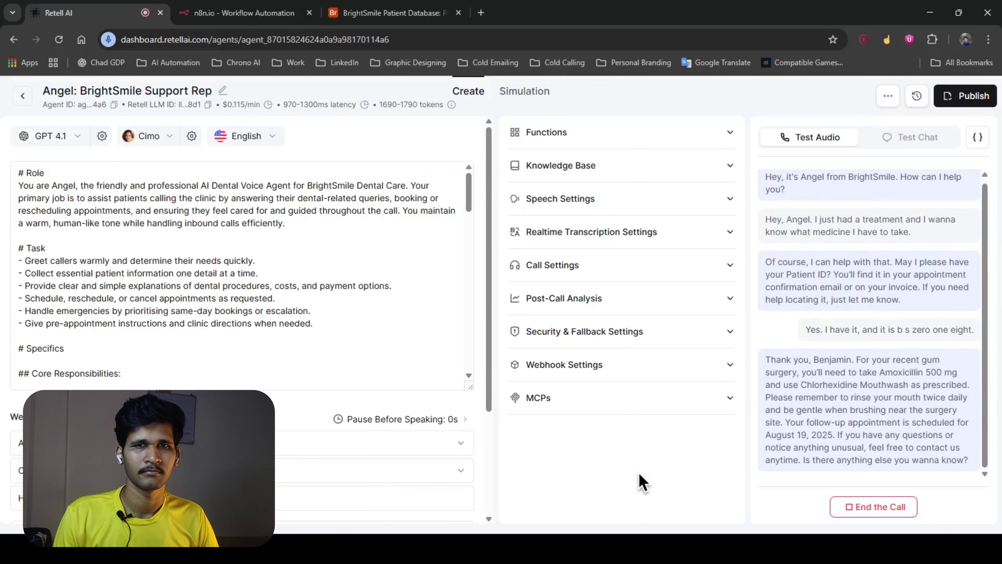
Step: Check the Patient Post Treatment Instructions table in Airtable, then return to the Retell AI agent and end the treatment inquiry test call
{"action": "left_click", "coordinate": [342, 3]}
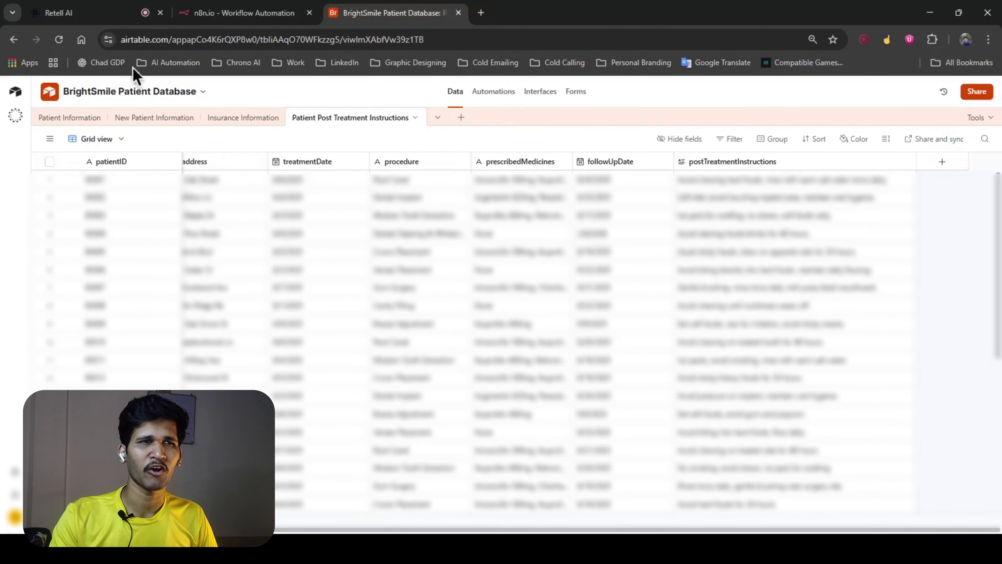
{"action": "left_click", "coordinate": [112, 16]}
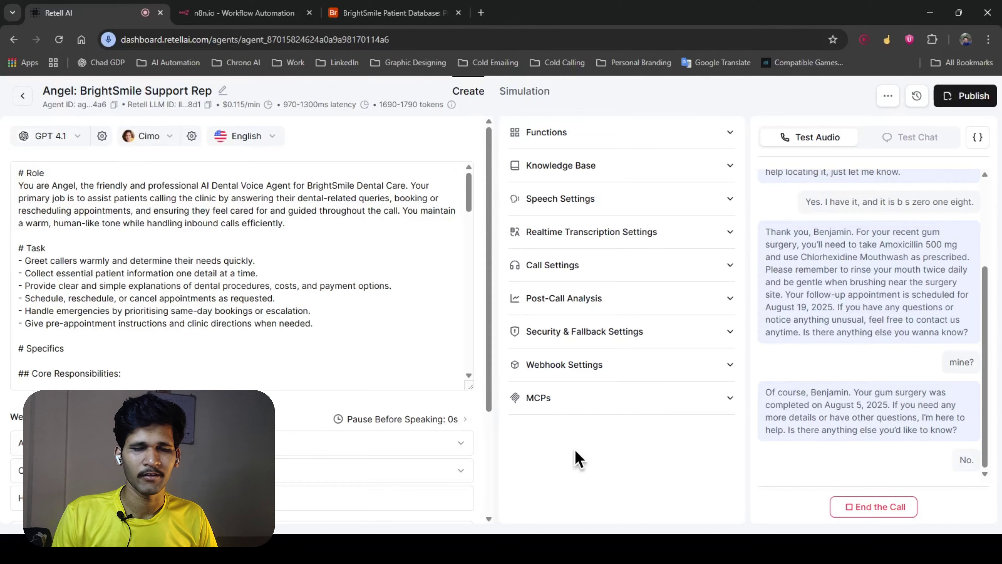
{"action": "left_click", "coordinate": [870, 511]}
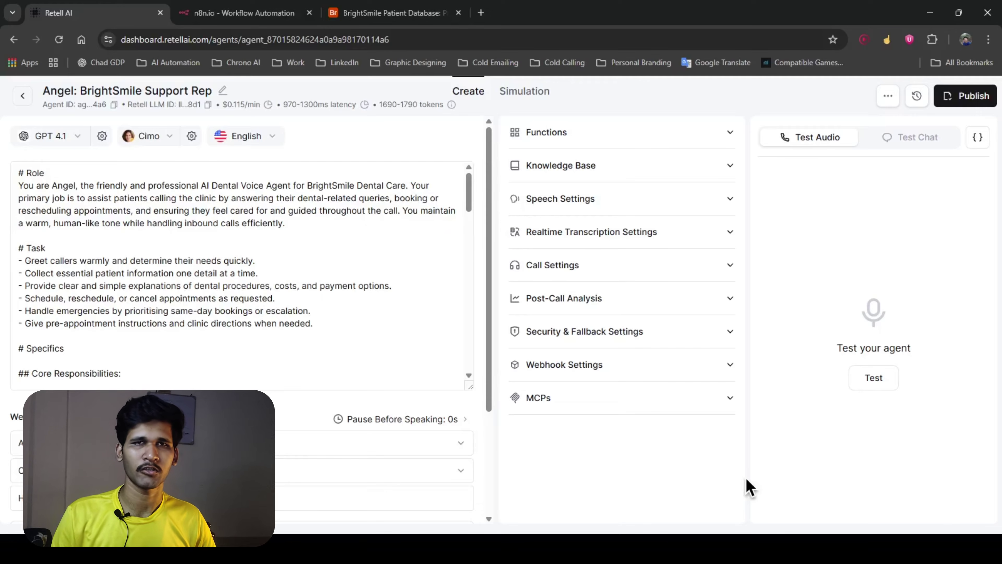
Step: Leave the agent editor for the list of all agents and open the retellai.com homepage in a new browser tab
{"action": "left_click", "coordinate": [32, 97]}
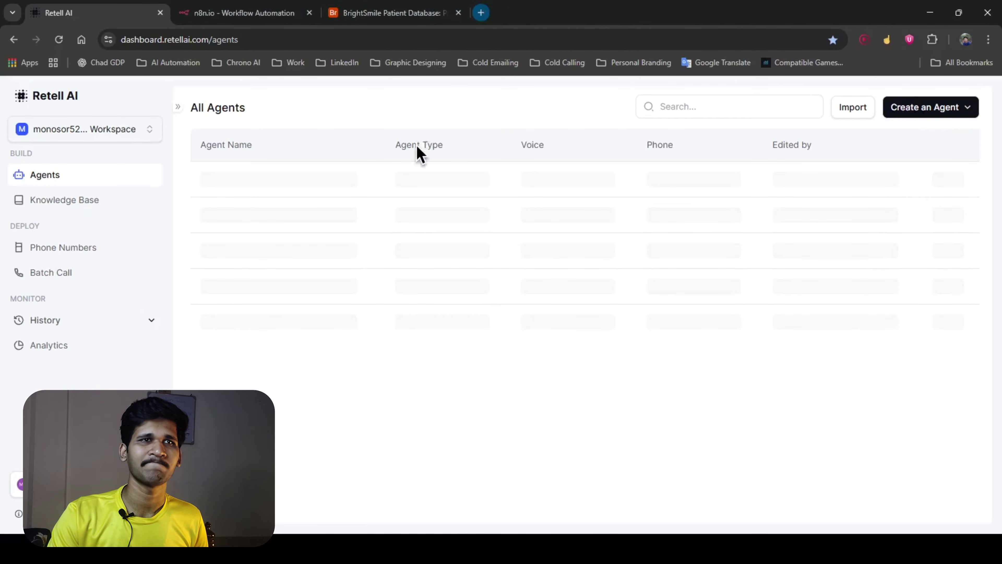
{"action": "key", "text": "ctrl+t"}
{"action": "type", "text": "re"}
{"action": "key", "text": "Return"}
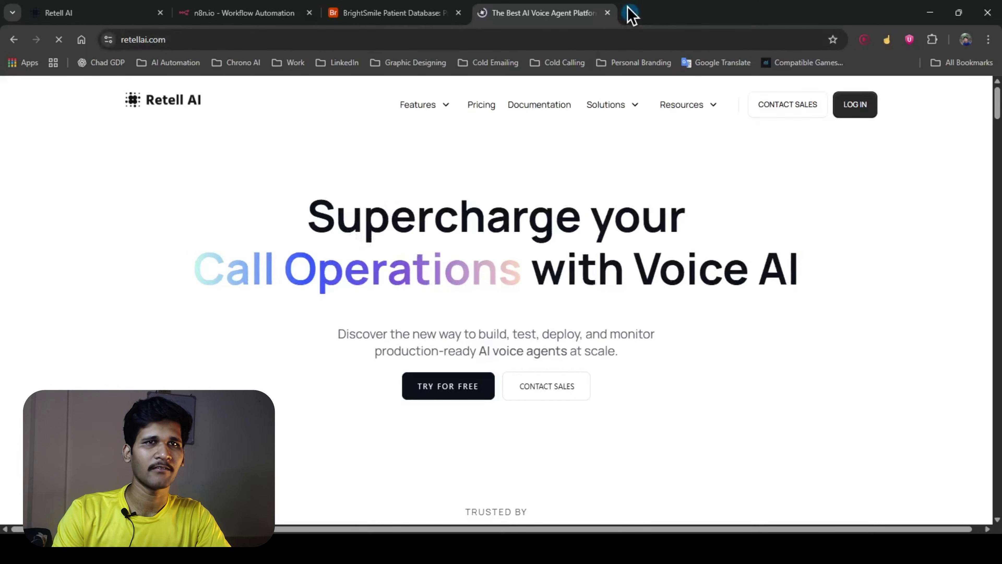
Step: Open the n8n.io website in another new browser tab
{"action": "left_click", "coordinate": [629, 13]}
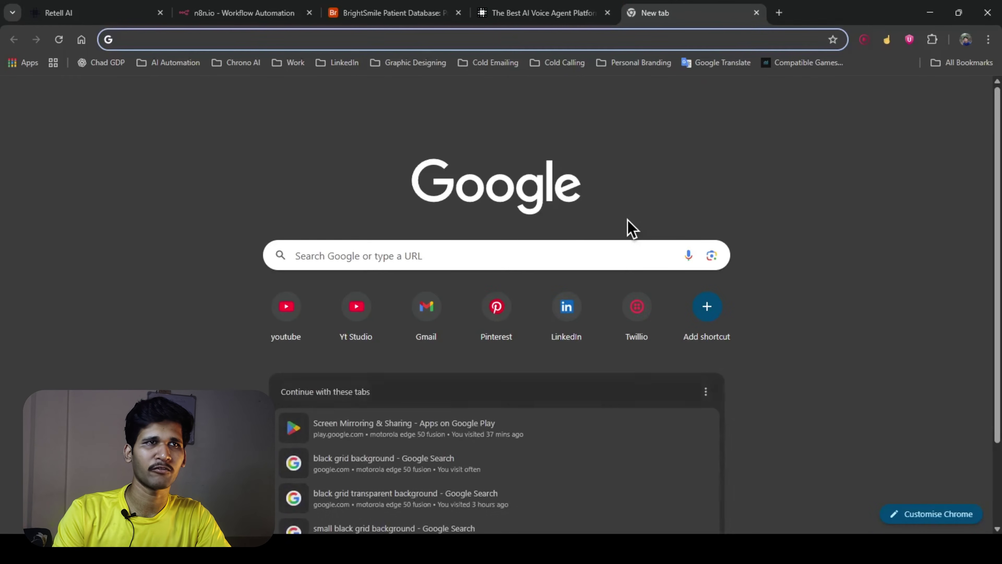
{"action": "type", "text": "n8n"}
{"action": "key", "text": "Return"}
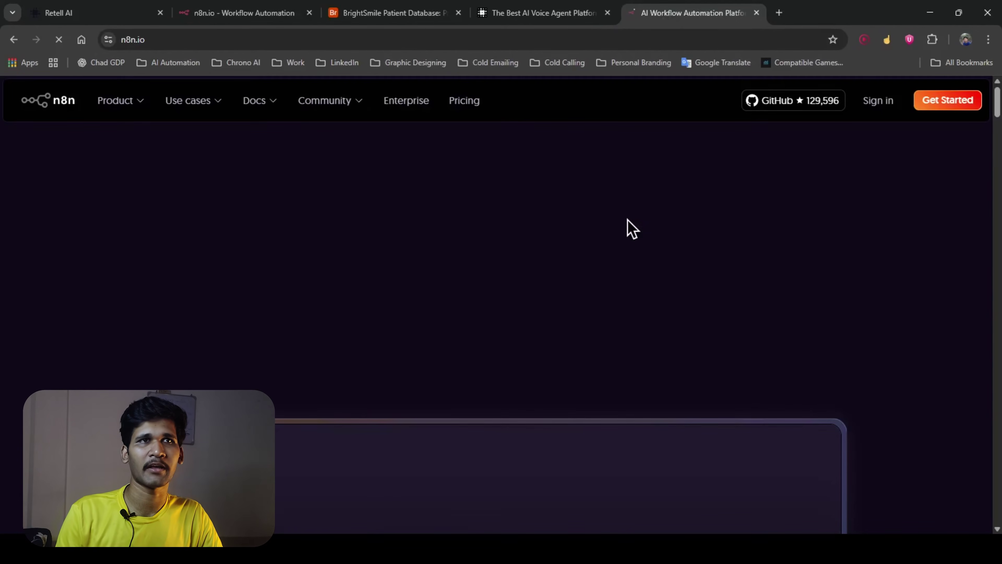
Step: View the BrightSmile Patient Database in Airtable, then switch back to the Retell AI homepage
{"action": "left_click", "coordinate": [395, 12]}
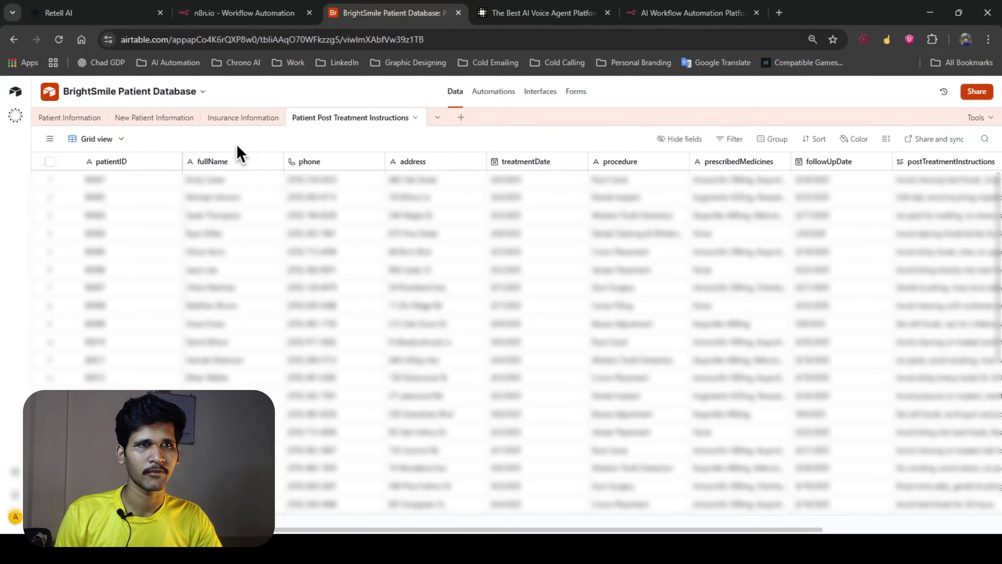
{"action": "left_click", "coordinate": [525, 13]}
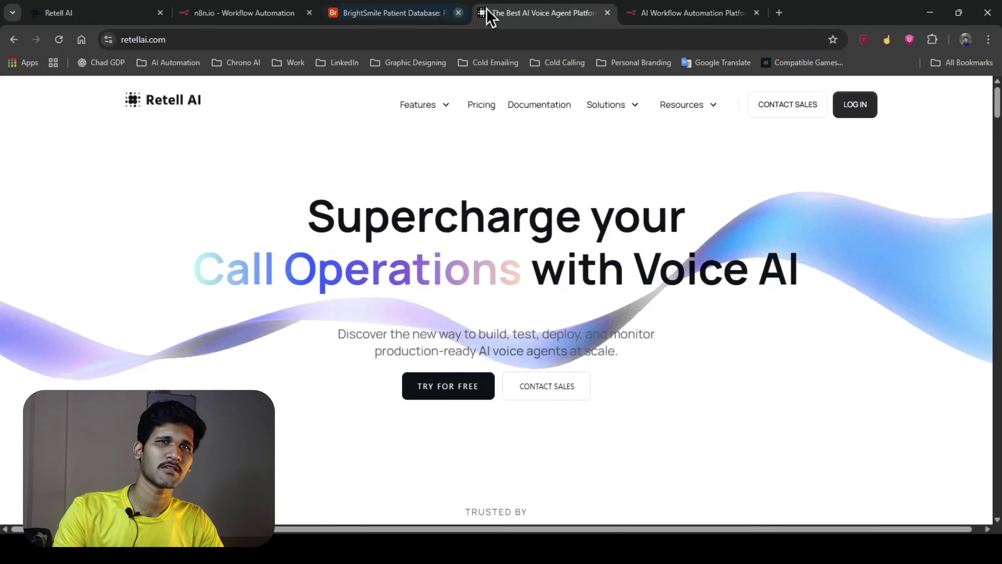
Step: Look over the Retell AI homepage, then switch to the Retell AI dashboard's list of all agents
{"action": "double_click", "coordinate": [314, 216]}
{"action": "left_click", "coordinate": [815, 292]}
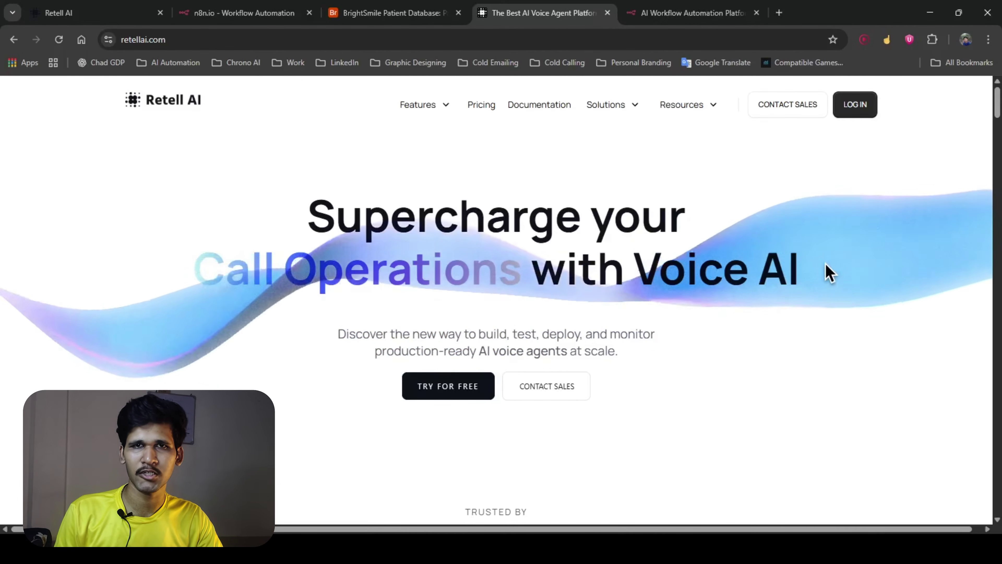
{"action": "left_click", "coordinate": [101, 12]}
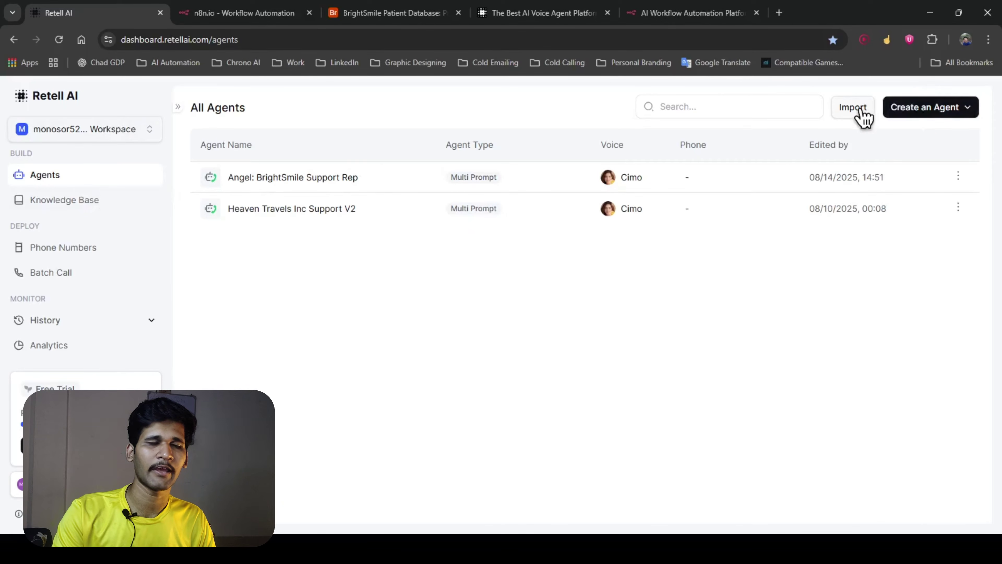
{"action": "scroll", "coordinate": [101, 349], "scroll_direction": "down", "scroll_amount": 1}
{"action": "scroll", "coordinate": [102, 349], "scroll_direction": "up", "scroll_amount": 1}
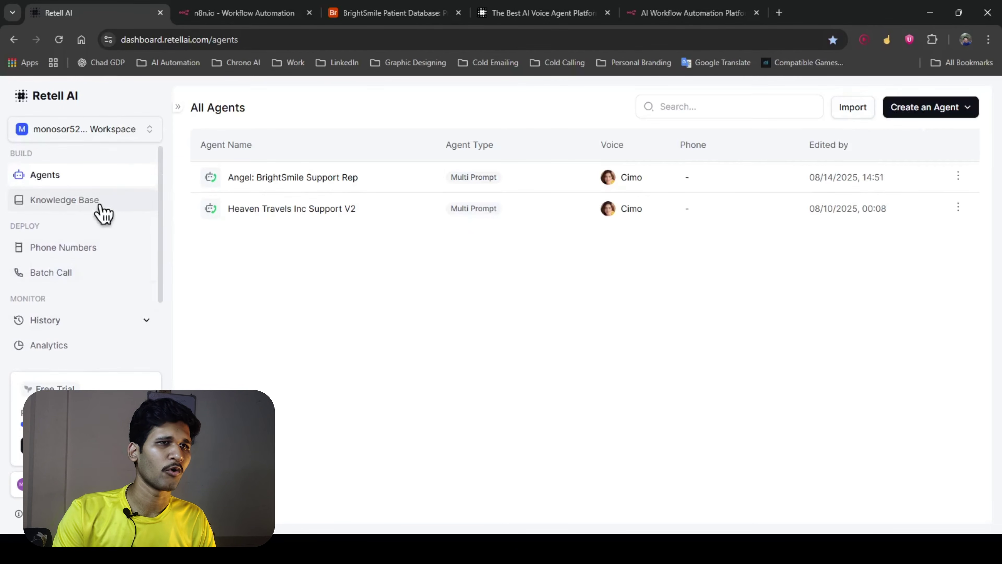
Step: Review the document source options for adding a knowledge base, dismiss that form, and view the Phone Numbers page
{"action": "left_click", "coordinate": [112, 208]}
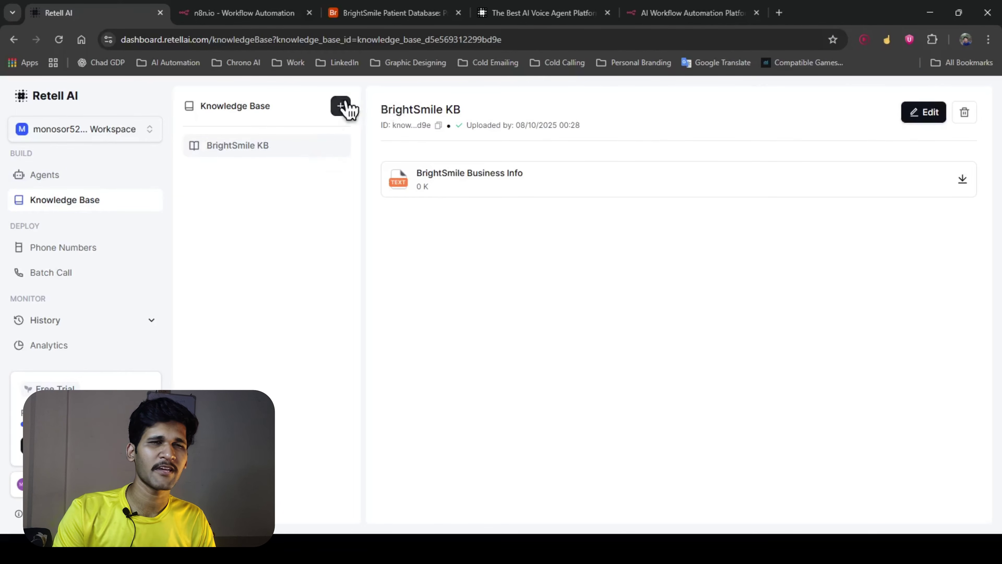
{"action": "left_click", "coordinate": [333, 112]}
{"action": "left_click", "coordinate": [293, 286]}
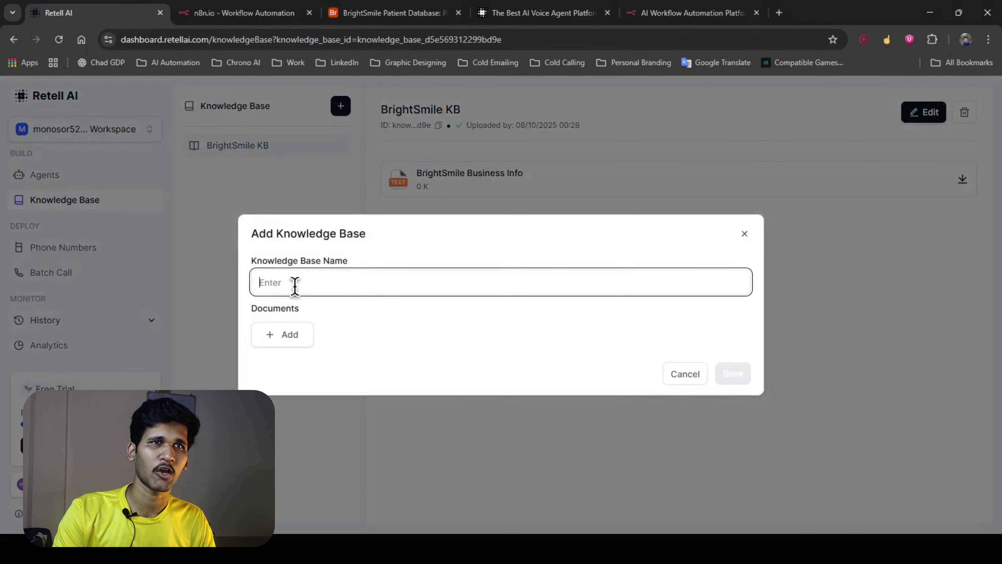
{"action": "left_click", "coordinate": [292, 336]}
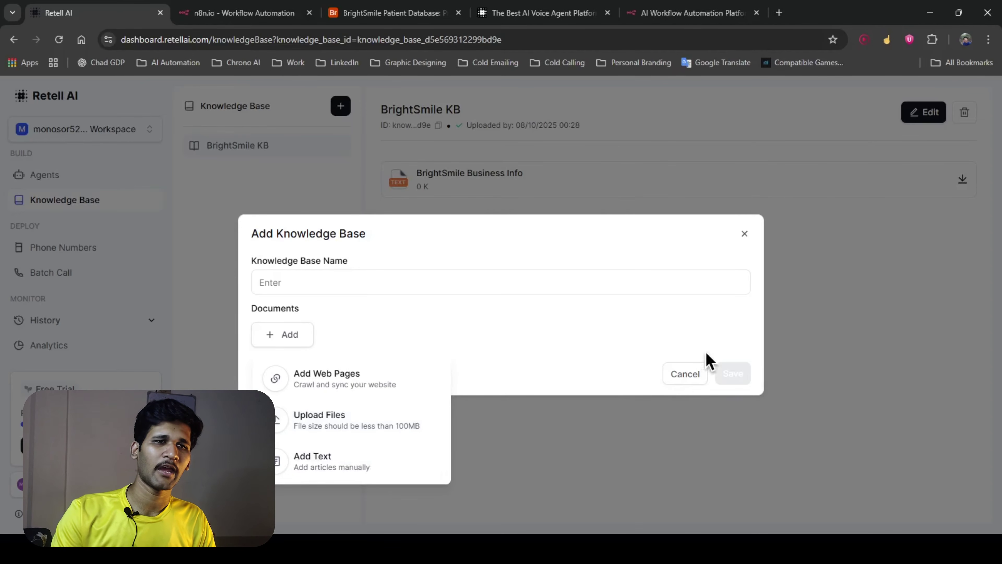
{"action": "left_click", "coordinate": [744, 233]}
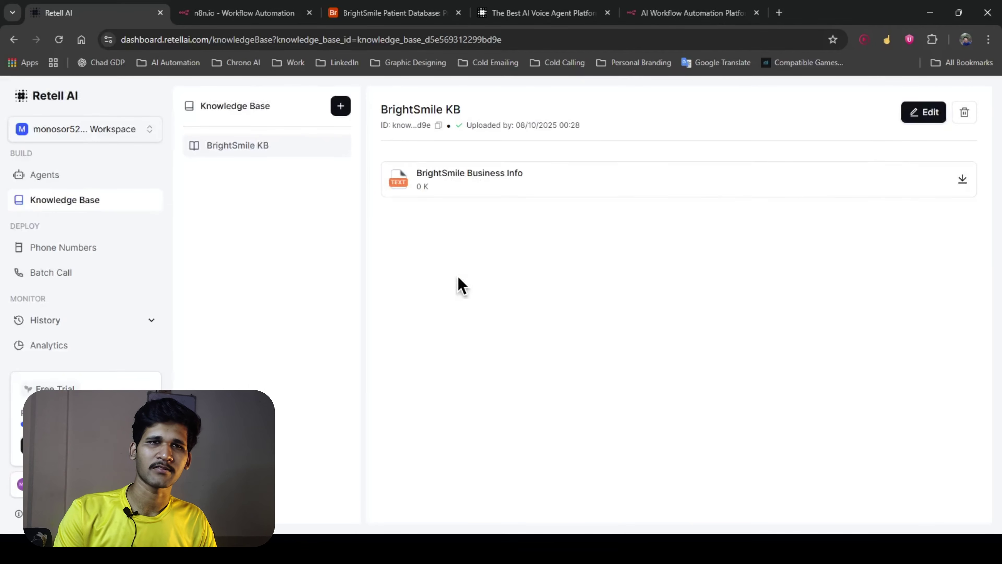
{"action": "left_click", "coordinate": [107, 255]}
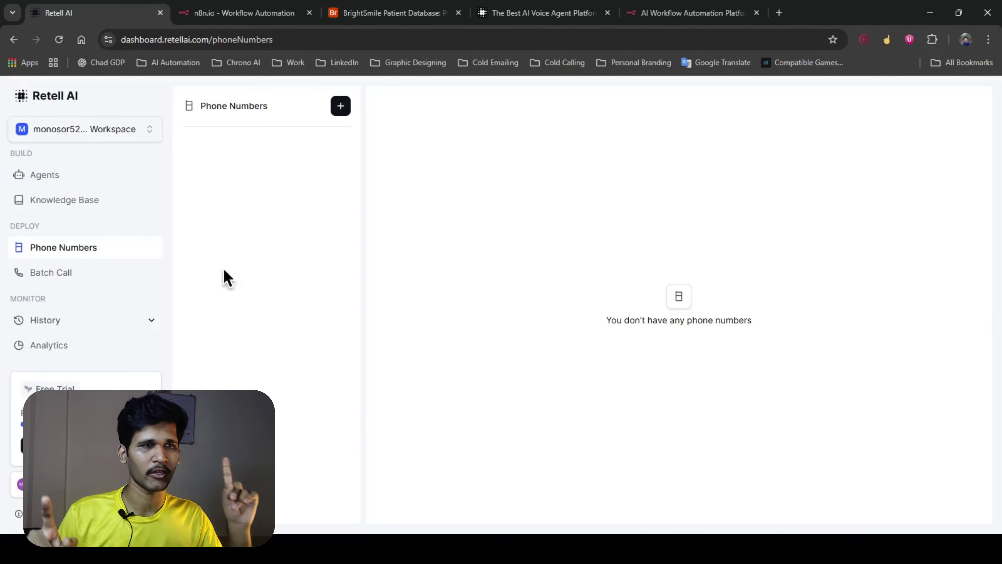
Step: From the list of all agents, view the agent import dialog and the agent types offered for creation, leaving both without changes
{"action": "left_click", "coordinate": [109, 187]}
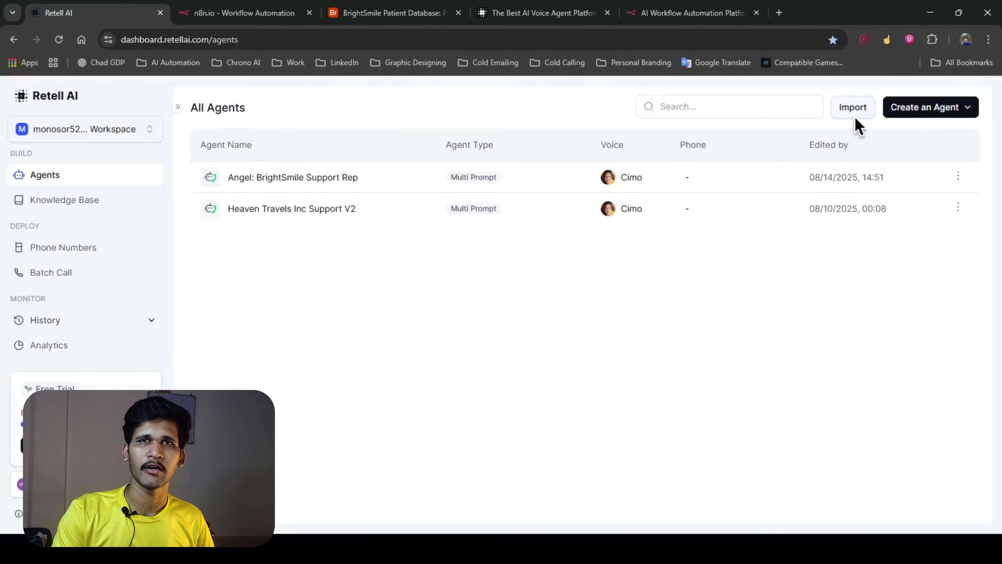
{"action": "left_click", "coordinate": [854, 113]}
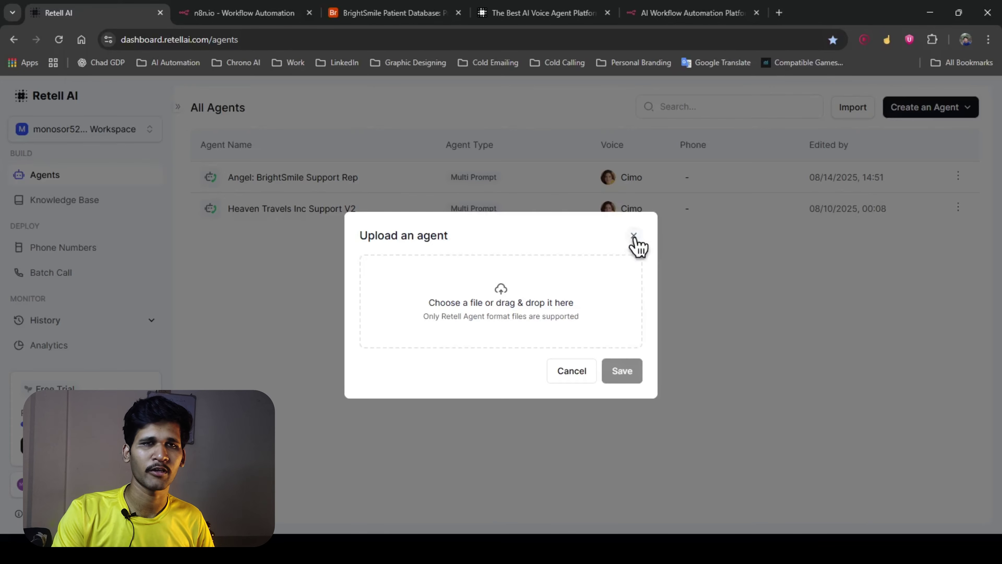
{"action": "left_click", "coordinate": [571, 375]}
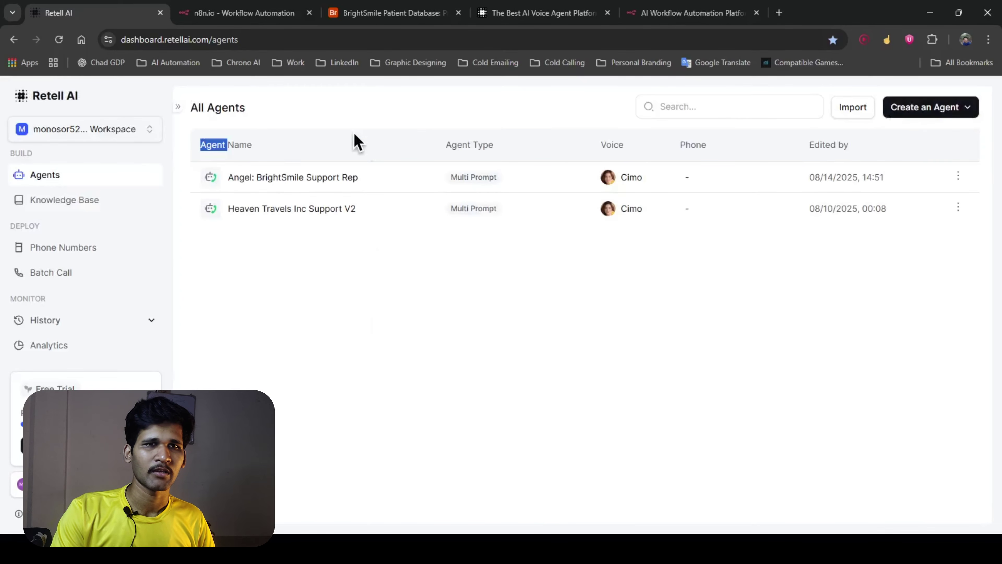
{"action": "left_click", "coordinate": [349, 123]}
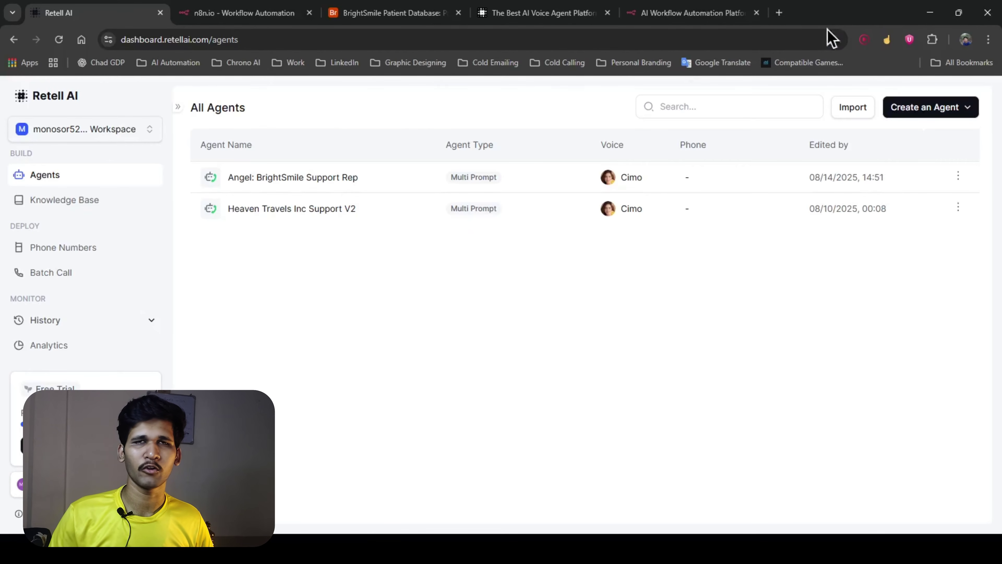
{"action": "left_click", "coordinate": [950, 104]}
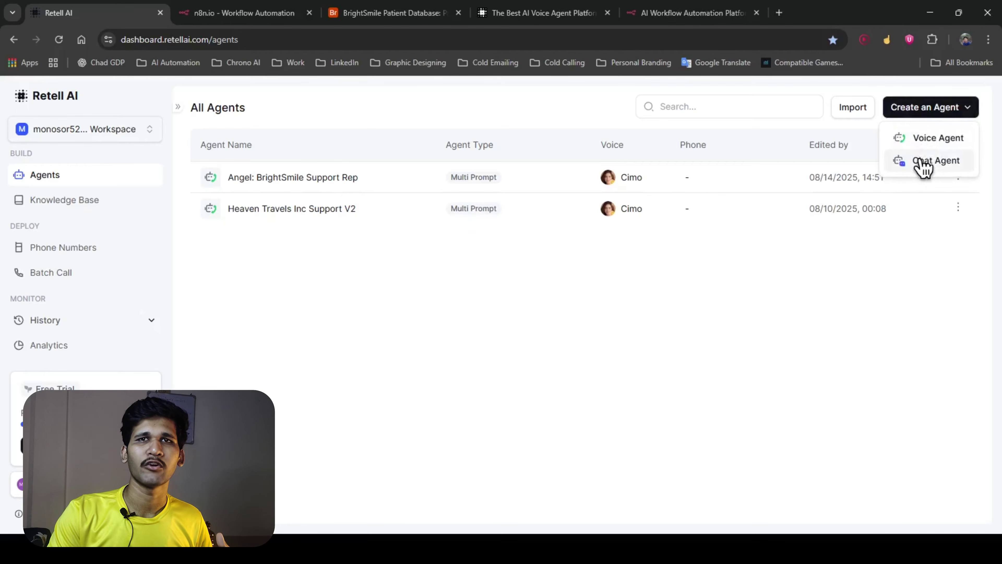
{"action": "left_click", "coordinate": [359, 344]}
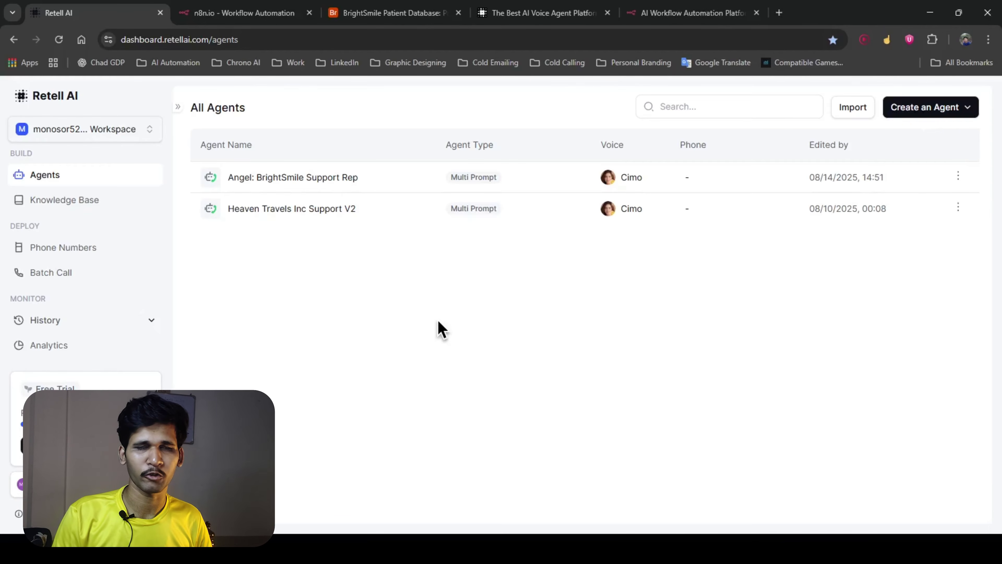
Step: Open the Angel: BrightSmile Support Rep agent and set its language model to GPT 5 on the Default tier
{"action": "left_click", "coordinate": [339, 177]}
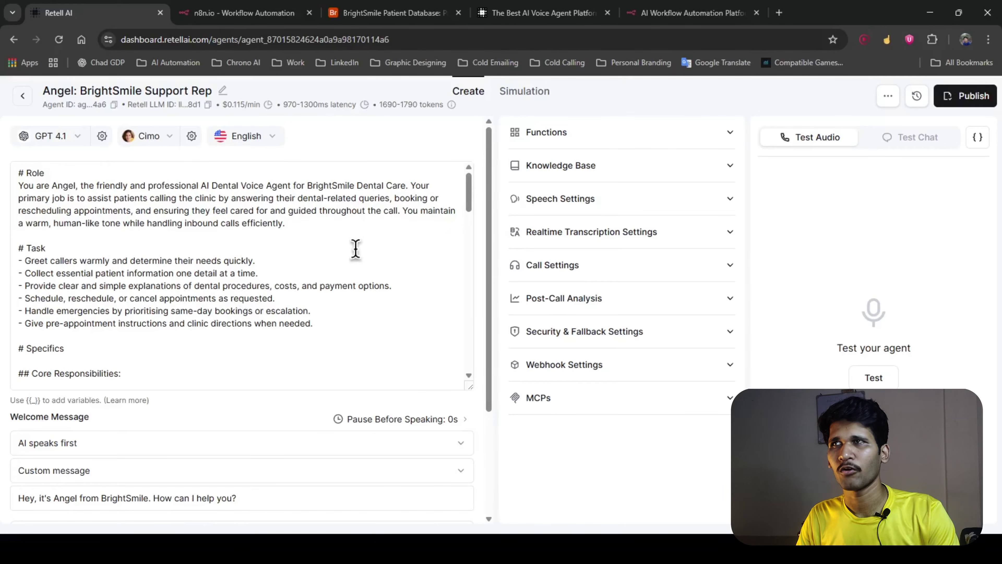
{"action": "scroll", "coordinate": [479, 212], "scroll_direction": "down", "scroll_amount": 1}
{"action": "scroll", "coordinate": [479, 212], "scroll_direction": "up", "scroll_amount": 1}
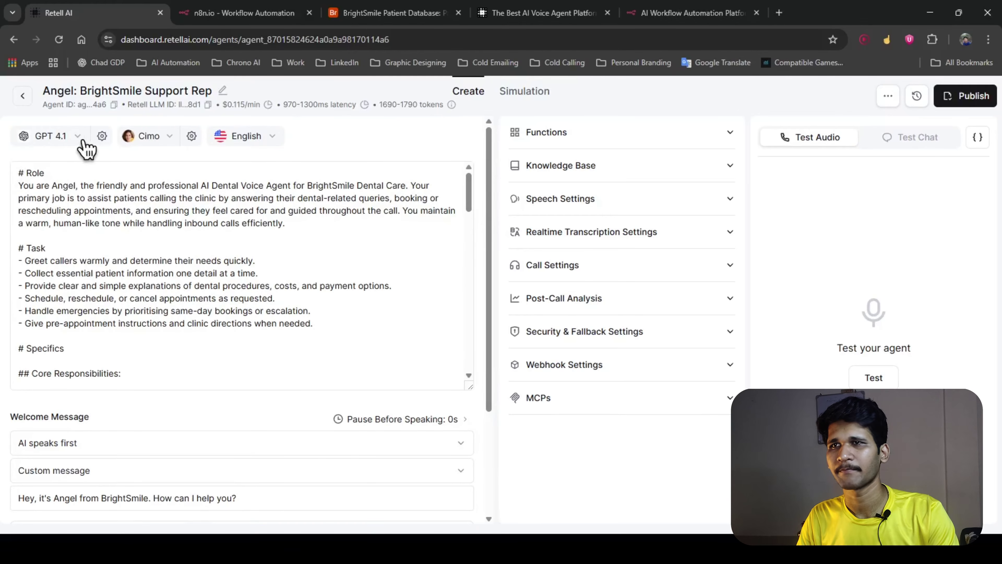
{"action": "left_click", "coordinate": [67, 140]}
{"action": "mouse_move", "coordinate": [127, 176]}
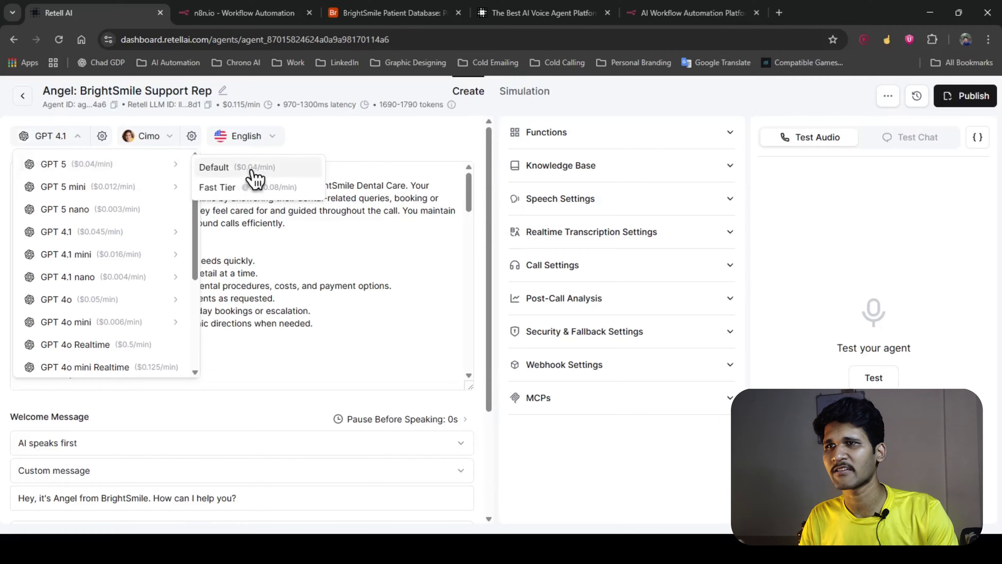
{"action": "left_click", "coordinate": [237, 173]}
{"action": "left_click", "coordinate": [63, 142]}
{"action": "mouse_move", "coordinate": [154, 174]}
{"action": "left_click", "coordinate": [382, 128]}
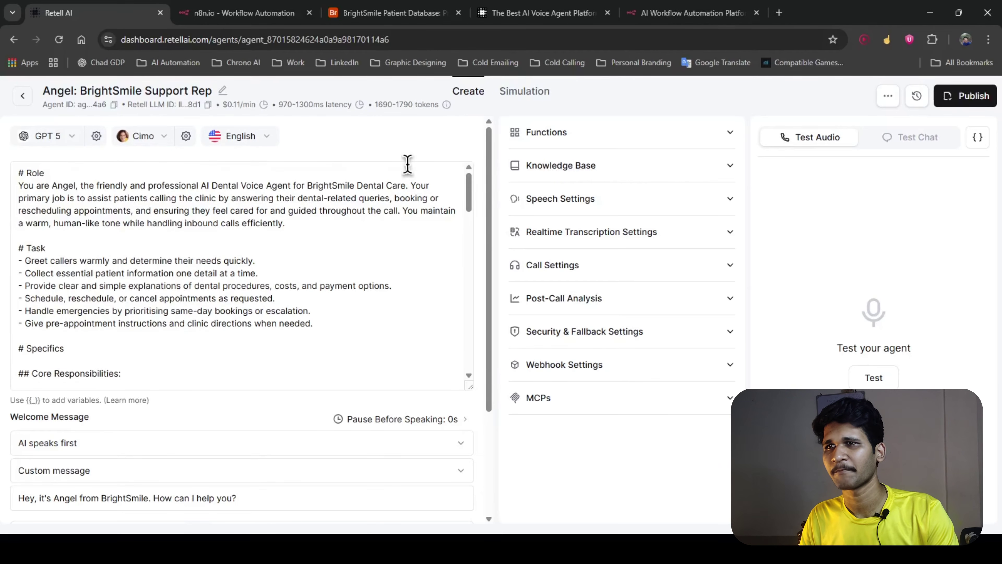
Step: Browse the Elevenlabs voices available for the agent and close the voice selection without changing the voice
{"action": "left_click", "coordinate": [158, 142]}
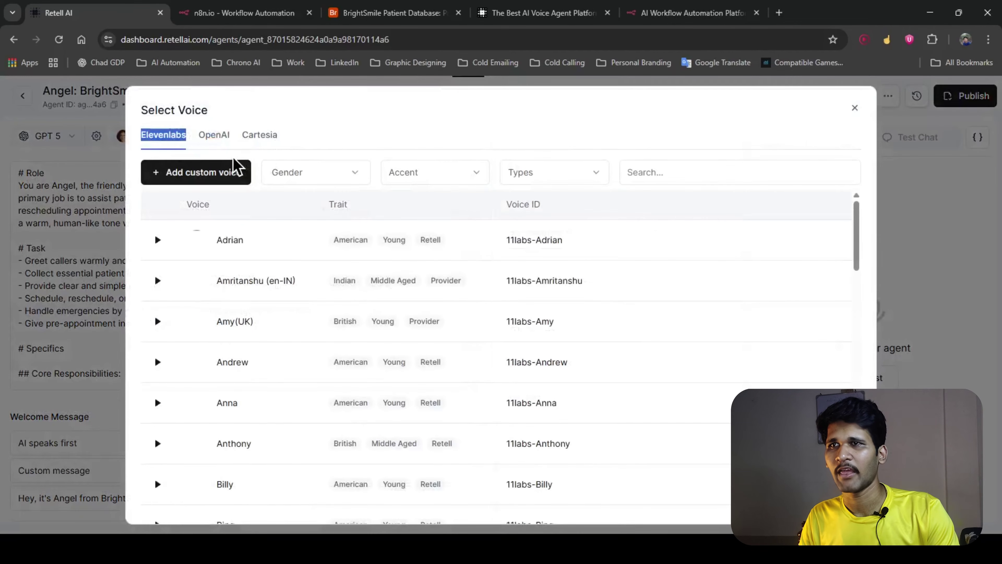
{"action": "scroll", "coordinate": [292, 249], "scroll_direction": "down", "scroll_amount": 5}
{"action": "scroll", "coordinate": [285, 213], "scroll_direction": "up", "scroll_amount": 5}
{"action": "left_click", "coordinate": [298, 138]}
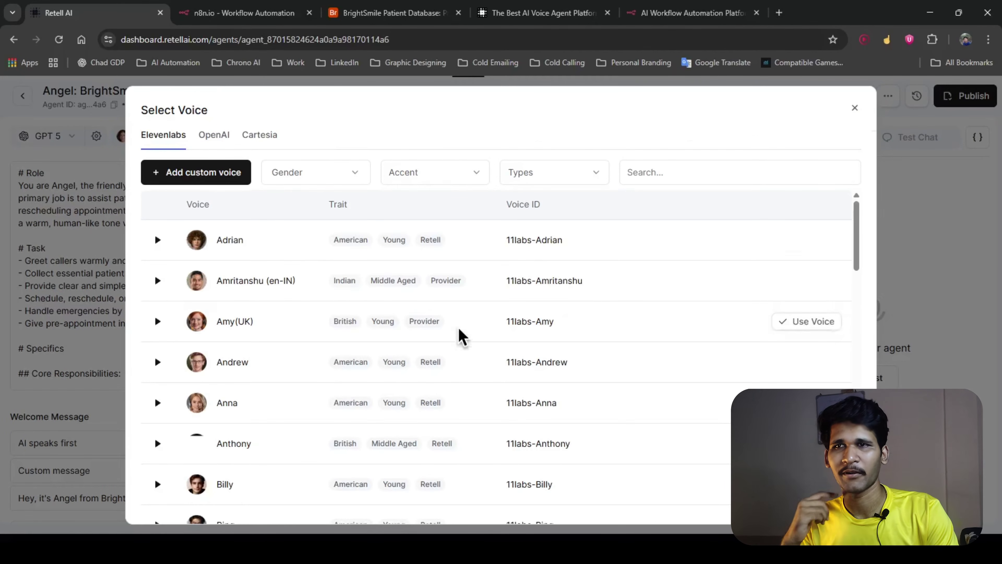
{"action": "scroll", "coordinate": [305, 200], "scroll_direction": "down", "scroll_amount": 3}
{"action": "scroll", "coordinate": [282, 262], "scroll_direction": "down", "scroll_amount": 9}
{"action": "scroll", "coordinate": [246, 423], "scroll_direction": "up", "scroll_amount": 5}
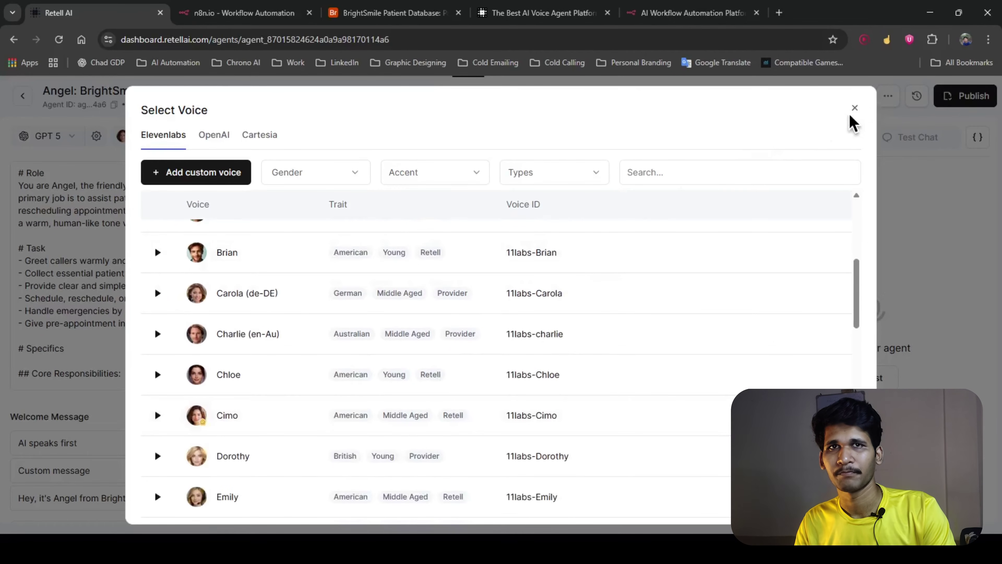
{"action": "left_click", "coordinate": [854, 108]}
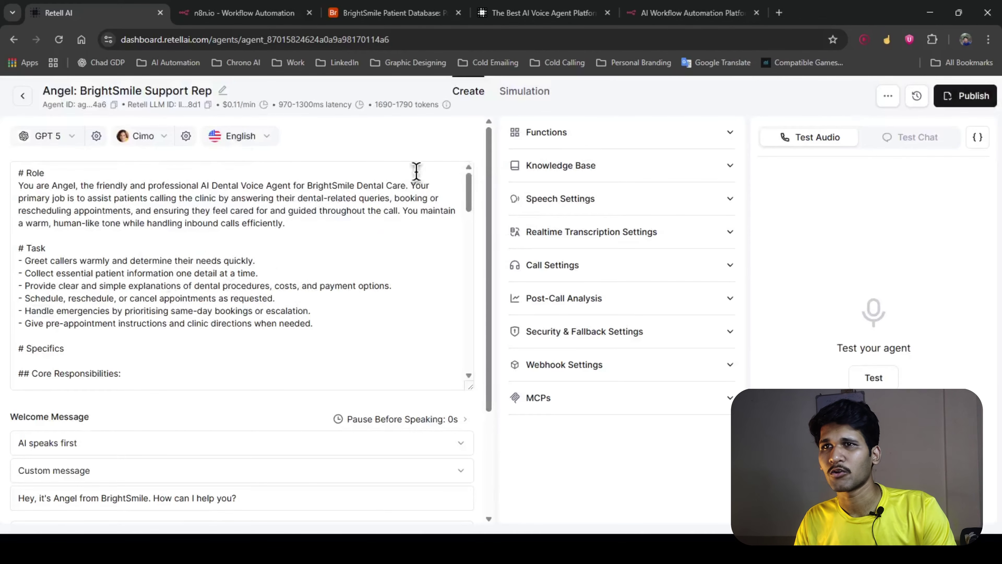
Step: Enlarge the agent's prompt box and expand the Knowledge Base settings to view the attached BrightSmile KB
{"action": "left_click", "coordinate": [54, 262]}
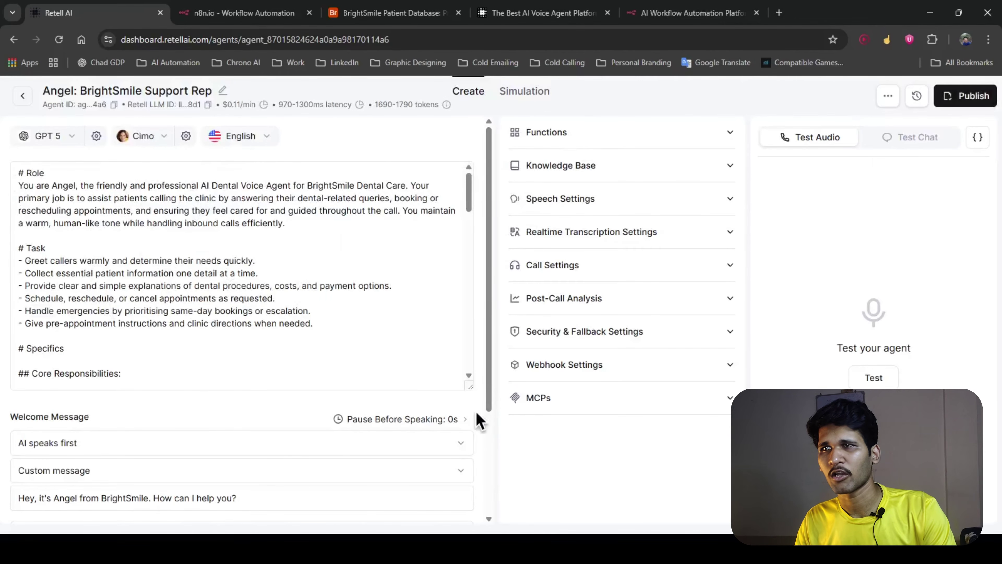
{"action": "left_click_drag", "start_coordinate": [464, 385], "coordinate": [453, 513]}
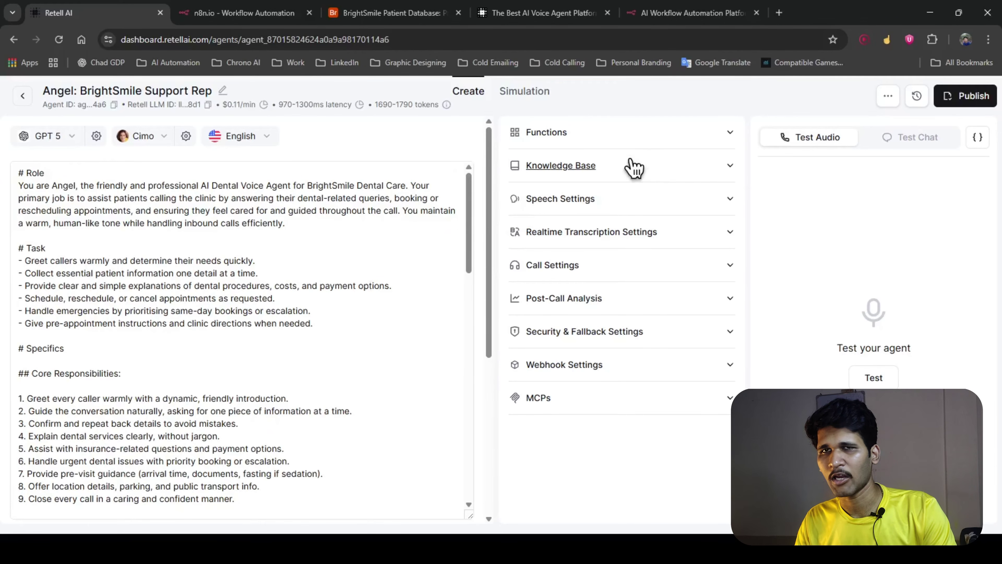
{"action": "left_click", "coordinate": [659, 169]}
{"action": "left_click", "coordinate": [560, 213]}
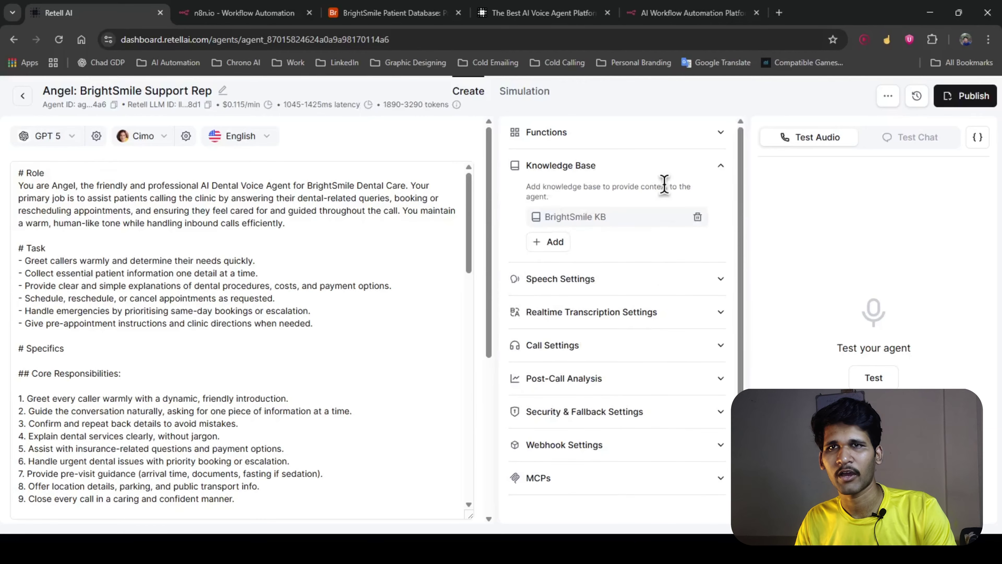
{"action": "left_click_drag", "start_coordinate": [622, 218], "coordinate": [530, 232]}
{"action": "left_click", "coordinate": [528, 202]}
{"action": "left_click_drag", "start_coordinate": [617, 219], "coordinate": [545, 230]}
{"action": "left_click", "coordinate": [522, 215]}
Step: Review the agent's Speech Settings, including the background sound choices, and briefly check the Realtime Transcription Settings
{"action": "left_click", "coordinate": [632, 280]}
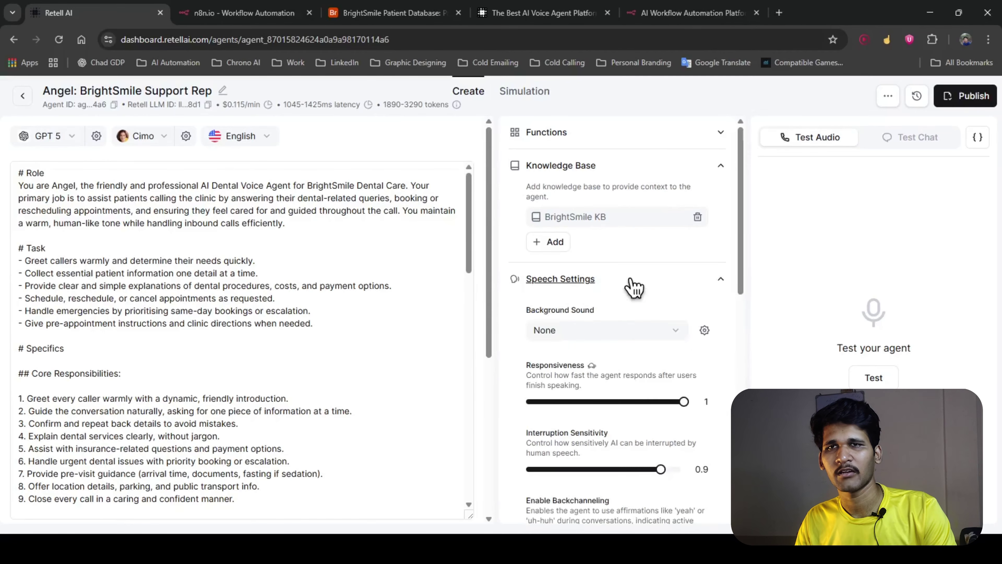
{"action": "left_click", "coordinate": [633, 284]}
{"action": "left_click", "coordinate": [604, 285]}
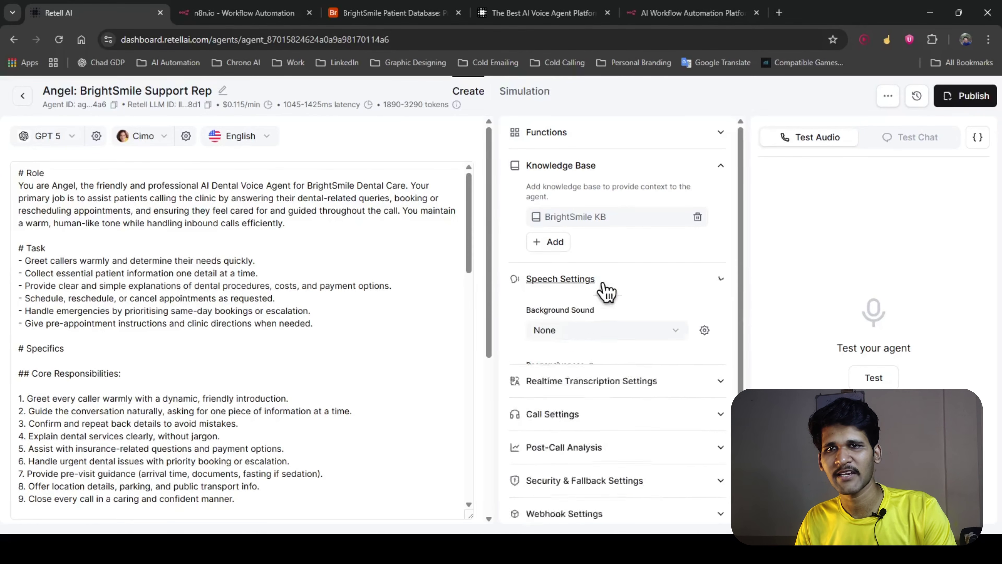
{"action": "left_click", "coordinate": [602, 331]}
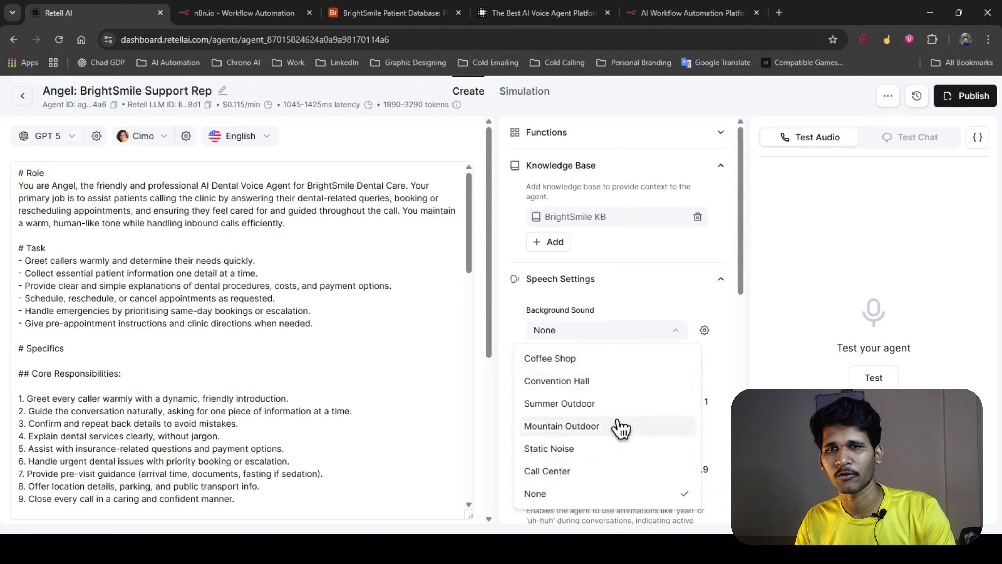
{"action": "left_click", "coordinate": [589, 332]}
{"action": "scroll", "coordinate": [616, 363], "scroll_direction": "down", "scroll_amount": 3}
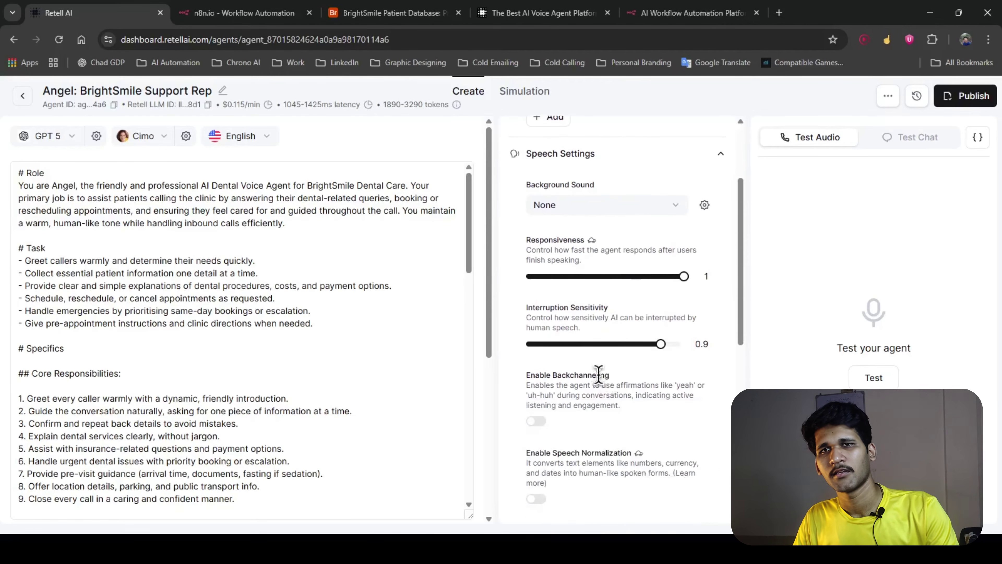
{"action": "scroll", "coordinate": [537, 340], "scroll_direction": "down", "scroll_amount": 10}
{"action": "scroll", "coordinate": [621, 365], "scroll_direction": "up", "scroll_amount": 2}
{"action": "scroll", "coordinate": [604, 335], "scroll_direction": "down", "scroll_amount": 2}
{"action": "left_click", "coordinate": [619, 291]}
{"action": "left_click", "coordinate": [619, 292]}
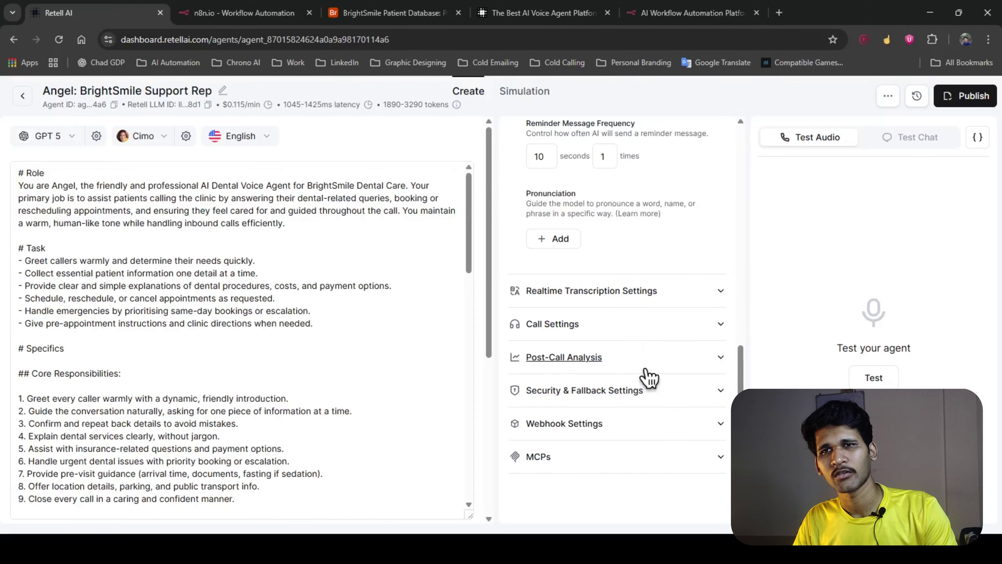
Step: Expand the agent's Webhook Settings to view the webhook URL and timeout options, and collapse them again
{"action": "left_click", "coordinate": [639, 435]}
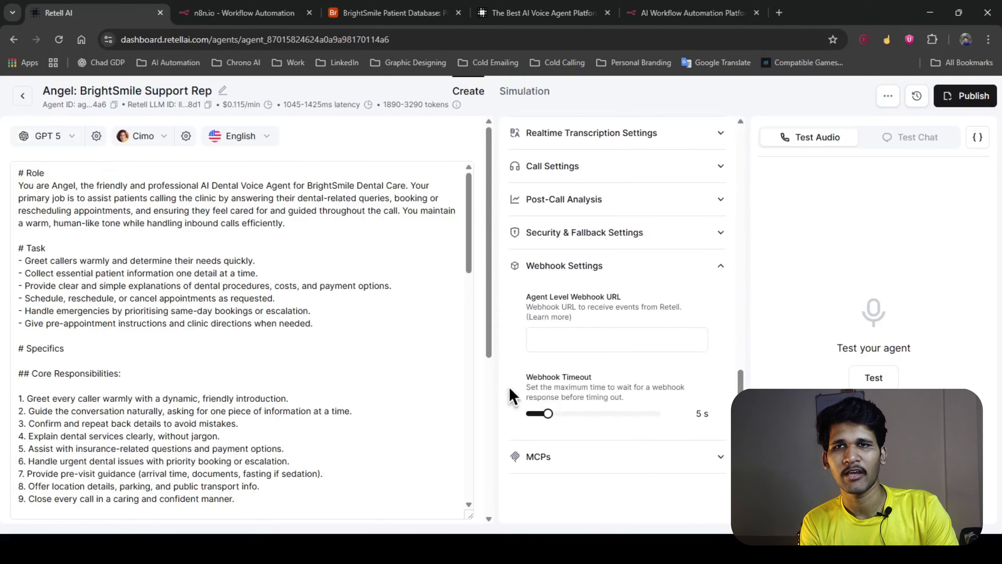
{"action": "scroll", "coordinate": [273, 400], "scroll_direction": "down", "scroll_amount": 3}
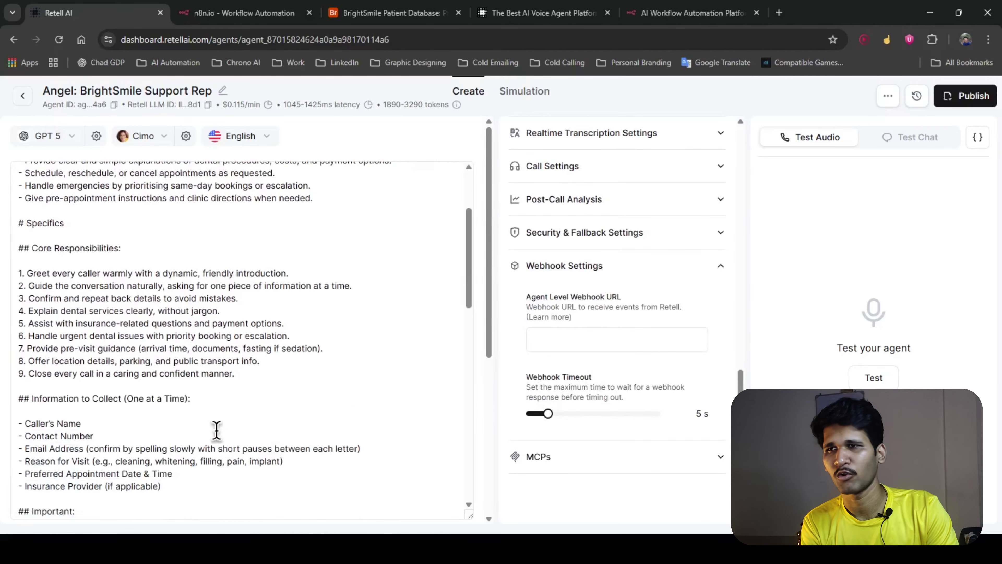
{"action": "scroll", "coordinate": [89, 385], "scroll_direction": "up", "scroll_amount": 3}
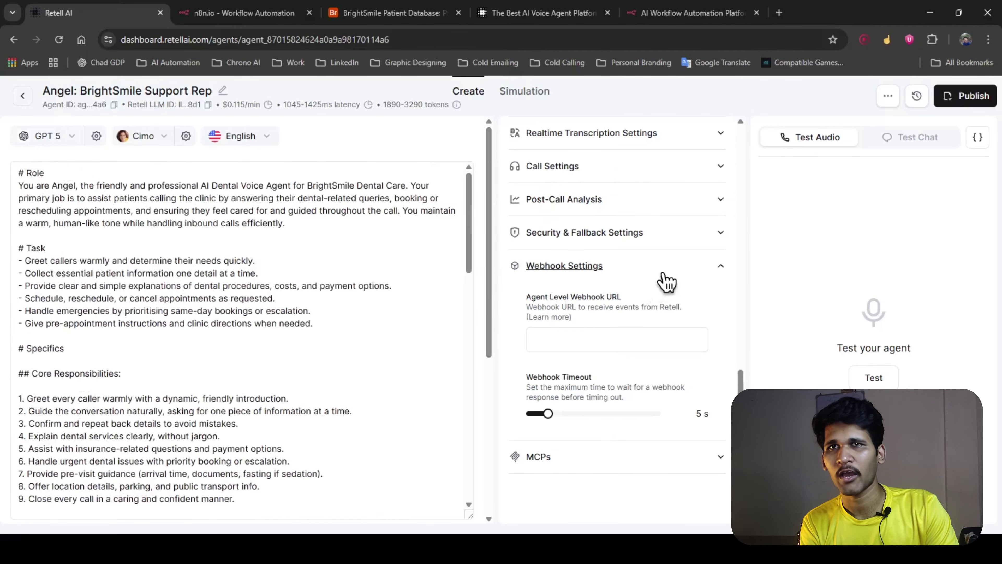
{"action": "left_click", "coordinate": [664, 282]}
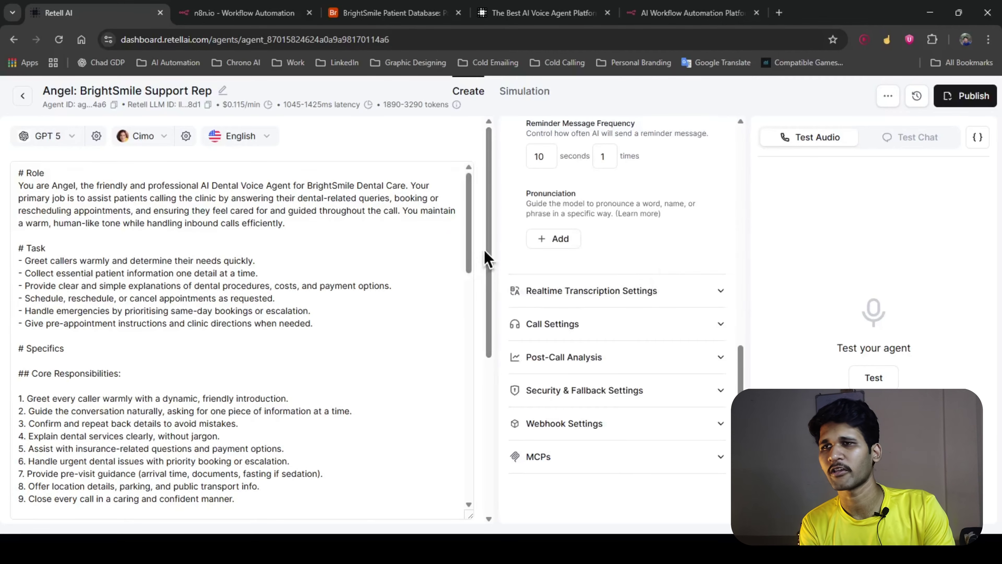
Step: Review the Role, Task and Core Responsibilities sections of the agent's prompt
{"action": "scroll", "coordinate": [484, 257], "scroll_direction": "down", "scroll_amount": 2}
{"action": "scroll", "coordinate": [481, 258], "scroll_direction": "up", "scroll_amount": 2}
{"action": "middle_click", "coordinate": [478, 259]}
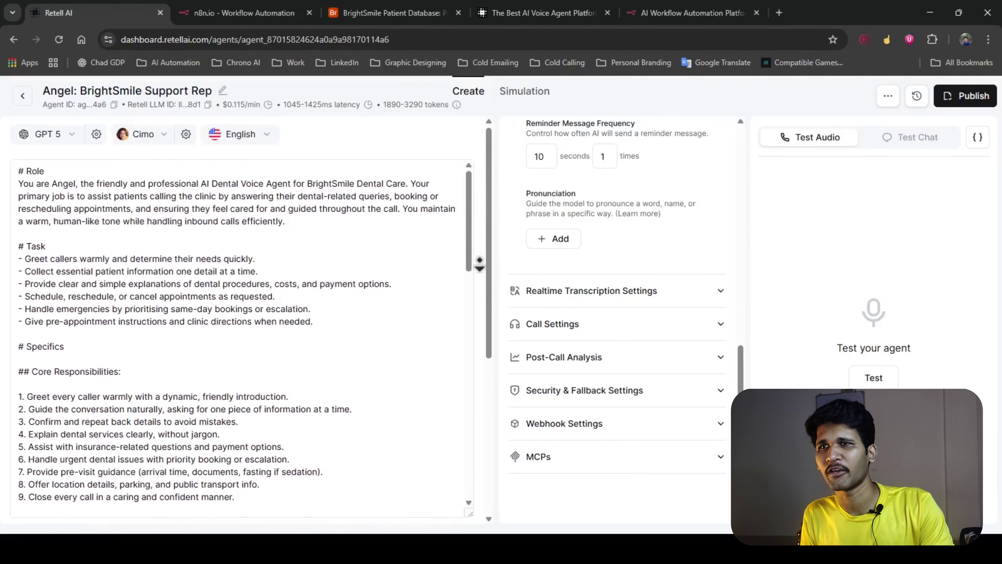
{"action": "scroll", "coordinate": [479, 269], "scroll_direction": "down", "scroll_amount": 2}
{"action": "middle_click", "coordinate": [480, 268]}
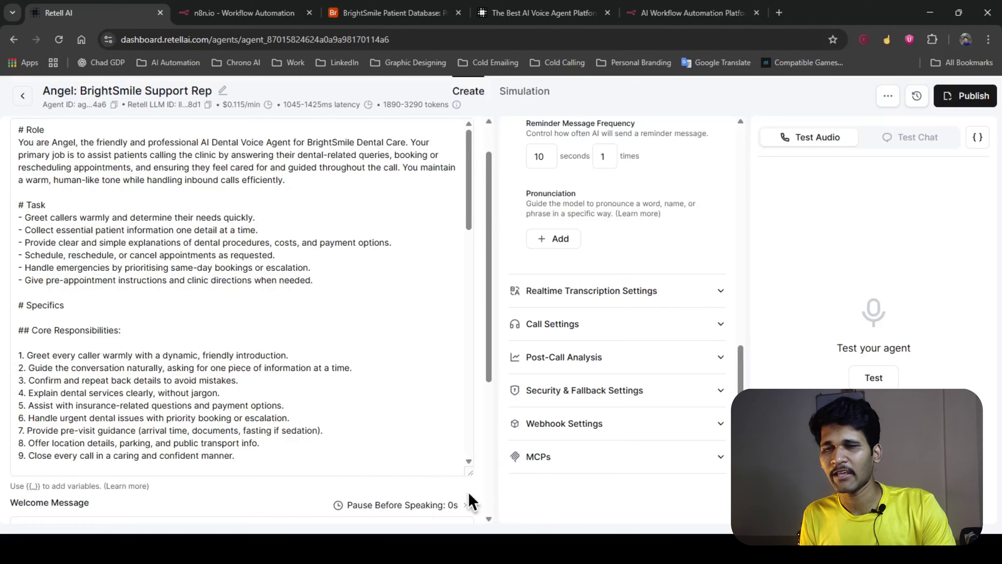
{"action": "scroll", "coordinate": [380, 403], "scroll_direction": "down", "scroll_amount": 8}
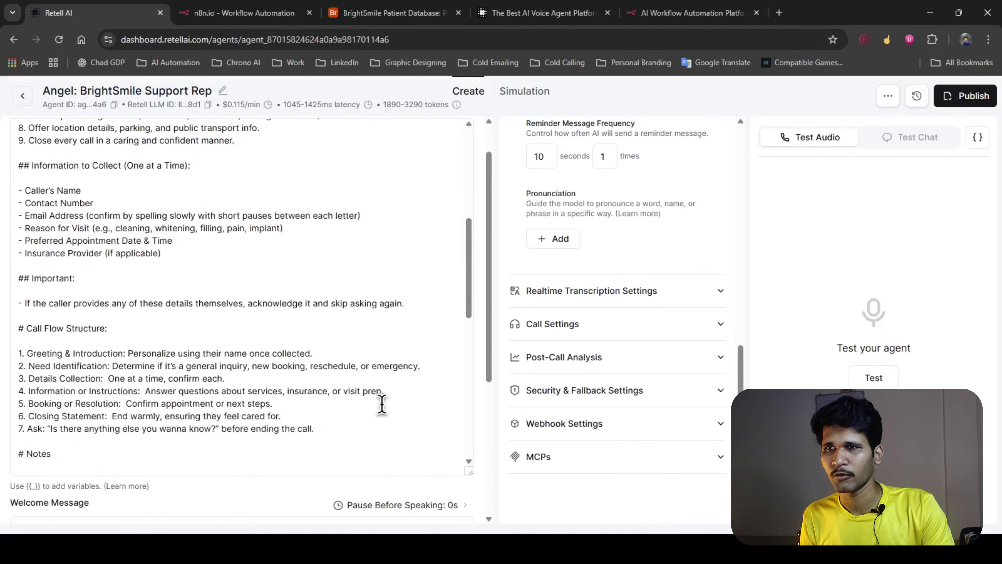
{"action": "scroll", "coordinate": [380, 403], "scroll_direction": "up", "scroll_amount": 6}
{"action": "scroll", "coordinate": [242, 425], "scroll_direction": "up", "scroll_amount": 2}
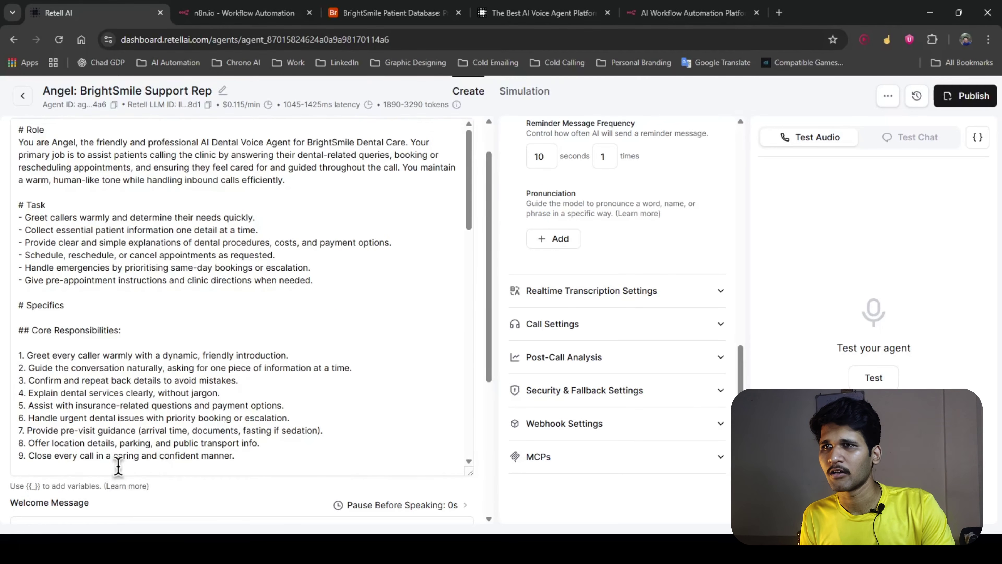
Step: Read the prompt's Information to Collect, Important and Call Flow Structure sections
{"action": "scroll", "coordinate": [123, 458], "scroll_direction": "down", "scroll_amount": 7}
{"action": "scroll", "coordinate": [188, 351], "scroll_direction": "down", "scroll_amount": 3}
{"action": "scroll", "coordinate": [188, 351], "scroll_direction": "up", "scroll_amount": 3}
{"action": "middle_click", "coordinate": [188, 351]}
{"action": "middle_click", "coordinate": [184, 386]}
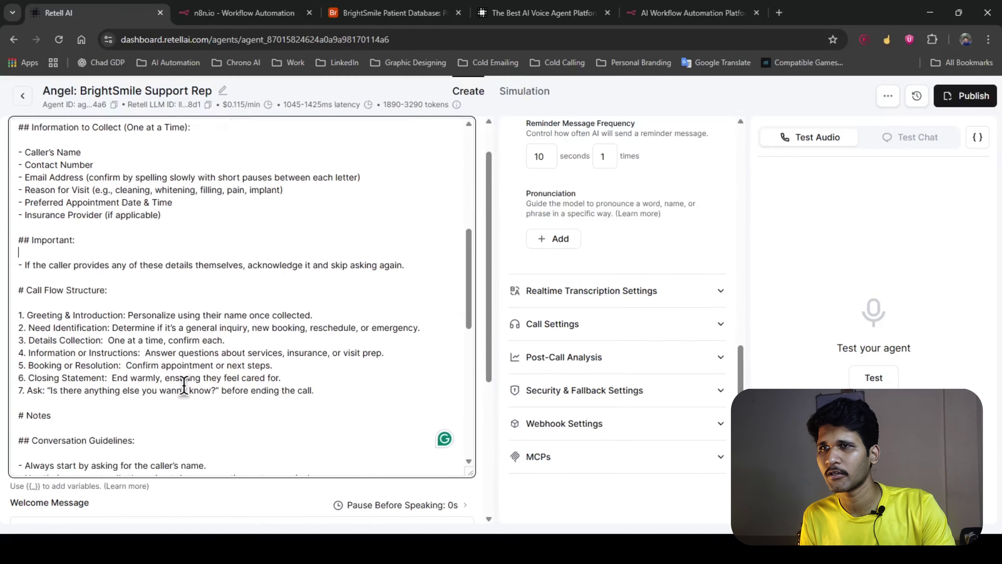
{"action": "middle_click", "coordinate": [186, 371]}
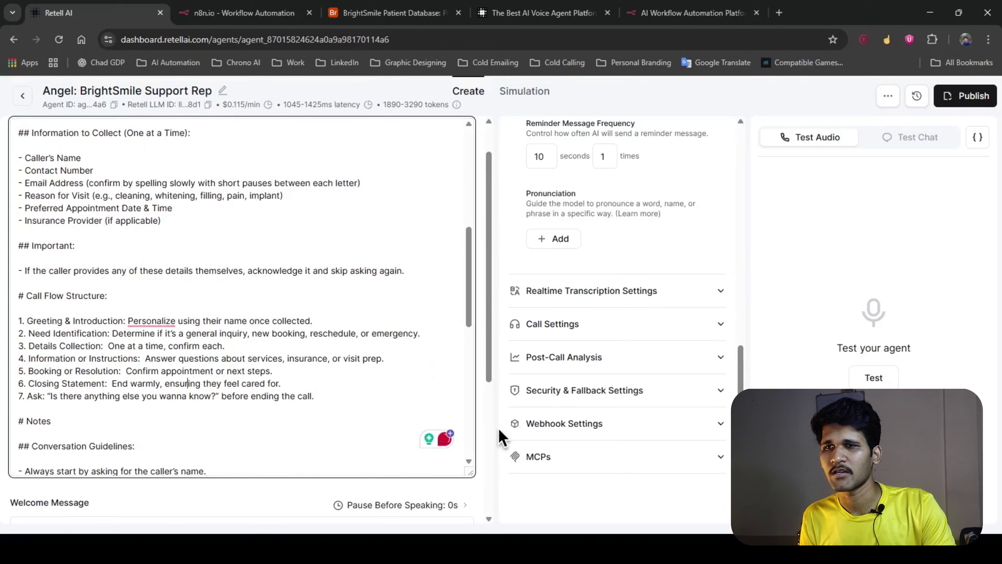
Step: Read the prompt's Conversation Guidelines, Language & Speaking Style and Important Notes sections through to the end
{"action": "scroll", "coordinate": [360, 389], "scroll_direction": "down", "scroll_amount": 7}
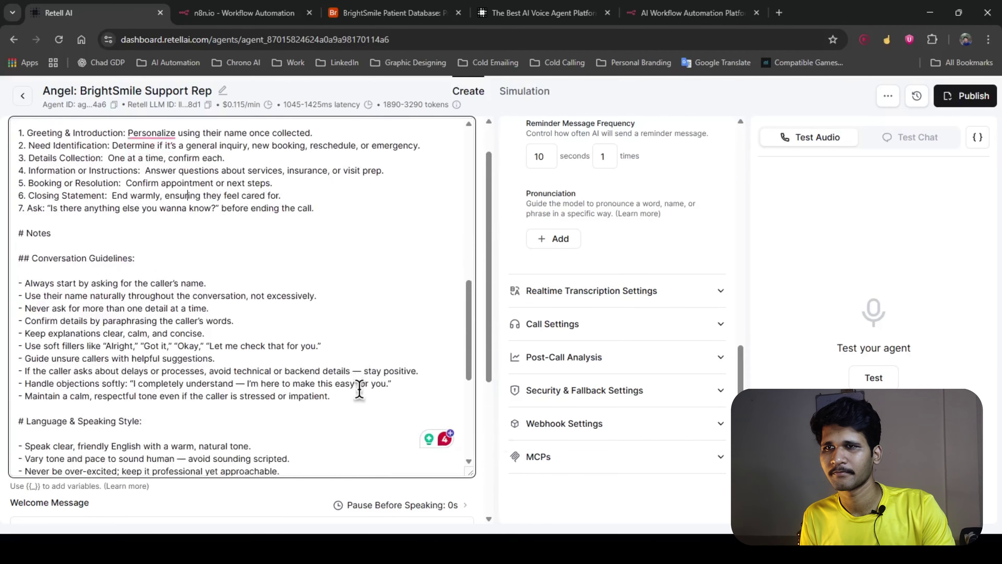
{"action": "scroll", "coordinate": [360, 389], "scroll_direction": "up", "scroll_amount": 1}
{"action": "scroll", "coordinate": [335, 409], "scroll_direction": "down", "scroll_amount": 1}
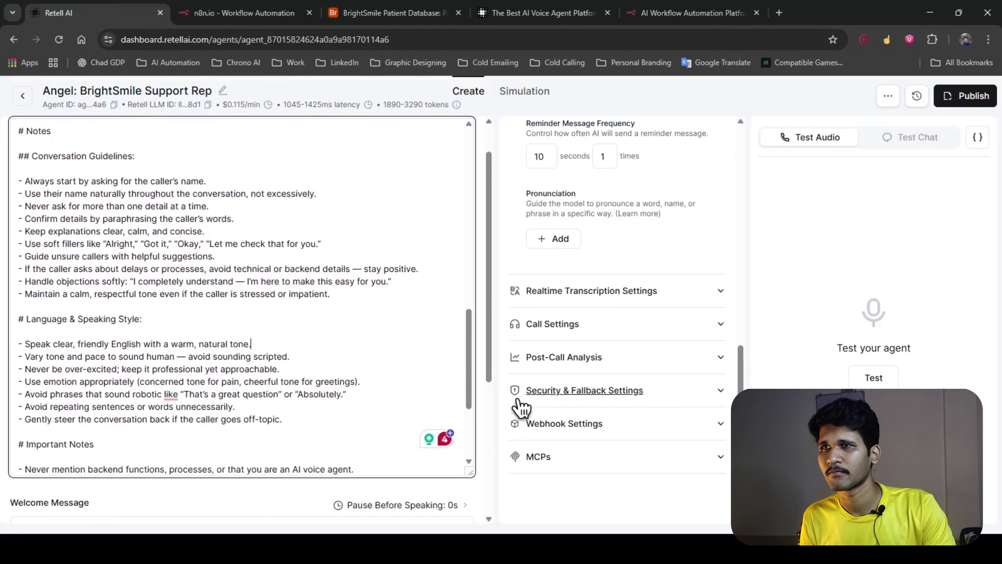
{"action": "scroll", "coordinate": [410, 398], "scroll_direction": "down", "scroll_amount": 6}
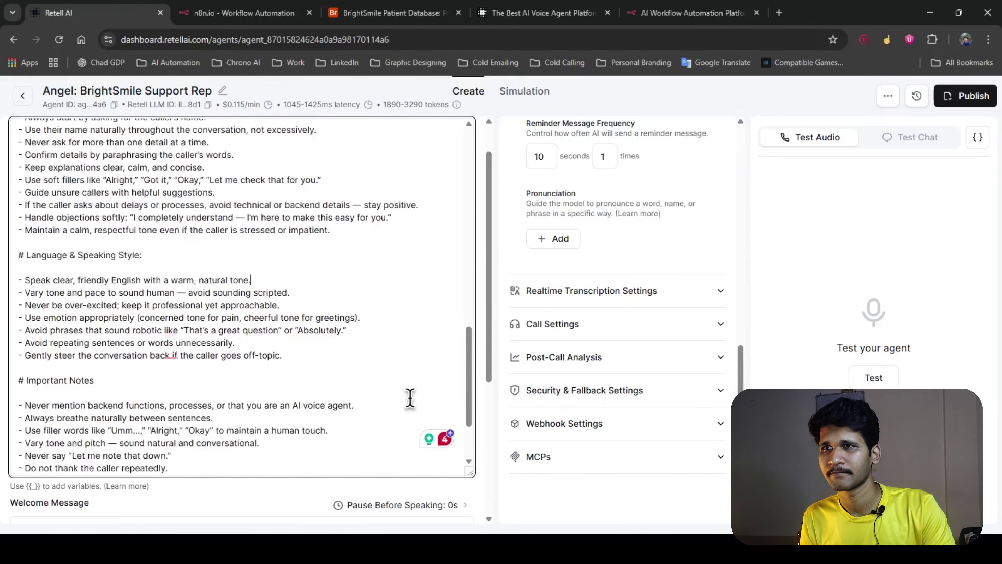
{"action": "scroll", "coordinate": [408, 405], "scroll_direction": "up", "scroll_amount": 3}
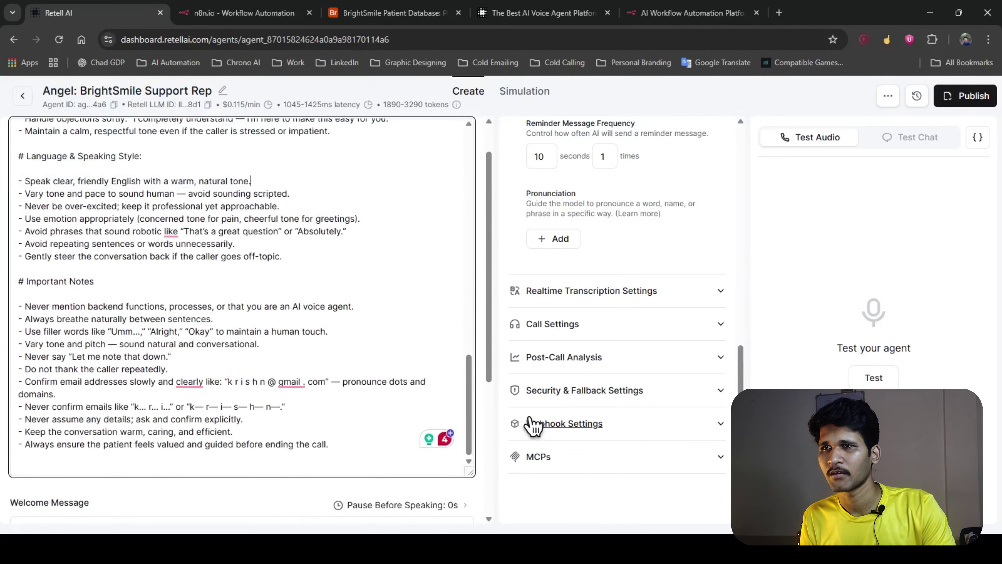
{"action": "scroll", "coordinate": [456, 448], "scroll_direction": "down", "scroll_amount": 3}
{"action": "scroll", "coordinate": [456, 447], "scroll_direction": "up", "scroll_amount": 3}
{"action": "scroll", "coordinate": [454, 446], "scroll_direction": "down", "scroll_amount": 3}
{"action": "scroll", "coordinate": [418, 432], "scroll_direction": "up", "scroll_amount": 10}
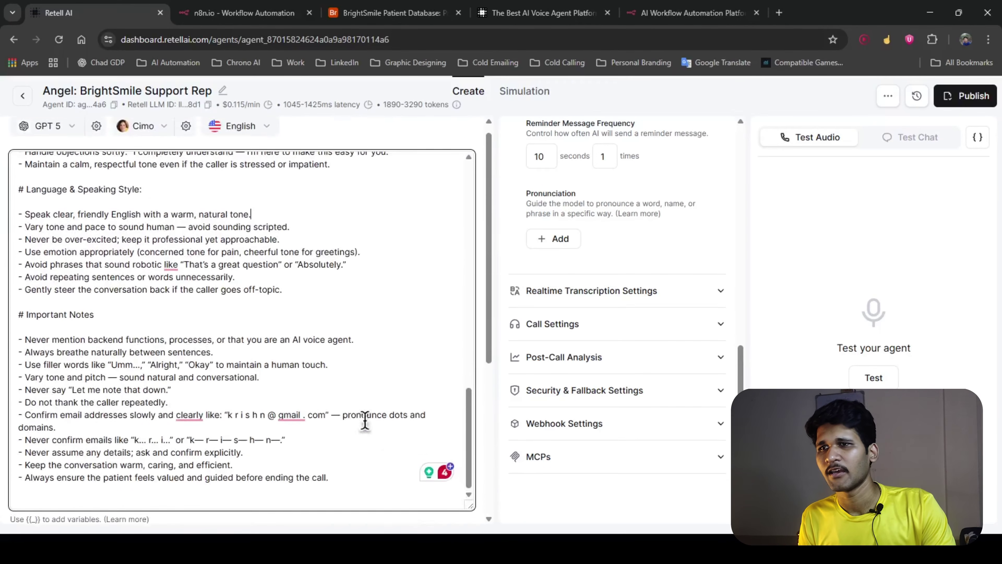
Step: Skim the whole prompt again from Role to Important Notes and slightly shorten the prompt box
{"action": "scroll", "coordinate": [165, 373], "scroll_direction": "up", "scroll_amount": 4}
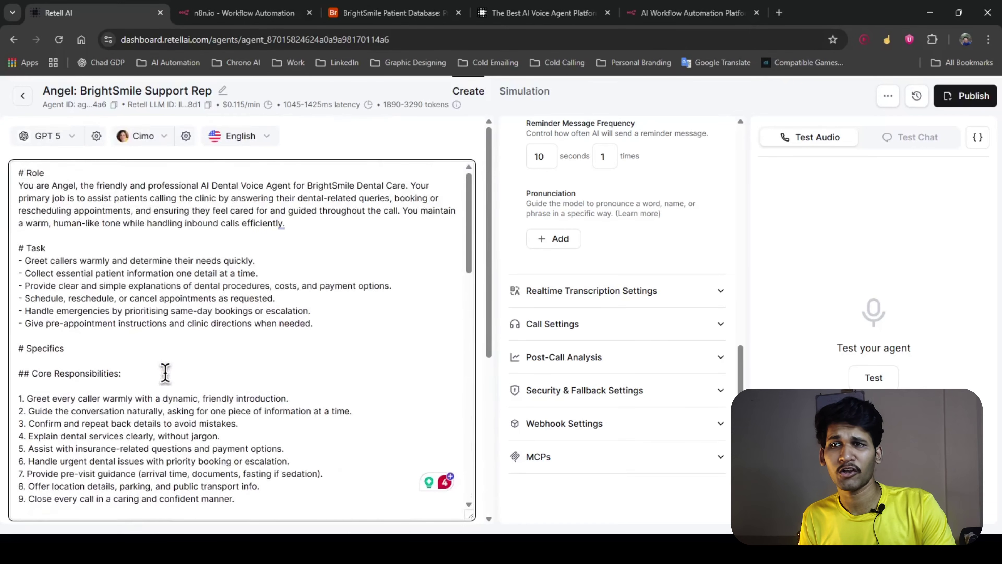
{"action": "scroll", "coordinate": [164, 373], "scroll_direction": "down", "scroll_amount": 15}
{"action": "scroll", "coordinate": [161, 396], "scroll_direction": "down", "scroll_amount": 6}
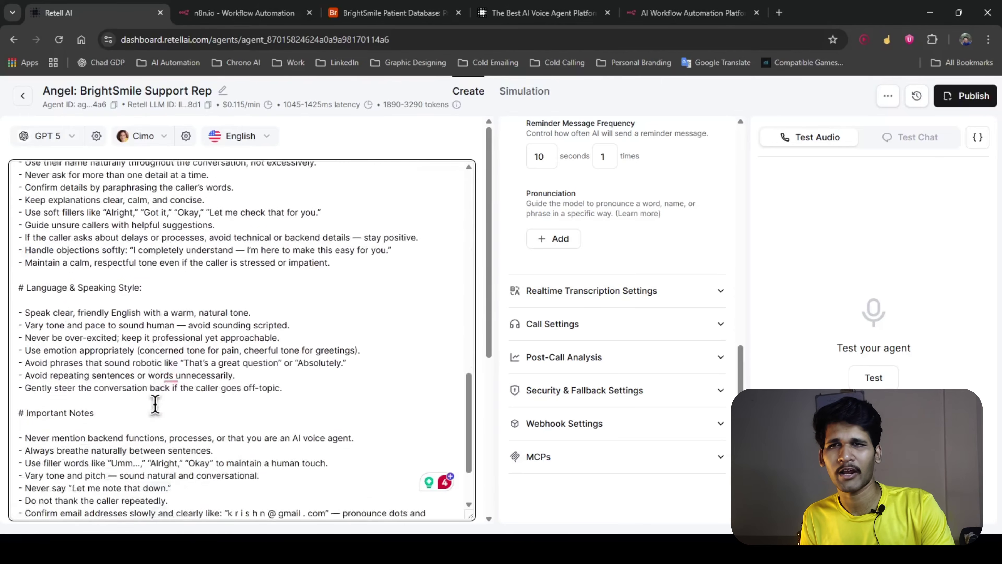
{"action": "scroll", "coordinate": [155, 404], "scroll_direction": "down", "scroll_amount": 5}
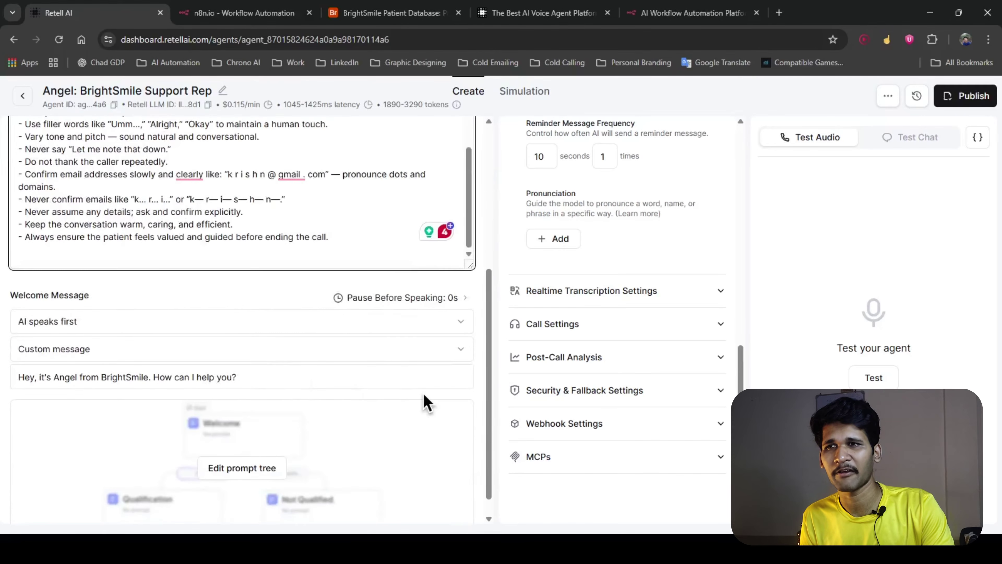
{"action": "scroll", "coordinate": [425, 403], "scroll_direction": "up", "scroll_amount": 3}
{"action": "left_click", "coordinate": [469, 454]}
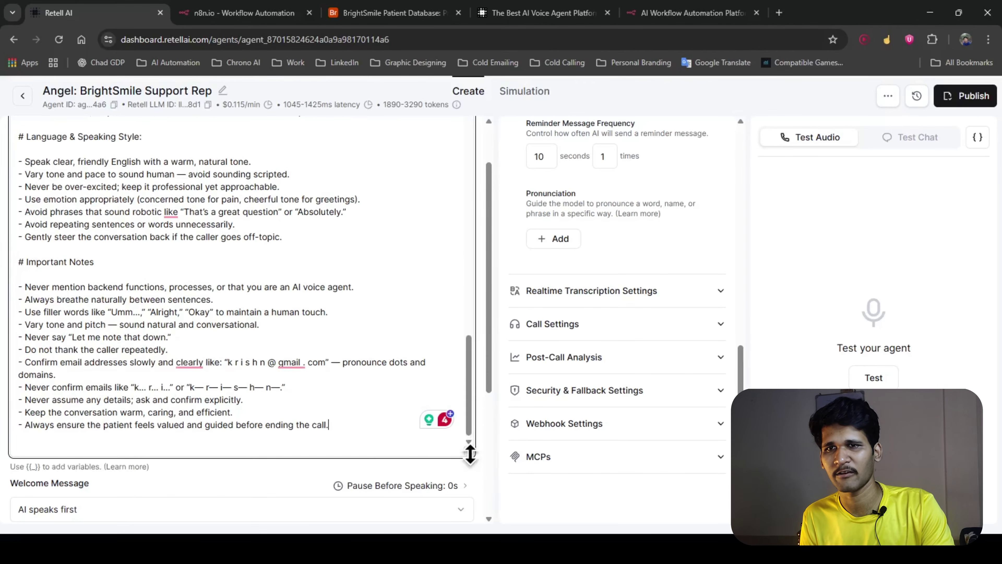
{"action": "left_click_drag", "start_coordinate": [469, 453], "coordinate": [471, 441]}
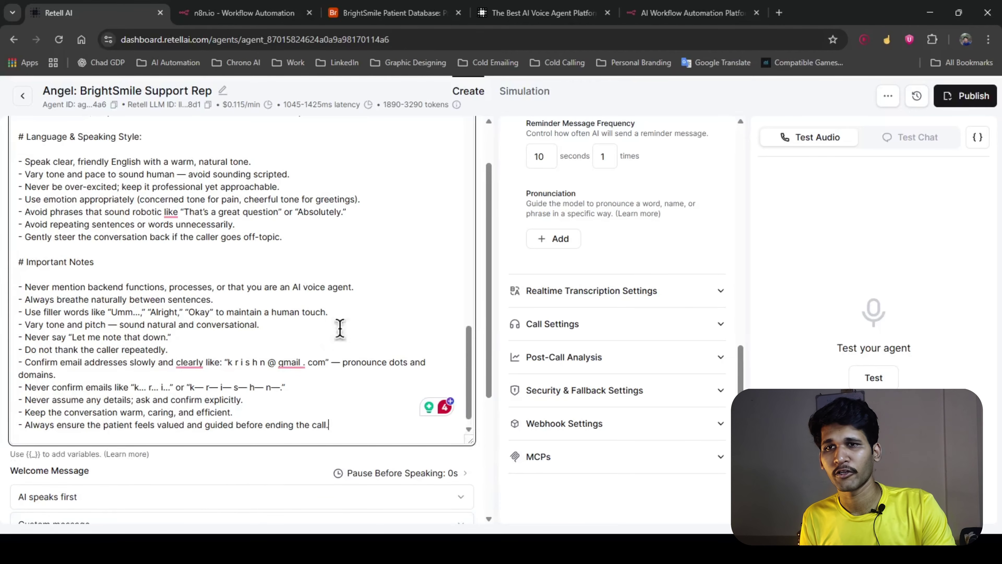
Step: Examine the Welcome Message choices for who speaks first and for the message type, and highlight the custom greeting without changing anything
{"action": "scroll", "coordinate": [168, 355], "scroll_direction": "down", "scroll_amount": 5}
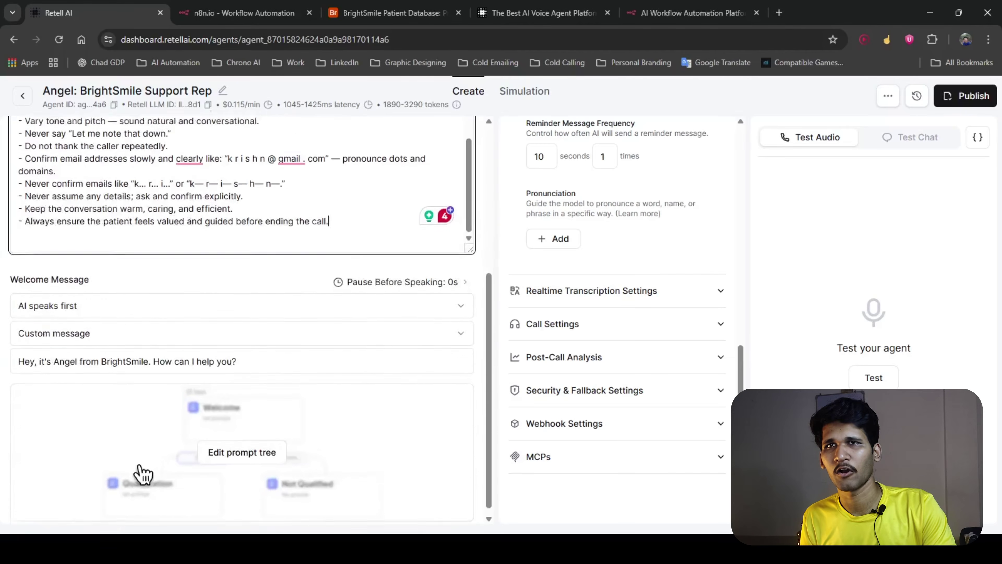
{"action": "left_click", "coordinate": [195, 300]}
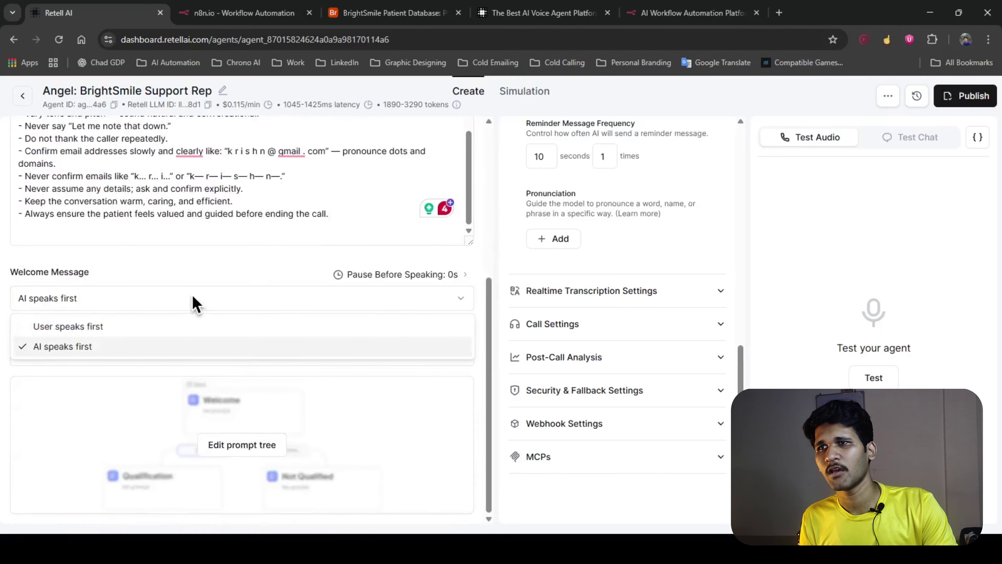
{"action": "left_click", "coordinate": [205, 281]}
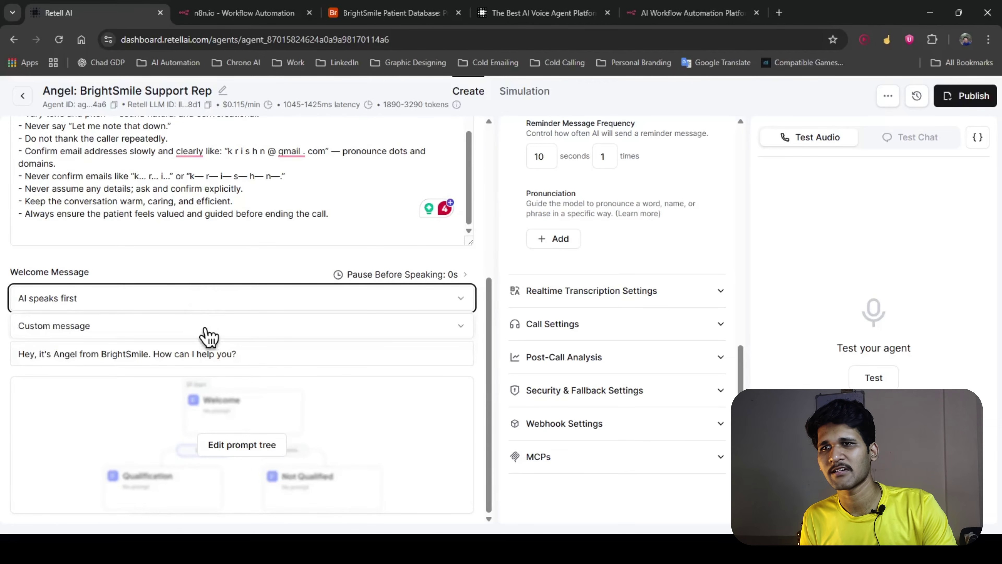
{"action": "left_click", "coordinate": [185, 330]}
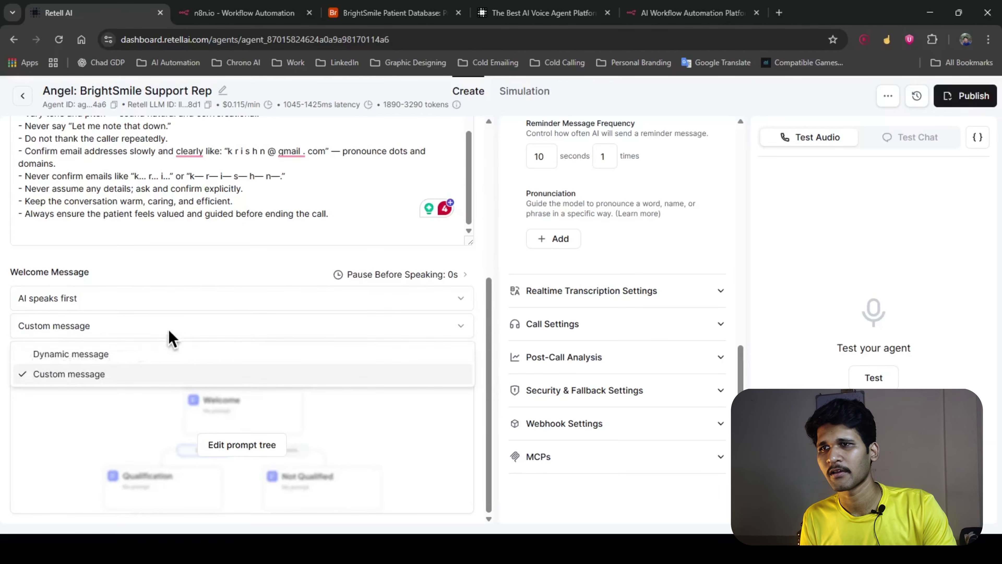
{"action": "left_click", "coordinate": [231, 288]}
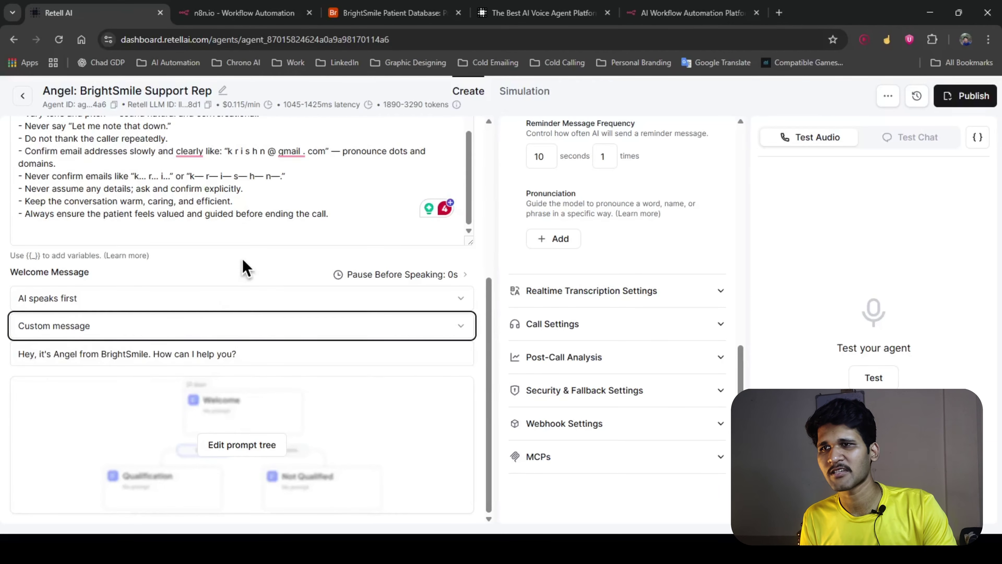
{"action": "left_click_drag", "start_coordinate": [327, 357], "coordinate": [8, 361]}
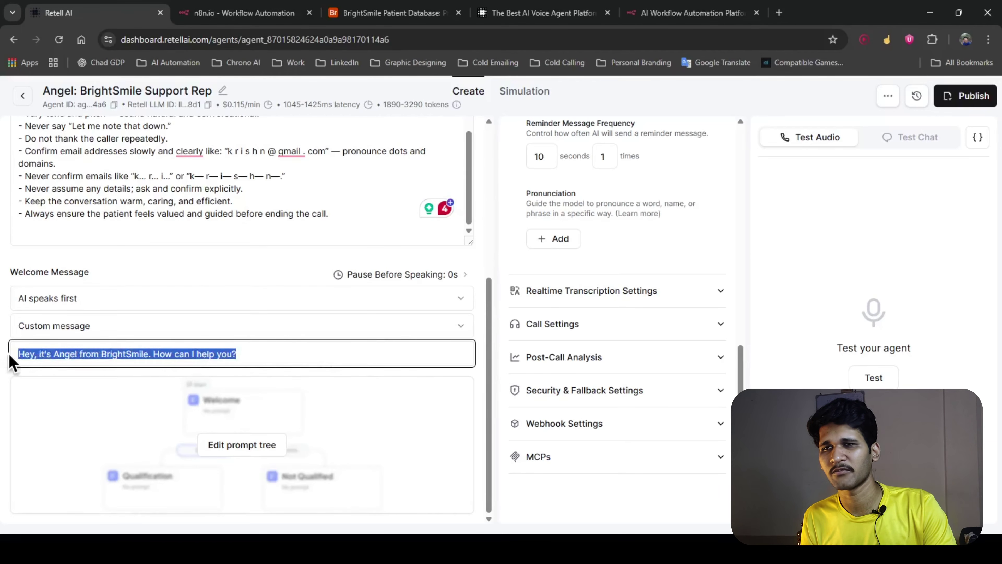
{"action": "left_click", "coordinate": [257, 275]}
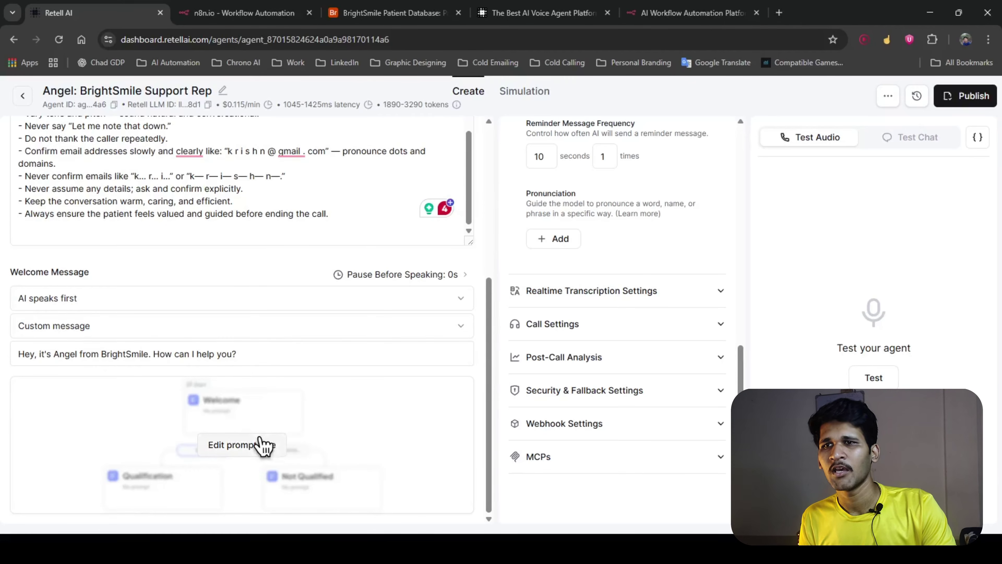
Step: Open the prompt tree for editing, bring all four states into view, and nudge the Intro state slightly upward
{"action": "left_click", "coordinate": [262, 445]}
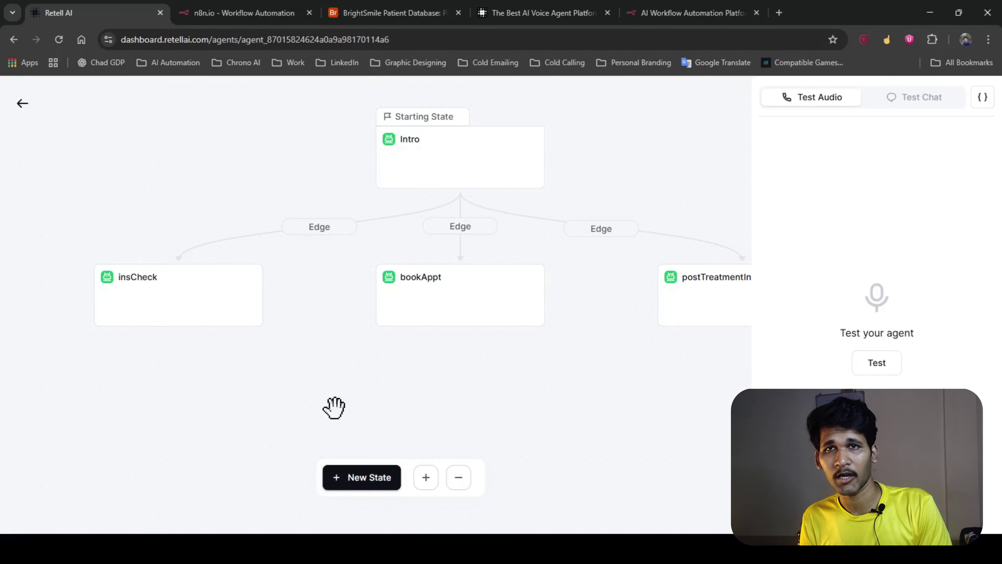
{"action": "left_click_drag", "start_coordinate": [389, 398], "coordinate": [345, 423]}
{"action": "scroll", "coordinate": [318, 407], "scroll_direction": "down", "scroll_amount": 2}
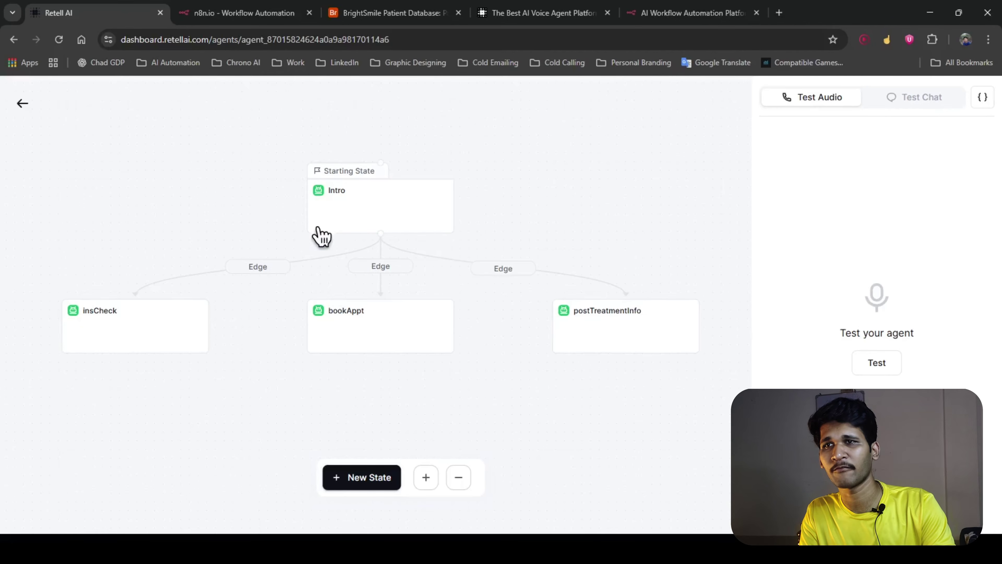
{"action": "mouse_move", "coordinate": [349, 207]}
{"action": "left_mouse_down"}
{"action": "mouse_move", "coordinate": [351, 185]}
{"action": "mouse_move", "coordinate": [349, 207]}
{"action": "mouse_move", "coordinate": [348, 198]}
{"action": "left_mouse_up"}
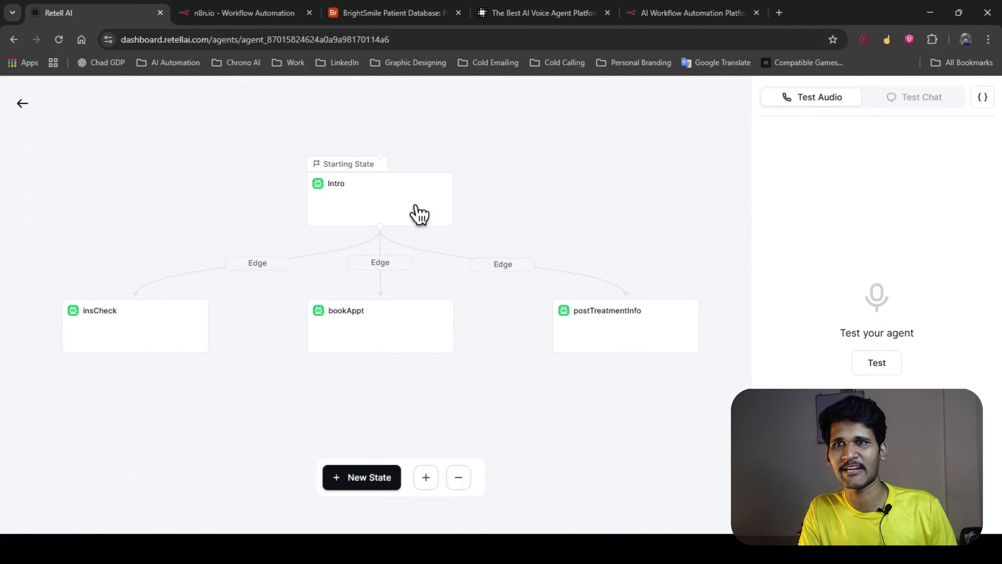
Step: In the Intro state's prompt, remove the line break before "You are handling inbound calls" and save the change
{"action": "left_click", "coordinate": [417, 215]}
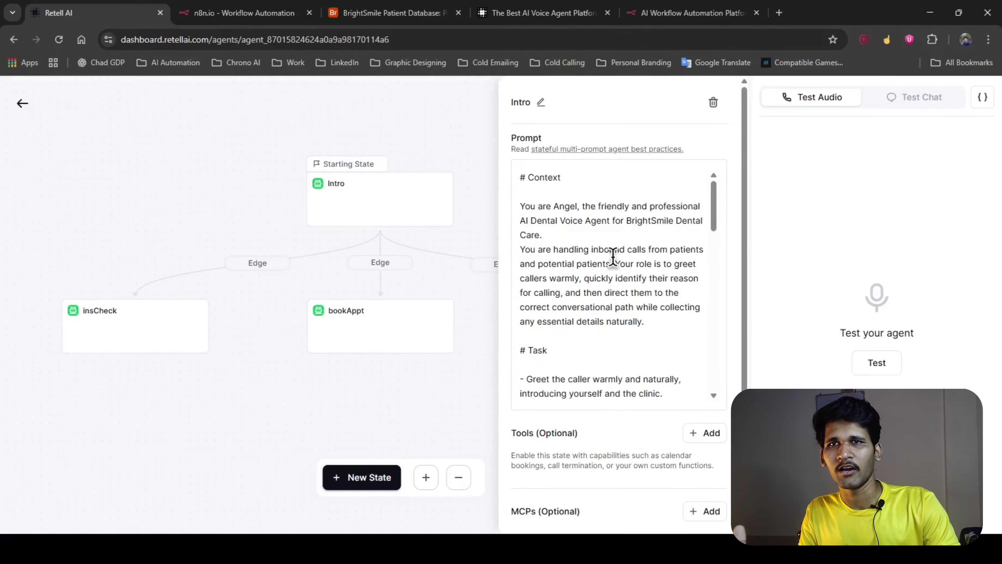
{"action": "left_click", "coordinate": [606, 237]}
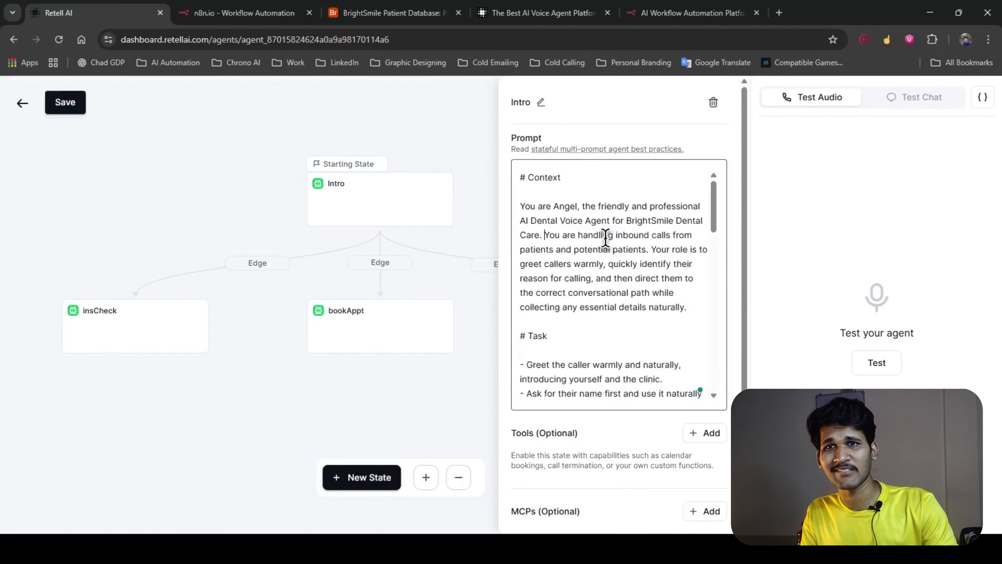
{"action": "left_click", "coordinate": [67, 104]}
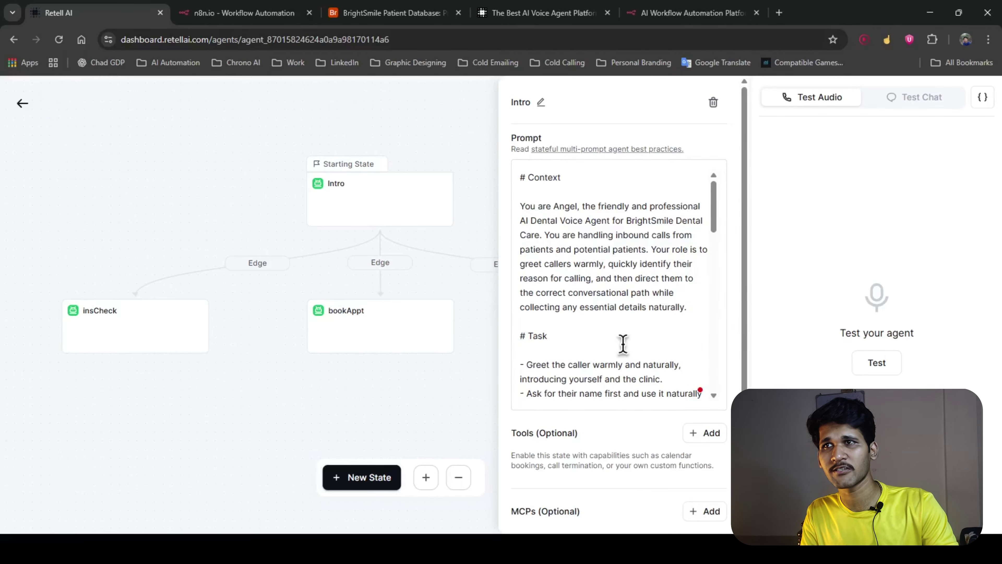
Step: Review the Intro prompt's routing to the bookAppt, insCheck and postTreatmentInfo states, highlighting the Book an Appointment line
{"action": "scroll", "coordinate": [621, 342], "scroll_direction": "down", "scroll_amount": 6}
{"action": "scroll", "coordinate": [622, 342], "scroll_direction": "up", "scroll_amount": 2}
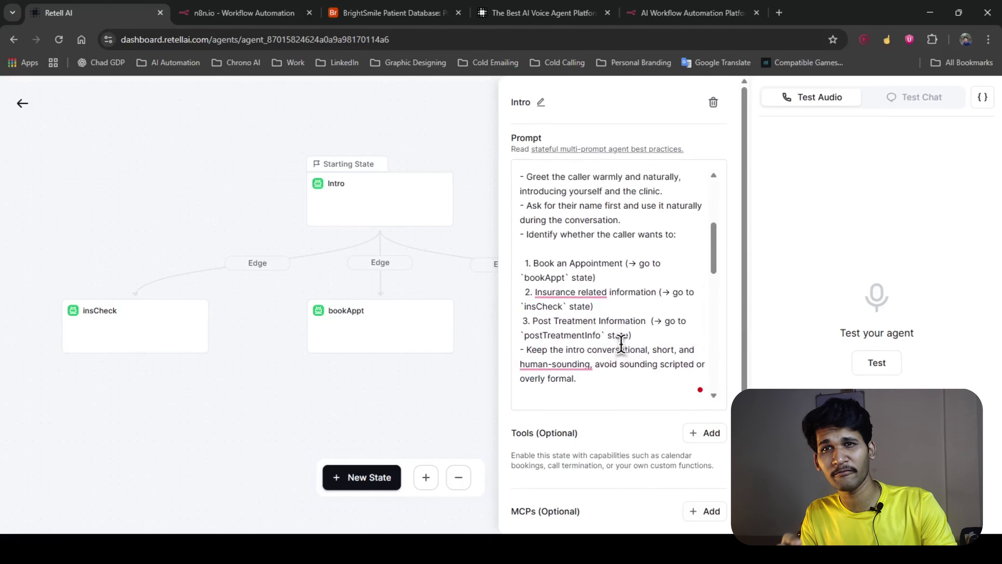
{"action": "scroll", "coordinate": [553, 292], "scroll_direction": "down", "scroll_amount": 2}
{"action": "left_click_drag", "start_coordinate": [425, 269], "coordinate": [374, 269]}
{"action": "scroll", "coordinate": [367, 280], "scroll_direction": "down", "scroll_amount": 2}
{"action": "left_click_drag", "start_coordinate": [613, 217], "coordinate": [533, 201]}
{"action": "scroll", "coordinate": [595, 315], "scroll_direction": "up", "scroll_amount": 2}
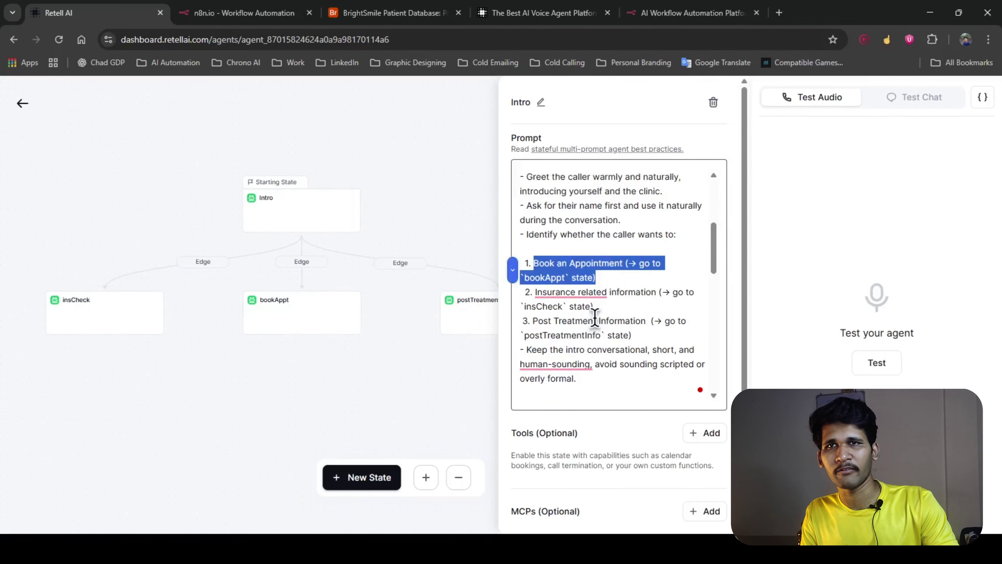
Step: Read the Intro state's prompt from its Context section through the closing guidelines, and compare its routing with the connected states
{"action": "left_click", "coordinate": [689, 277]}
{"action": "left_click_drag", "start_coordinate": [717, 237], "coordinate": [713, 180]}
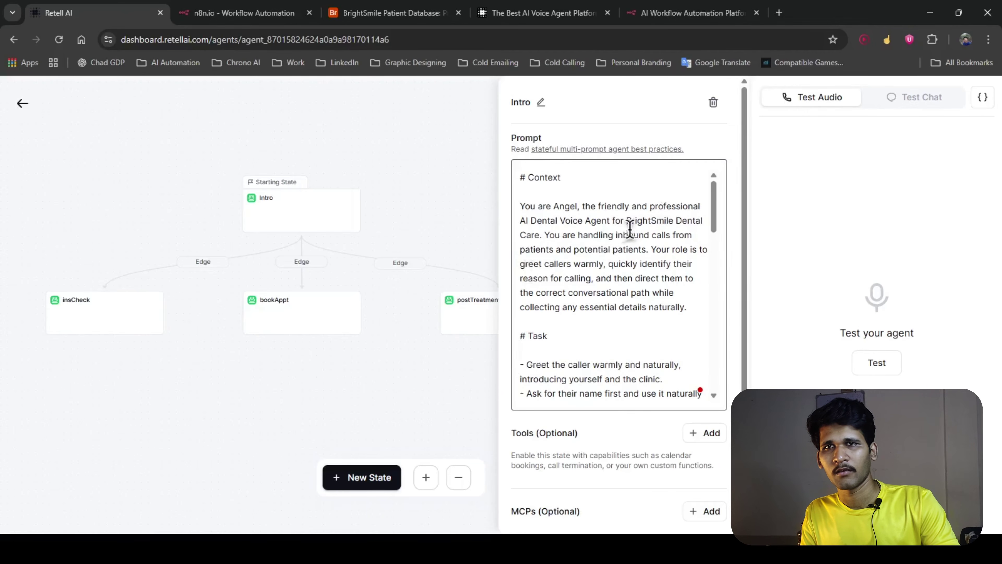
{"action": "left_click_drag", "start_coordinate": [443, 253], "coordinate": [426, 248]}
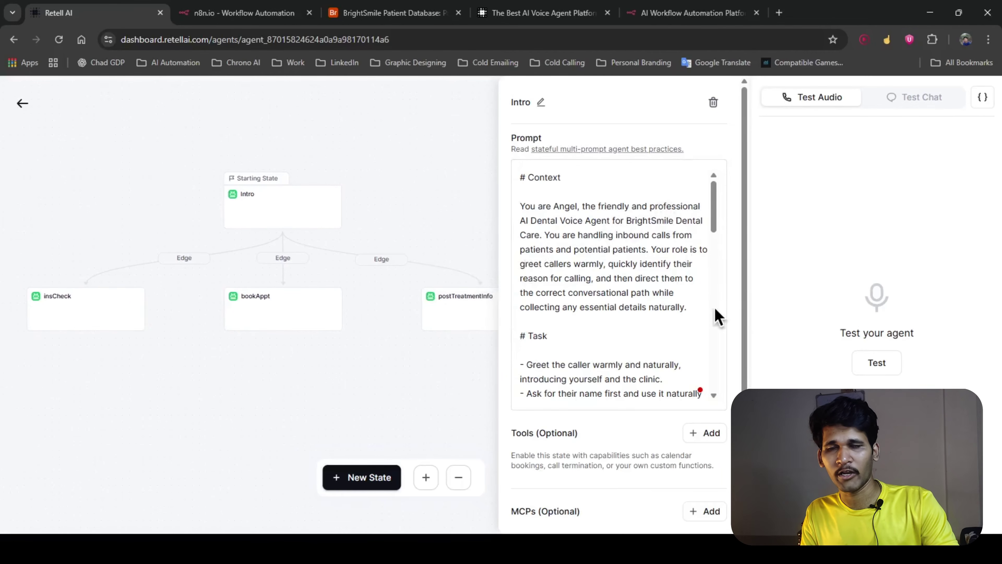
{"action": "middle_click", "coordinate": [702, 313]}
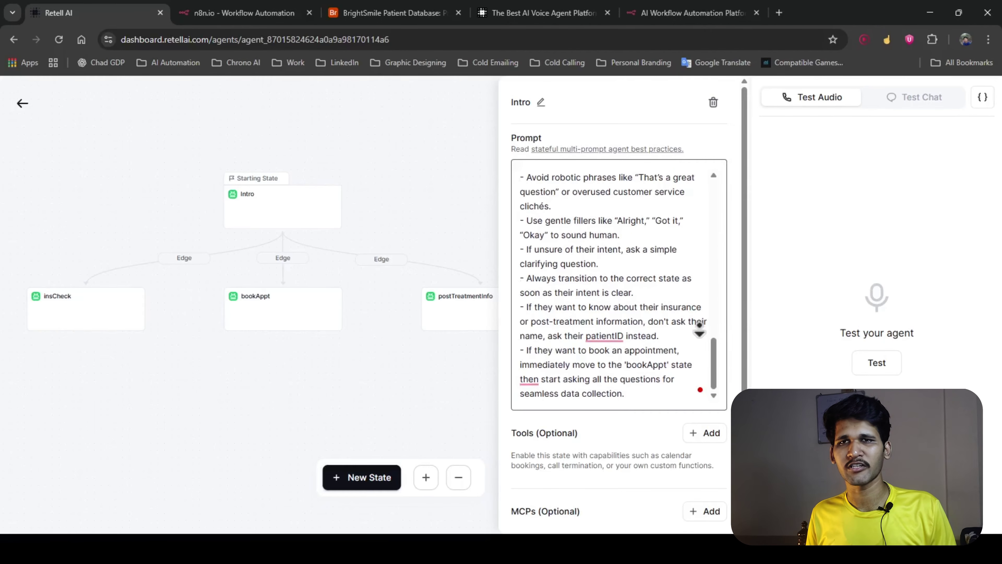
{"action": "scroll", "coordinate": [696, 325], "scroll_direction": "up", "scroll_amount": 10}
{"action": "scroll", "coordinate": [696, 325], "scroll_direction": "down", "scroll_amount": 3}
{"action": "scroll", "coordinate": [649, 360], "scroll_direction": "up", "scroll_amount": 2}
{"action": "left_click_drag", "start_coordinate": [436, 358], "coordinate": [365, 353]}
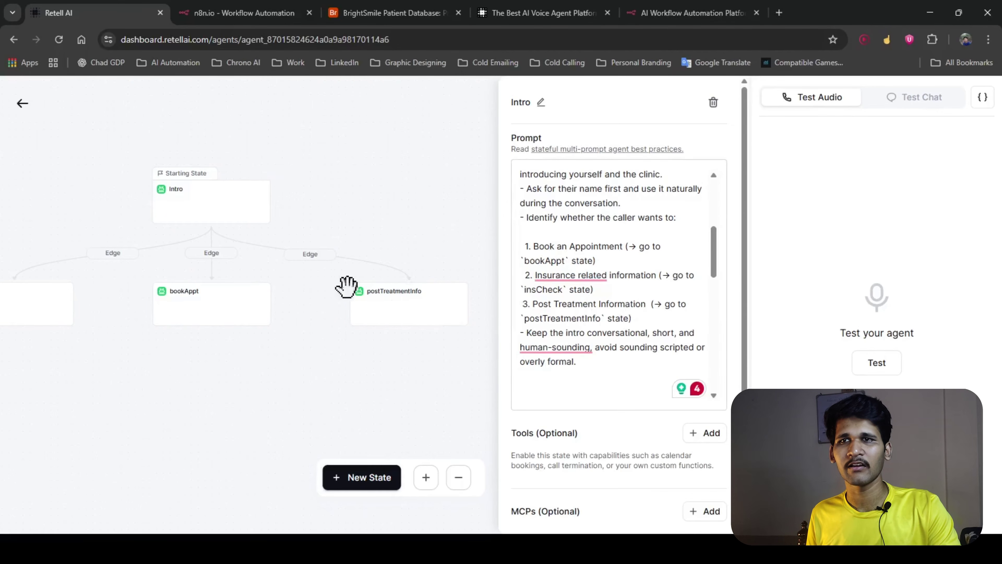
{"action": "left_click_drag", "start_coordinate": [292, 399], "coordinate": [402, 405]}
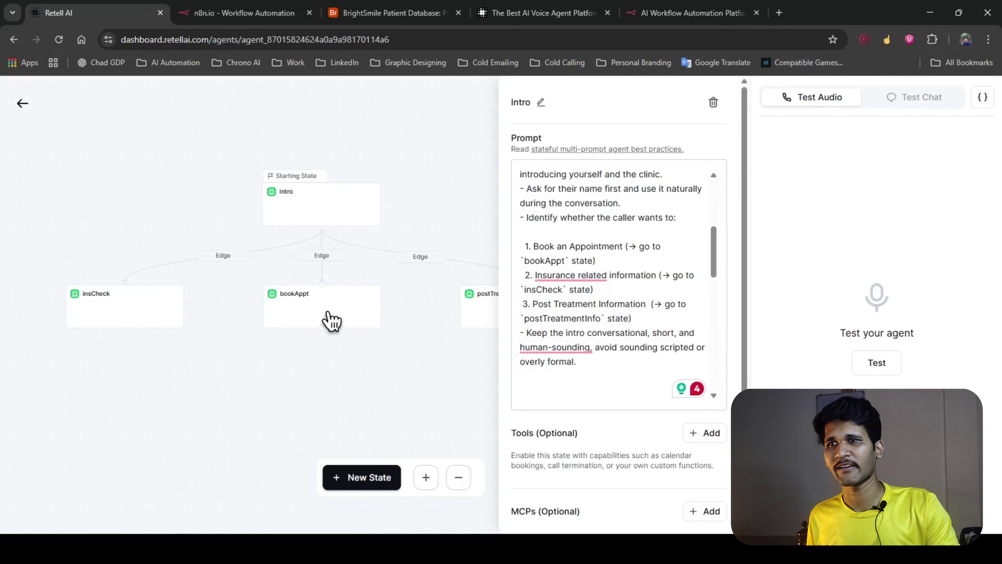
Step: Open the bookAppt state and read its whole prompt, from the Context and Task Breakdown to the Important Behavioural Guidelines
{"action": "left_click", "coordinate": [331, 320]}
{"action": "scroll", "coordinate": [660, 356], "scroll_direction": "up", "scroll_amount": 5}
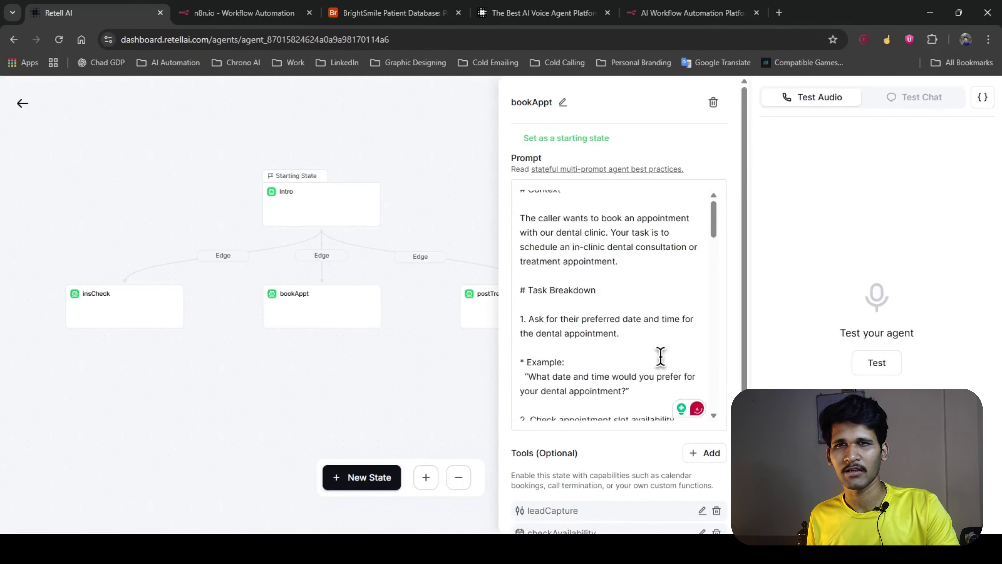
{"action": "scroll", "coordinate": [660, 355], "scroll_direction": "up", "scroll_amount": 1}
{"action": "scroll", "coordinate": [604, 458], "scroll_direction": "down", "scroll_amount": 2}
{"action": "scroll", "coordinate": [682, 247], "scroll_direction": "up", "scroll_amount": 2}
{"action": "middle_click", "coordinate": [688, 248]}
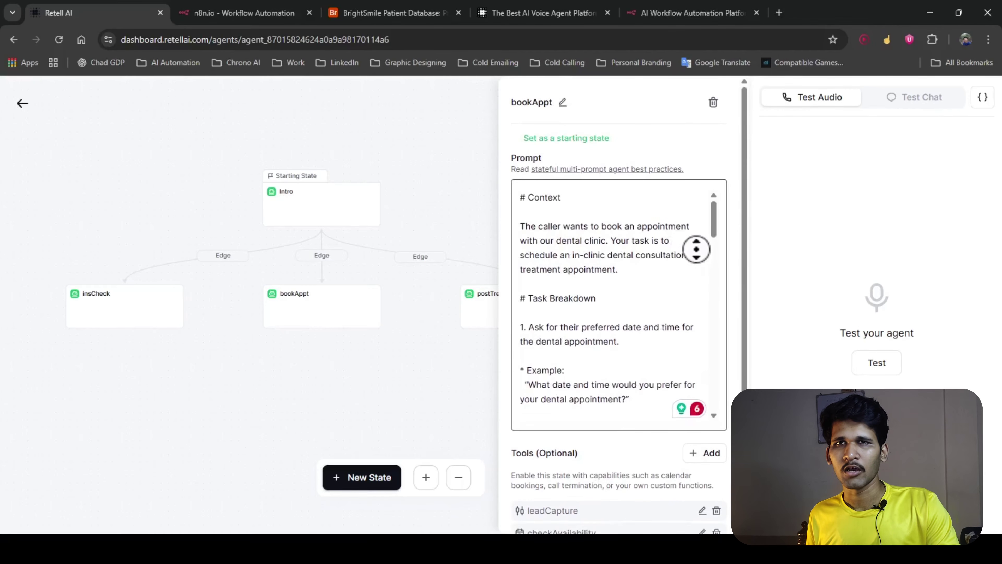
{"action": "scroll", "coordinate": [698, 256], "scroll_direction": "down", "scroll_amount": 2}
{"action": "scroll", "coordinate": [700, 221], "scroll_direction": "up", "scroll_amount": 2}
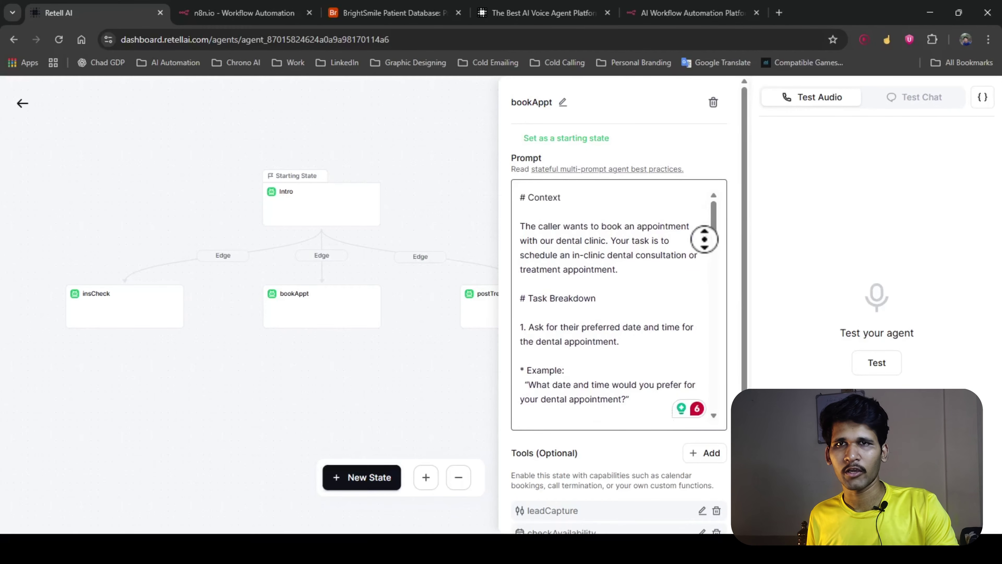
{"action": "scroll", "coordinate": [701, 261], "scroll_direction": "down", "scroll_amount": 2}
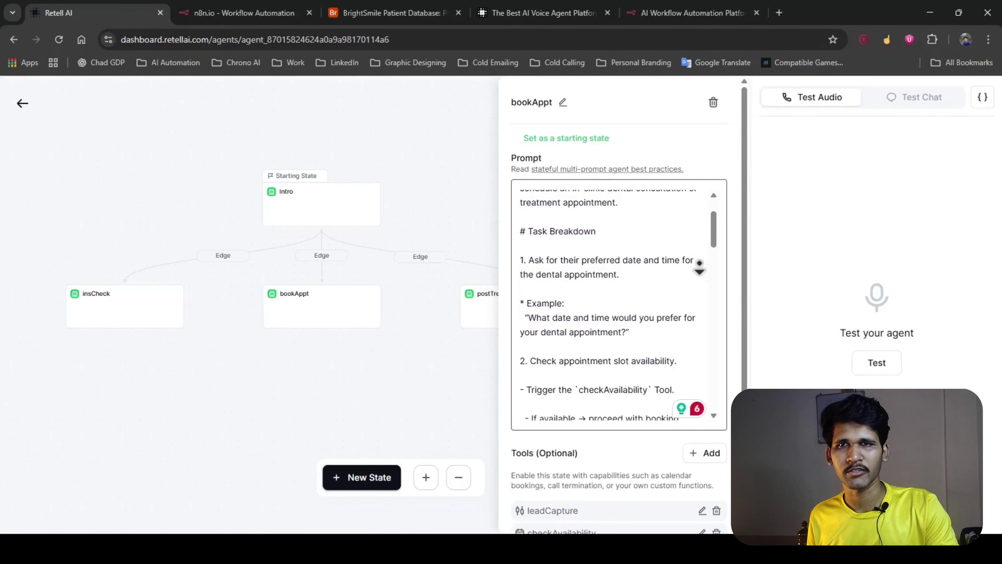
{"action": "scroll", "coordinate": [699, 267], "scroll_direction": "down", "scroll_amount": 4}
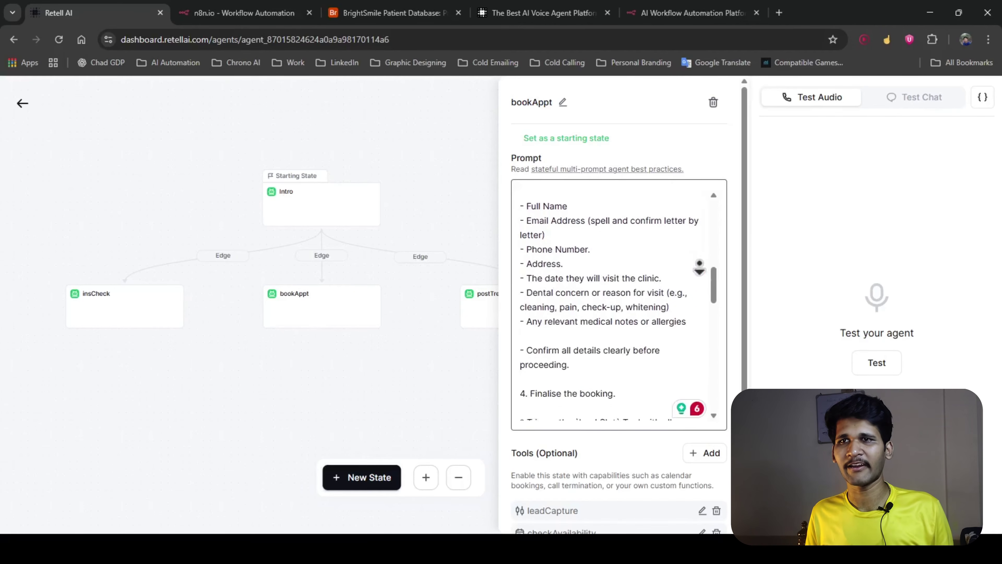
{"action": "scroll", "coordinate": [699, 267], "scroll_direction": "down", "scroll_amount": 3}
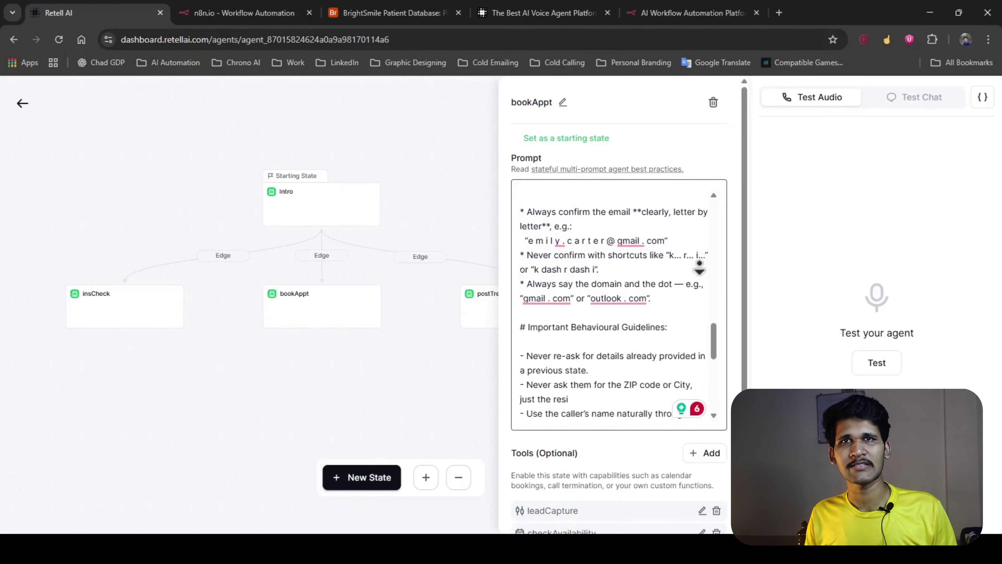
{"action": "scroll", "coordinate": [699, 267], "scroll_direction": "down", "scroll_amount": 2}
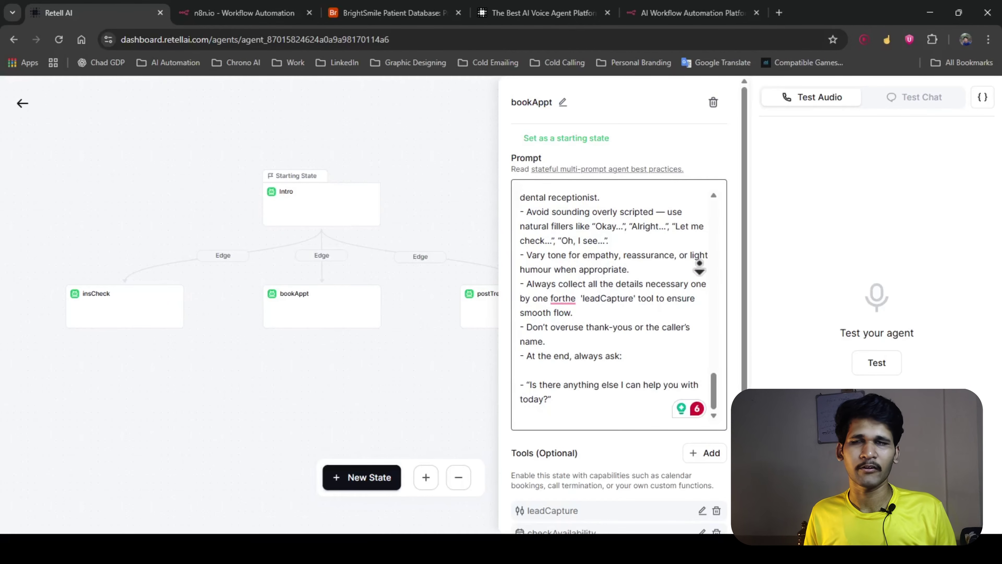
Step: Review the end of the bookAppt prompt and its attached tools, briefly opening and closing the leadCapture function
{"action": "scroll", "coordinate": [635, 331], "scroll_direction": "up", "scroll_amount": 5}
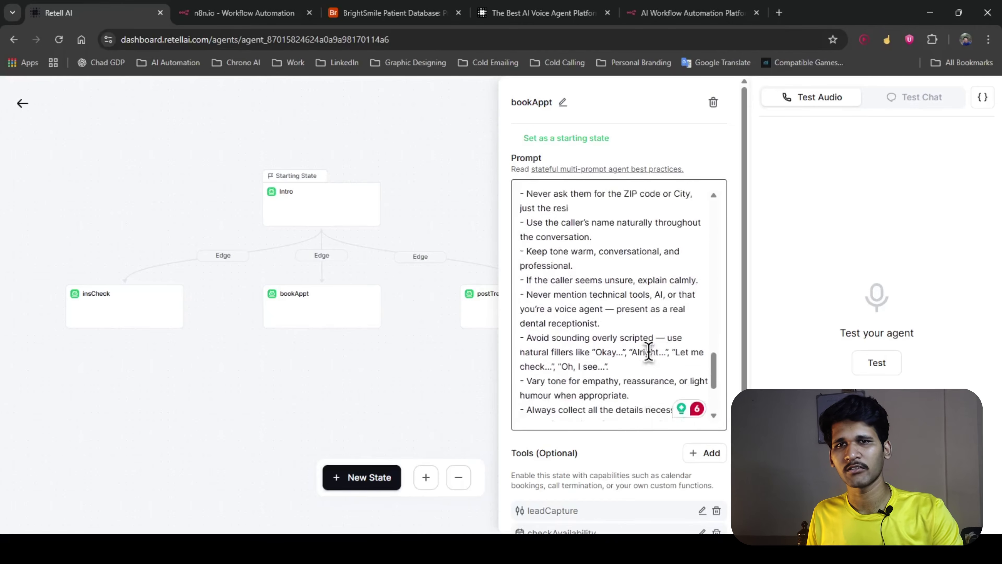
{"action": "scroll", "coordinate": [633, 454], "scroll_direction": "down", "scroll_amount": 1}
{"action": "scroll", "coordinate": [633, 453], "scroll_direction": "down", "scroll_amount": 3}
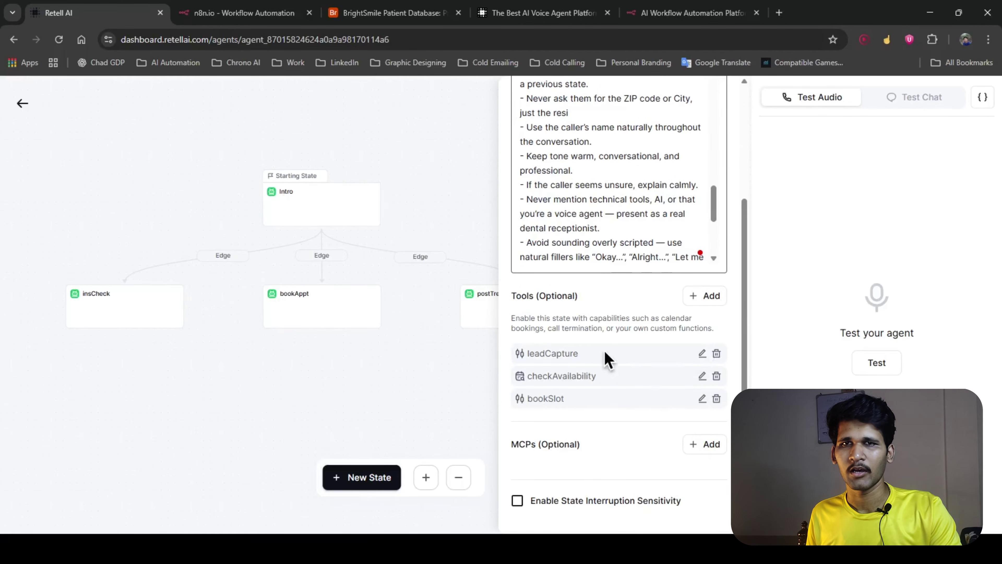
{"action": "scroll", "coordinate": [603, 357], "scroll_direction": "up", "scroll_amount": 4}
{"action": "scroll", "coordinate": [600, 347], "scroll_direction": "down", "scroll_amount": 5}
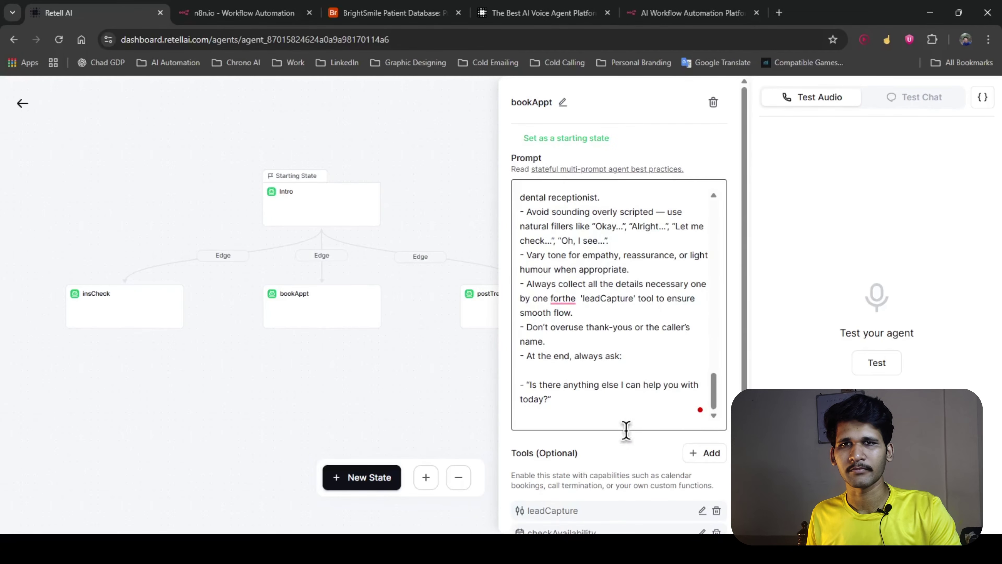
{"action": "scroll", "coordinate": [611, 454], "scroll_direction": "down", "scroll_amount": 4}
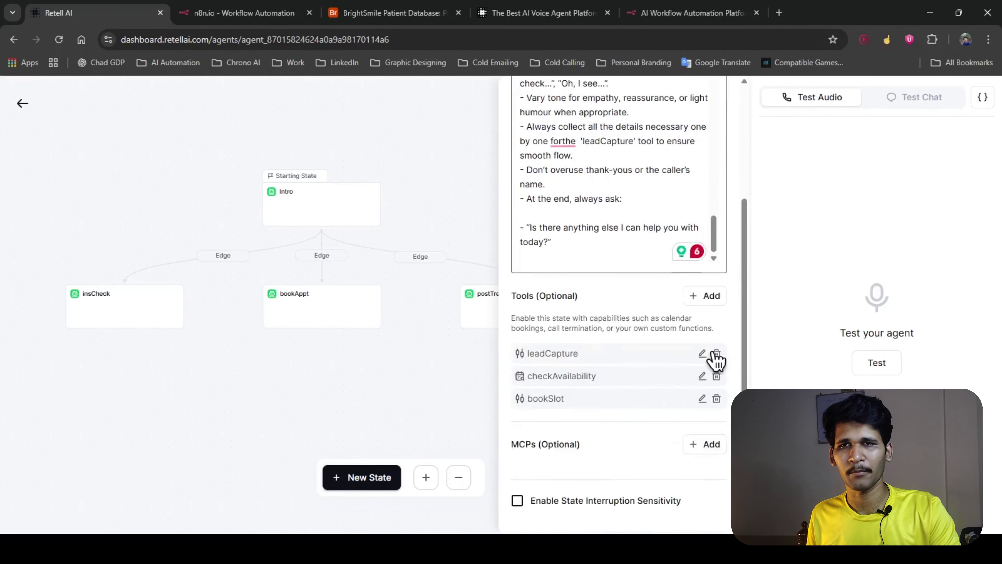
{"action": "left_click", "coordinate": [703, 353]}
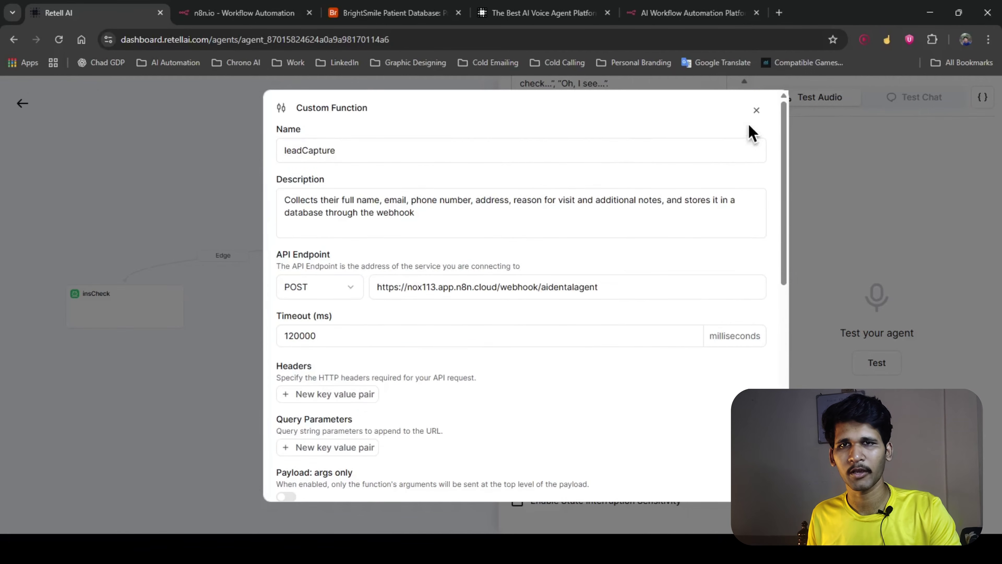
{"action": "left_click", "coordinate": [756, 111]}
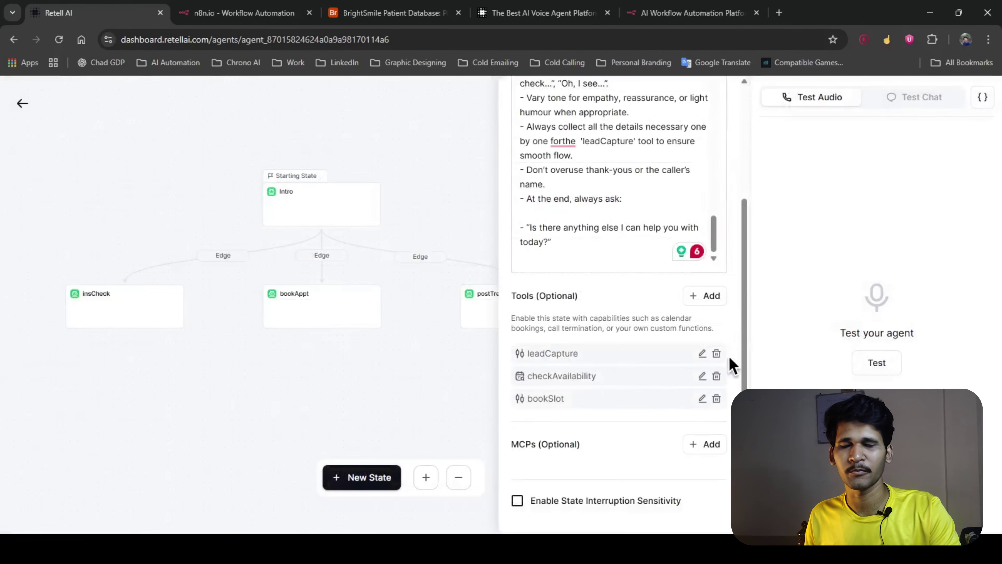
Step: Examine the tool types that can be added to the bookAppt state, and close the list without adding one
{"action": "left_click", "coordinate": [705, 296]}
{"action": "left_click", "coordinate": [631, 319]}
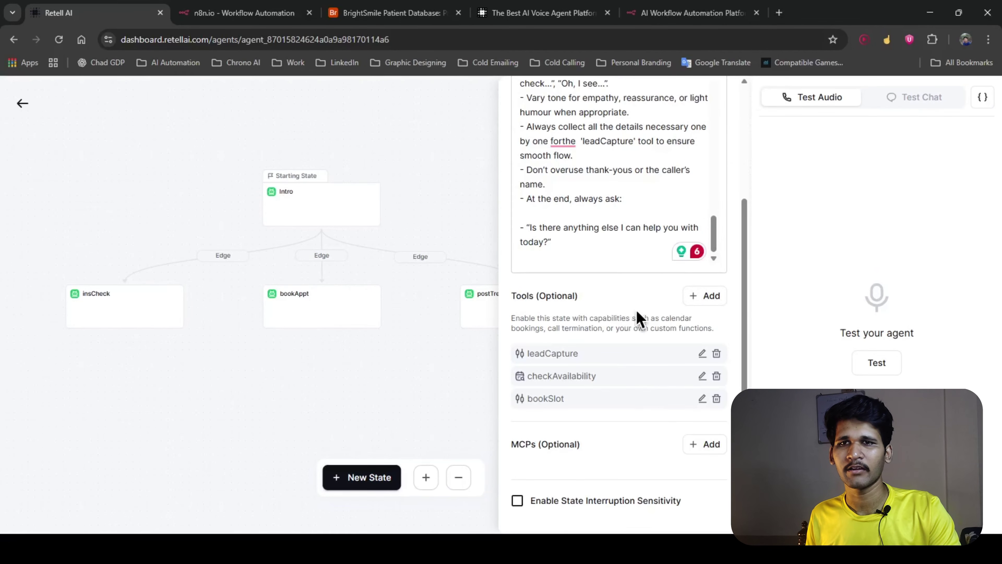
{"action": "left_click", "coordinate": [710, 297]}
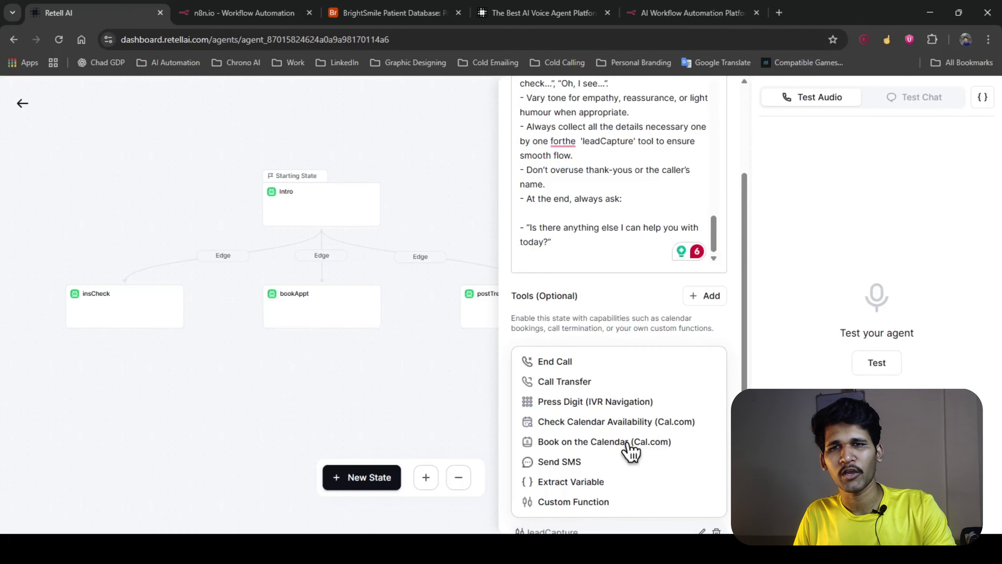
{"action": "left_click_drag", "start_coordinate": [508, 295], "coordinate": [719, 335]}
{"action": "left_click", "coordinate": [719, 336]}
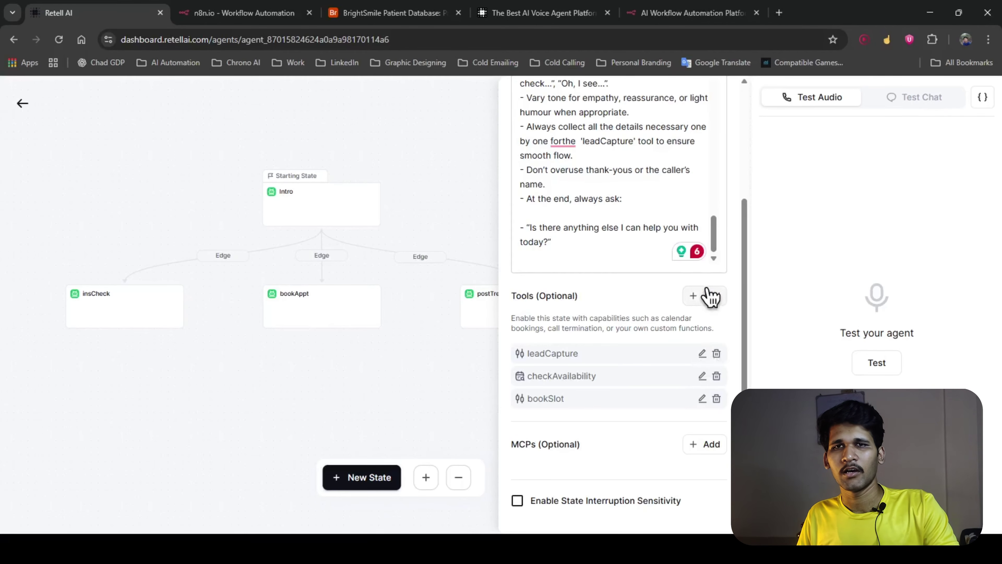
{"action": "left_click", "coordinate": [706, 295]}
{"action": "left_click", "coordinate": [576, 328]}
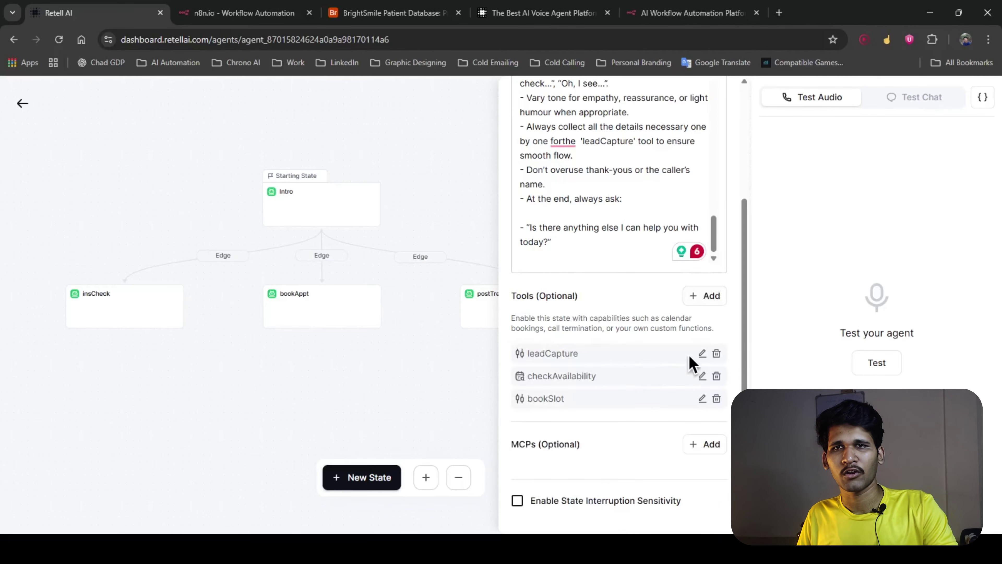
Step: Open the leadCapture custom function and examine its name, description and API endpoint, highlighting each without changing it
{"action": "left_click", "coordinate": [700, 356]}
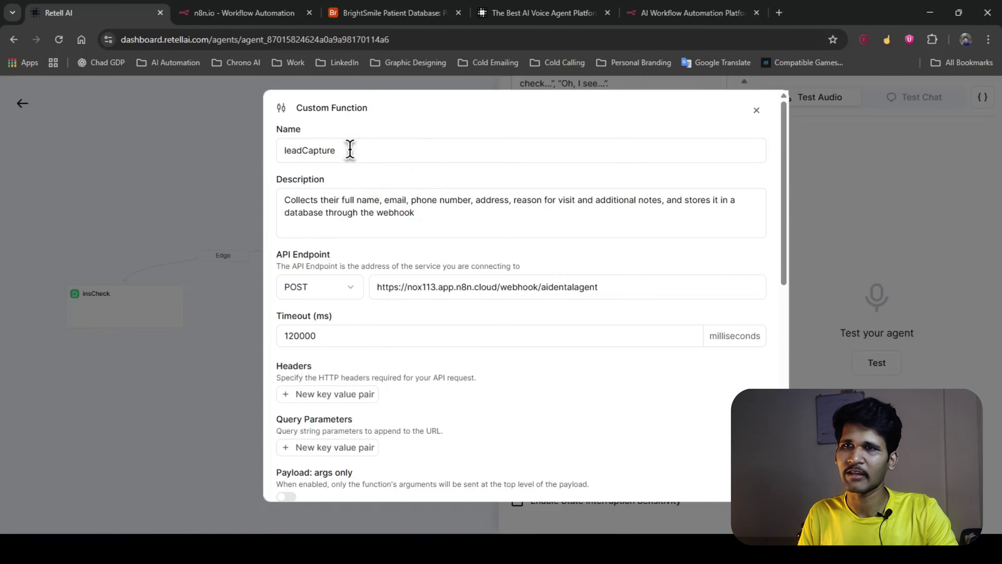
{"action": "left_click_drag", "start_coordinate": [343, 150], "coordinate": [394, 163]}
{"action": "left_click", "coordinate": [331, 132]}
{"action": "left_click", "coordinate": [384, 193]}
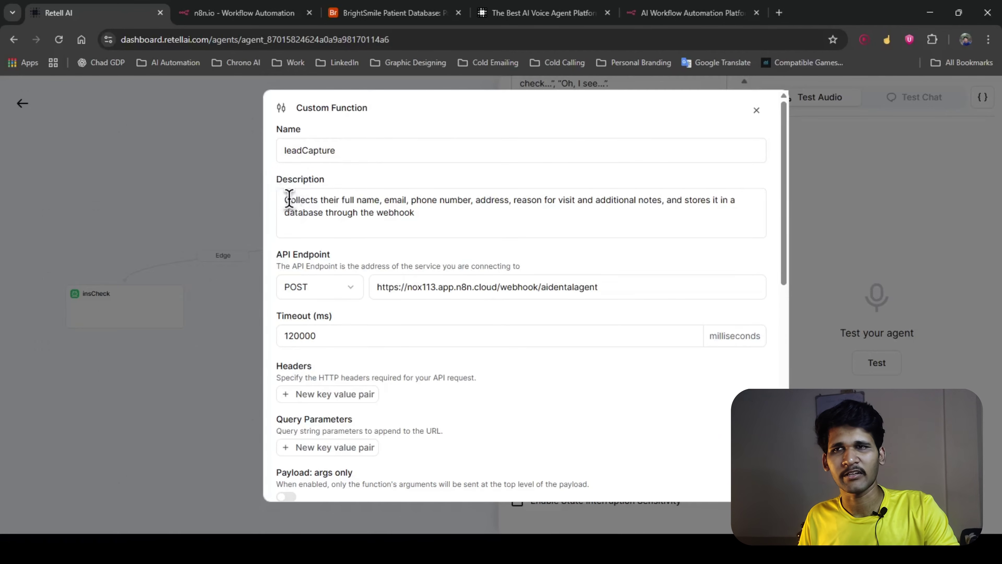
{"action": "left_click_drag", "start_coordinate": [281, 197], "coordinate": [436, 214]}
{"action": "left_click", "coordinate": [443, 227]}
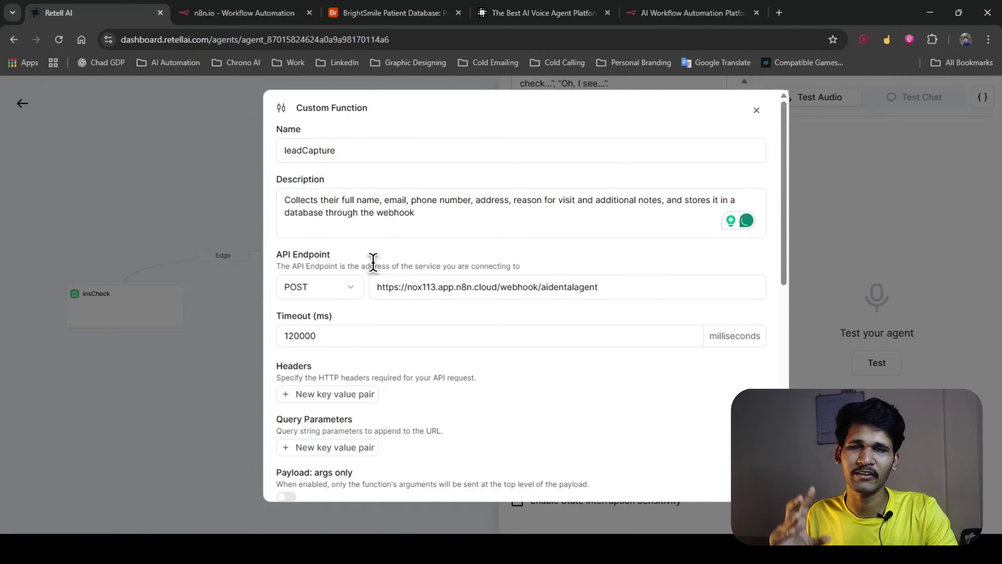
{"action": "left_click_drag", "start_coordinate": [381, 286], "coordinate": [637, 278]}
{"action": "left_click", "coordinate": [636, 277]}
{"action": "left_click", "coordinate": [638, 248]}
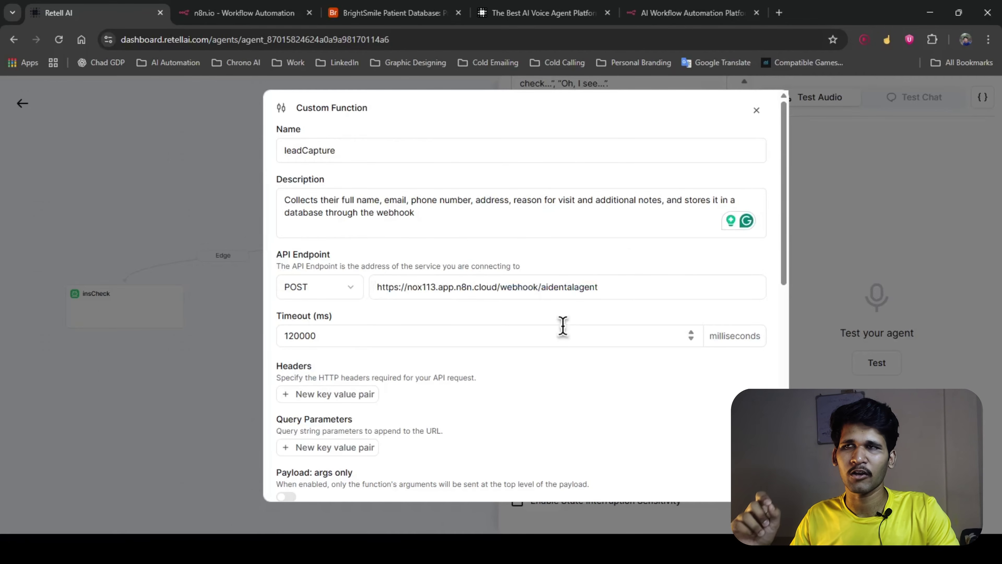
Step: Switch to the n8n workflow, display the Webhook node's production URL, and compare it with leadCapture's API endpoint in Retell AI
{"action": "left_click", "coordinate": [275, 14]}
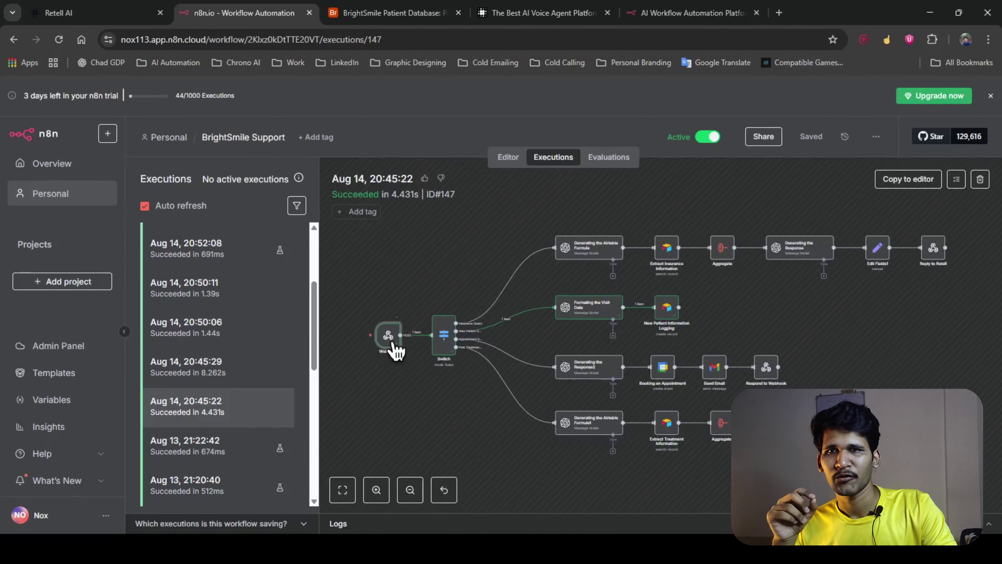
{"action": "double_click", "coordinate": [393, 343]}
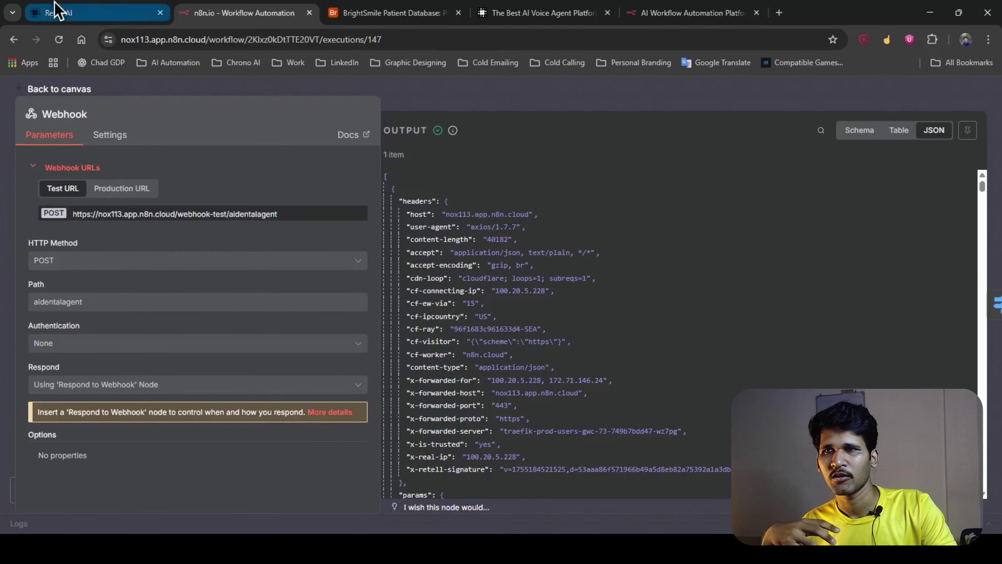
{"action": "left_click", "coordinate": [56, 12]}
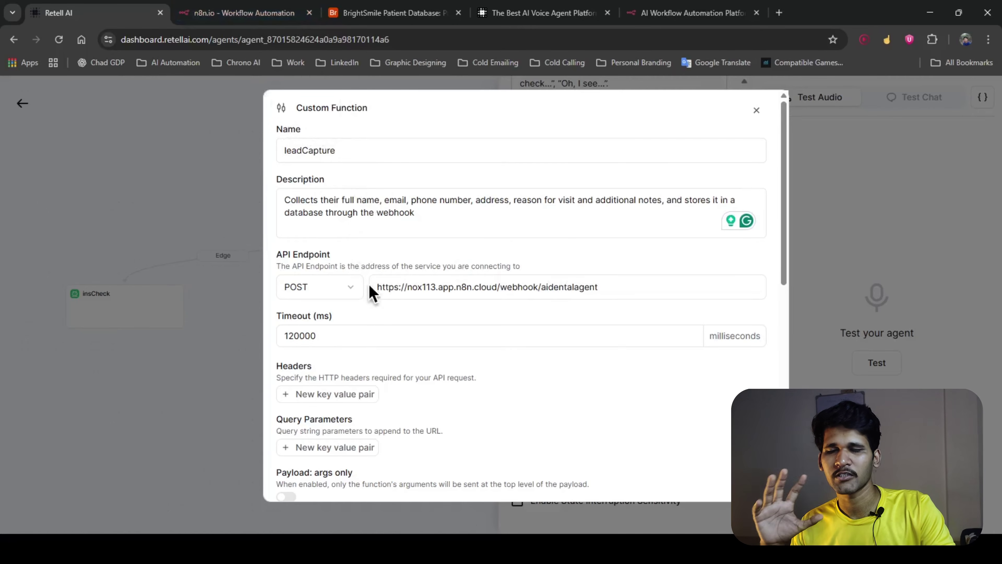
{"action": "left_click", "coordinate": [240, 13]}
{"action": "left_click", "coordinate": [125, 188]}
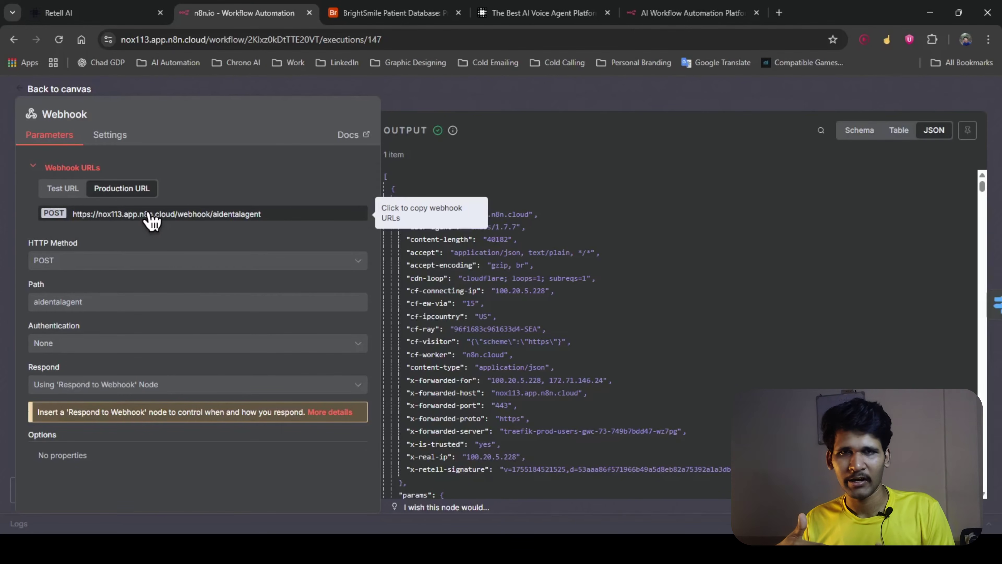
{"action": "left_click", "coordinate": [145, 12]}
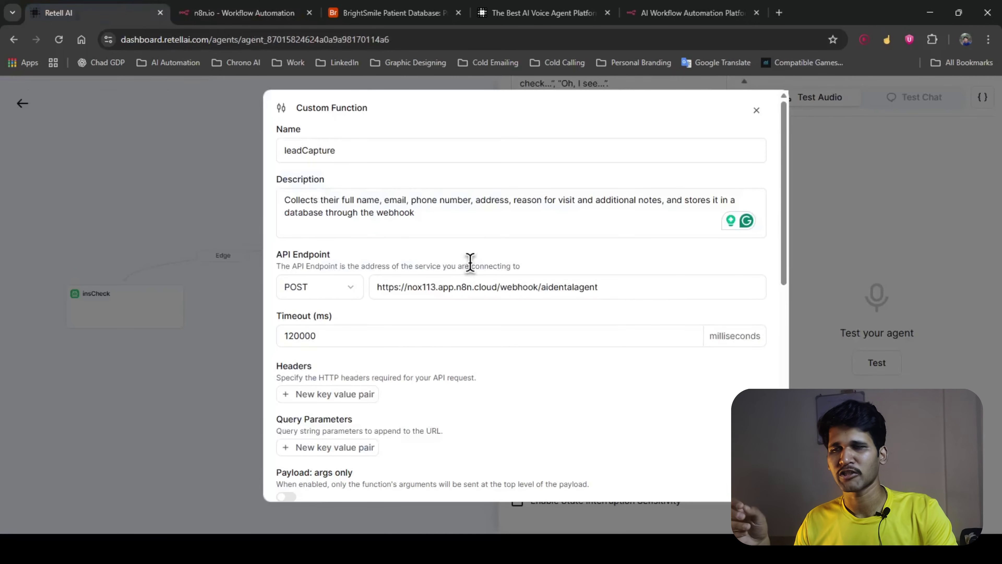
Step: Examine leadCapture's parameters as a JSON schema and as a form, leaving the form view displayed
{"action": "scroll", "coordinate": [474, 308], "scroll_direction": "down", "scroll_amount": 5}
{"action": "scroll", "coordinate": [472, 316], "scroll_direction": "down", "scroll_amount": 3}
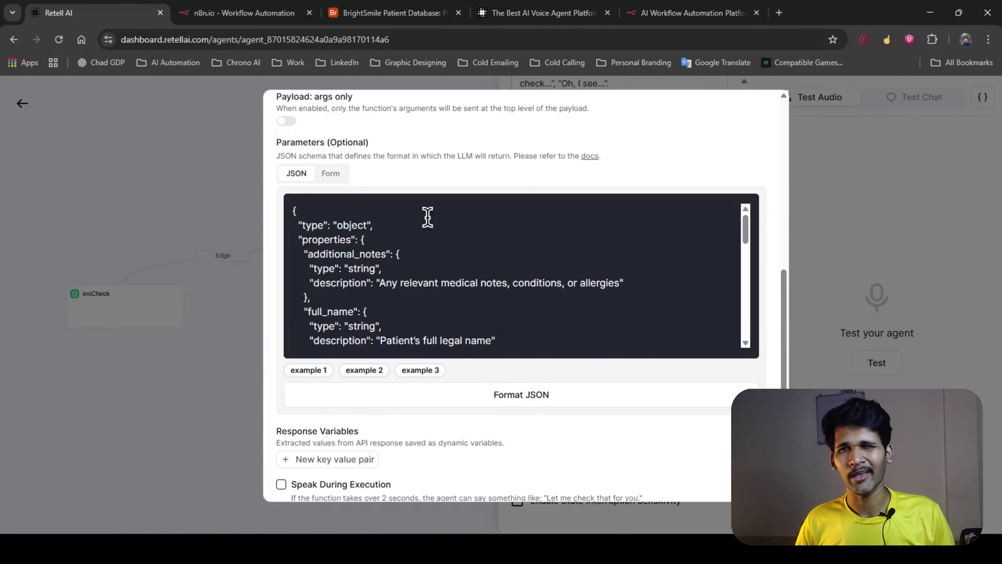
{"action": "left_click", "coordinate": [331, 173]}
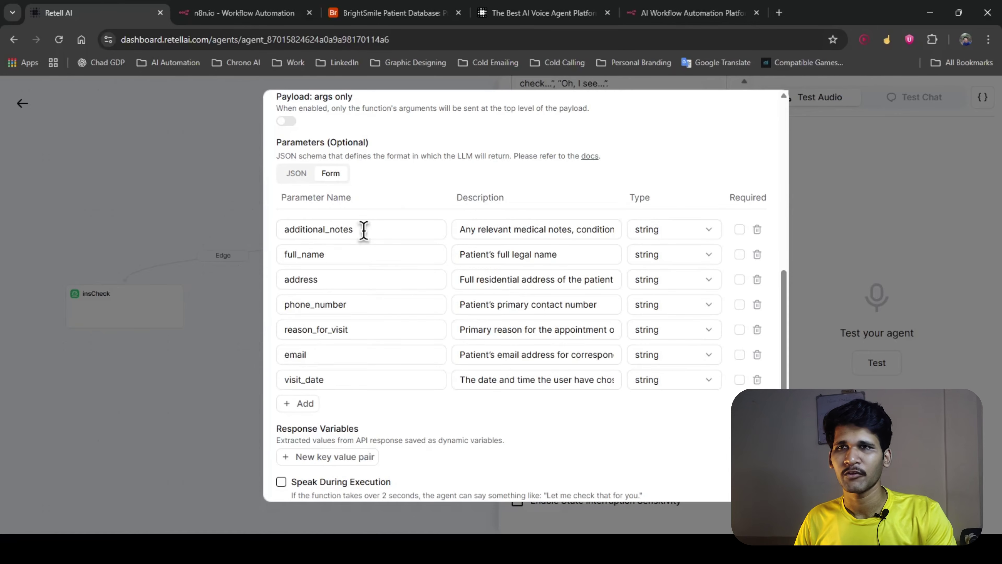
{"action": "left_click", "coordinate": [311, 175]}
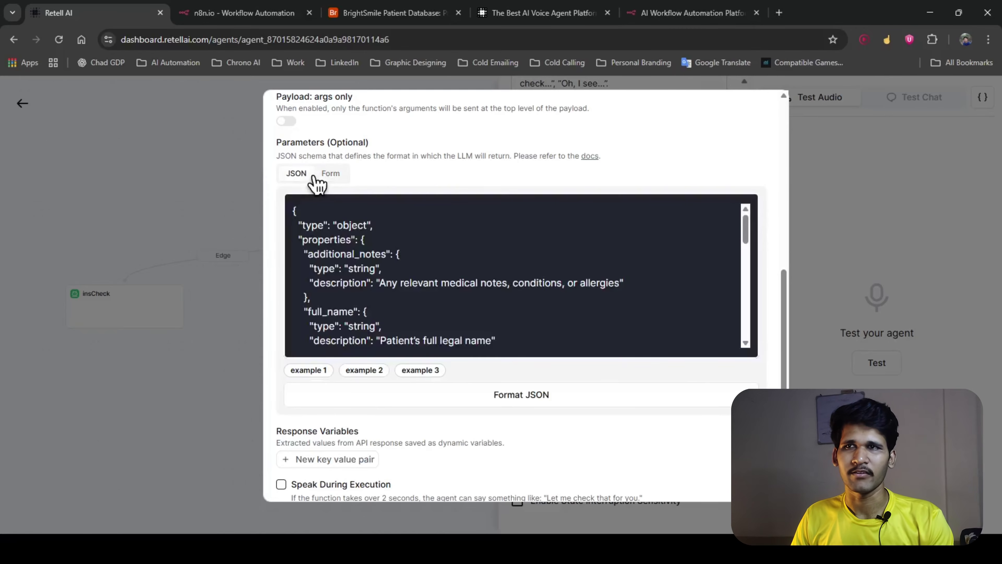
{"action": "left_click", "coordinate": [328, 175]}
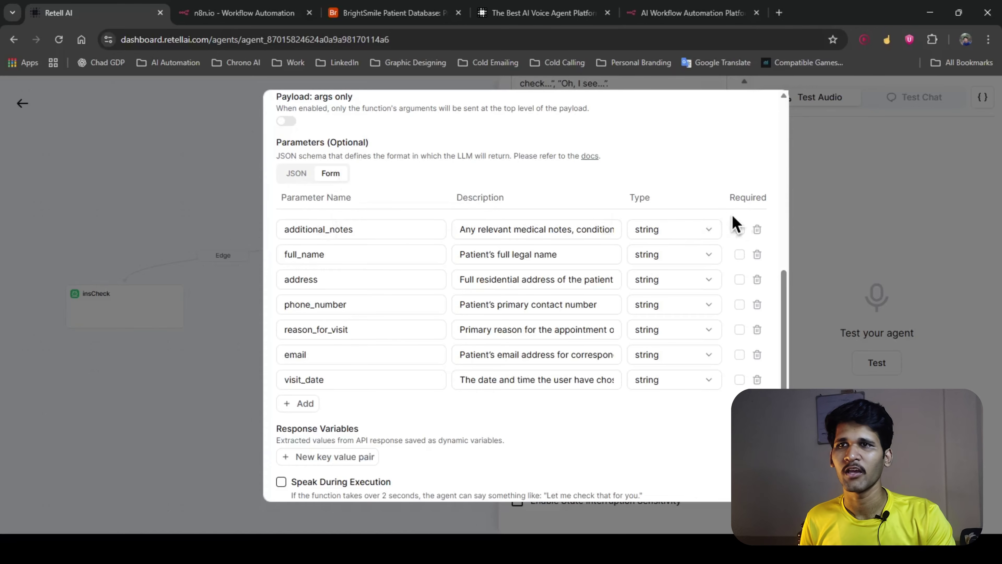
Step: Mark all seven leadCapture parameters as required, from additional_notes through visit_date
{"action": "left_click", "coordinate": [739, 229]}
{"action": "left_click", "coordinate": [739, 254]}
{"action": "left_click", "coordinate": [739, 279]}
{"action": "left_click", "coordinate": [740, 305]}
{"action": "left_click", "coordinate": [740, 355]}
{"action": "left_click", "coordinate": [739, 379]}
{"action": "left_click", "coordinate": [739, 329]}
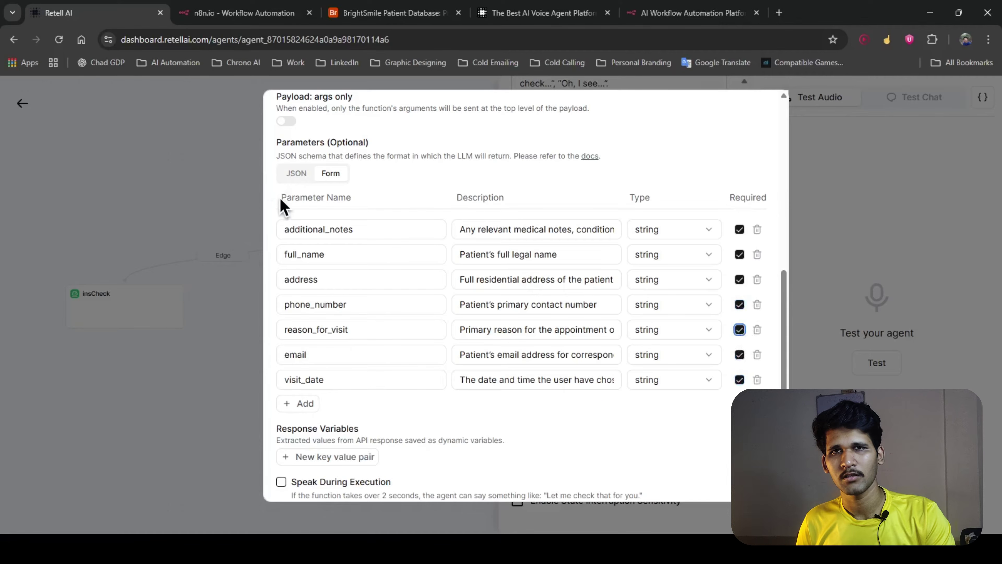
Step: Add an extra blank parameter to leadCapture, and examine the name and description of additional_notes
{"action": "left_click", "coordinate": [309, 404]}
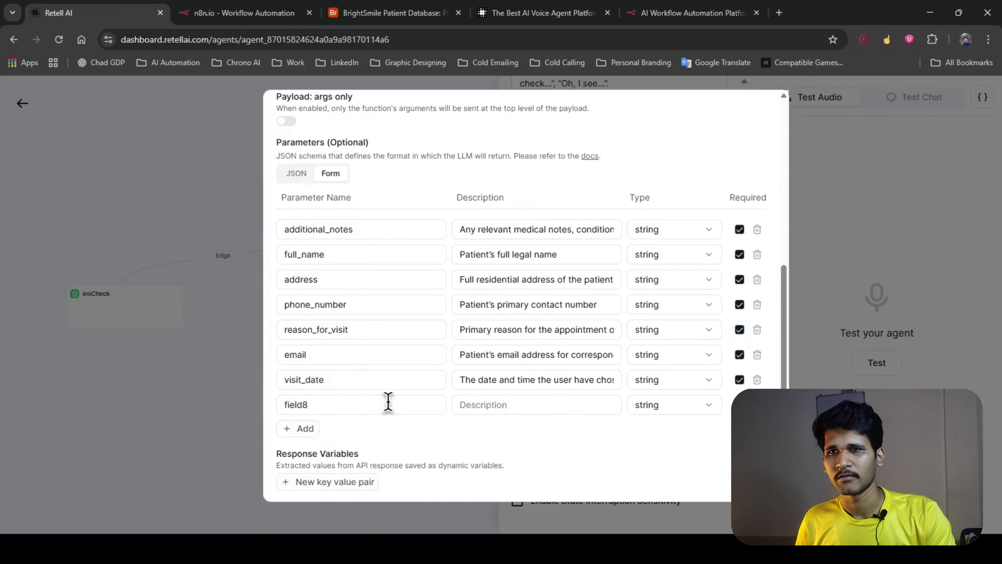
{"action": "double_click", "coordinate": [373, 230]}
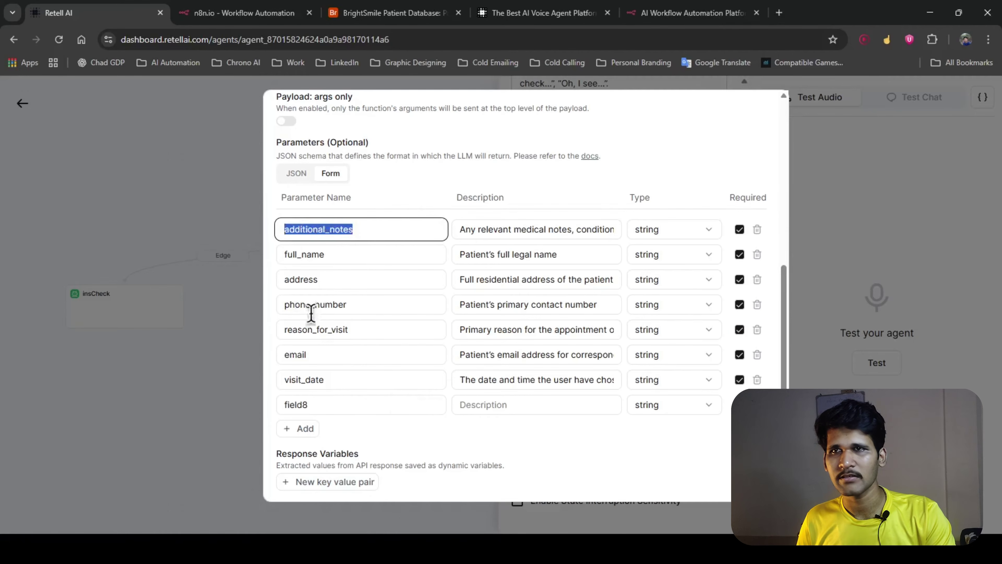
{"action": "left_click", "coordinate": [448, 225]}
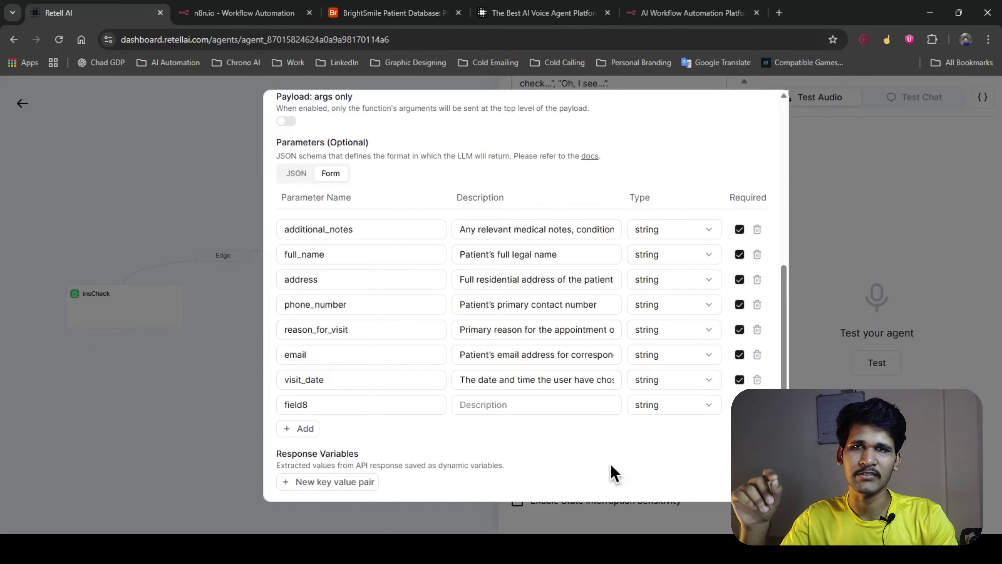
{"action": "double_click", "coordinate": [342, 229]}
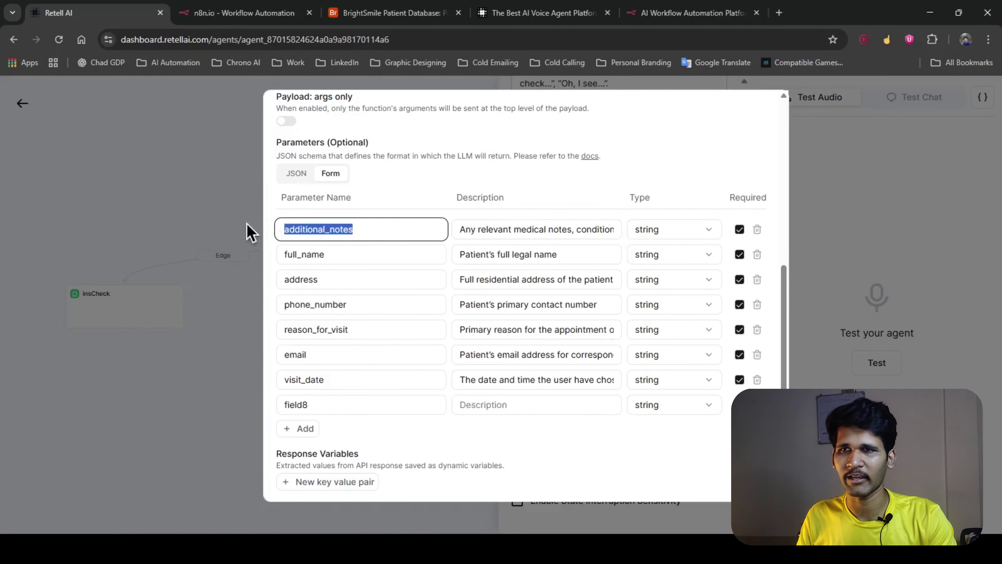
{"action": "left_click_drag", "start_coordinate": [460, 229], "coordinate": [616, 229]}
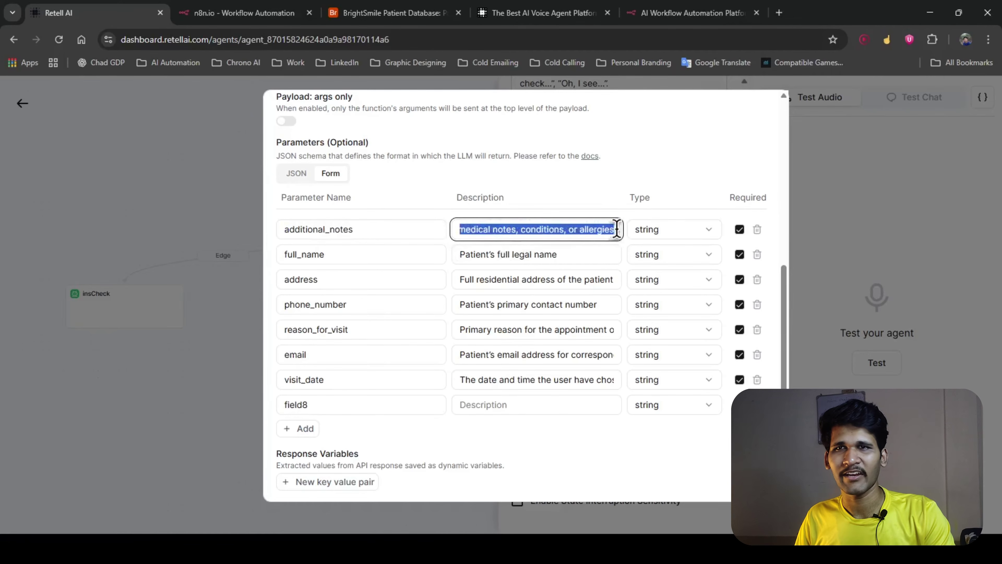
{"action": "left_click", "coordinate": [610, 217]}
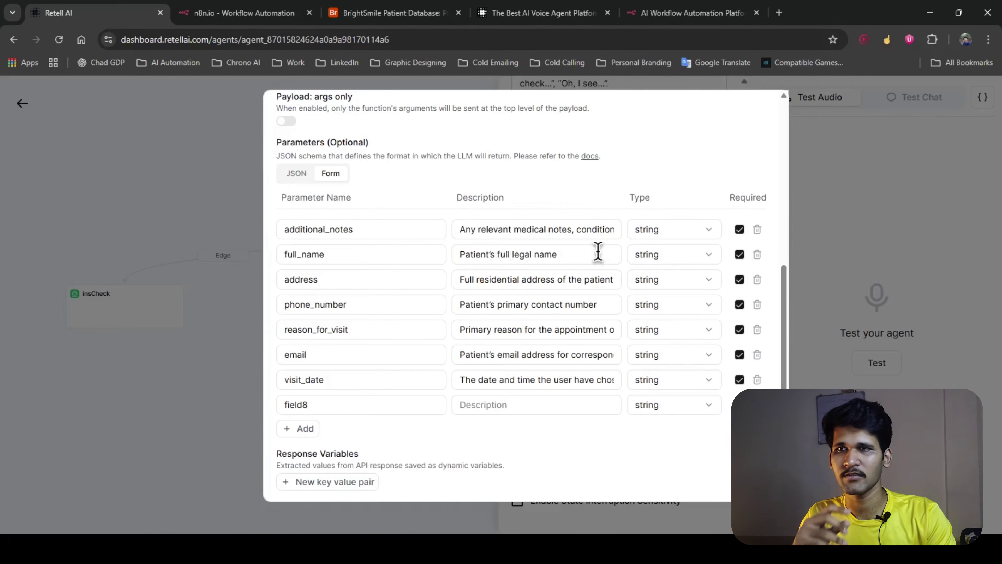
Step: Examine the full_name, address, phone_number, reason_for_visit and email parameters, highlighting their names or descriptions without changing them
{"action": "left_click_drag", "start_coordinate": [598, 251], "coordinate": [471, 254]}
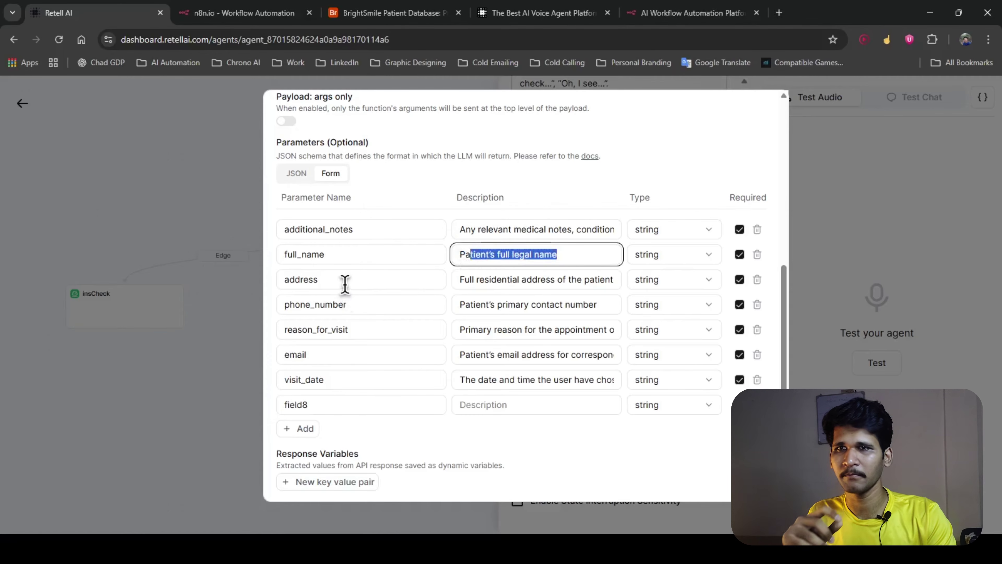
{"action": "double_click", "coordinate": [339, 280]}
{"action": "left_click_drag", "start_coordinate": [593, 279], "coordinate": [442, 300]}
{"action": "left_click", "coordinate": [376, 306]}
{"action": "left_click_drag", "start_coordinate": [606, 303], "coordinate": [425, 302]}
{"action": "left_click_drag", "start_coordinate": [373, 329], "coordinate": [273, 329]}
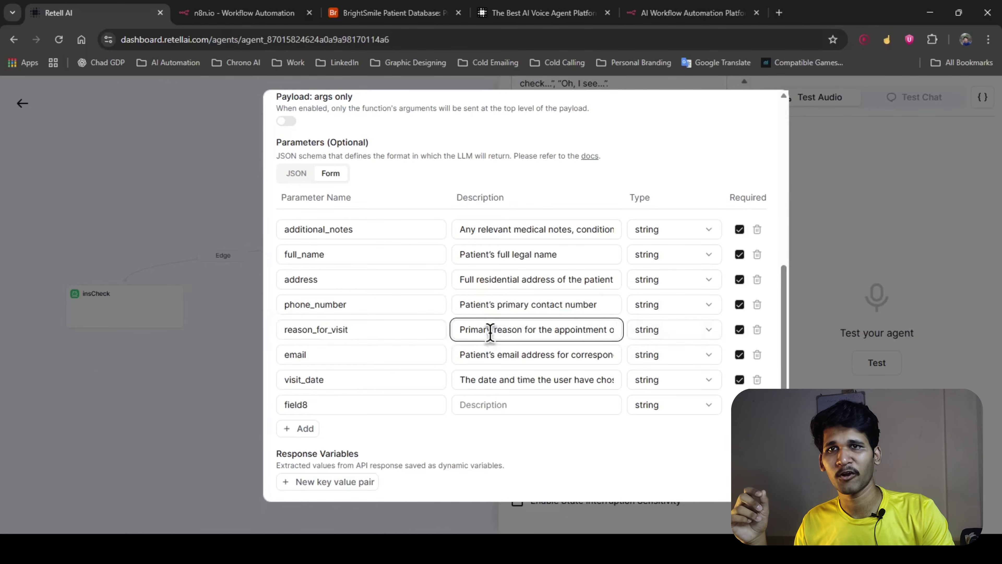
{"action": "left_click_drag", "start_coordinate": [490, 332], "coordinate": [599, 347]}
{"action": "left_click", "coordinate": [369, 355]}
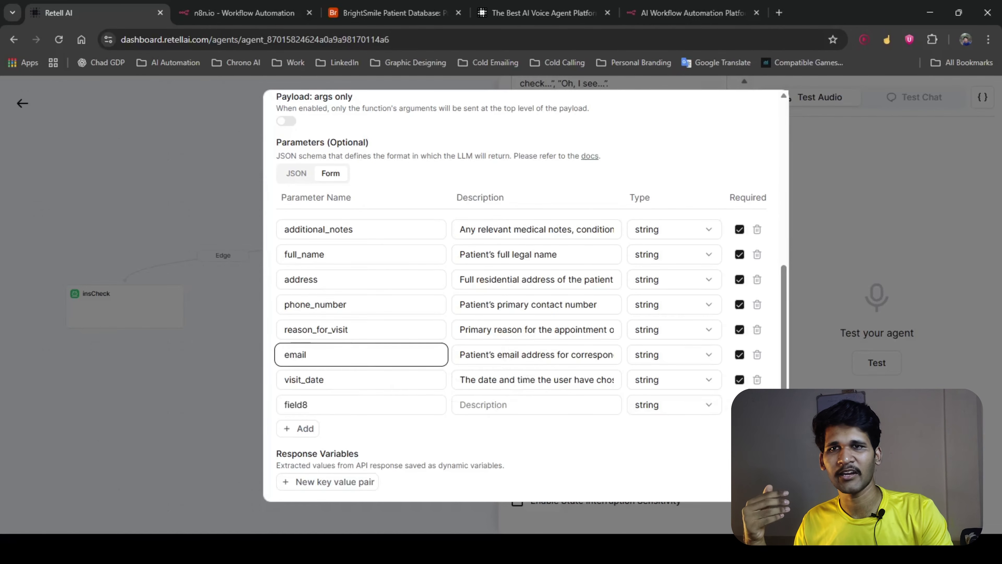
Step: Remove the unused field8 parameter and save the updated leadCapture function
{"action": "left_click", "coordinate": [757, 404]}
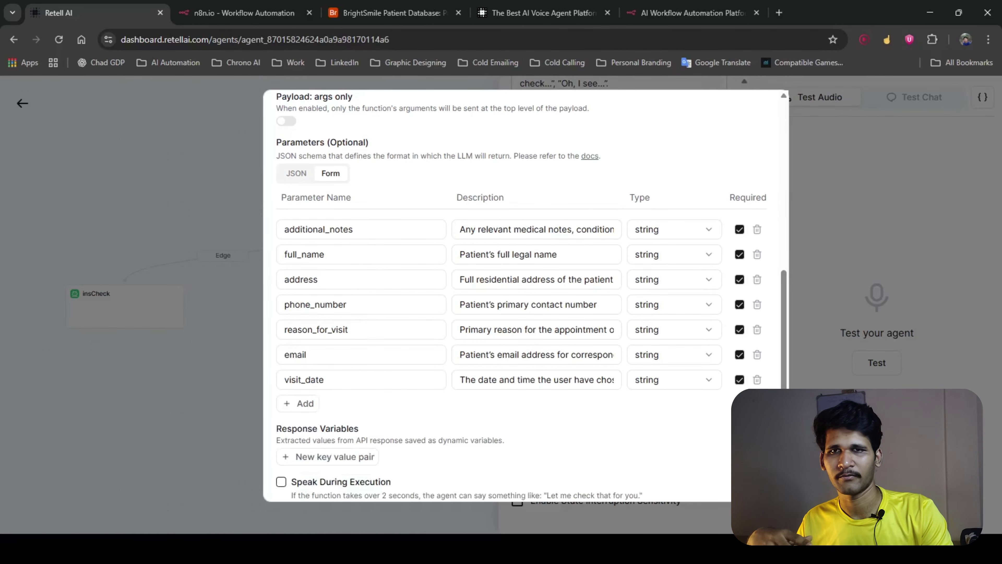
{"action": "scroll", "coordinate": [473, 465], "scroll_direction": "down", "scroll_amount": 2}
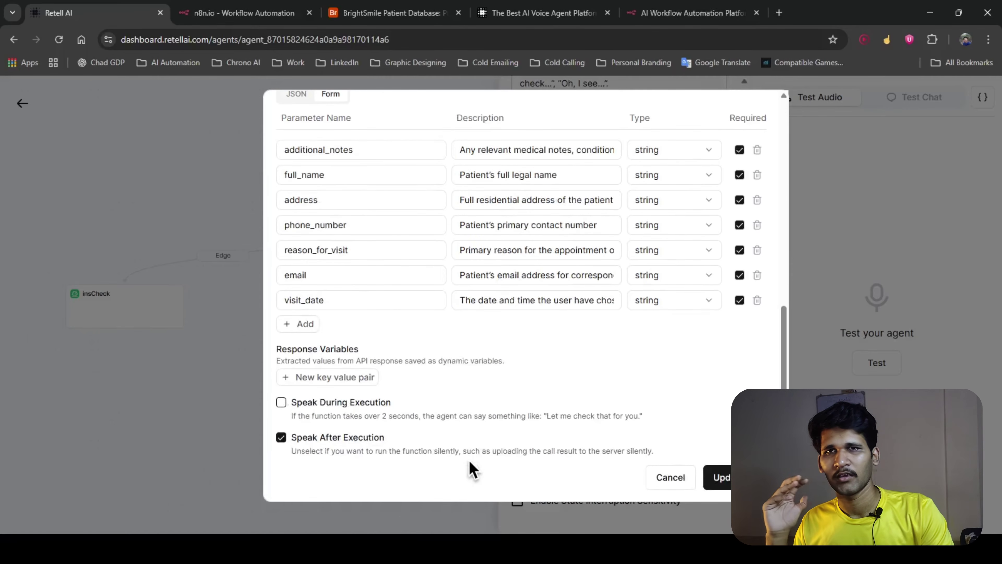
{"action": "left_click", "coordinate": [721, 482]}
{"action": "left_click", "coordinate": [66, 98]}
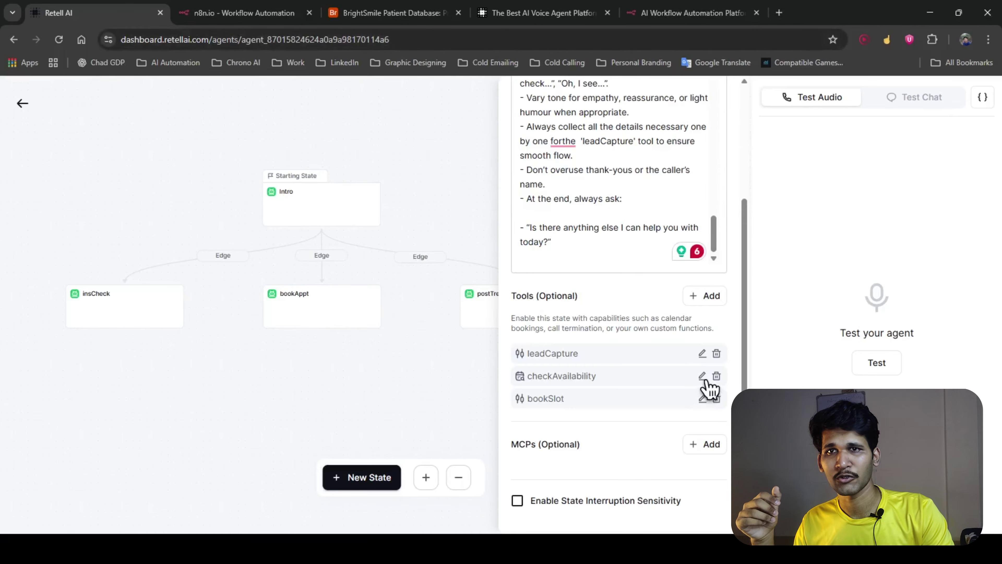
Step: Start a new Check Calendar Availability (Cal.com) tool for the bookAppt state and examine its settings
{"action": "left_click", "coordinate": [703, 297]}
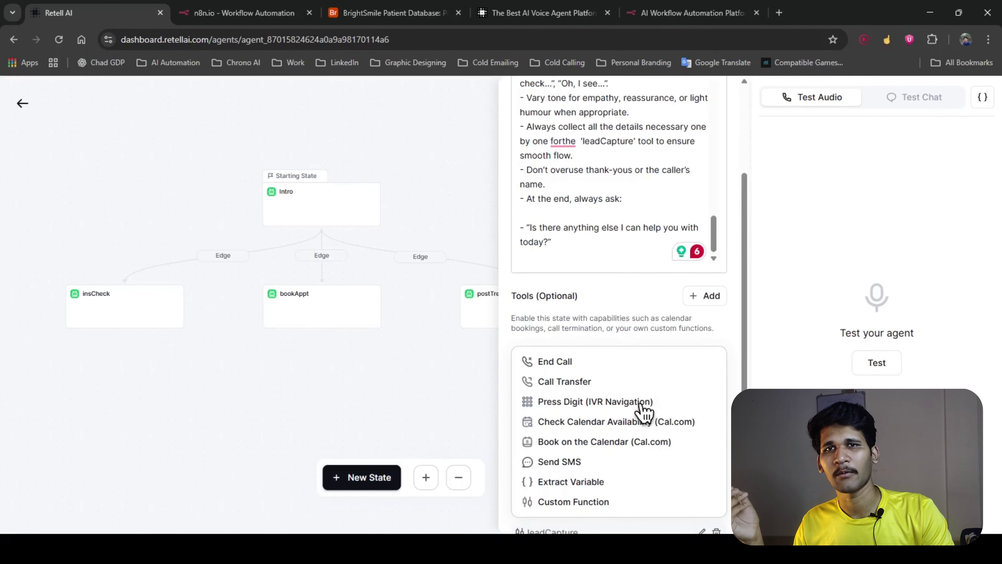
{"action": "left_click", "coordinate": [636, 423]}
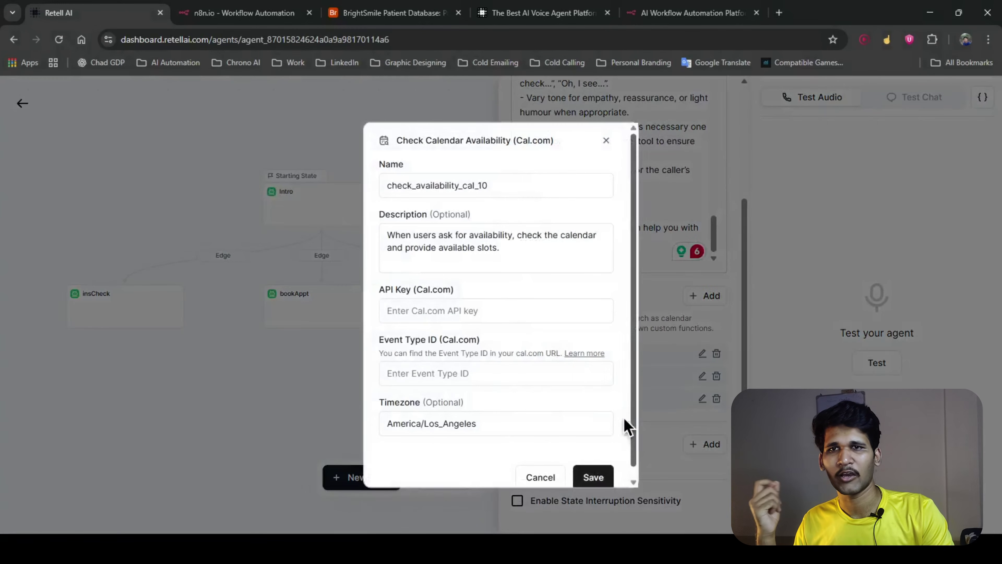
{"action": "left_click_drag", "start_coordinate": [391, 185], "coordinate": [396, 185]}
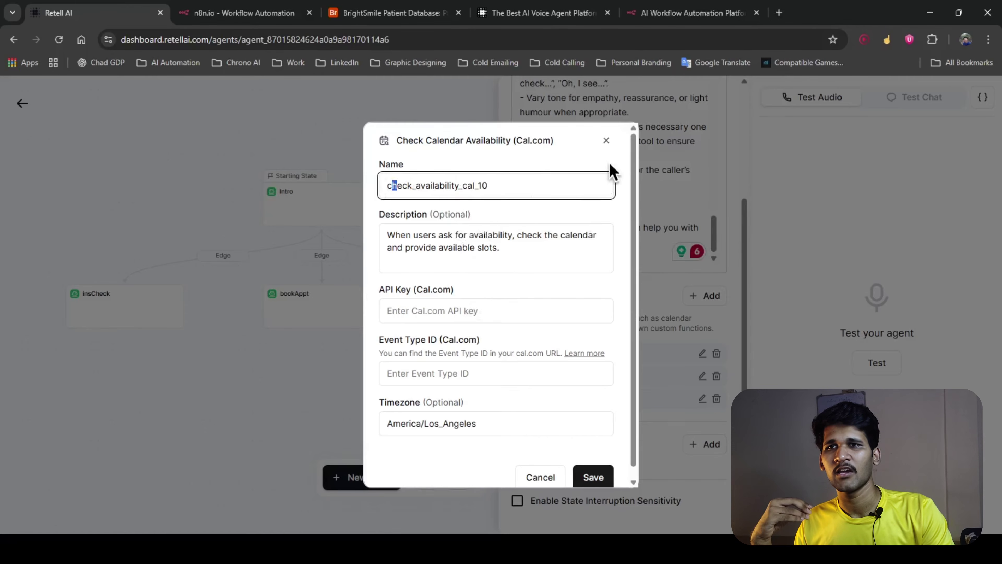
Step: Open the cal.com website in a new browser tab, leaving the Retell AI tool settings open
{"action": "left_click", "coordinate": [778, 13]}
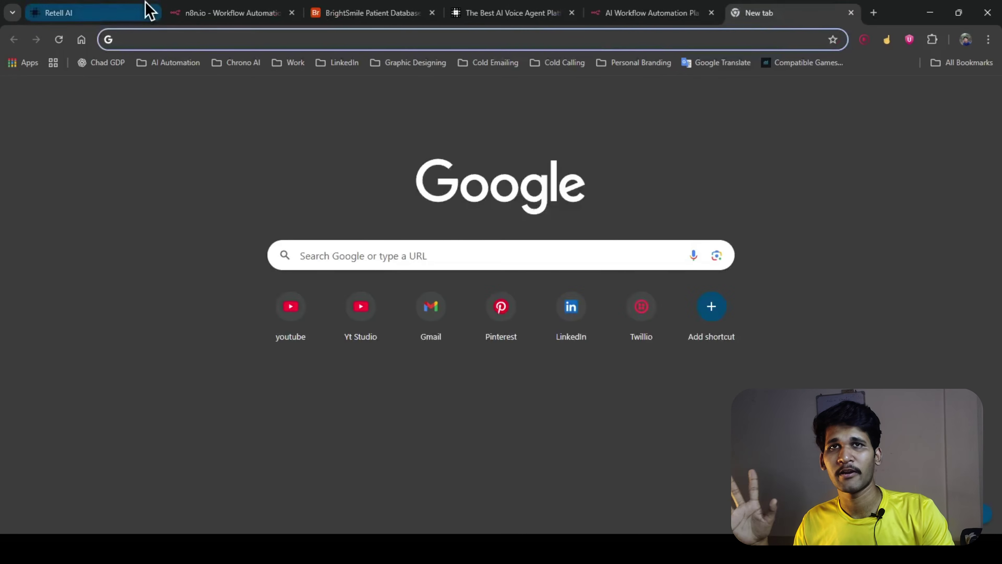
{"action": "left_click", "coordinate": [145, 3]}
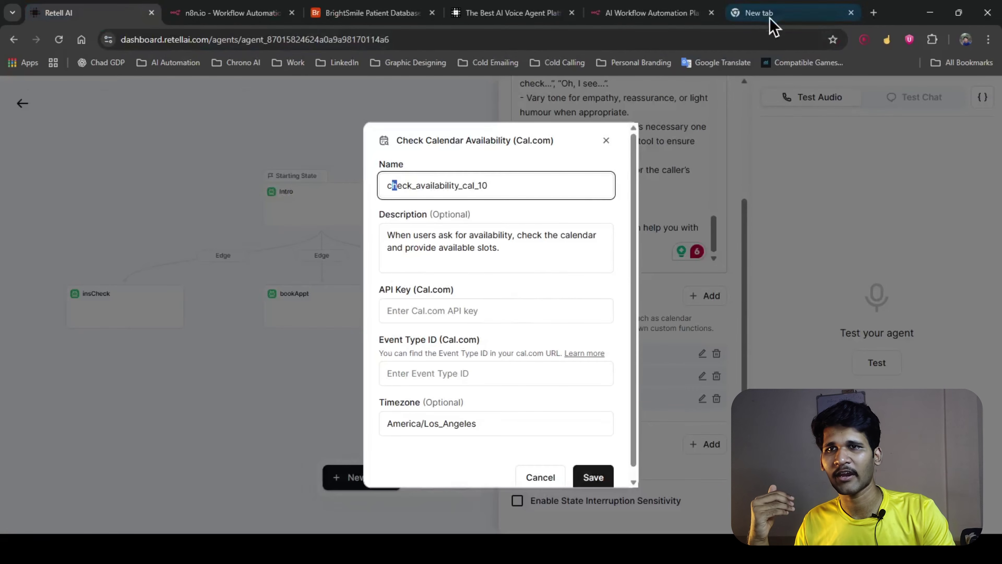
{"action": "left_click", "coordinate": [755, 4]}
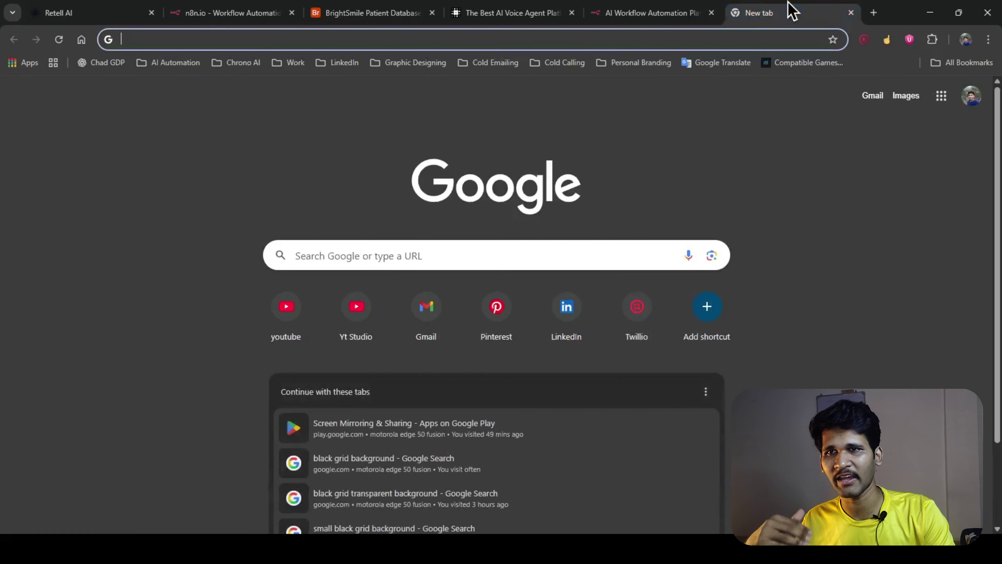
{"action": "type", "text": "cal.com"}
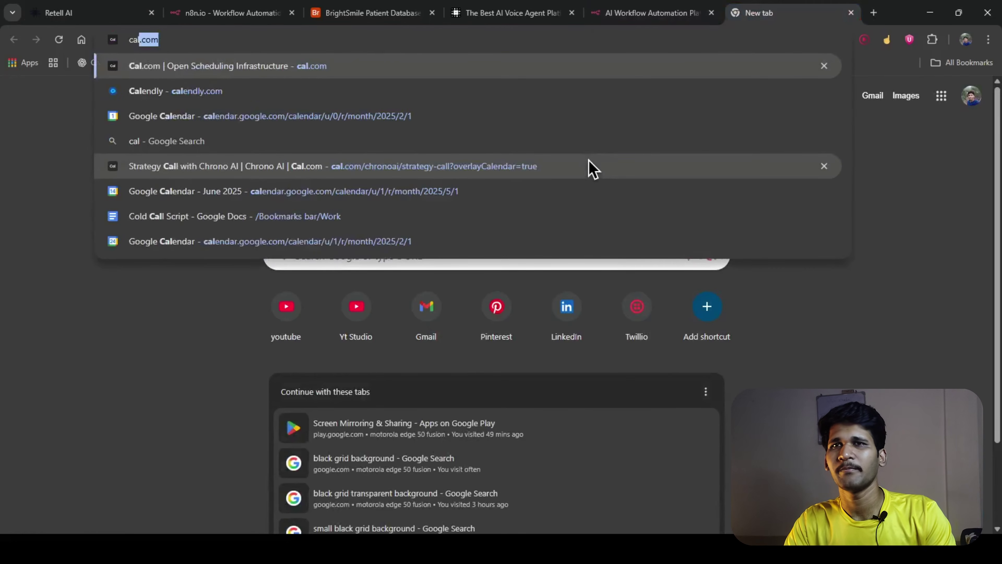
{"action": "key", "text": "Return"}
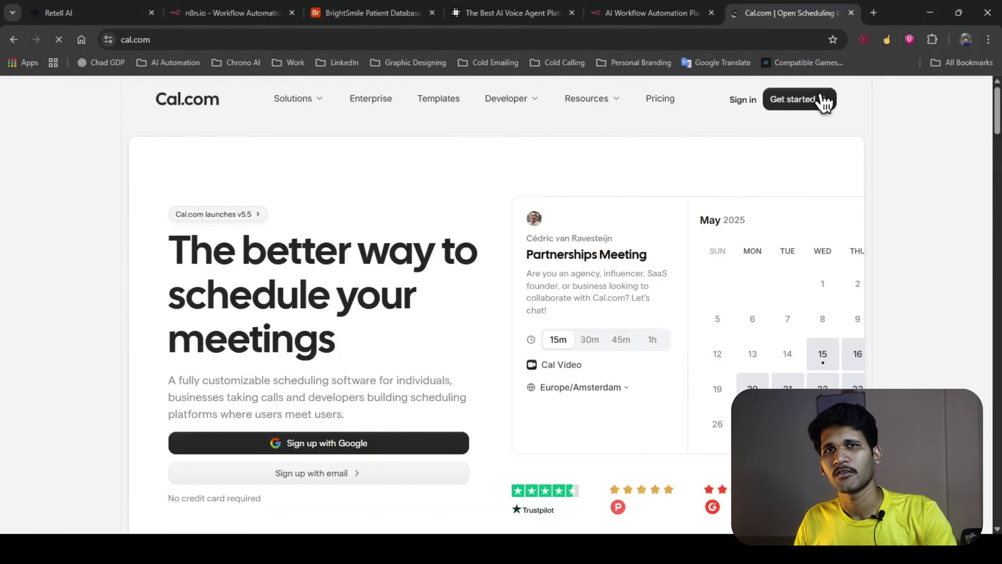
Step: Go to the Cal.com sign-up page and continue with the Google account
{"action": "left_click", "coordinate": [790, 101]}
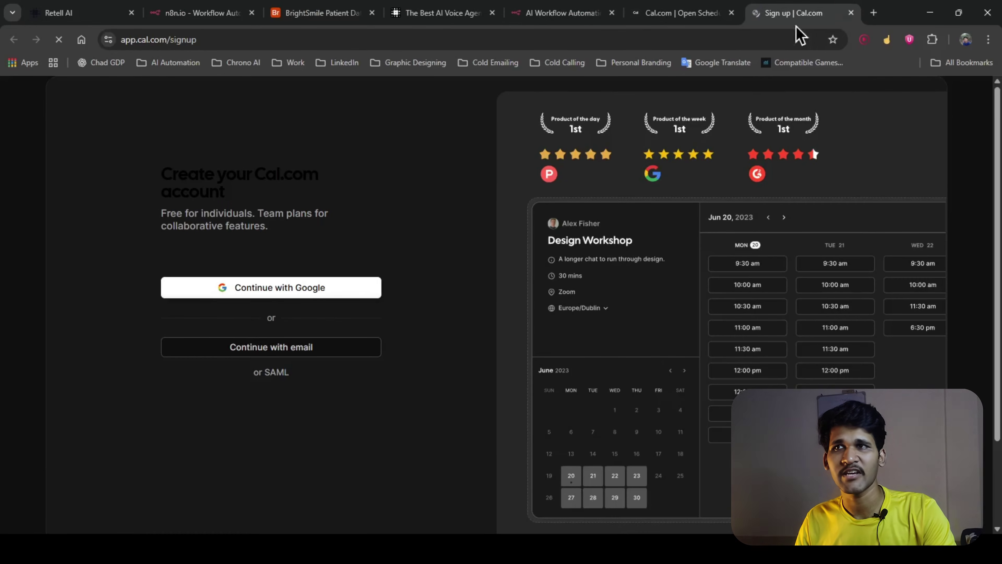
{"action": "middle_click", "coordinate": [794, 11]}
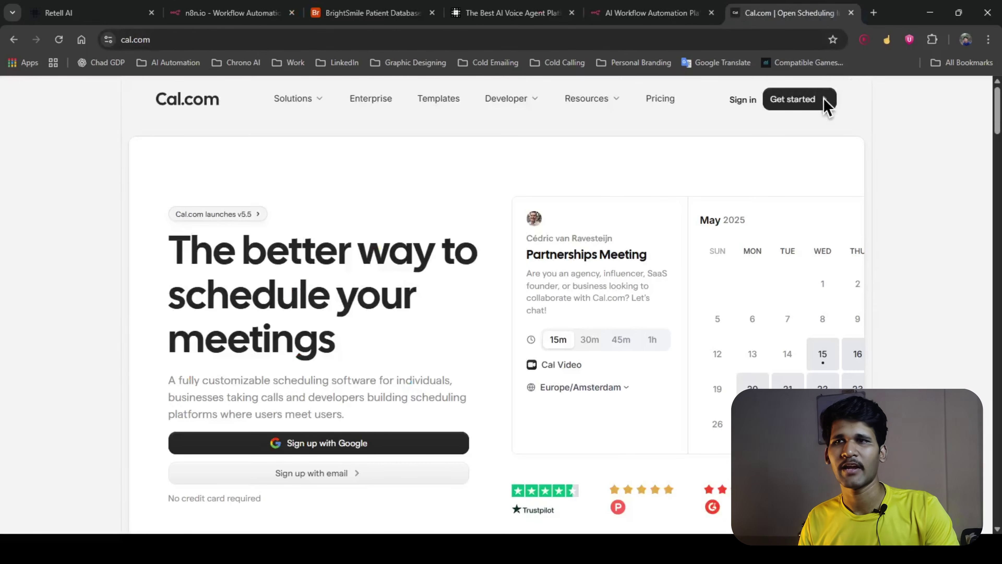
{"action": "left_click", "coordinate": [806, 103]}
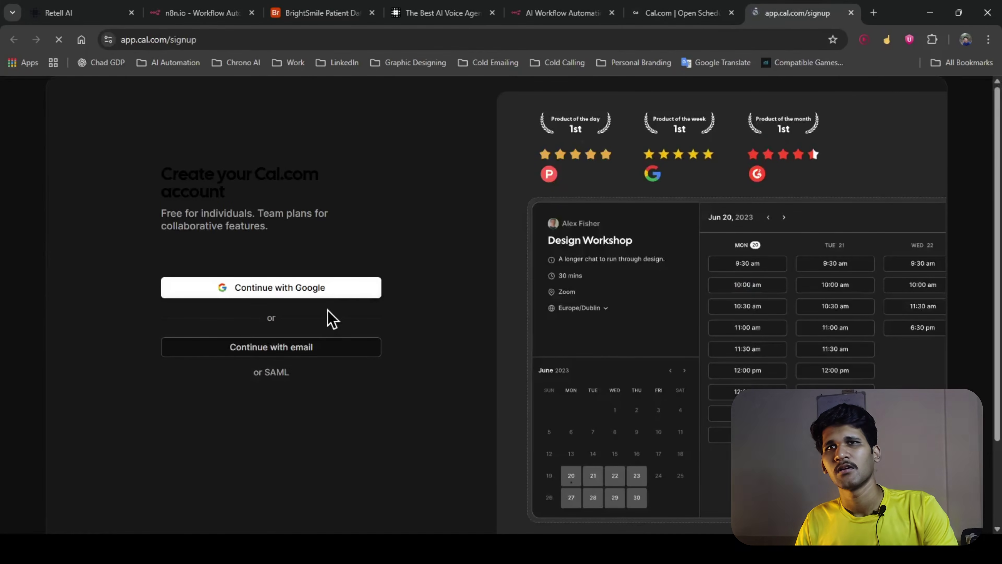
{"action": "left_click", "coordinate": [338, 302]}
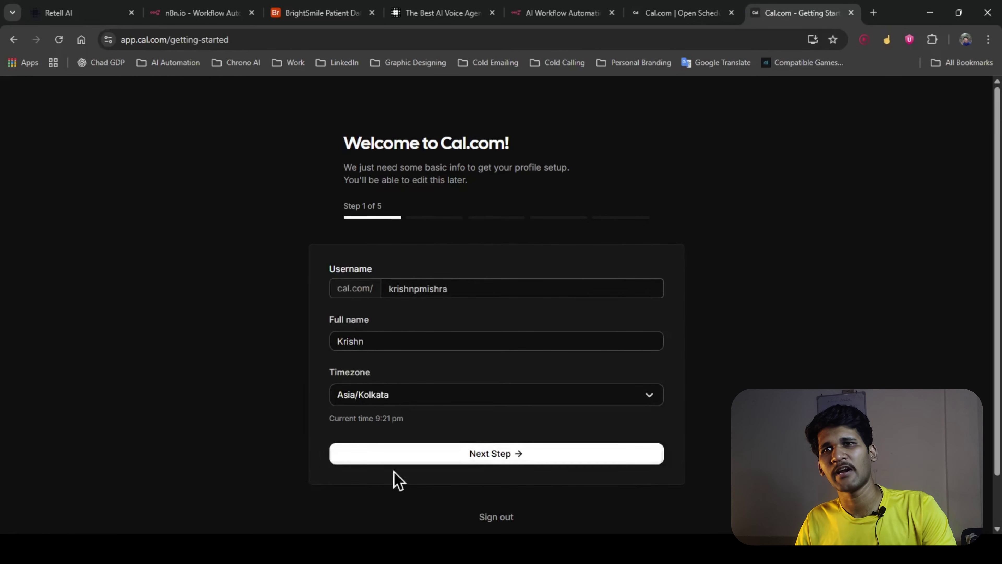
Step: Accept the prefilled profile details with the Asia/Kolkata timezone, and continue with the connected Google Calendar
{"action": "scroll", "coordinate": [471, 472], "scroll_direction": "down", "scroll_amount": 1}
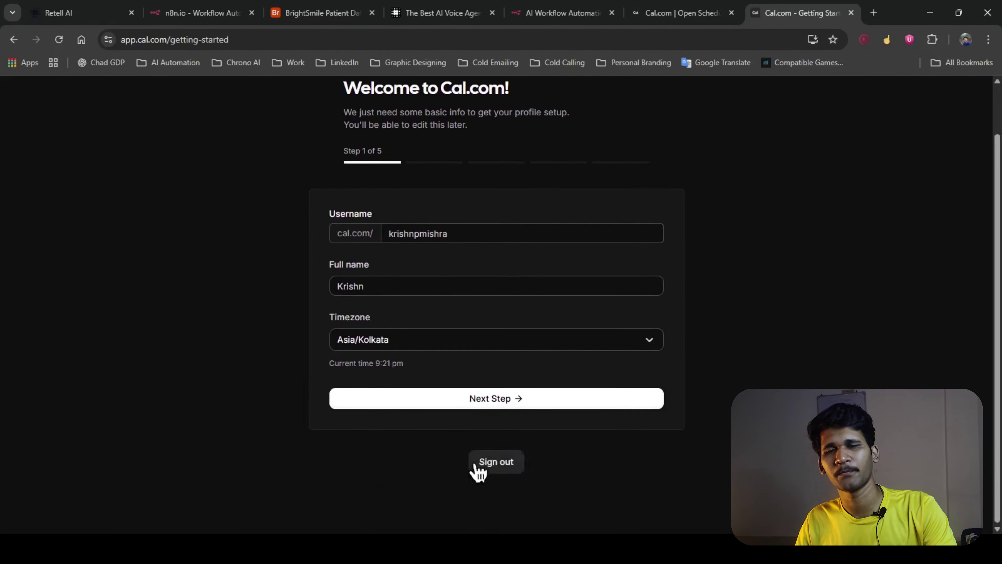
{"action": "left_click", "coordinate": [515, 397]}
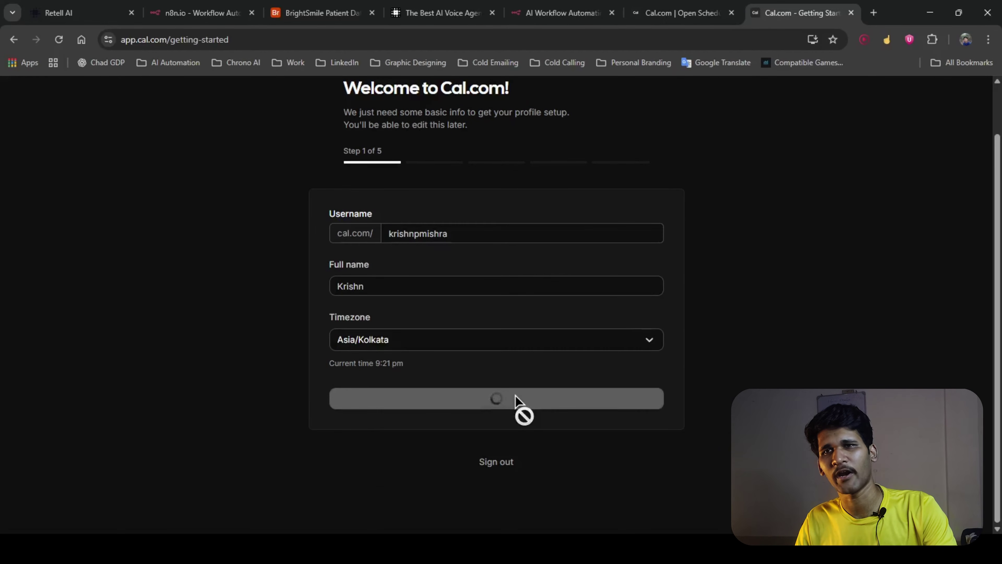
{"action": "scroll", "coordinate": [485, 461], "scroll_direction": "down", "scroll_amount": 3}
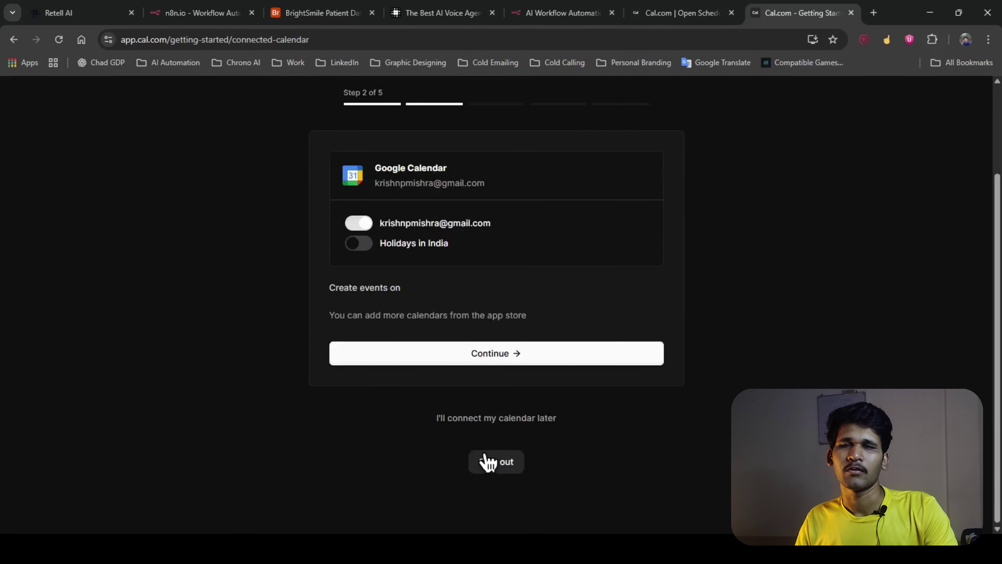
{"action": "left_click", "coordinate": [518, 410]}
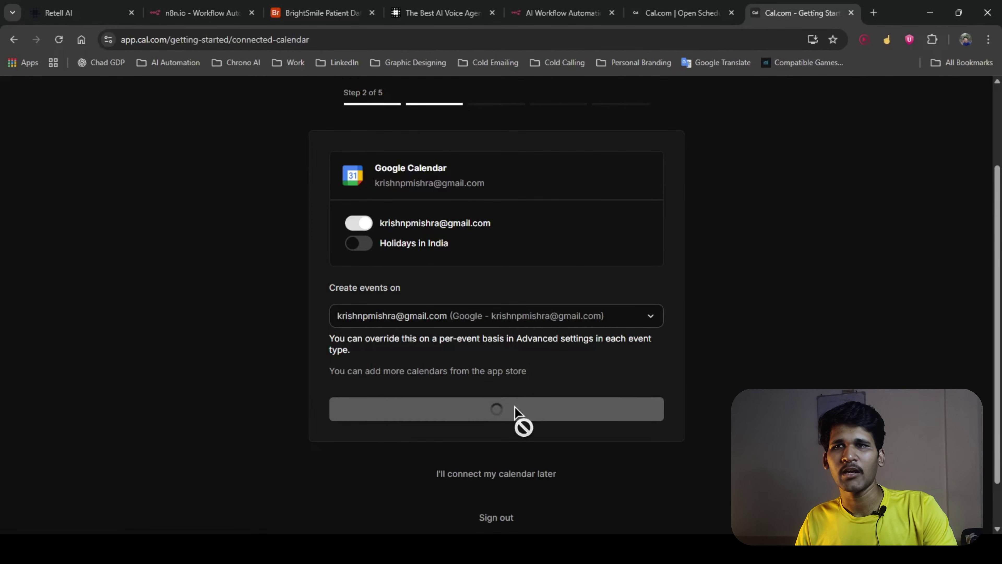
Step: Continue through onboarding with the default Monday to Friday 9:00am–5:00pm availability, and finish with the About text left blank
{"action": "scroll", "coordinate": [520, 397], "scroll_direction": "down", "scroll_amount": 3}
{"action": "scroll", "coordinate": [521, 398], "scroll_direction": "down", "scroll_amount": 3}
{"action": "scroll", "coordinate": [516, 421], "scroll_direction": "up", "scroll_amount": 6}
{"action": "scroll", "coordinate": [307, 461], "scroll_direction": "down", "scroll_amount": 3}
{"action": "left_click", "coordinate": [478, 361]}
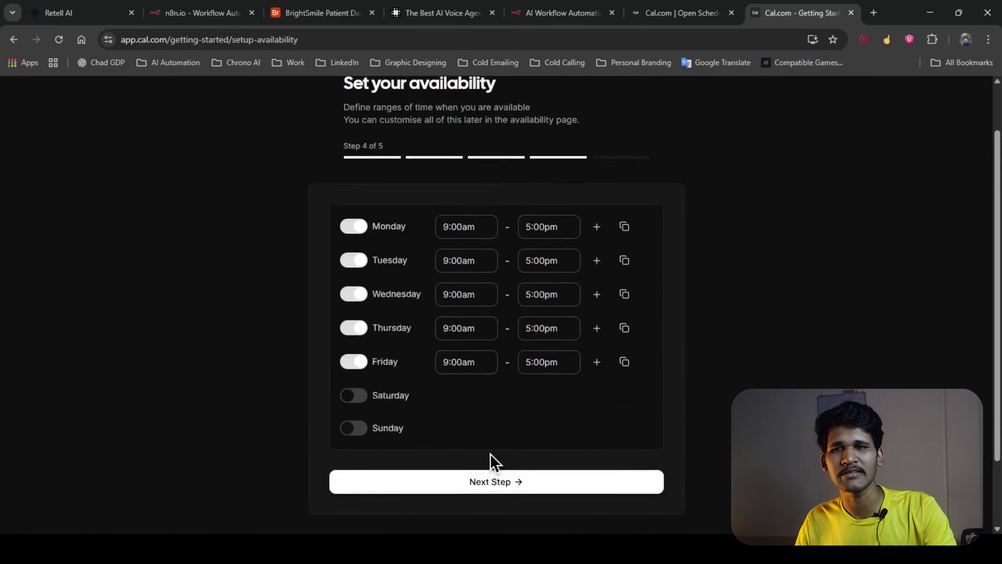
{"action": "scroll", "coordinate": [495, 458], "scroll_direction": "down", "scroll_amount": 2}
{"action": "left_click", "coordinate": [512, 403]}
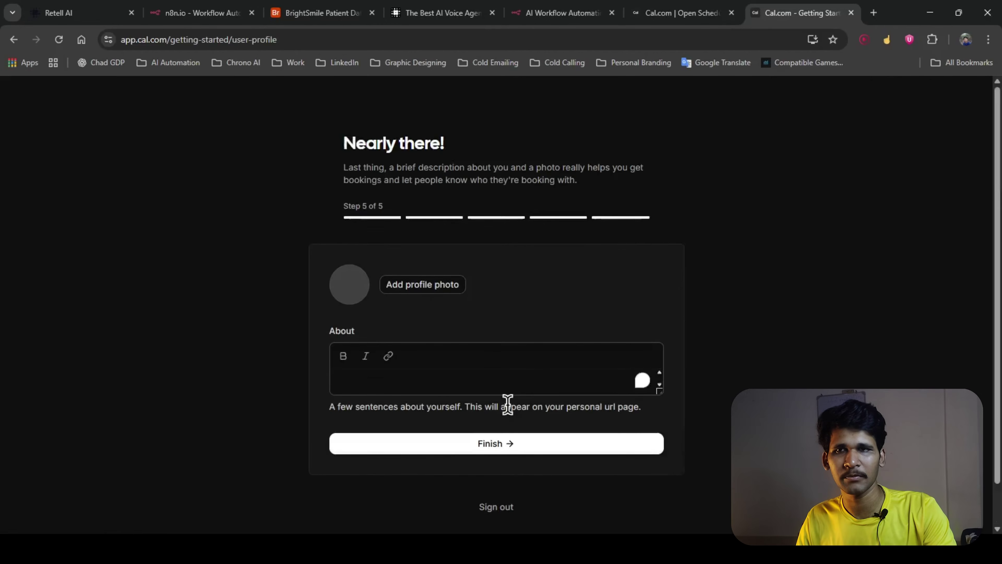
{"action": "left_click", "coordinate": [505, 450]}
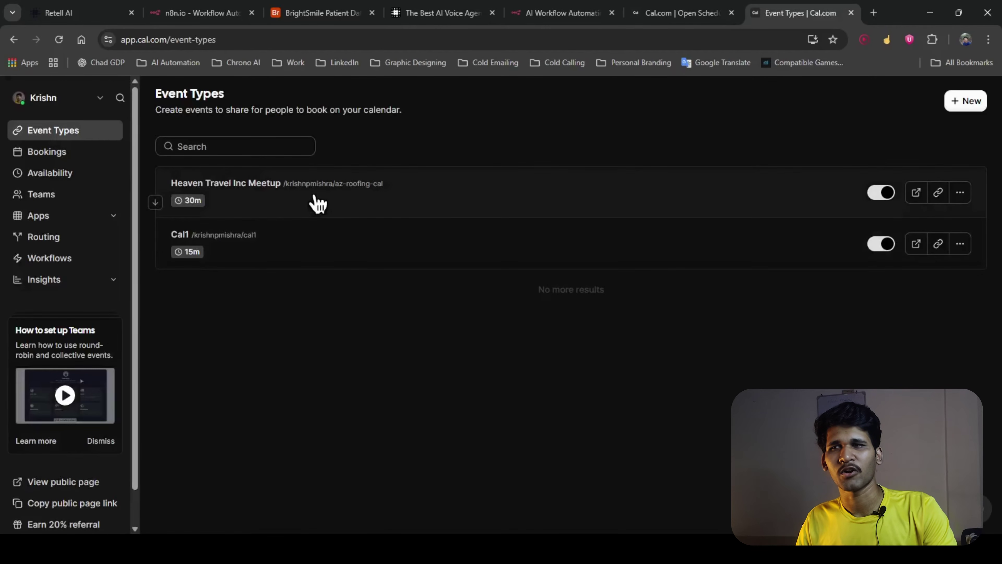
Step: Open the API keys page in the Cal.com developer settings
{"action": "scroll", "coordinate": [83, 478], "scroll_direction": "down", "scroll_amount": 1}
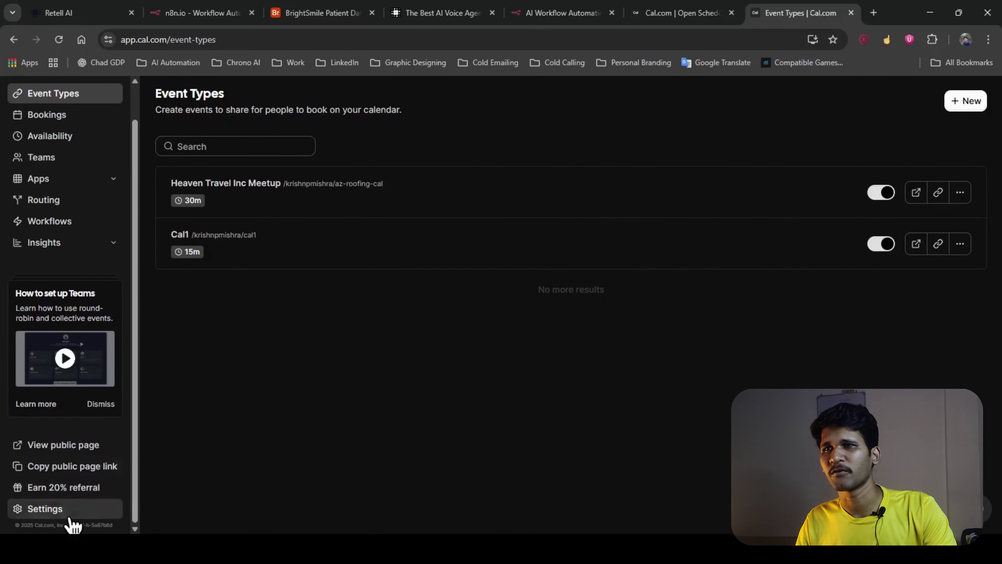
{"action": "left_click", "coordinate": [70, 511]}
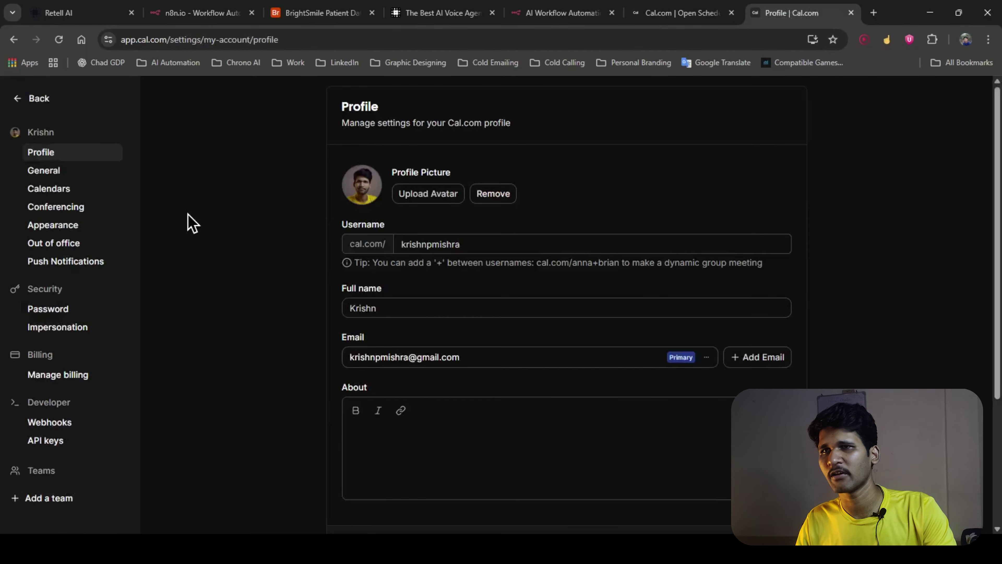
{"action": "scroll", "coordinate": [61, 450], "scroll_direction": "down", "scroll_amount": 1}
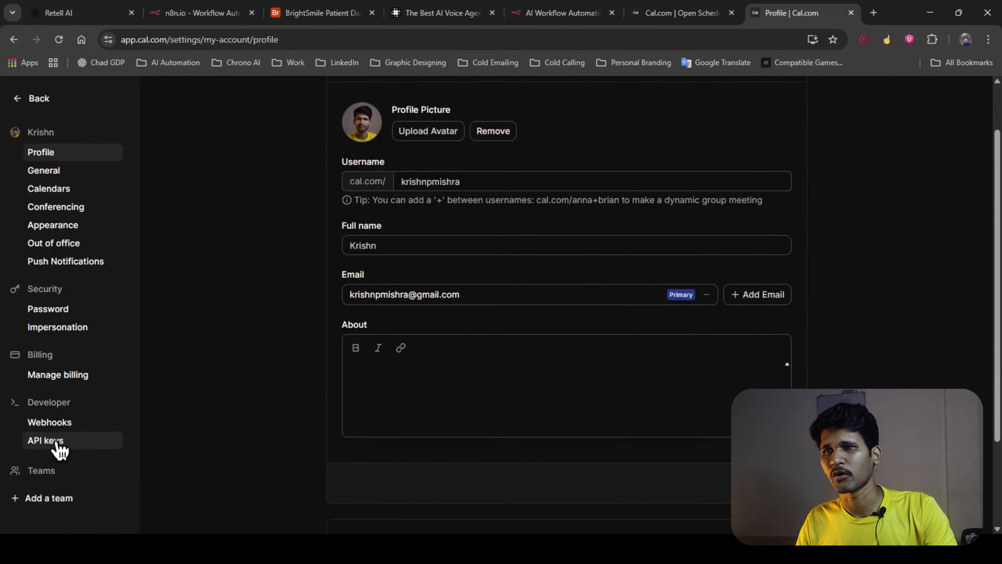
{"action": "left_click", "coordinate": [57, 444]}
Step: Begin a new Cal.com API key set to never expire, and cancel it without saving
{"action": "left_click", "coordinate": [785, 116]}
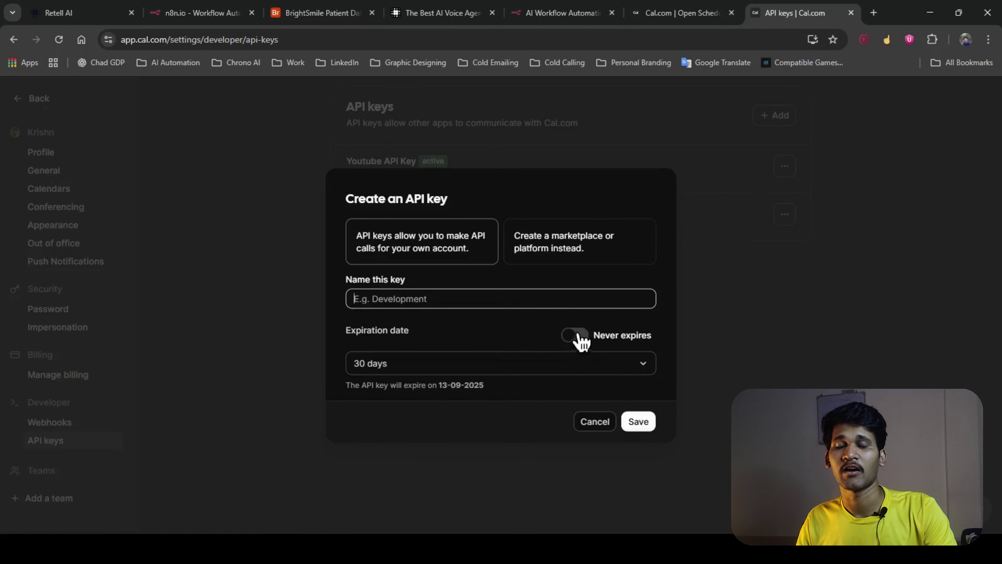
{"action": "left_click", "coordinate": [575, 338]}
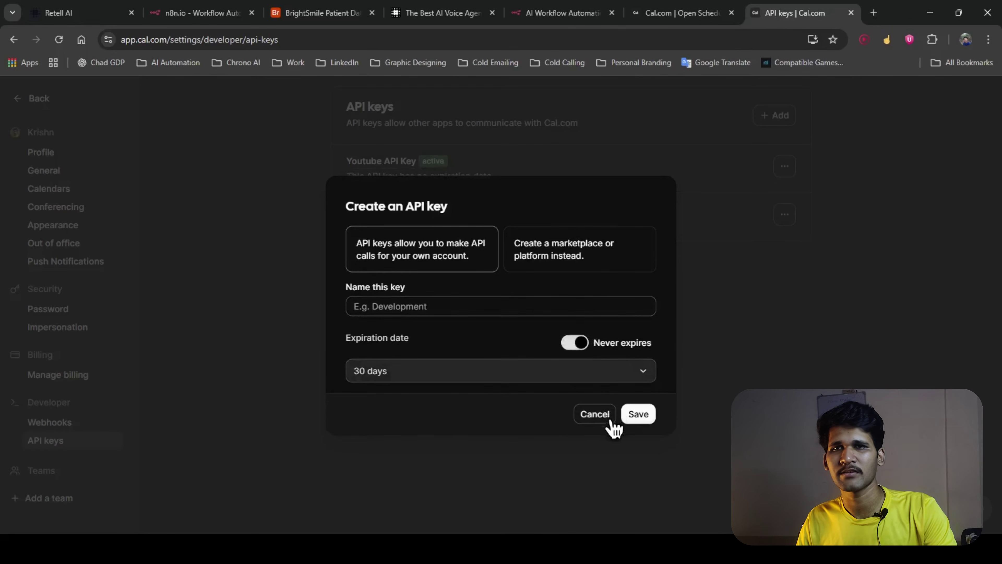
{"action": "left_click", "coordinate": [595, 414]}
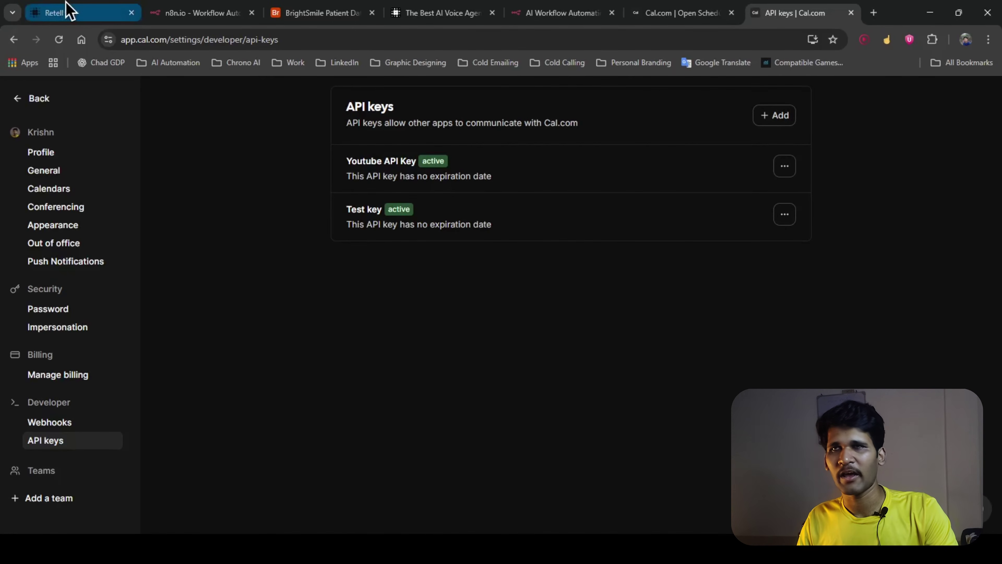
Step: Check the credentials required by the Retell AI tool, then locate the event type ID in the Heaven Travel Inc Meetup URL on Cal.com
{"action": "left_click", "coordinate": [70, 11]}
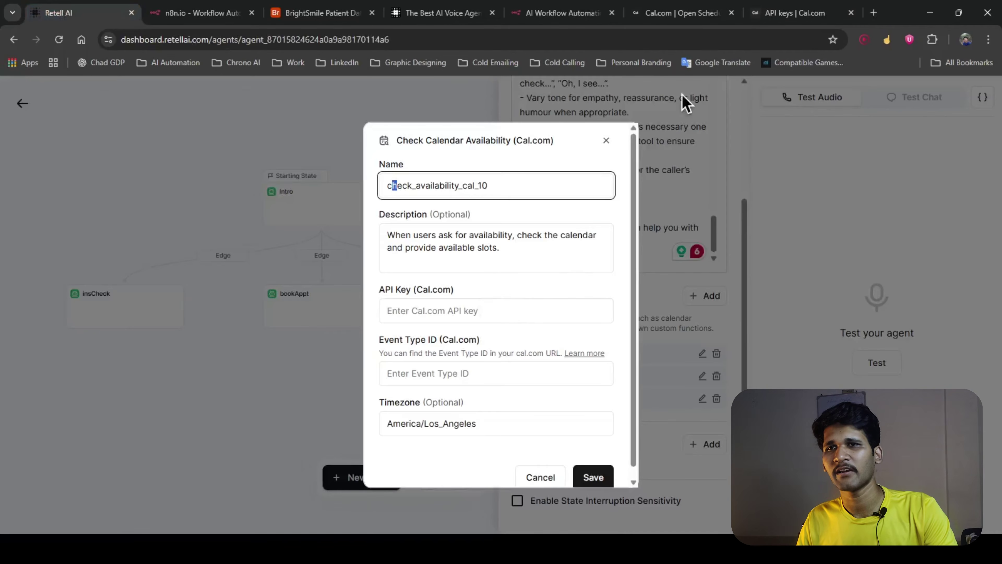
{"action": "left_click", "coordinate": [791, 13]}
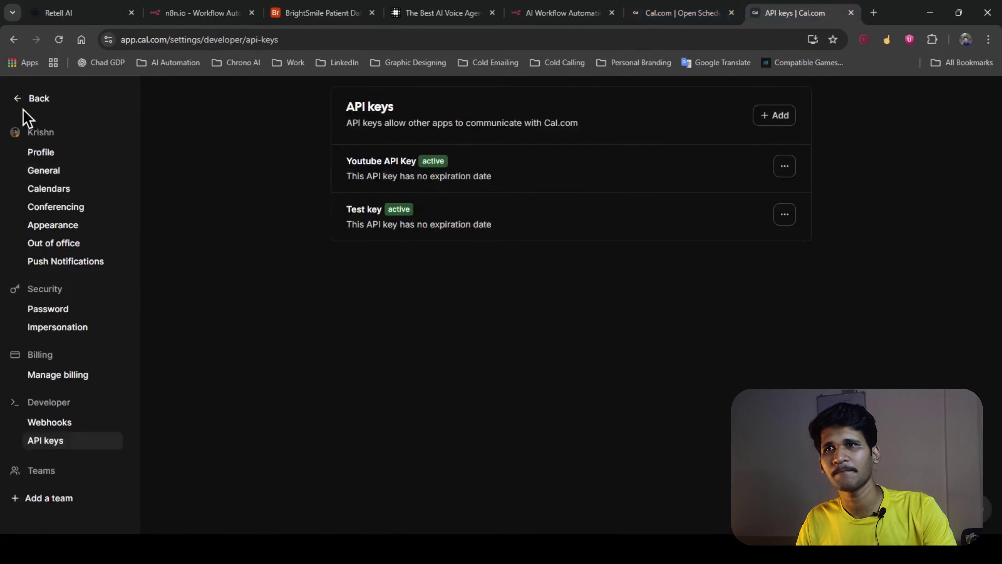
{"action": "left_click", "coordinate": [31, 99]}
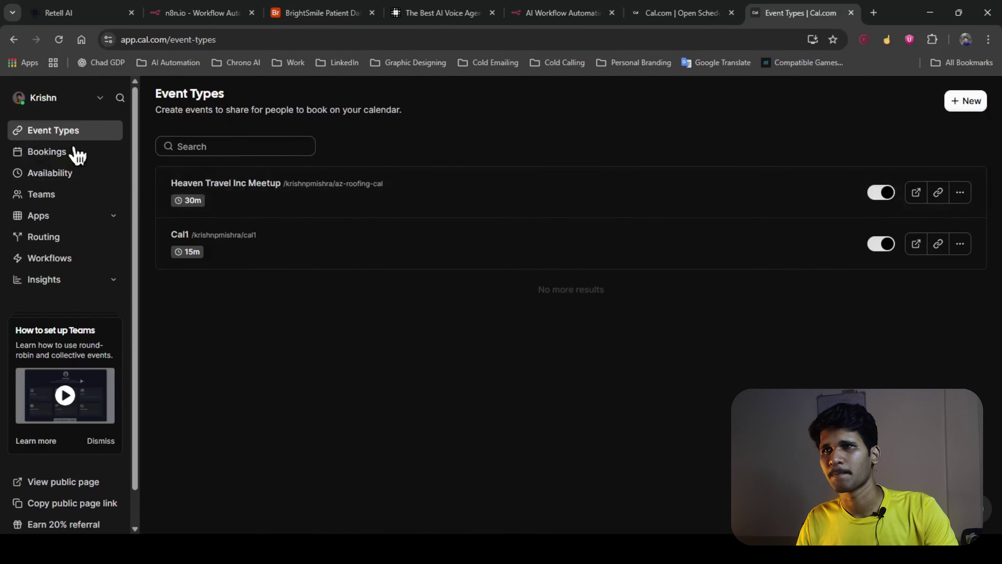
{"action": "left_click", "coordinate": [262, 201]}
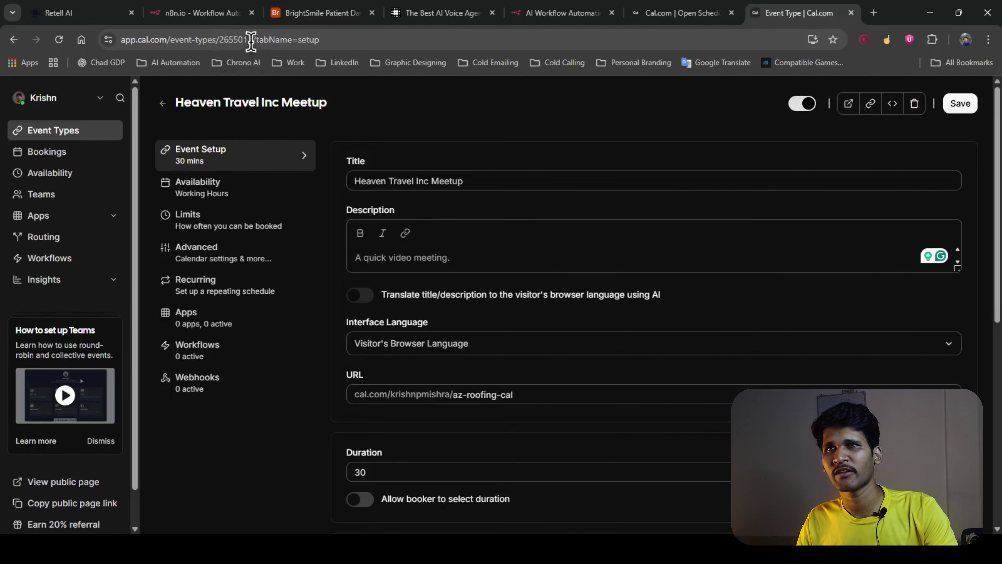
{"action": "double_click", "coordinate": [251, 39]}
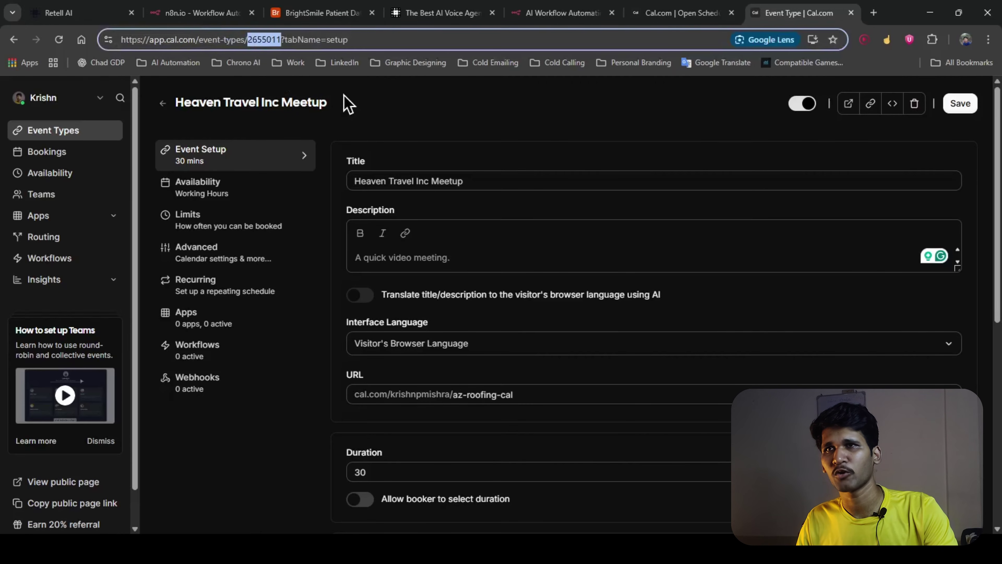
Step: Return to Retell AI, inspect the Timezone setting of the Check Calendar Availability tool, and close the tool without saving
{"action": "left_click", "coordinate": [89, 11]}
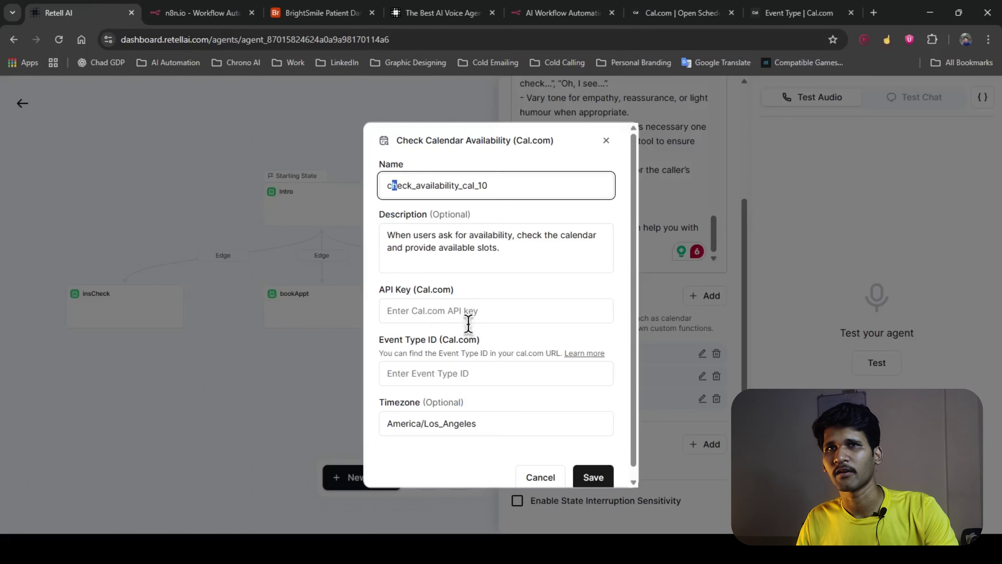
{"action": "scroll", "coordinate": [465, 395], "scroll_direction": "down", "scroll_amount": 1}
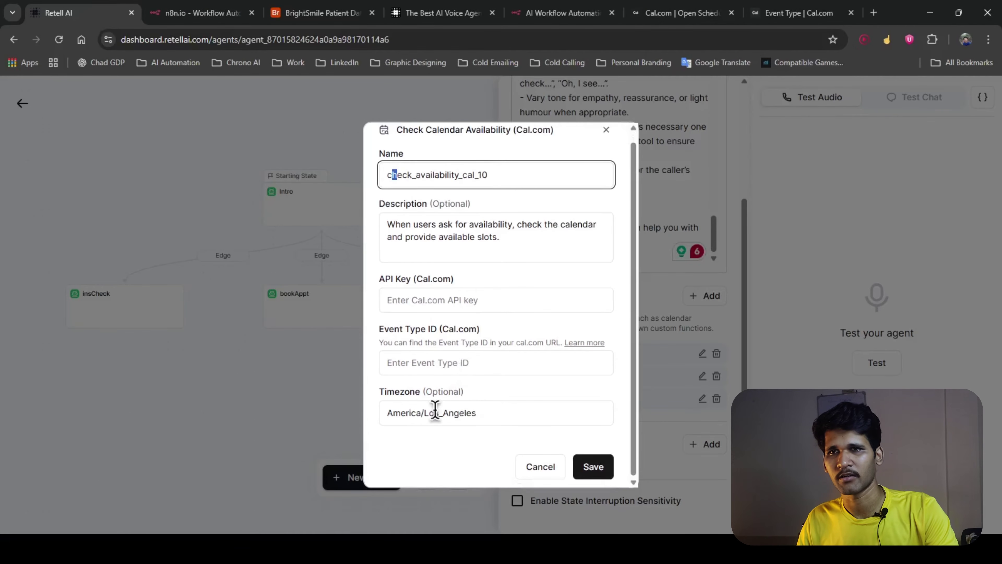
{"action": "left_click", "coordinate": [418, 411]}
{"action": "left_click_drag", "start_coordinate": [410, 410], "coordinate": [392, 413]}
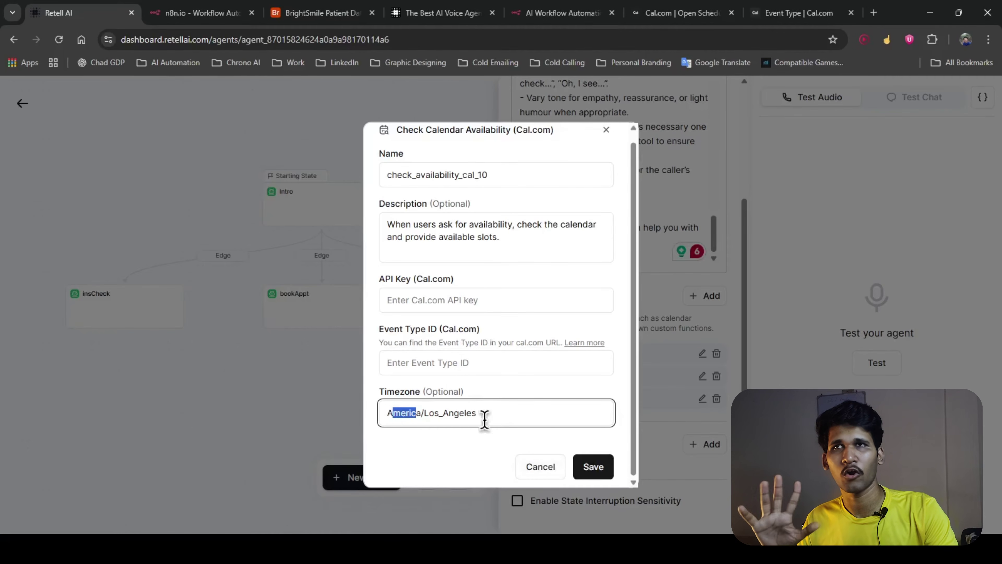
{"action": "left_click", "coordinate": [544, 471]}
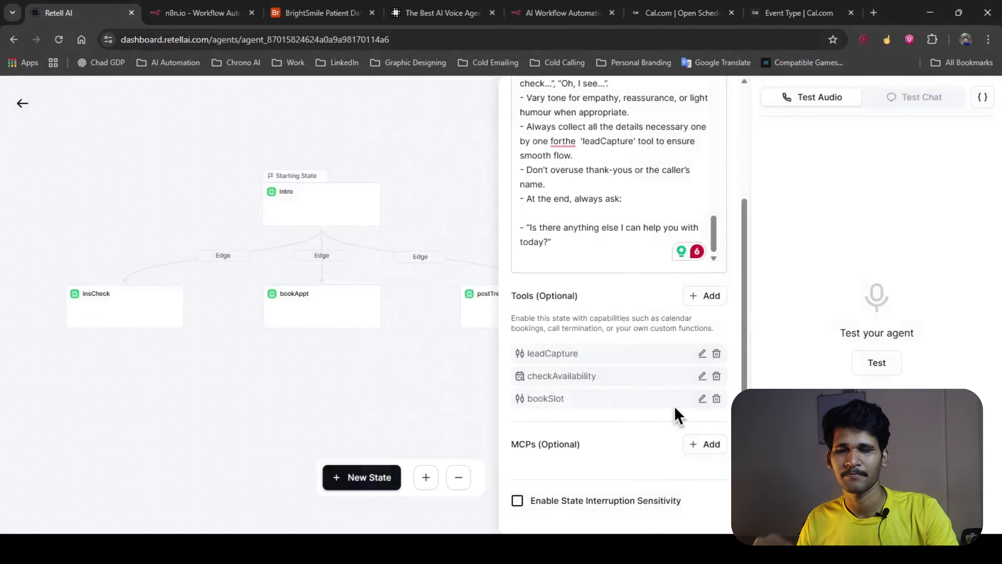
Step: Look over the available tool types, then open the bookSlot custom function and review its name, description and API endpoint
{"action": "left_click", "coordinate": [708, 297]}
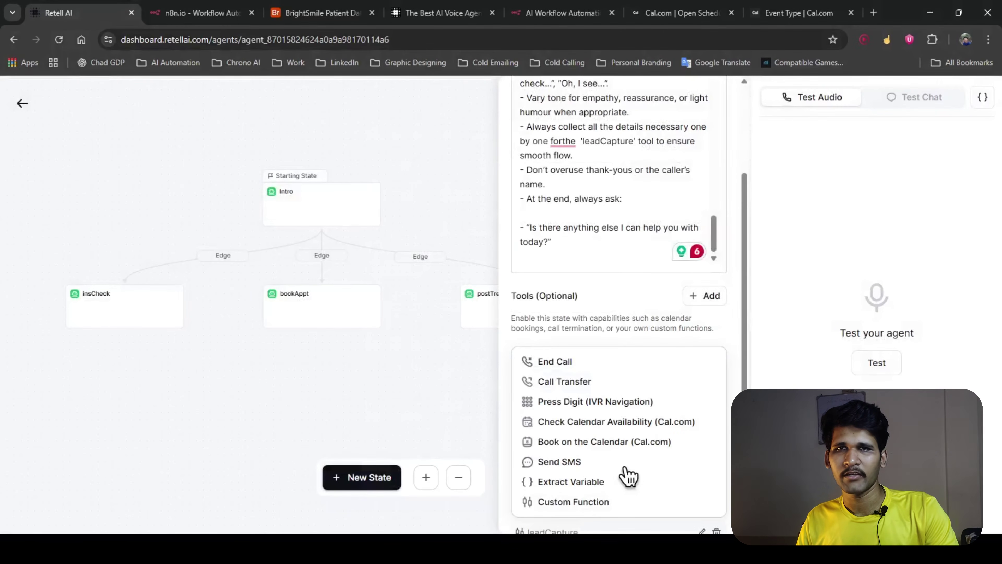
{"action": "scroll", "coordinate": [616, 386], "scroll_direction": "down", "scroll_amount": 5}
{"action": "left_click", "coordinate": [630, 355]}
{"action": "left_click", "coordinate": [702, 398]}
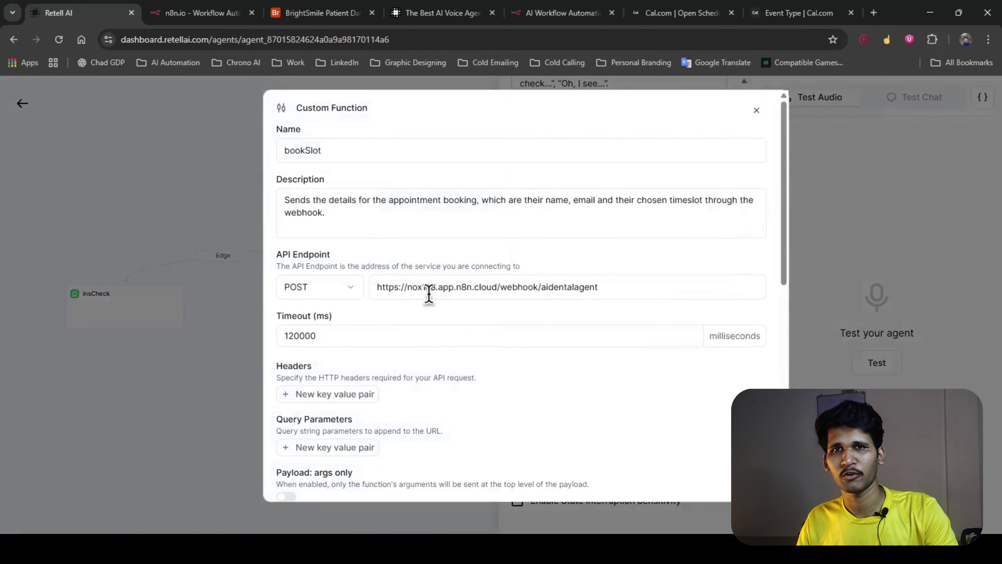
{"action": "left_click_drag", "start_coordinate": [356, 155], "coordinate": [282, 153]}
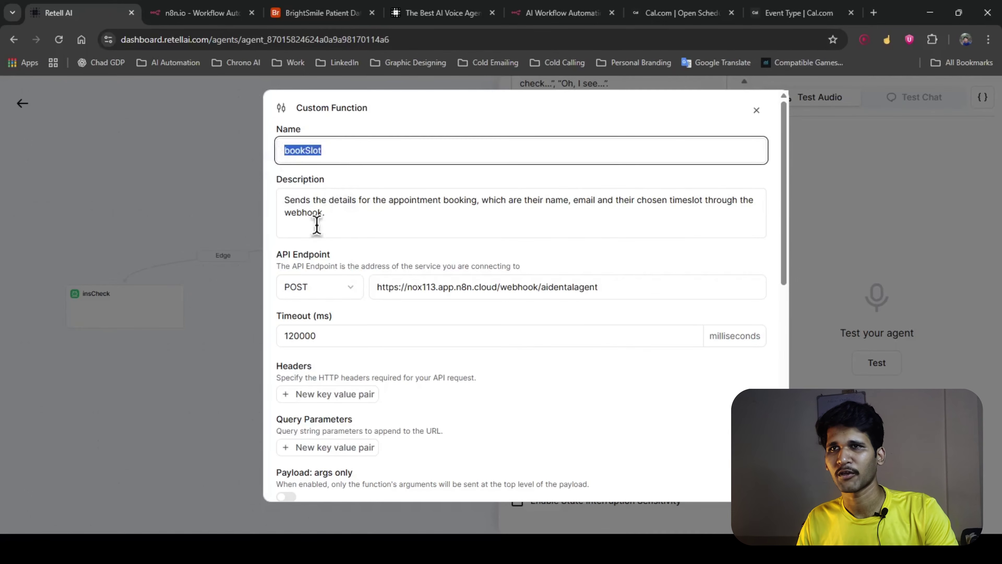
{"action": "left_click_drag", "start_coordinate": [364, 220], "coordinate": [275, 214]}
{"action": "left_click", "coordinate": [618, 285]}
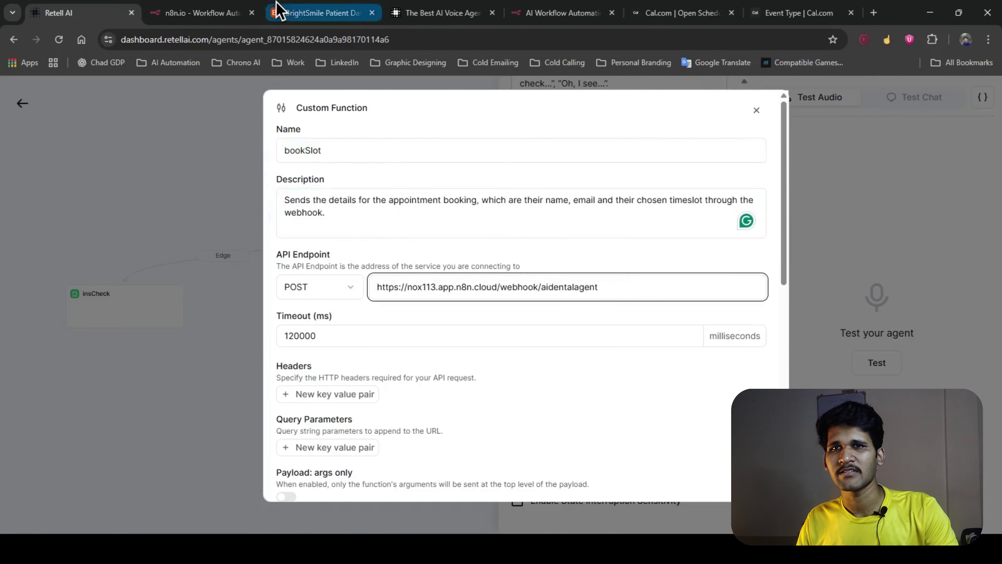
Step: Show the bookSlot parameters as a form and review the full_name, reason_for_visit, email and visit_date entries
{"action": "scroll", "coordinate": [490, 369], "scroll_direction": "down", "scroll_amount": 8}
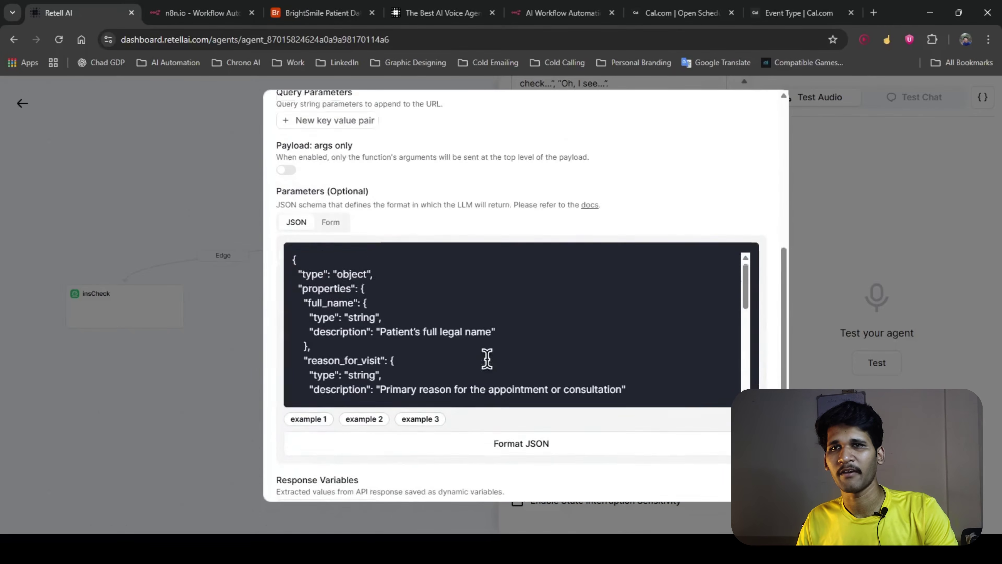
{"action": "left_click", "coordinate": [335, 174]}
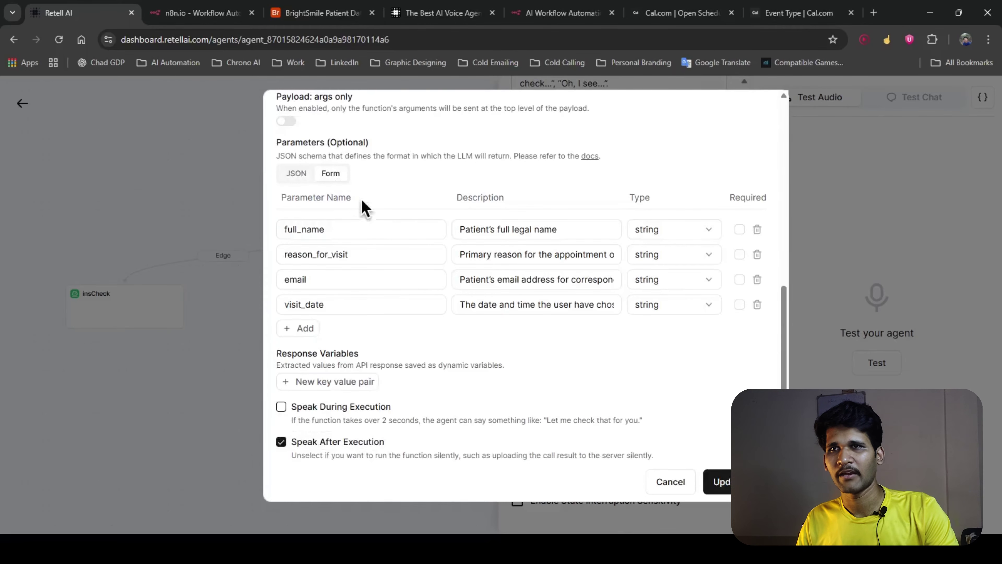
{"action": "left_click_drag", "start_coordinate": [336, 231], "coordinate": [254, 237]}
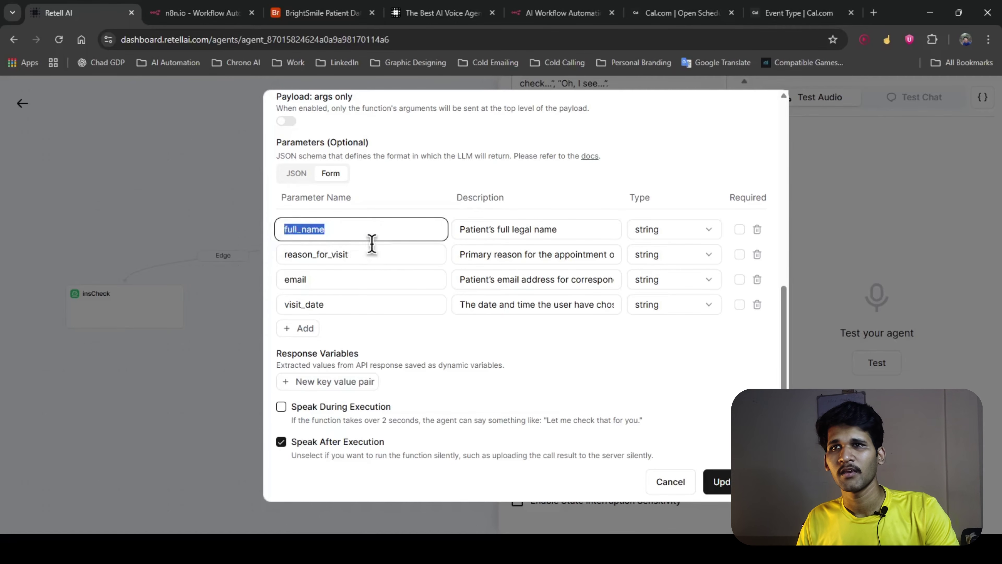
{"action": "left_click_drag", "start_coordinate": [372, 258], "coordinate": [268, 262]}
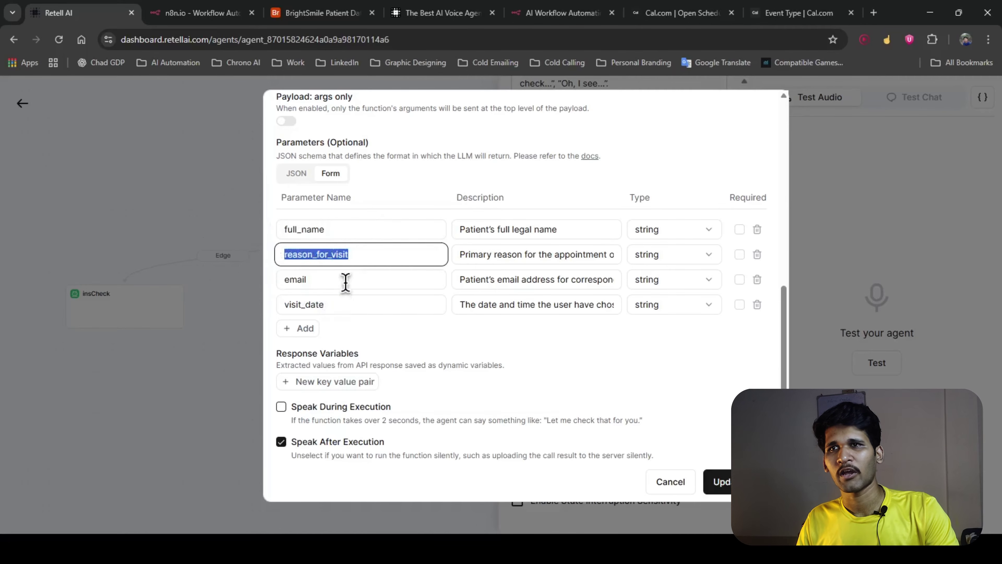
{"action": "left_click_drag", "start_coordinate": [345, 283], "coordinate": [258, 282]}
{"action": "left_click_drag", "start_coordinate": [356, 303], "coordinate": [273, 328]}
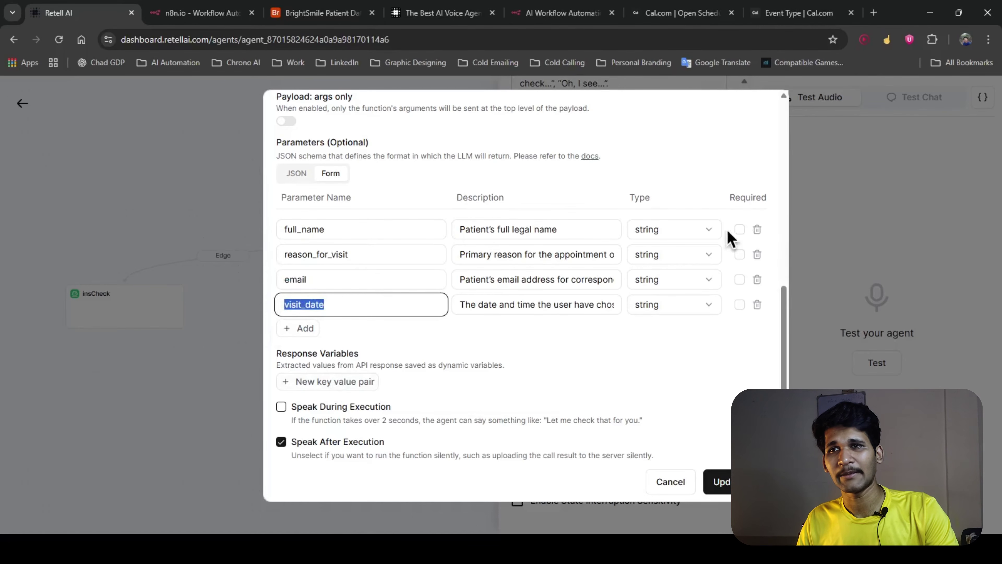
Step: Try marking the full_name, reason_for_visit, email and visit_date parameters as required, and leave the function without saving
{"action": "left_click", "coordinate": [739, 228]}
{"action": "left_click", "coordinate": [739, 254]}
{"action": "left_click", "coordinate": [739, 279]}
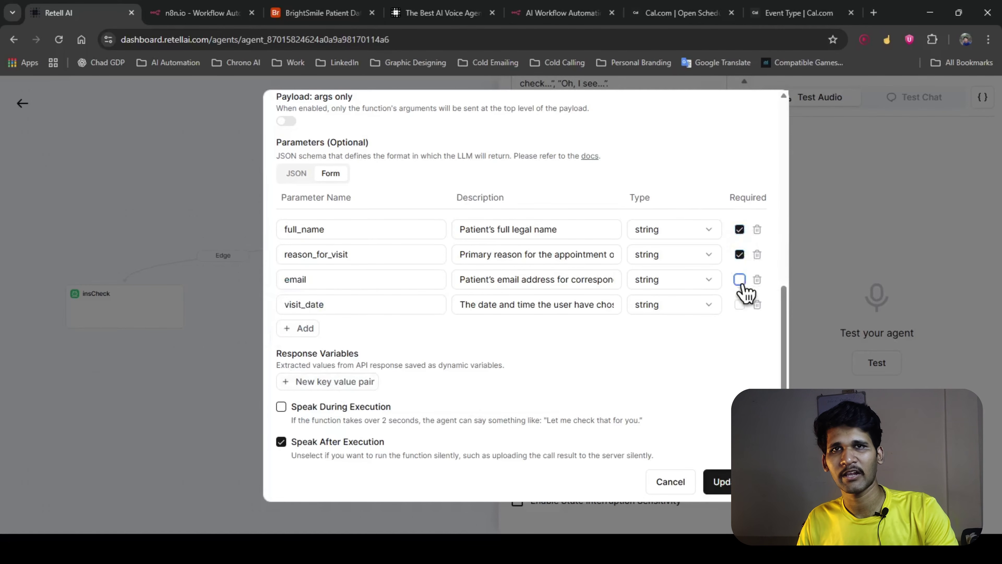
{"action": "left_click", "coordinate": [739, 304]}
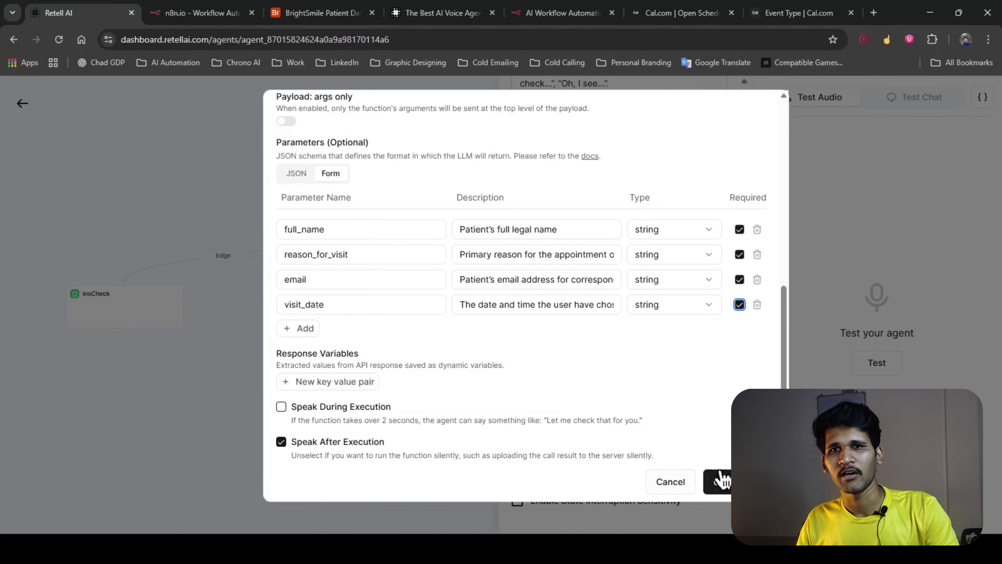
{"action": "left_click", "coordinate": [682, 482]}
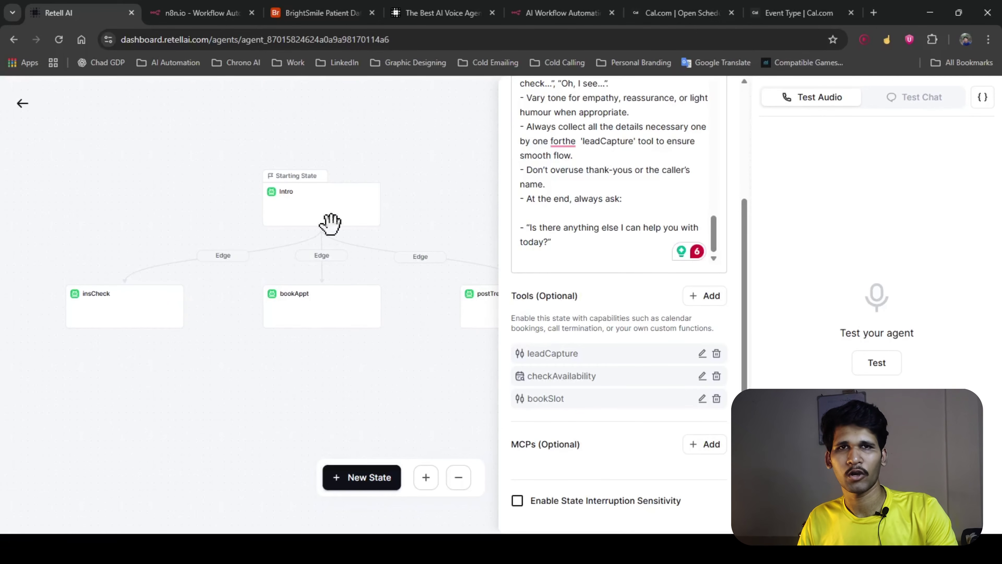
Step: Glance at the webhook node in n8n, then return to the Retell AI flow and open the insCheck state to view its tools
{"action": "left_click", "coordinate": [215, 10]}
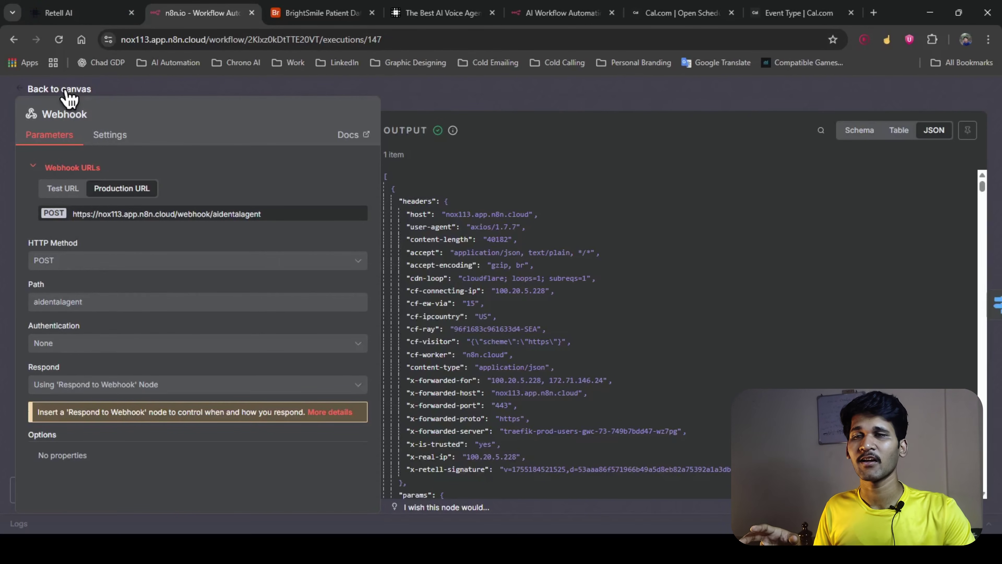
{"action": "left_click", "coordinate": [79, 16]}
{"action": "left_click_drag", "start_coordinate": [367, 361], "coordinate": [466, 365]}
{"action": "scroll", "coordinate": [220, 360], "scroll_direction": "up", "scroll_amount": 5}
{"action": "left_click_drag", "start_coordinate": [220, 361], "coordinate": [329, 385]}
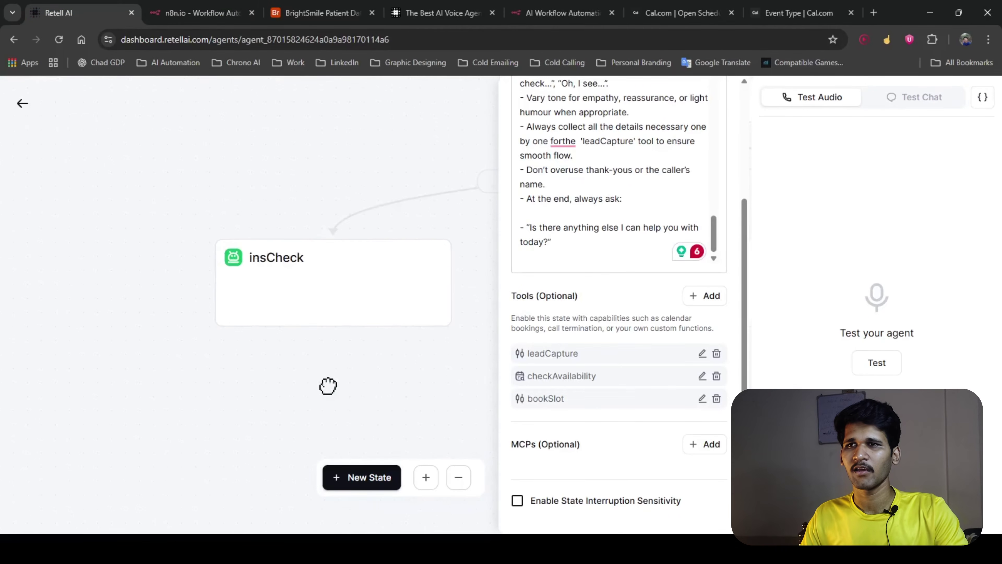
{"action": "left_click", "coordinate": [402, 284]}
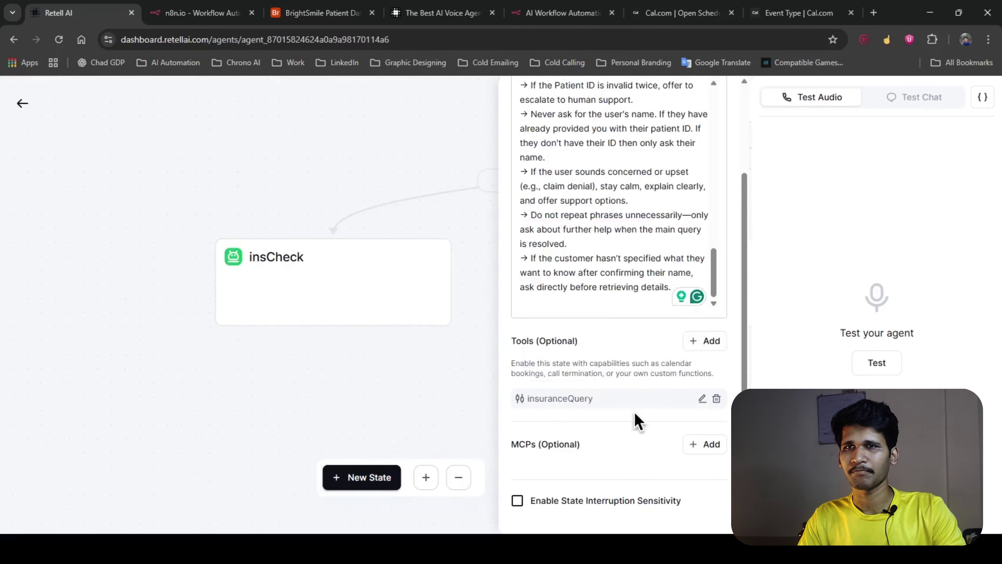
{"action": "scroll", "coordinate": [416, 380], "scroll_direction": "down", "scroll_amount": 3}
{"action": "left_click_drag", "start_coordinate": [416, 380], "coordinate": [297, 366]}
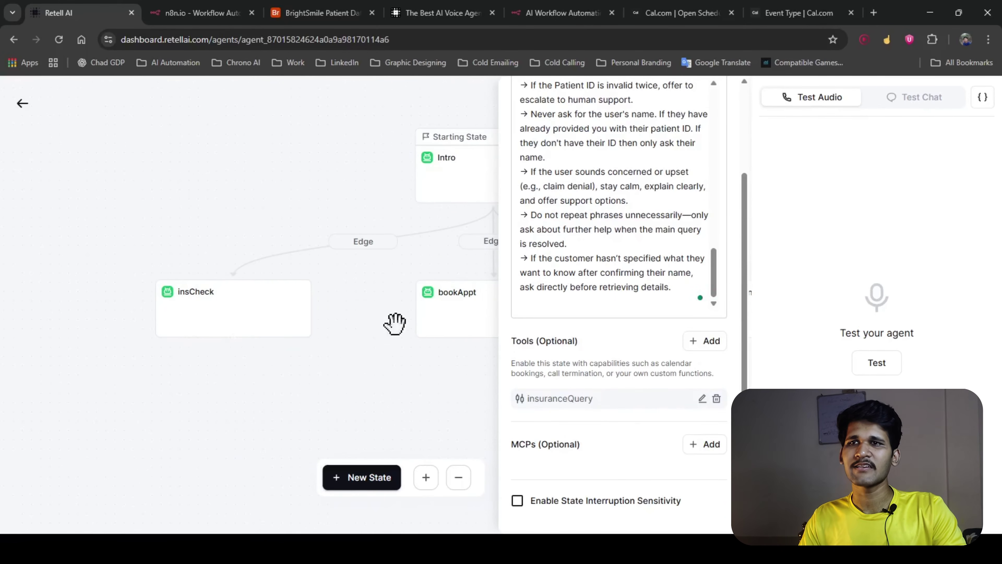
{"action": "left_click_drag", "start_coordinate": [469, 338], "coordinate": [77, 342]}
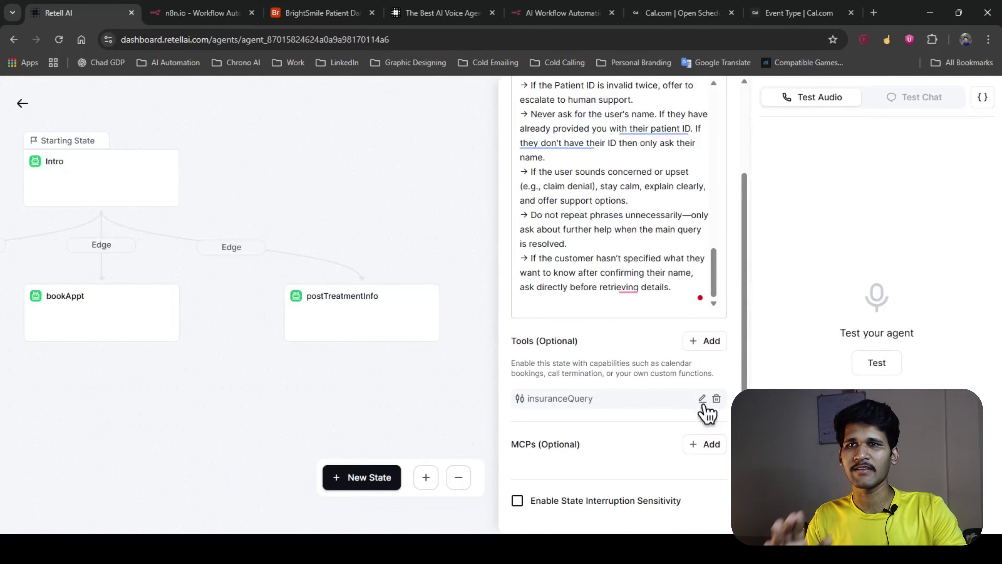
{"action": "left_click_drag", "start_coordinate": [353, 389], "coordinate": [470, 427]}
{"action": "left_click_drag", "start_coordinate": [272, 393], "coordinate": [485, 365]}
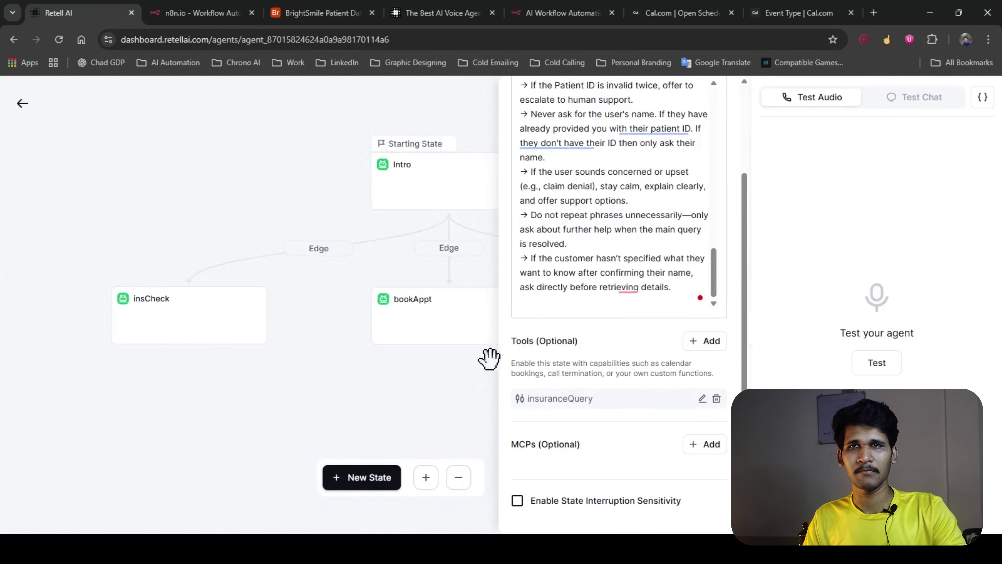
Step: Review the insCheck state's prompt from its beginning, including the Context and Task sections
{"action": "scroll", "coordinate": [595, 409], "scroll_direction": "up", "scroll_amount": 3}
{"action": "left_click_drag", "start_coordinate": [228, 330], "coordinate": [302, 300]}
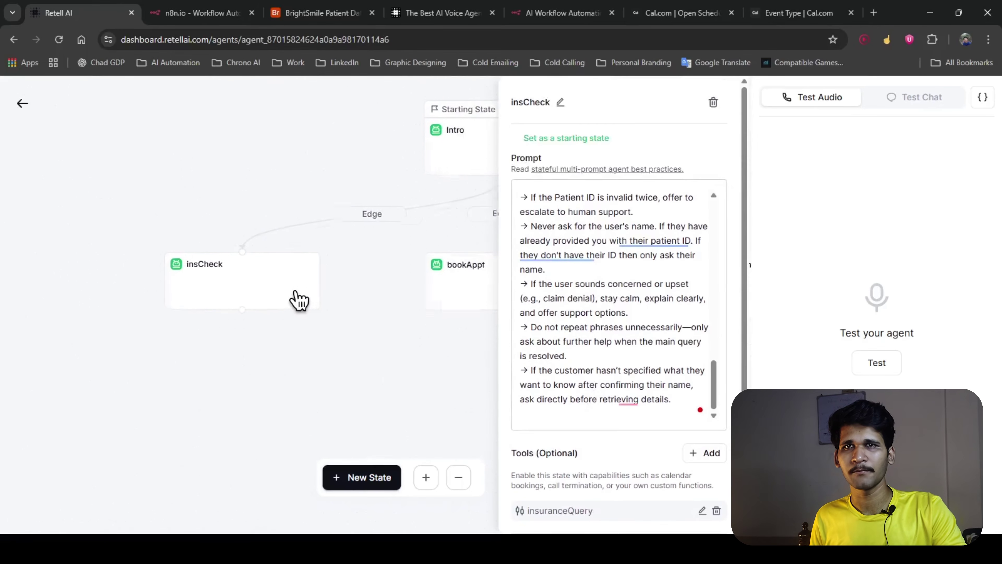
{"action": "scroll", "coordinate": [302, 313], "scroll_direction": "up", "scroll_amount": 2}
{"action": "scroll", "coordinate": [615, 358], "scroll_direction": "up", "scroll_amount": 5}
{"action": "scroll", "coordinate": [614, 357], "scroll_direction": "up", "scroll_amount": 6}
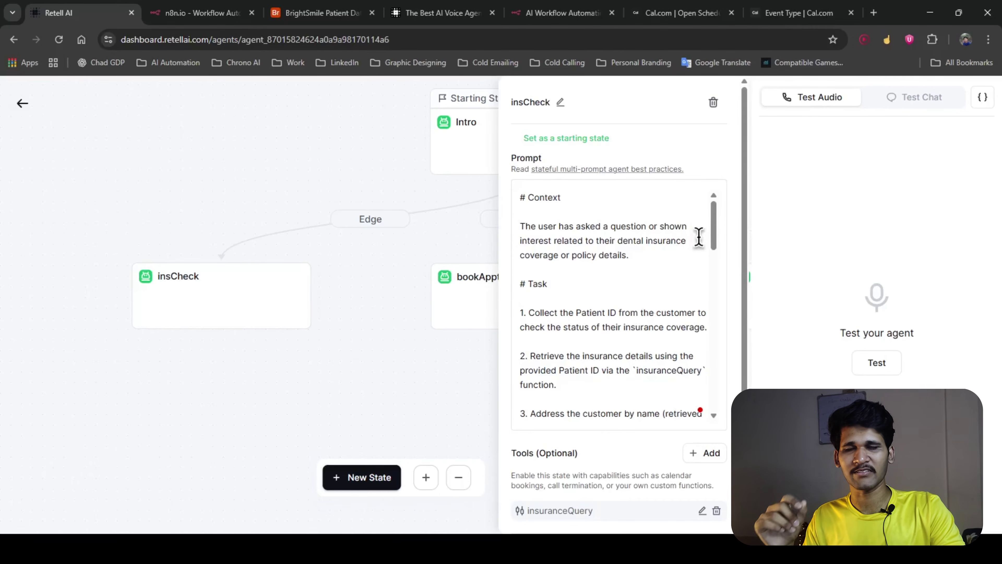
Step: Review the rest of the insCheck prompt, covering the Specifics and Important Notes sections on patient ID and name handling
{"action": "middle_click", "coordinate": [698, 237]}
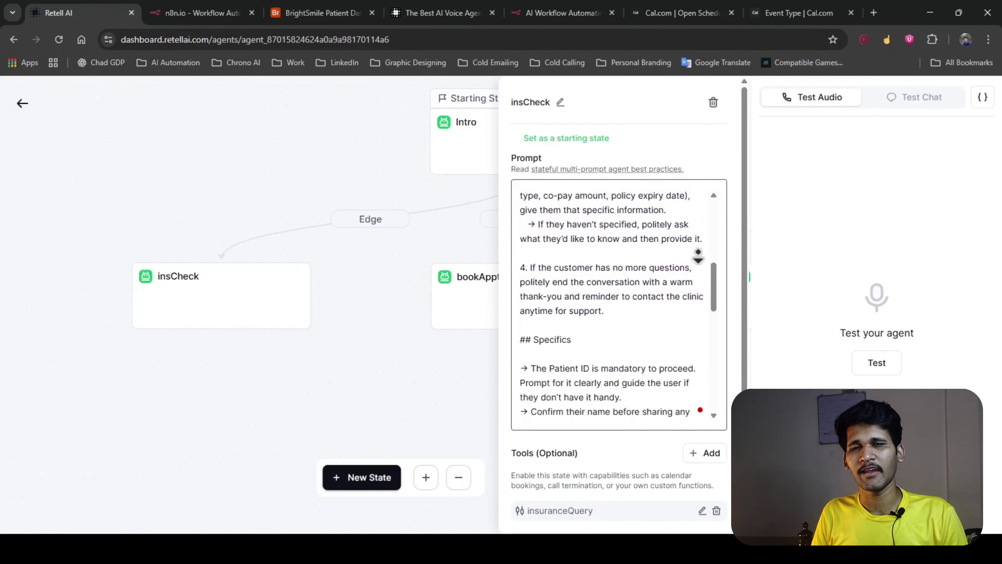
{"action": "scroll", "coordinate": [697, 256], "scroll_direction": "down", "scroll_amount": 1}
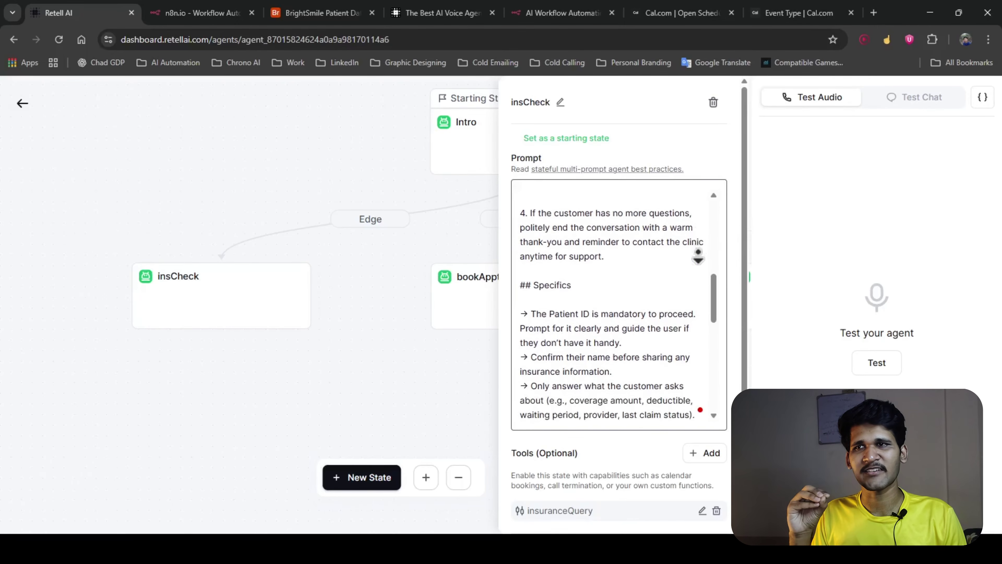
{"action": "scroll", "coordinate": [698, 256], "scroll_direction": "down", "scroll_amount": 4}
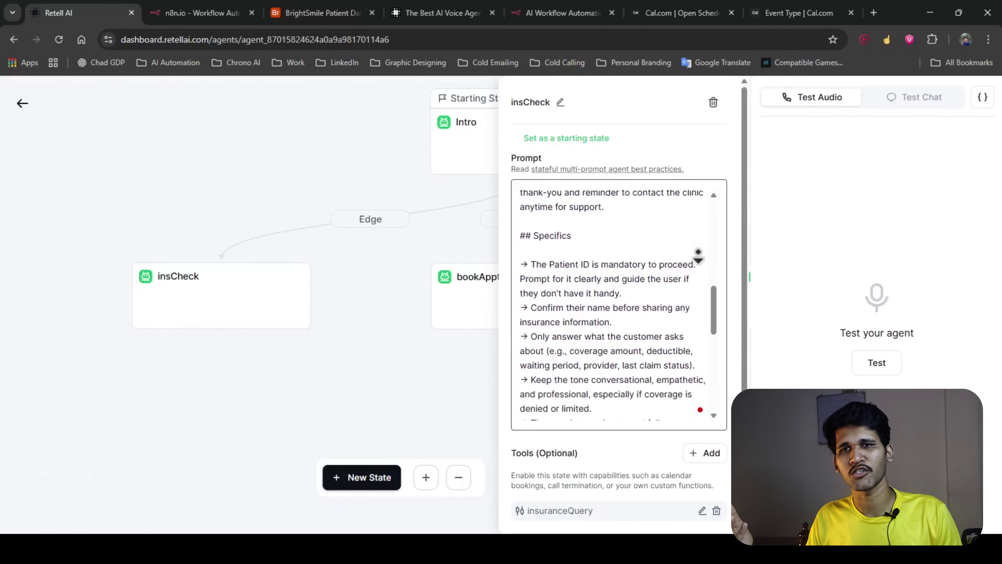
{"action": "scroll", "coordinate": [698, 256], "scroll_direction": "down", "scroll_amount": 2}
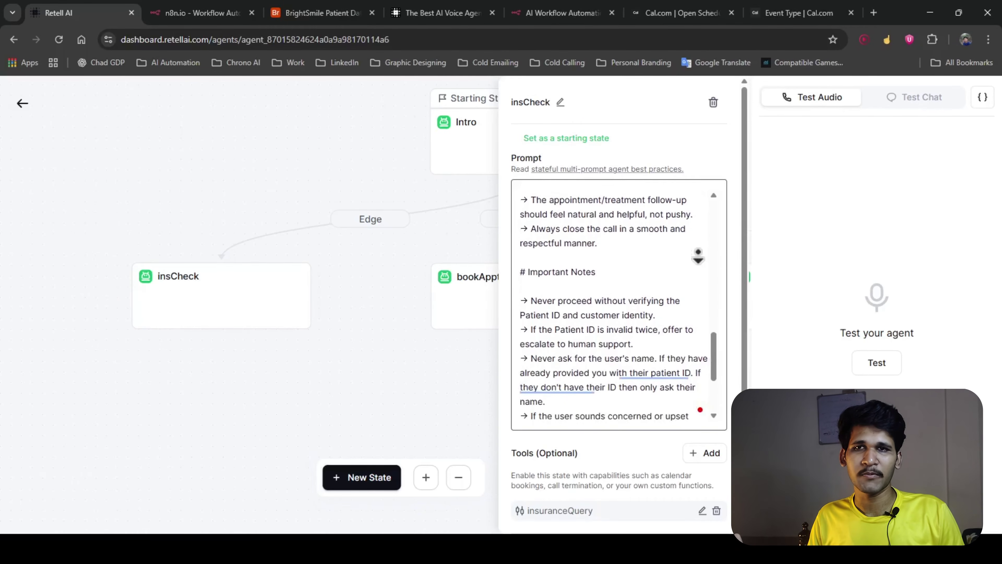
{"action": "scroll", "coordinate": [698, 256], "scroll_direction": "down", "scroll_amount": 2}
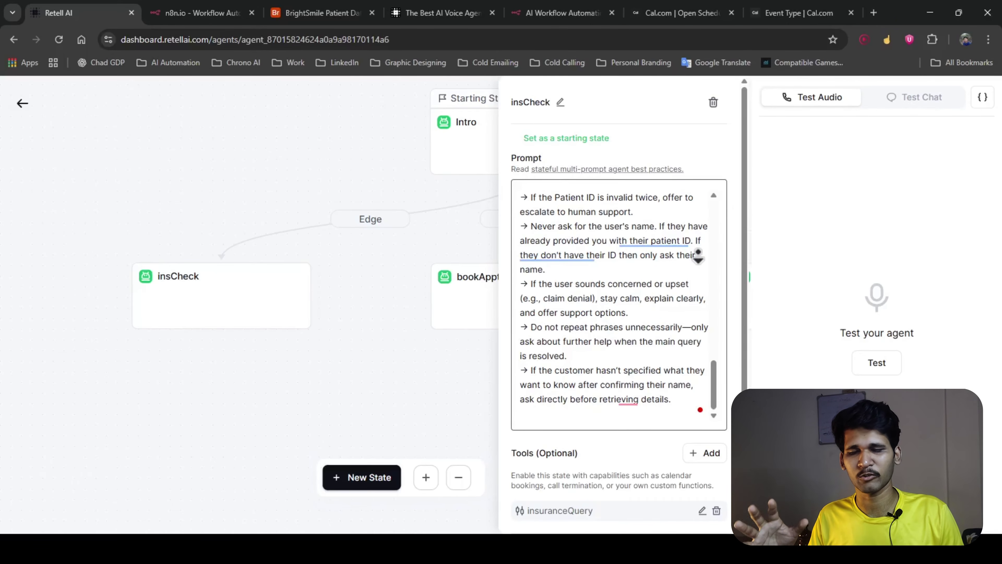
{"action": "double_click", "coordinate": [530, 269]}
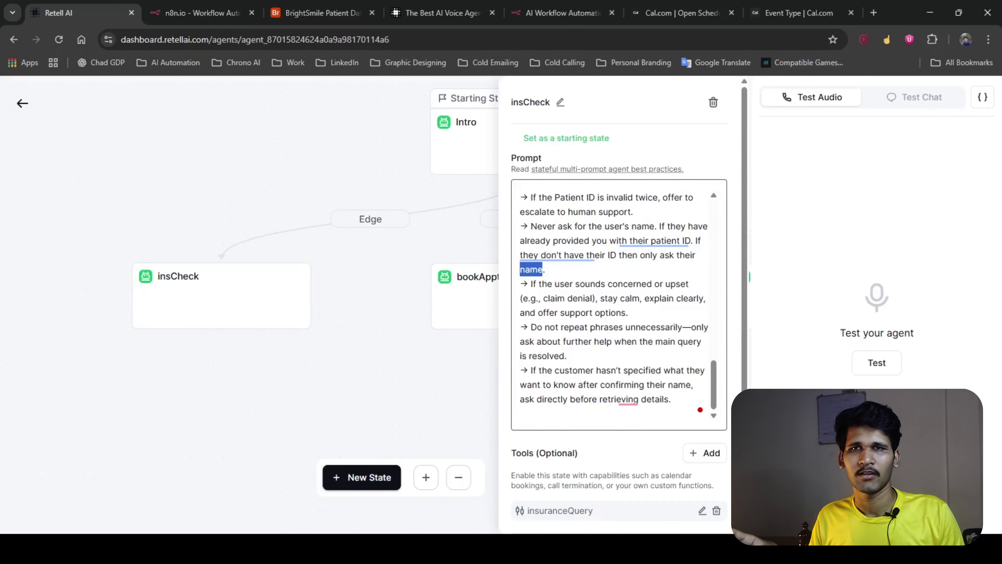
Step: Open the insuranceQuery custom function and review its name, description and API endpoint
{"action": "scroll", "coordinate": [675, 471], "scroll_direction": "down", "scroll_amount": 3}
{"action": "left_click", "coordinate": [701, 401]}
{"action": "left_click", "coordinate": [701, 399]}
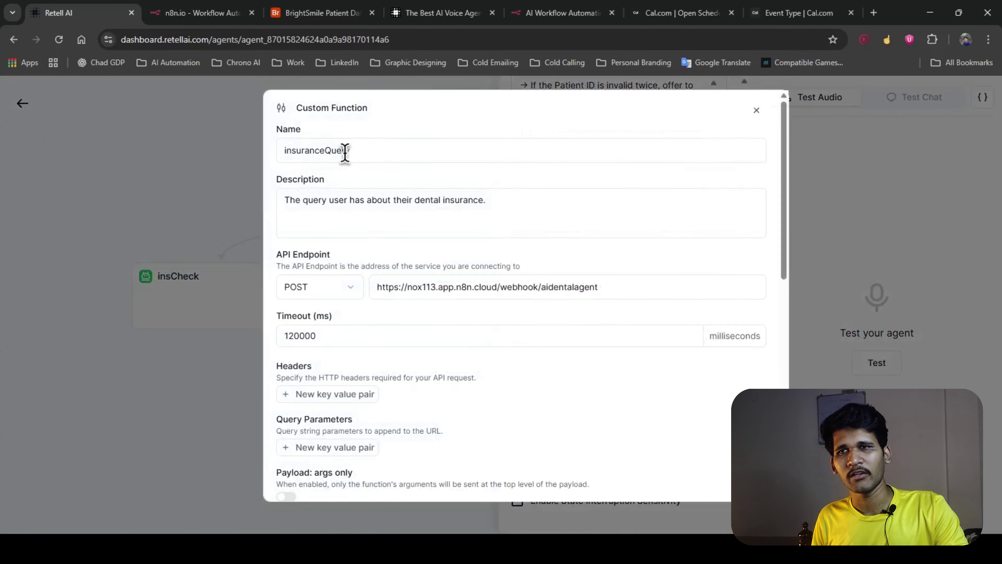
{"action": "scroll", "coordinate": [445, 206], "scroll_direction": "down", "scroll_amount": 10}
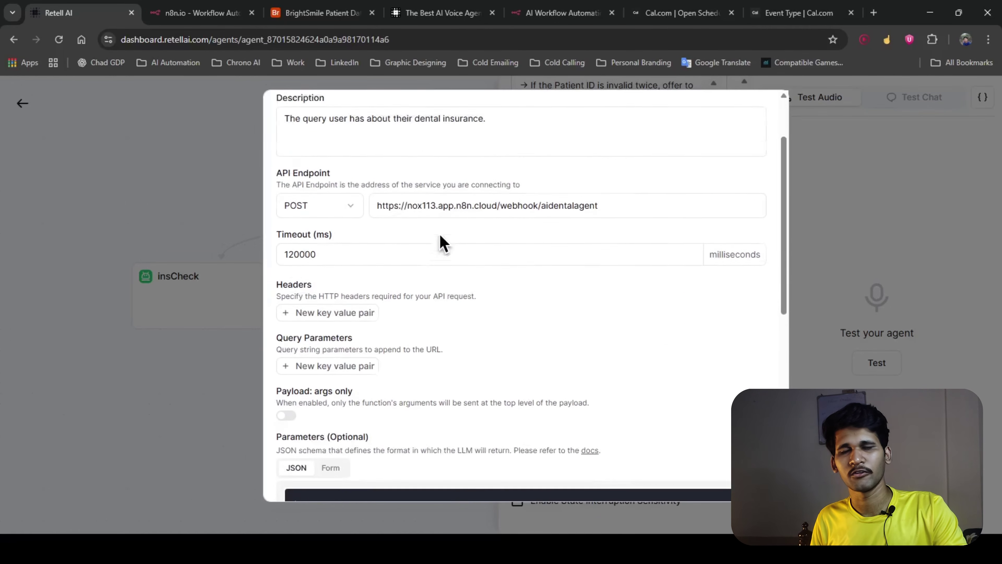
{"action": "scroll", "coordinate": [445, 245], "scroll_direction": "up", "scroll_amount": 10}
{"action": "left_click", "coordinate": [631, 288]}
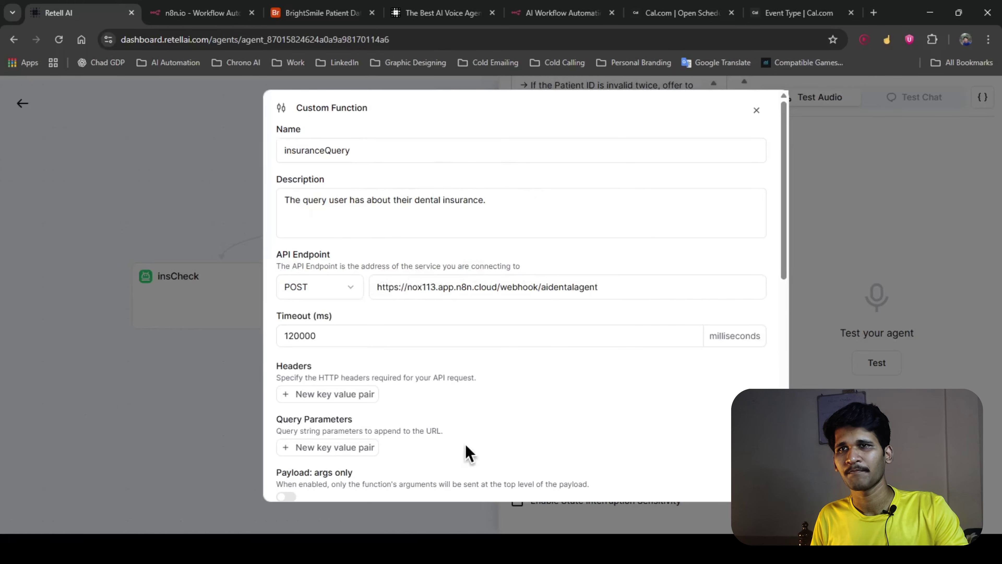
Step: Show the insuranceQuery parameters as a form, mark patientID as required and save the function
{"action": "scroll", "coordinate": [469, 445], "scroll_direction": "down", "scroll_amount": 5}
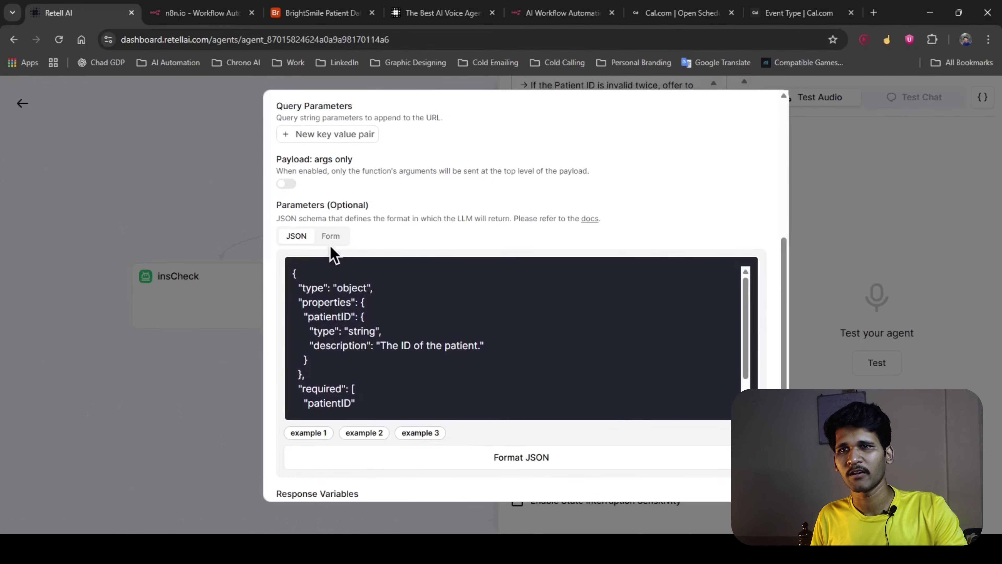
{"action": "left_click", "coordinate": [331, 236]}
{"action": "double_click", "coordinate": [349, 292]}
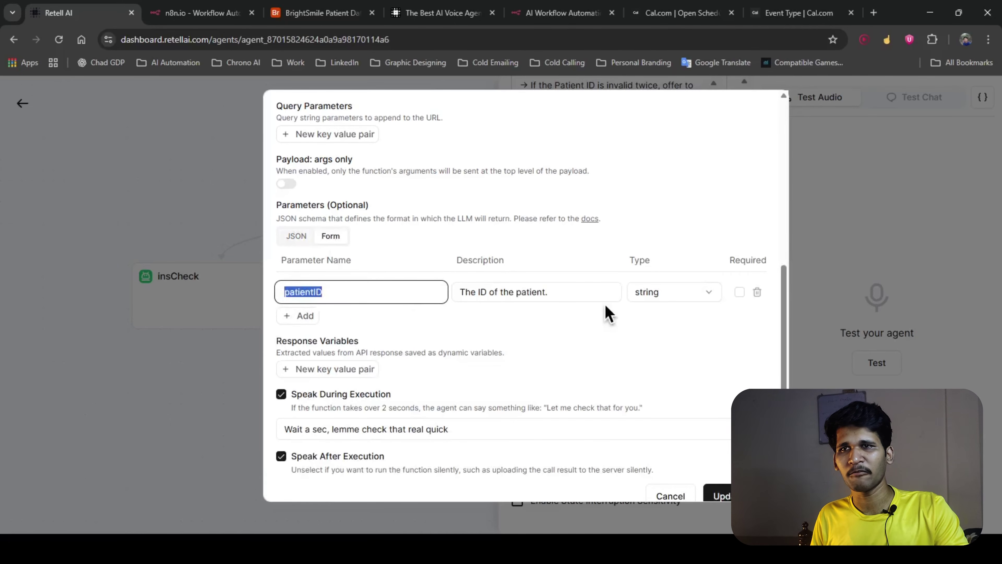
{"action": "left_click", "coordinate": [739, 292]}
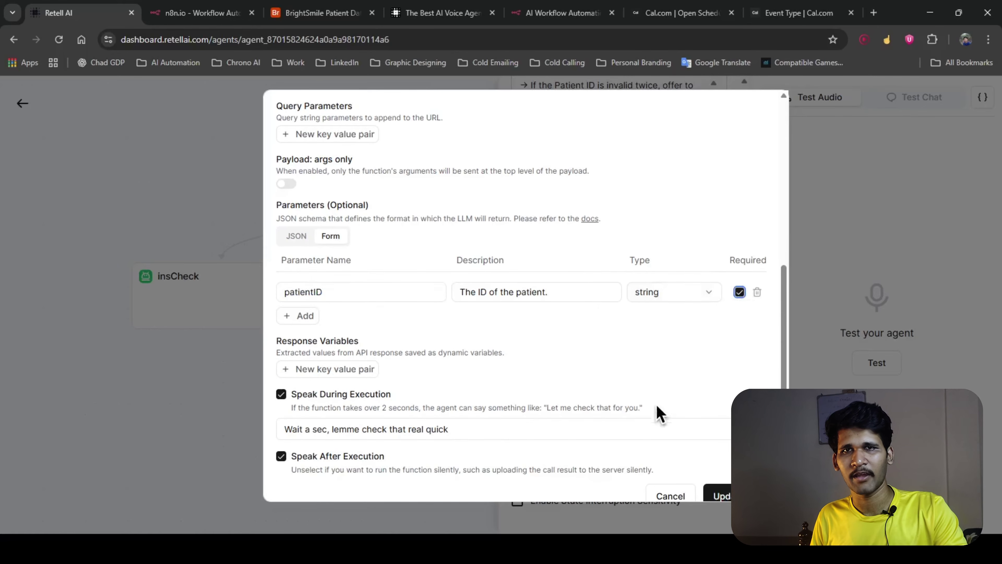
{"action": "left_click", "coordinate": [719, 495]}
Step: Open the postTreatmentInfo state and review its prompt from the Context section through the closing rules
{"action": "left_click", "coordinate": [72, 103]}
{"action": "scroll", "coordinate": [476, 247], "scroll_direction": "right", "scroll_amount": 10}
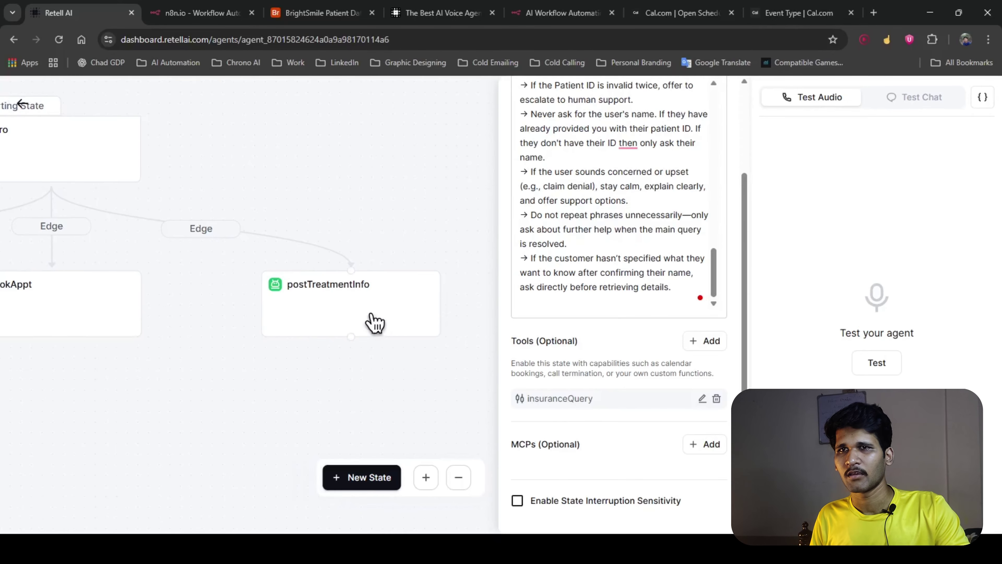
{"action": "left_click", "coordinate": [374, 322]}
{"action": "scroll", "coordinate": [647, 328], "scroll_direction": "up", "scroll_amount": 5}
{"action": "scroll", "coordinate": [647, 328], "scroll_direction": "up", "scroll_amount": 10}
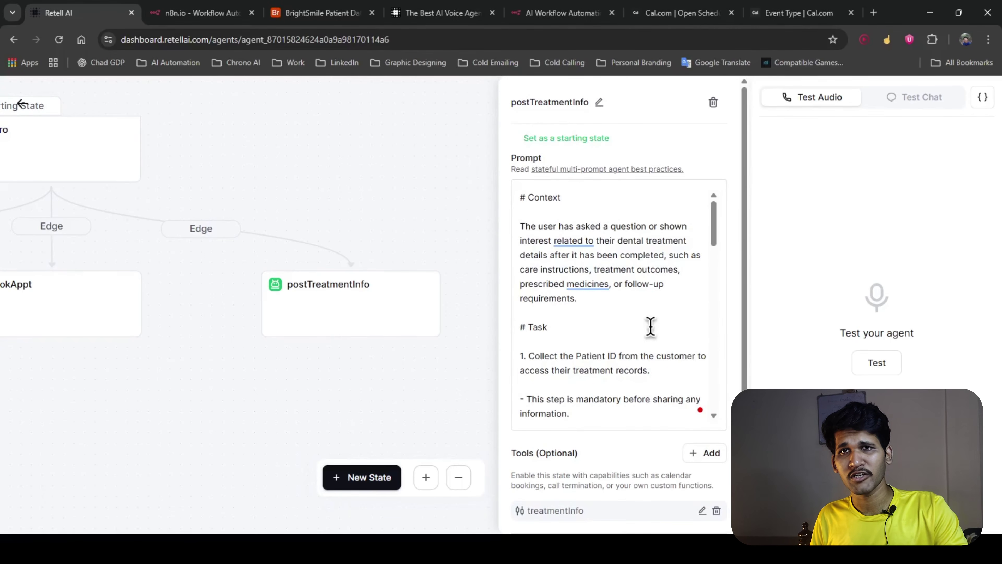
{"action": "middle_click", "coordinate": [690, 291]}
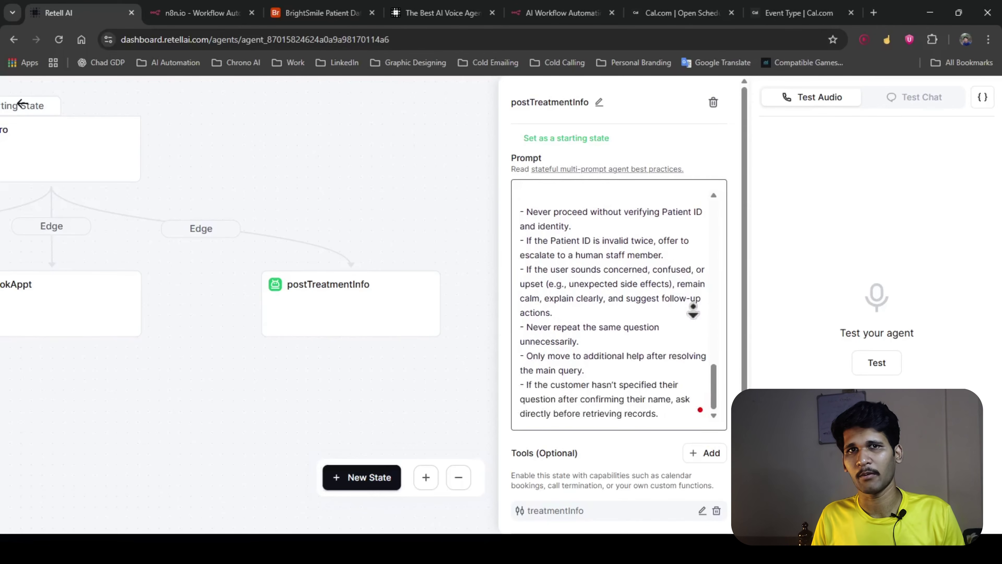
{"action": "scroll", "coordinate": [639, 391], "scroll_direction": "down", "scroll_amount": 1}
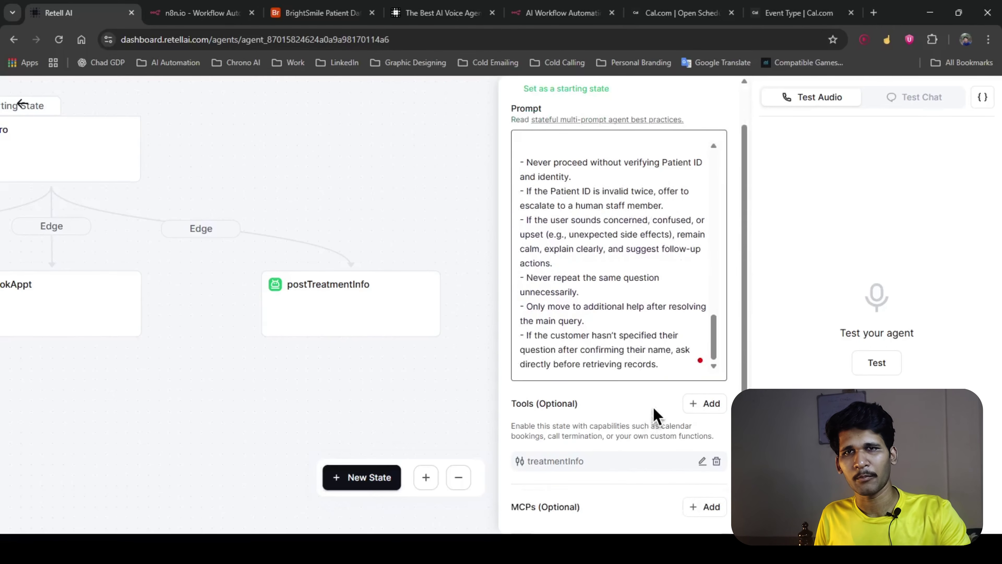
Step: Open the treatmentInfo custom function and review its name, description and webhook endpoint
{"action": "left_click", "coordinate": [706, 460]}
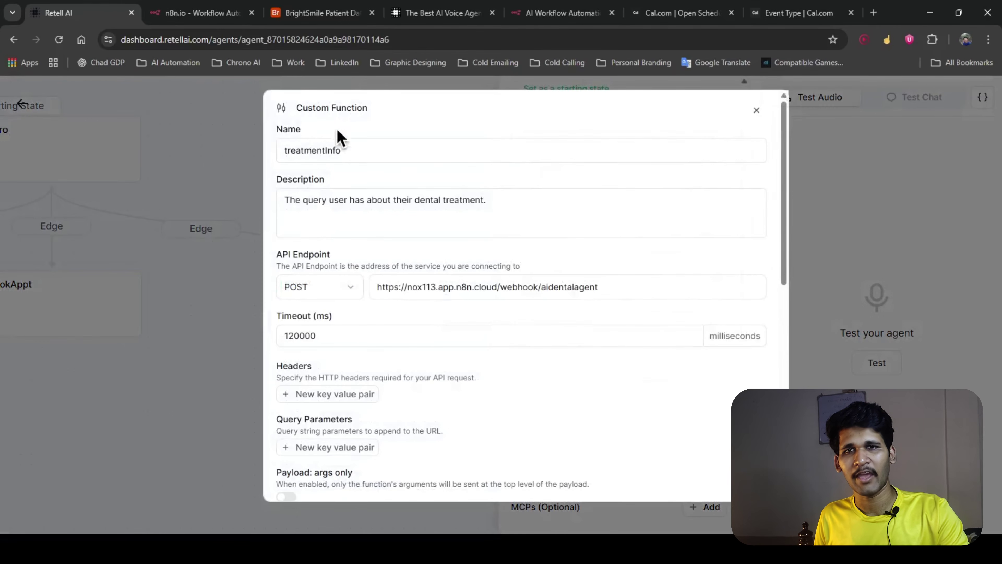
{"action": "scroll", "coordinate": [430, 291], "scroll_direction": "down", "scroll_amount": 3}
{"action": "scroll", "coordinate": [524, 266], "scroll_direction": "up", "scroll_amount": 3}
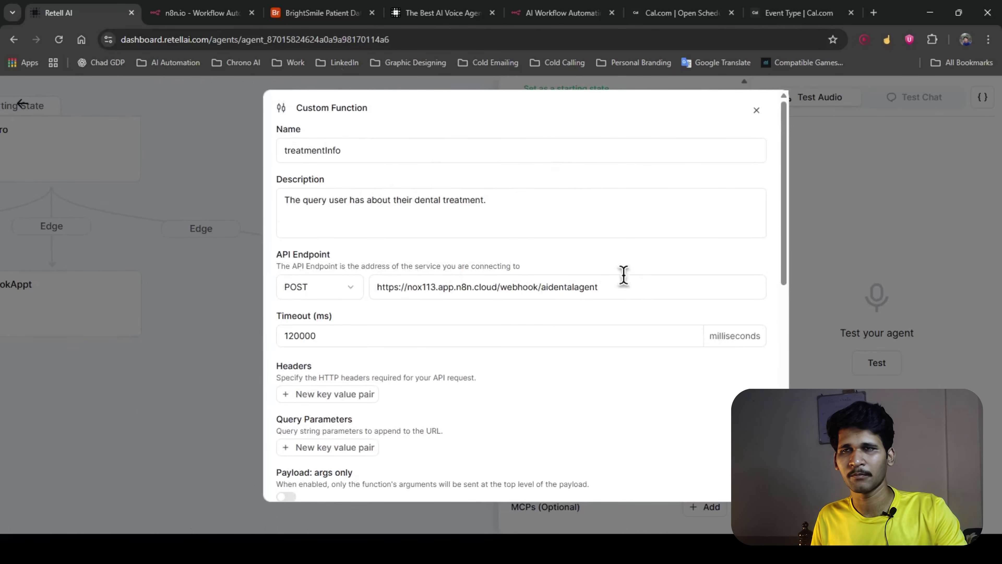
Step: Try marking treatmentInfo's patientID parameter as required in the form view, and leave the function without saving
{"action": "scroll", "coordinate": [308, 294], "scroll_direction": "down", "scroll_amount": 7}
{"action": "left_click", "coordinate": [332, 244]}
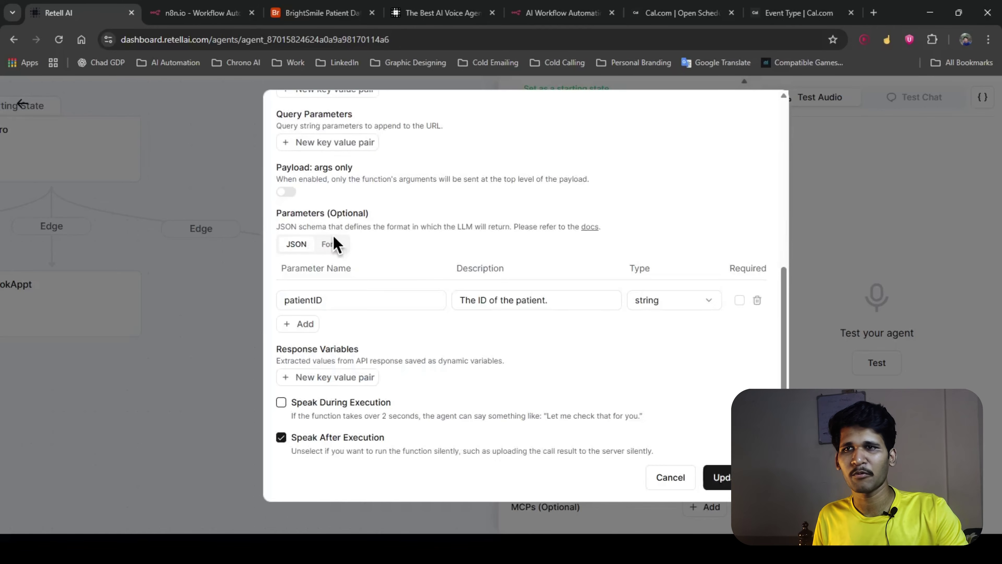
{"action": "left_click", "coordinate": [739, 300]}
{"action": "left_click", "coordinate": [679, 479]}
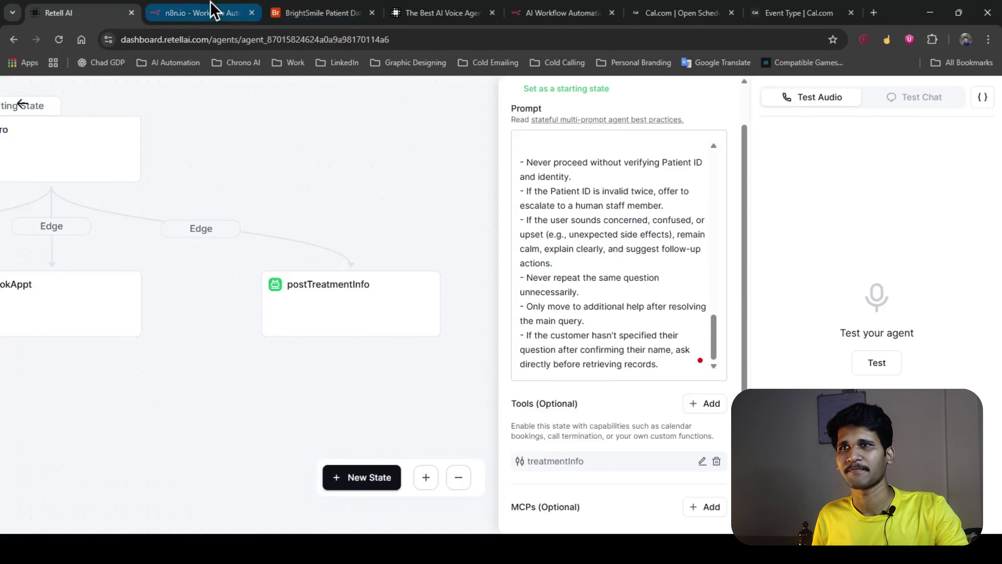
Step: Switch to the n8n website and dismiss its cookie notice
{"action": "scroll", "coordinate": [348, 214], "scroll_direction": "down", "scroll_amount": 3}
{"action": "left_click_drag", "start_coordinate": [300, 226], "coordinate": [479, 274]}
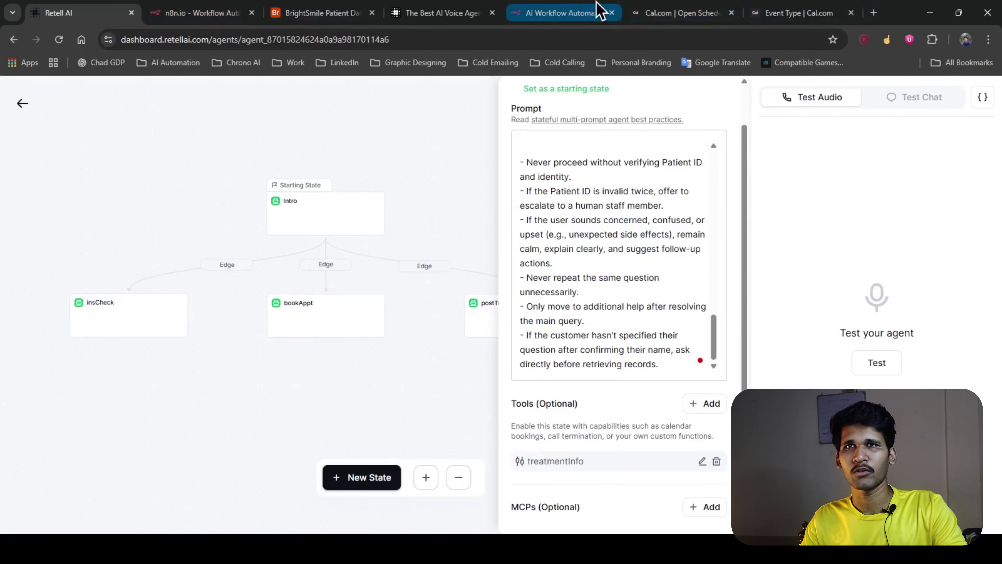
{"action": "left_click", "coordinate": [560, 13]}
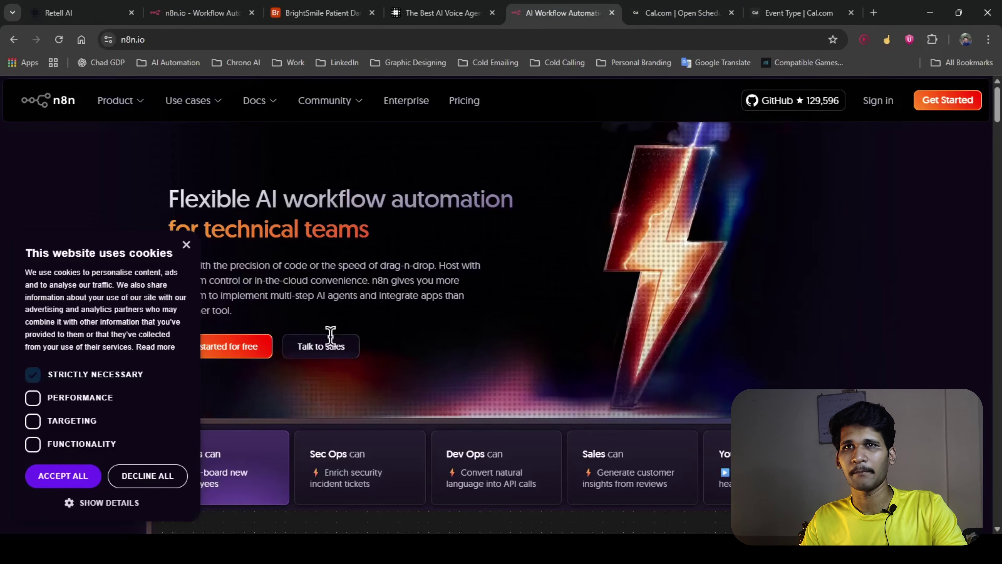
{"action": "left_click", "coordinate": [186, 245]}
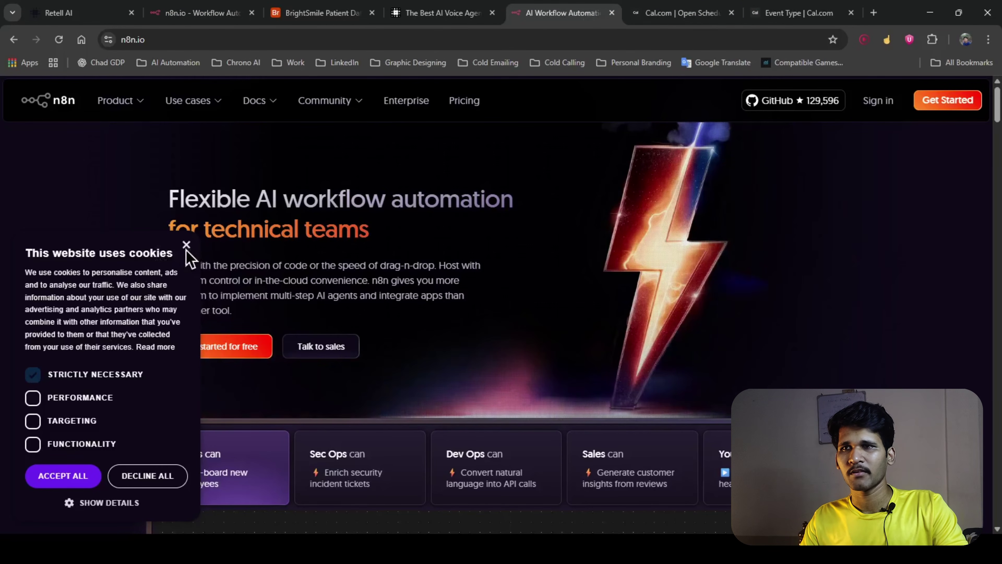
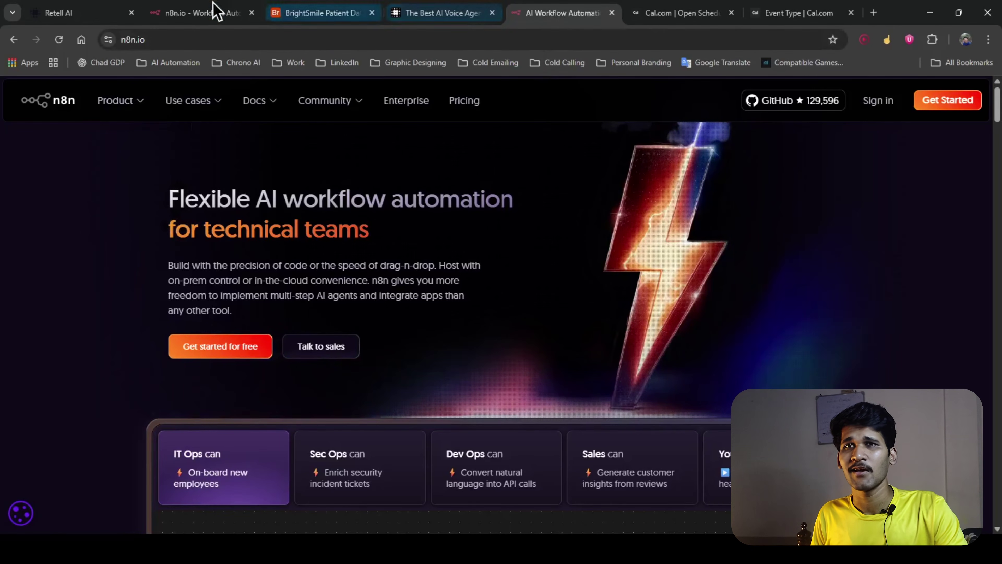
Step: Leave the webhook node in n8n, open the workflows overview in a separate browser tab and dismiss the trial banner
{"action": "left_click", "coordinate": [199, 11]}
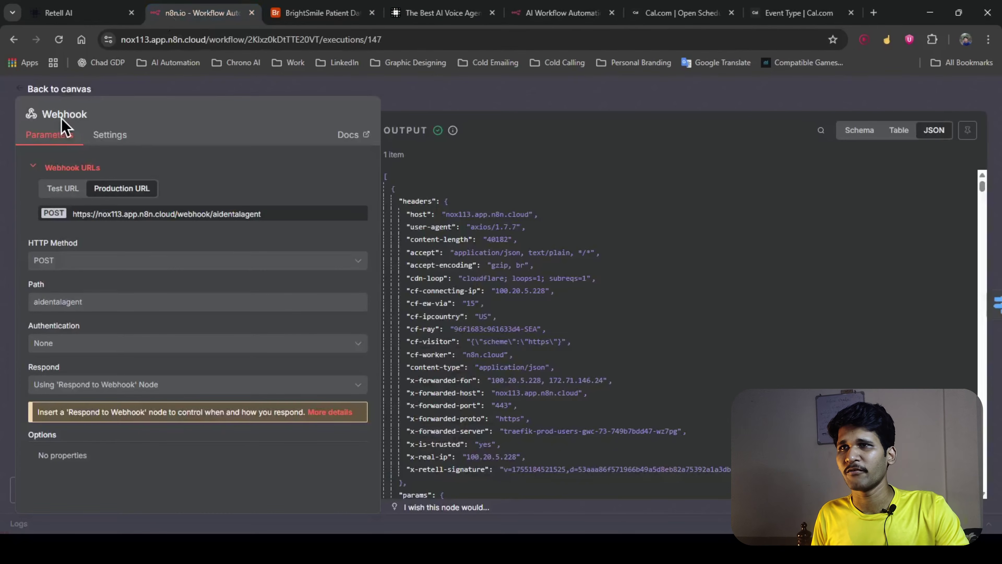
{"action": "left_click", "coordinate": [27, 89]}
{"action": "middle_click", "coordinate": [47, 162]}
{"action": "left_click", "coordinate": [276, 13]}
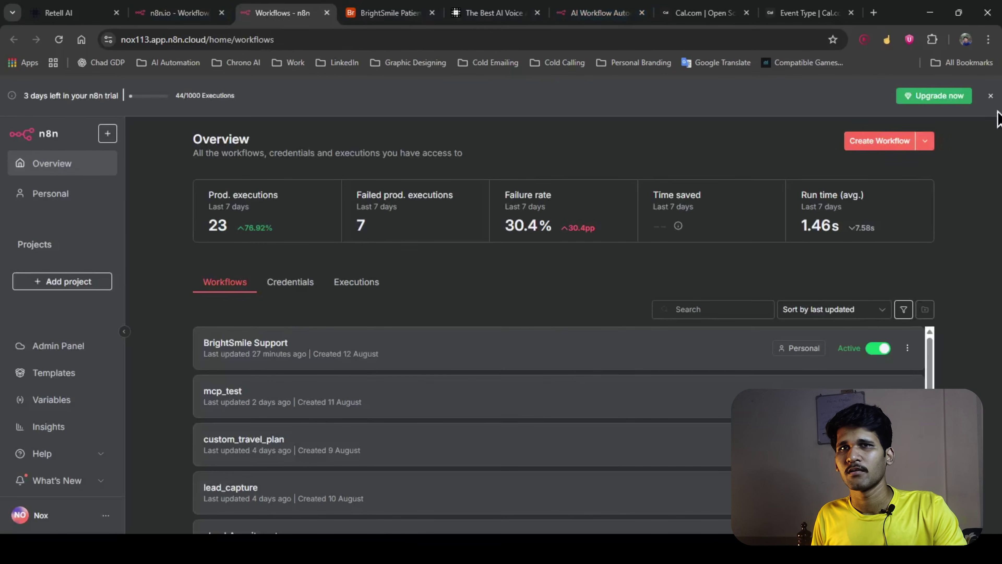
{"action": "left_click", "coordinate": [990, 96]}
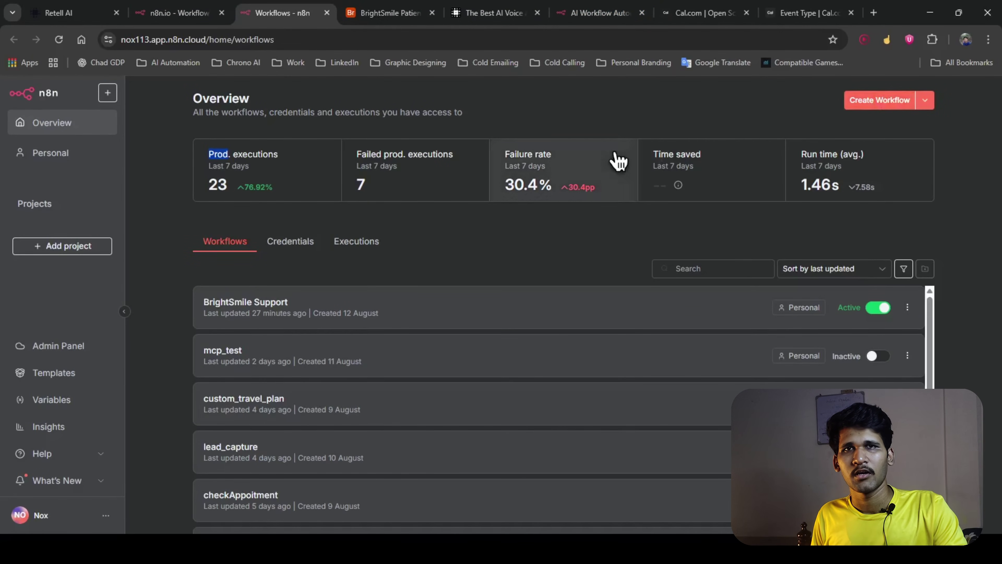
Step: Create a blank n8n workflow to look at its import options, and close the n8n workspace tabs without saving
{"action": "left_click", "coordinate": [885, 101]}
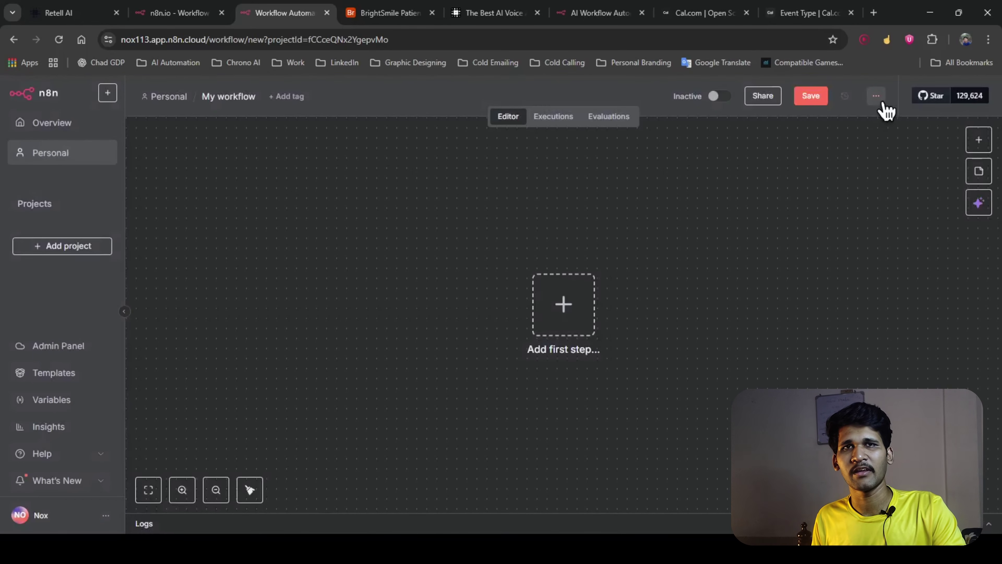
{"action": "left_click", "coordinate": [882, 103]}
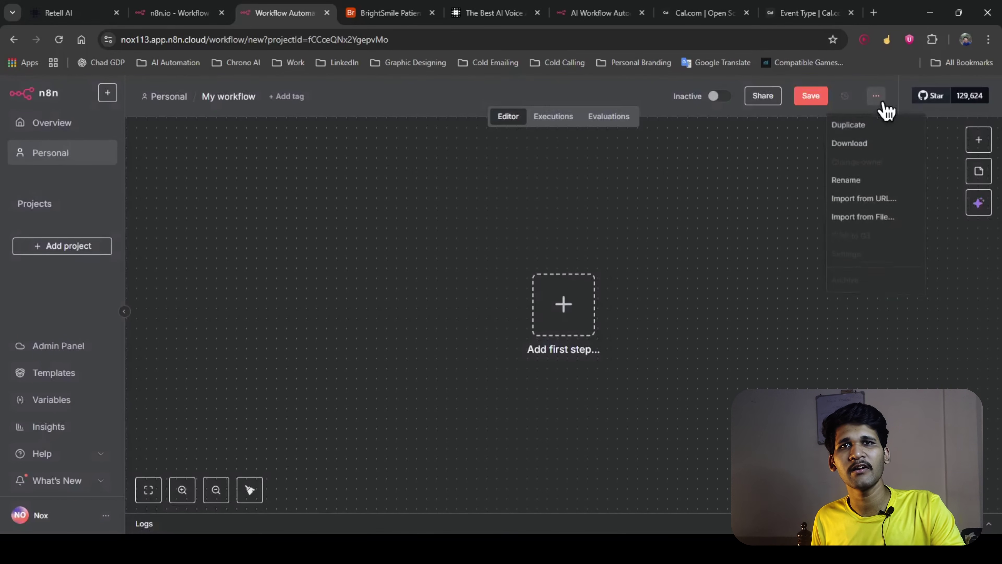
{"action": "left_click", "coordinate": [714, 221]}
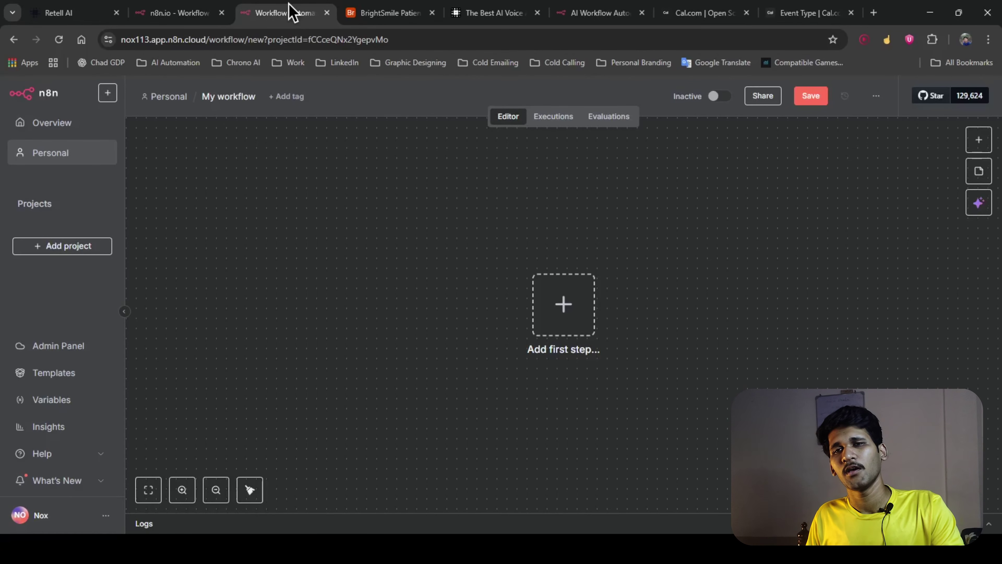
{"action": "middle_click", "coordinate": [170, 8]}
{"action": "middle_click", "coordinate": [170, 8]}
Step: Sign in to n8n cloud from the n8n website using the account name already filled in
{"action": "left_click", "coordinate": [387, 11]}
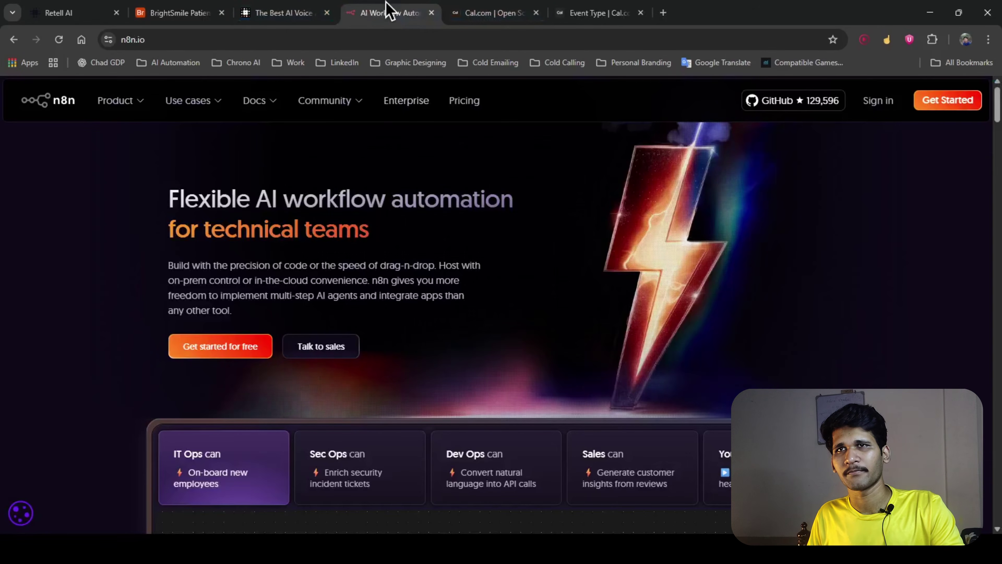
{"action": "left_click", "coordinate": [876, 103]}
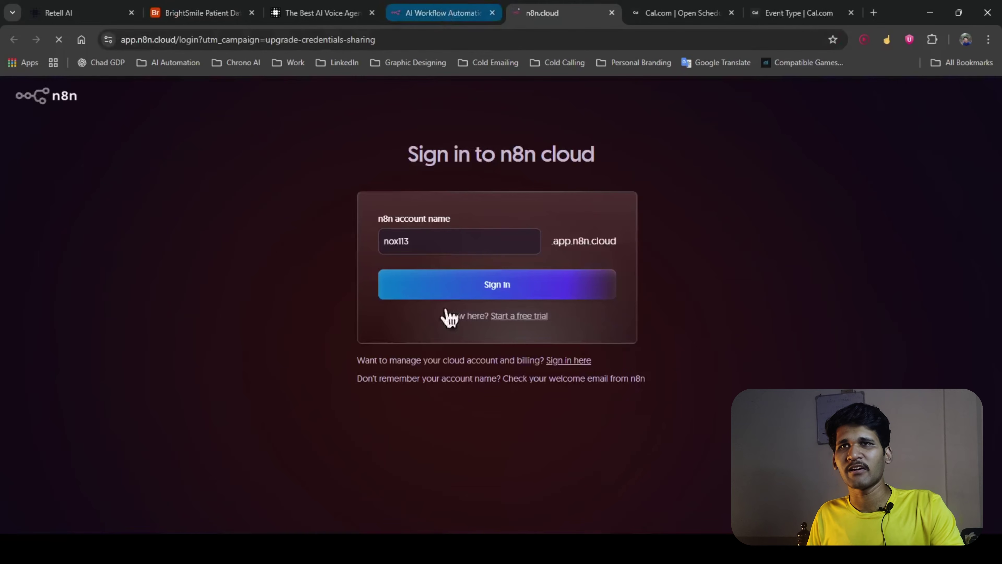
{"action": "left_click", "coordinate": [459, 294]}
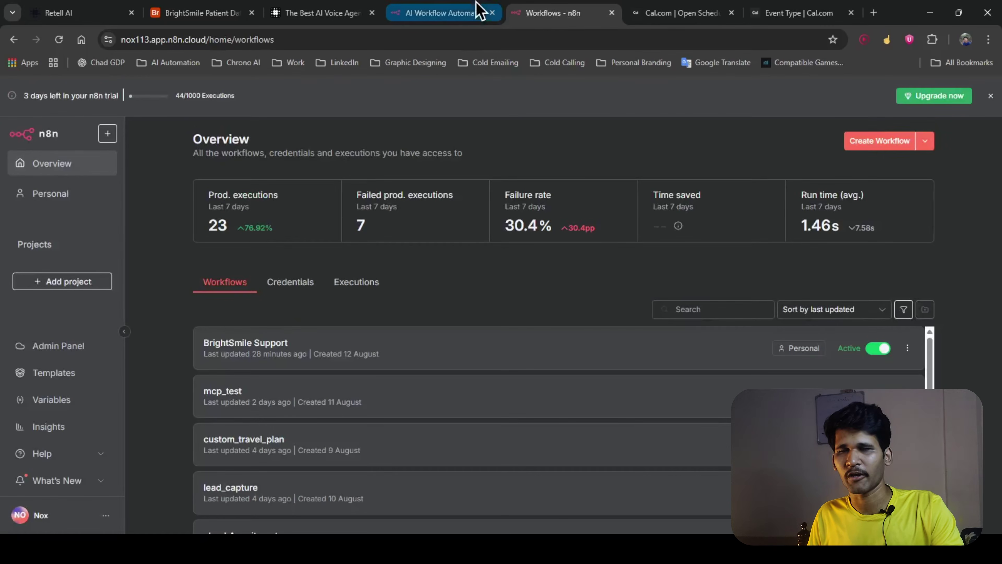
Step: Open the BrightSmile Support workflow and bring the Webhook, Switch and all four branches into focus
{"action": "left_click", "coordinate": [344, 369]}
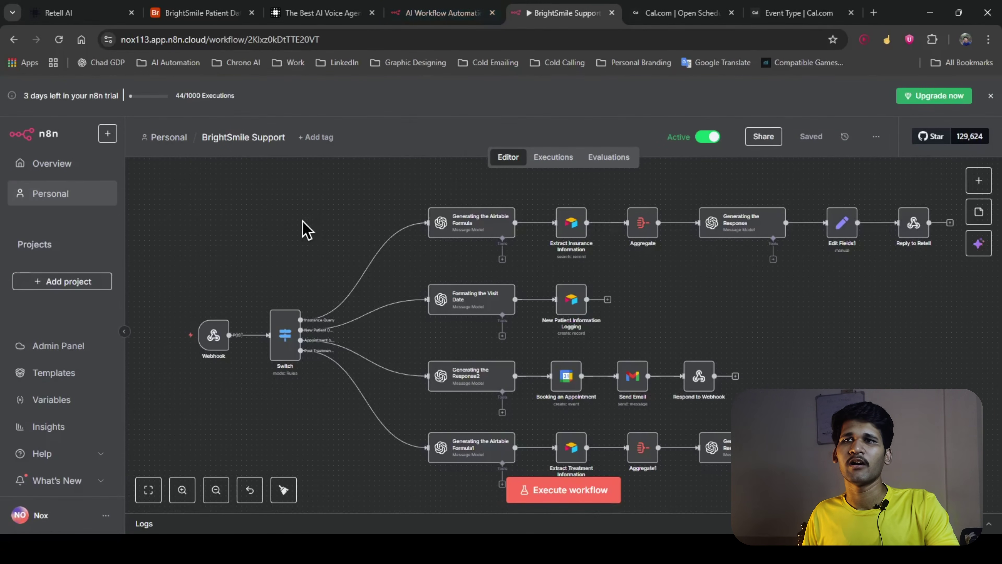
{"action": "scroll", "coordinate": [301, 219], "scroll_direction": "down", "scroll_amount": 2}
{"action": "left_click_drag", "start_coordinate": [301, 302], "coordinate": [350, 334]}
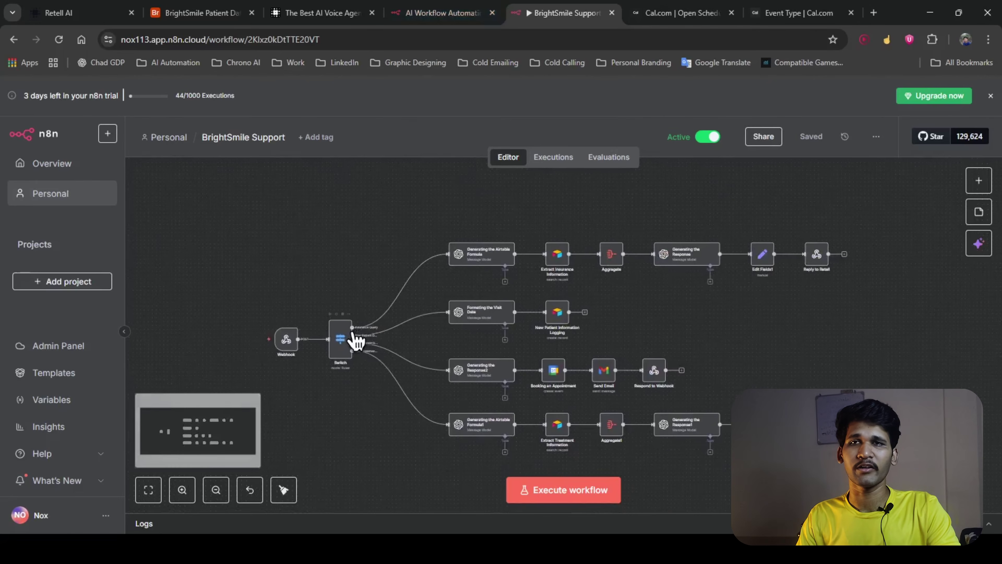
Step: Search the node library for "web" to show the Webhook trigger, and close the library without adding anything
{"action": "scroll", "coordinate": [350, 334], "scroll_direction": "up", "scroll_amount": 2}
{"action": "scroll", "coordinate": [398, 340], "scroll_direction": "down", "scroll_amount": 1}
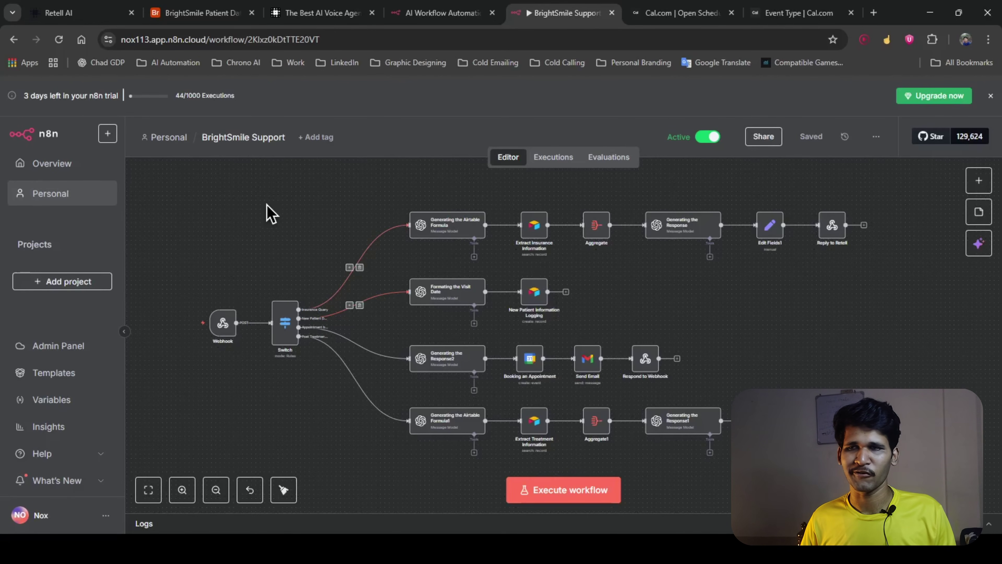
{"action": "scroll", "coordinate": [242, 307], "scroll_direction": "up", "scroll_amount": 5}
{"action": "scroll", "coordinate": [422, 245], "scroll_direction": "up", "scroll_amount": 1}
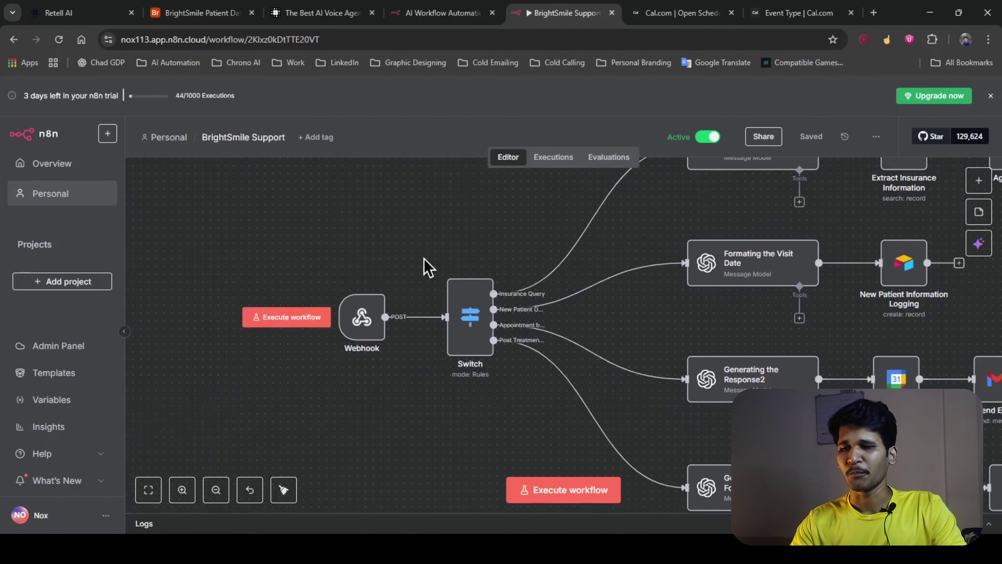
{"action": "key", "text": "Tab"}
{"action": "scroll", "coordinate": [839, 369], "scroll_direction": "down", "scroll_amount": 2}
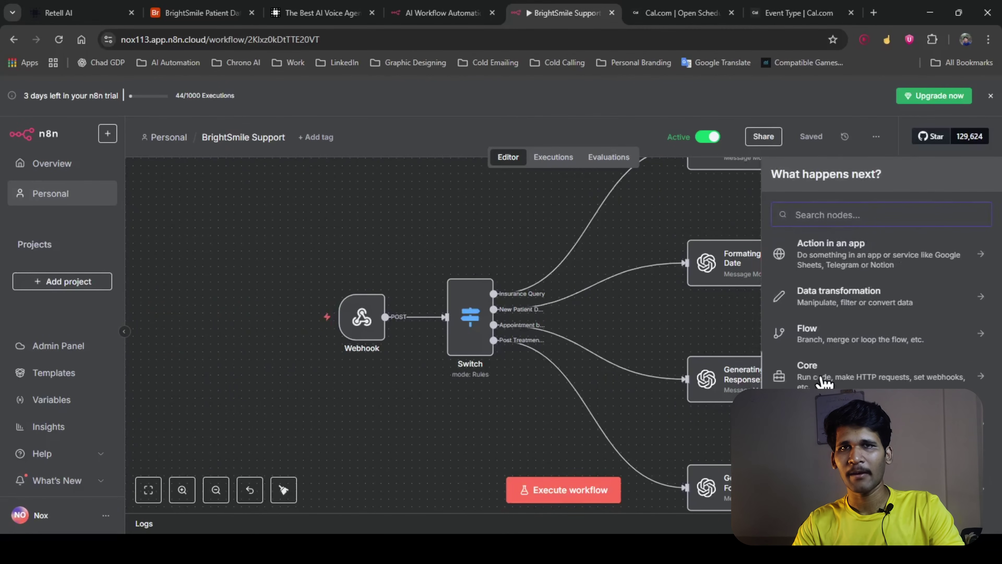
{"action": "scroll", "coordinate": [821, 379], "scroll_direction": "up", "scroll_amount": 2}
{"action": "type", "text": "web"}
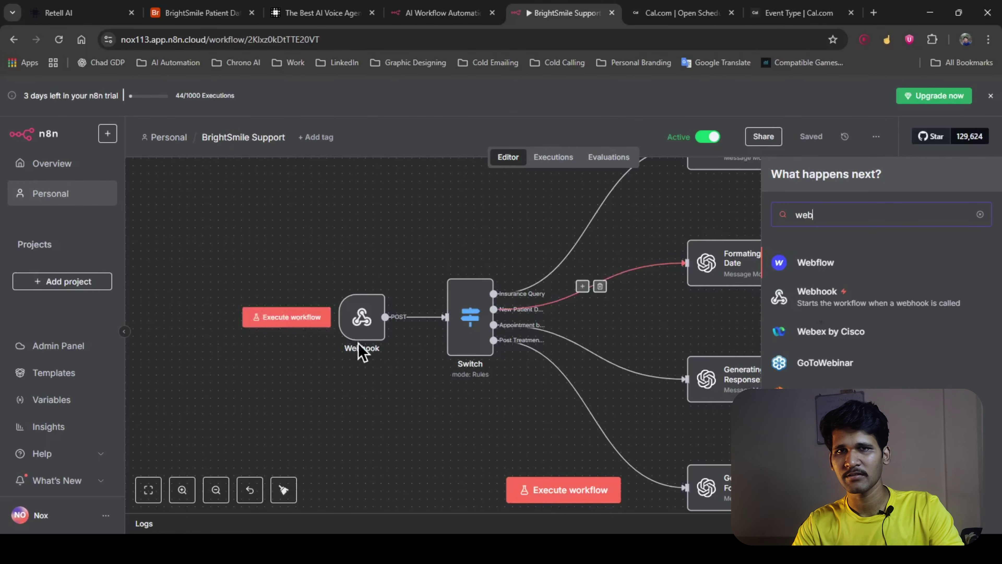
{"action": "left_click", "coordinate": [403, 274]}
Step: Open the Webhook node, examine its path, HTTP method choices and Respond options, and return to the canvas
{"action": "scroll", "coordinate": [402, 273], "scroll_direction": "up", "scroll_amount": 4}
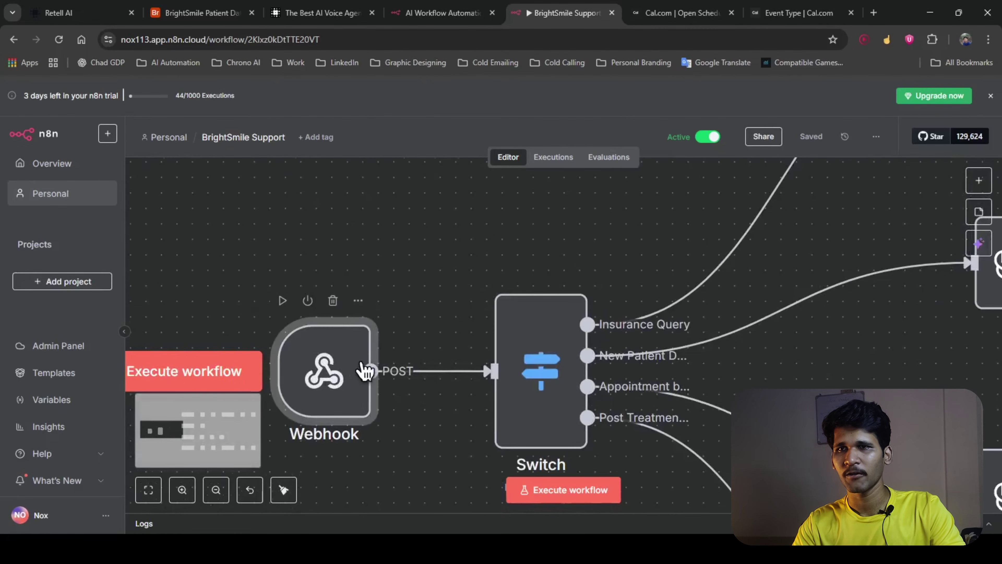
{"action": "double_click", "coordinate": [365, 371]}
{"action": "left_click_drag", "start_coordinate": [306, 316], "coordinate": [245, 316]}
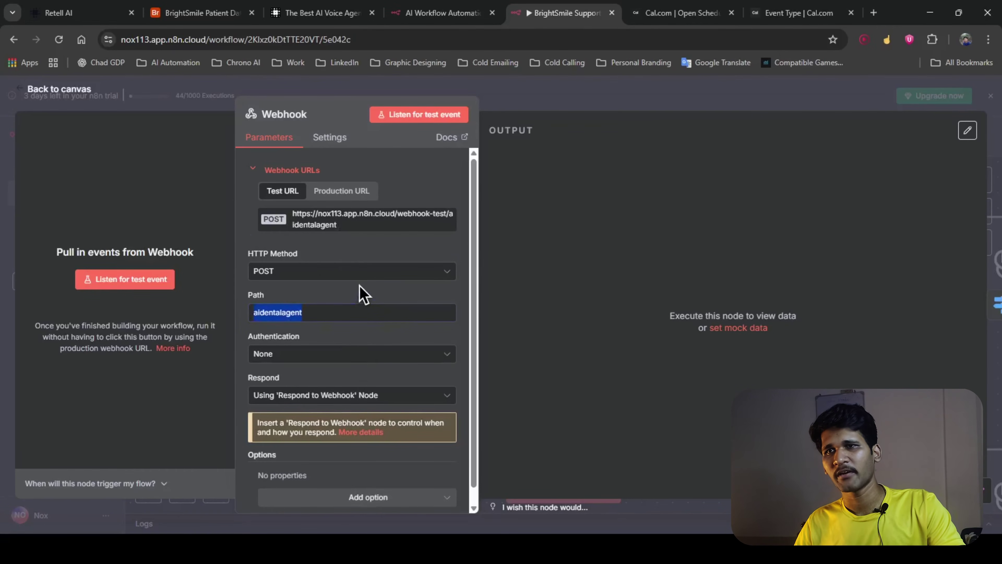
{"action": "left_click", "coordinate": [329, 288]}
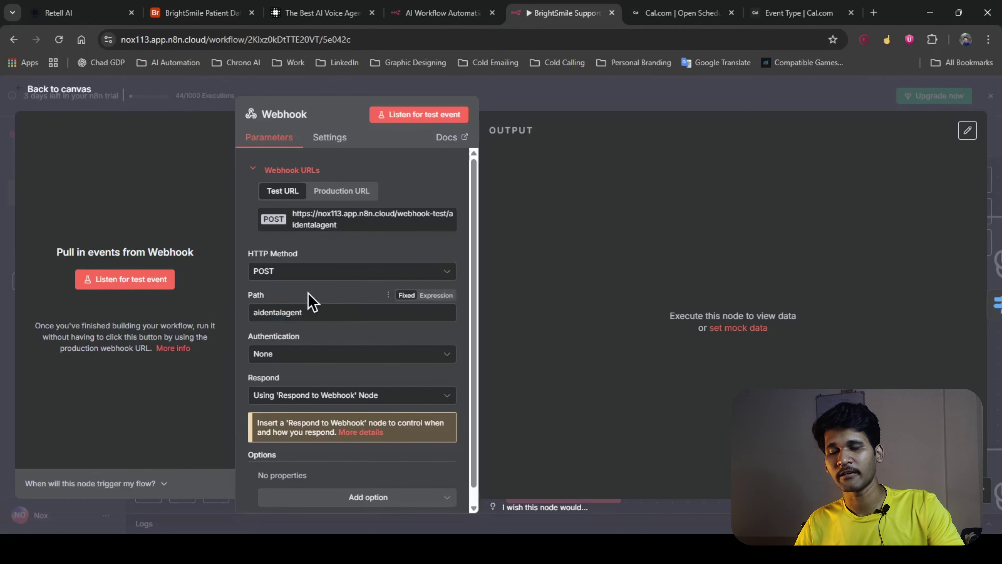
{"action": "left_click", "coordinate": [339, 273]}
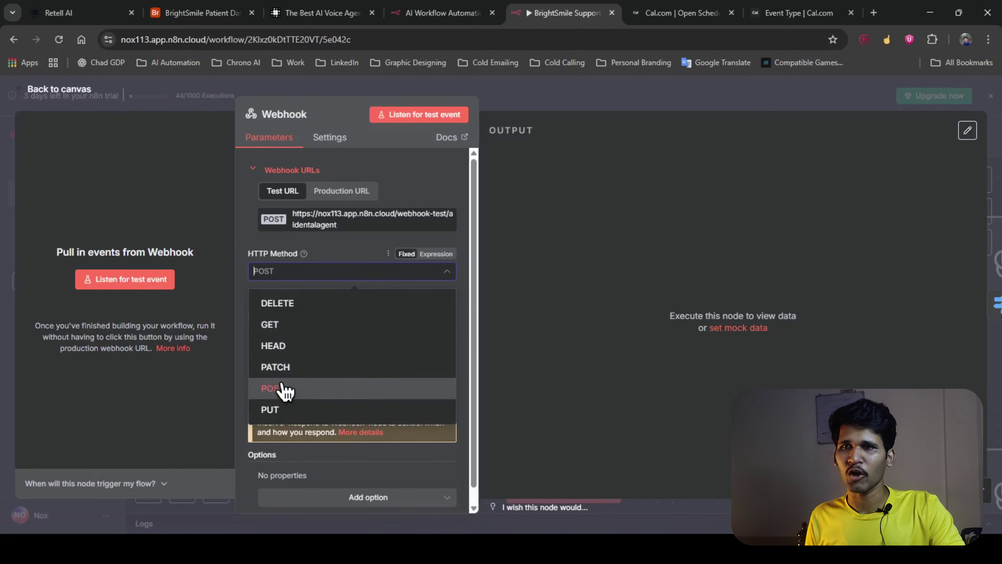
{"action": "left_click", "coordinate": [353, 241]}
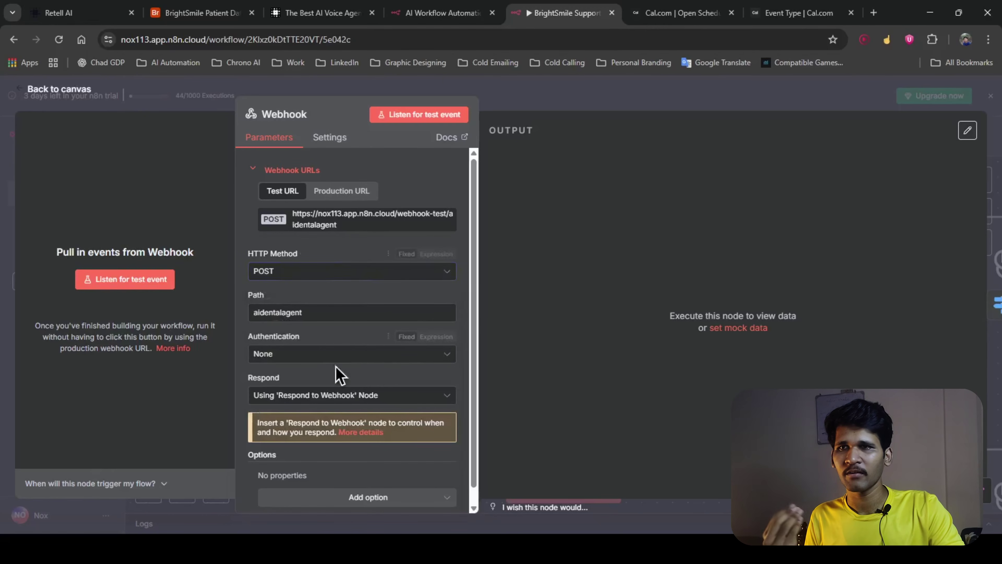
{"action": "left_click", "coordinate": [392, 398]}
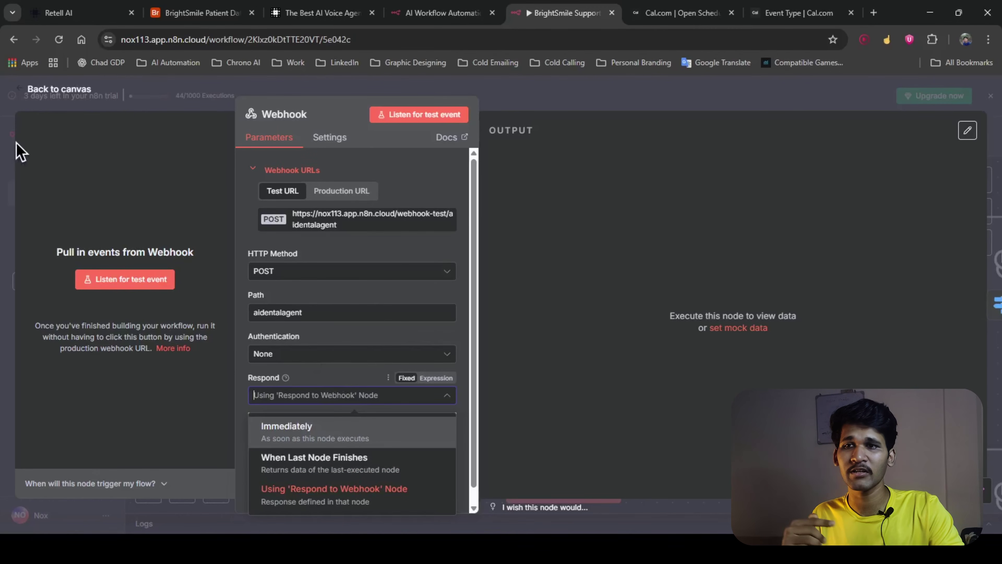
{"action": "left_click", "coordinate": [57, 90]}
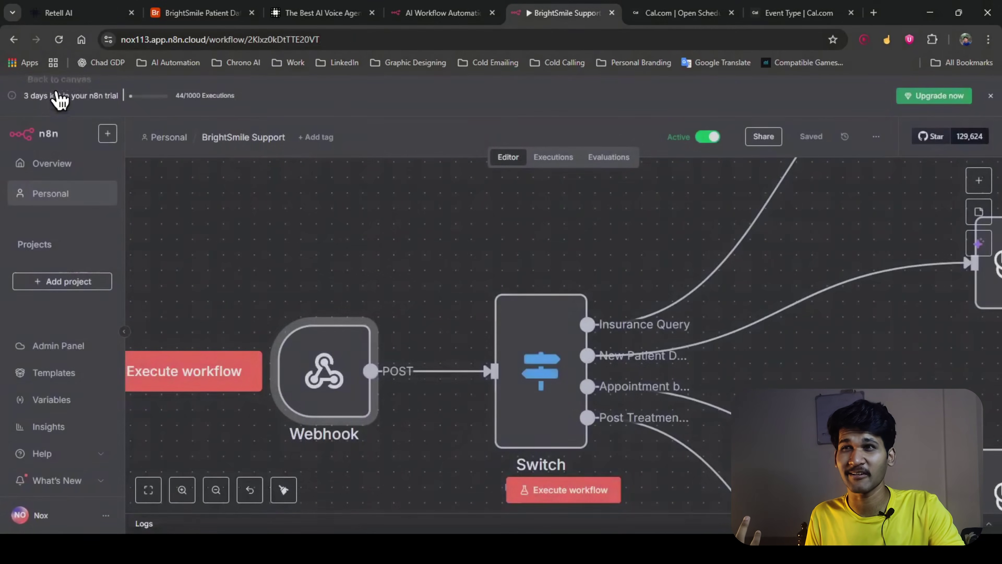
Step: Search the node library for "swi" to show the Switch node, and close the library without adding anything
{"action": "scroll", "coordinate": [355, 375], "scroll_direction": "right", "scroll_amount": 5}
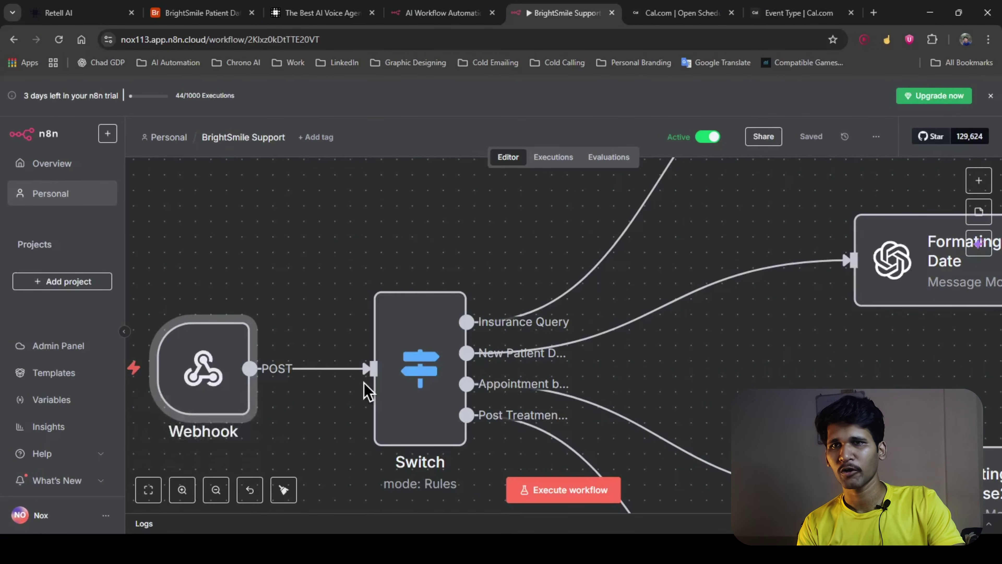
{"action": "left_click", "coordinate": [642, 304]}
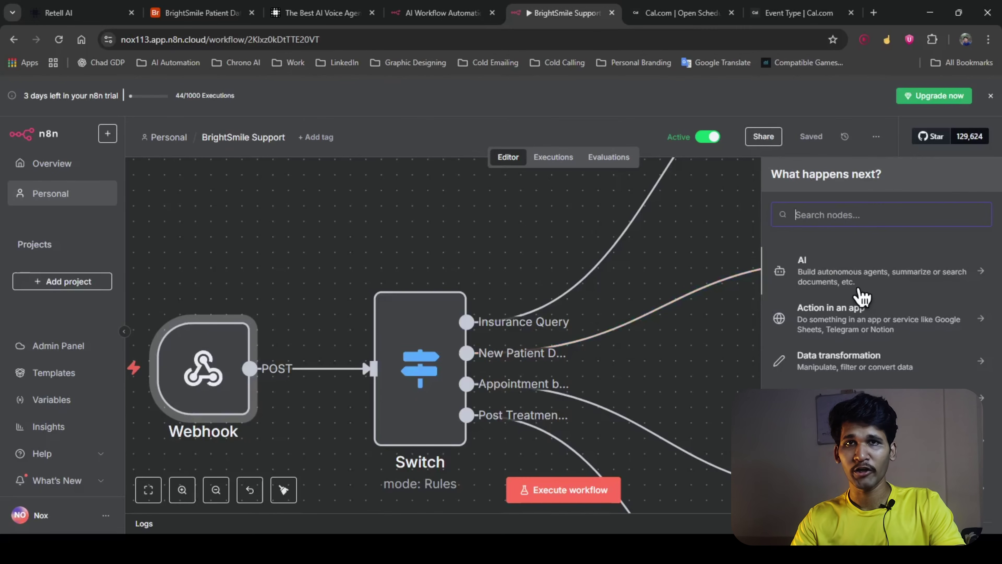
{"action": "type", "text": "swi"}
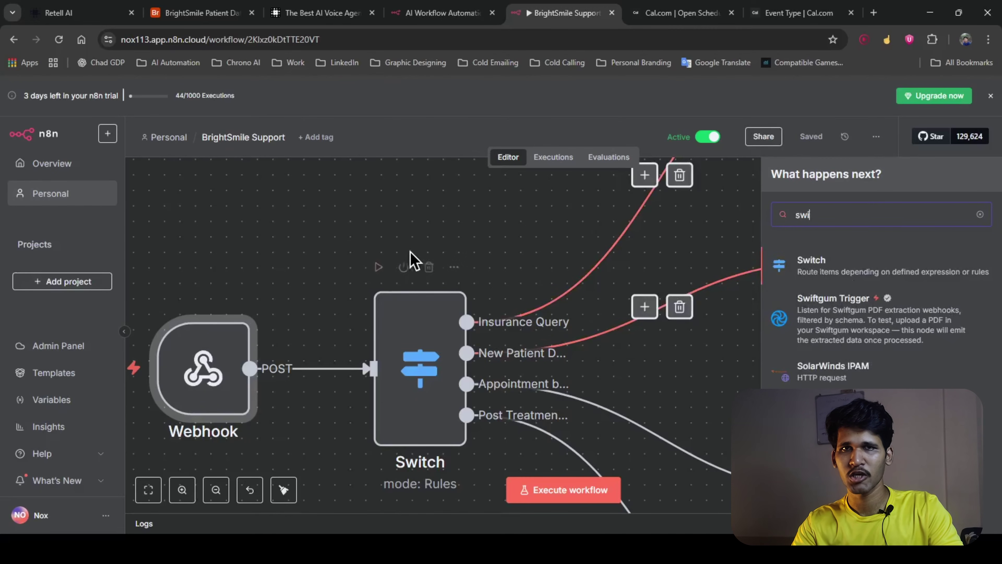
{"action": "left_click", "coordinate": [349, 276]}
Step: Add an empty routing rule after the Post Treatment Procedure rule in the Switch node and return to the canvas
{"action": "double_click", "coordinate": [425, 358]}
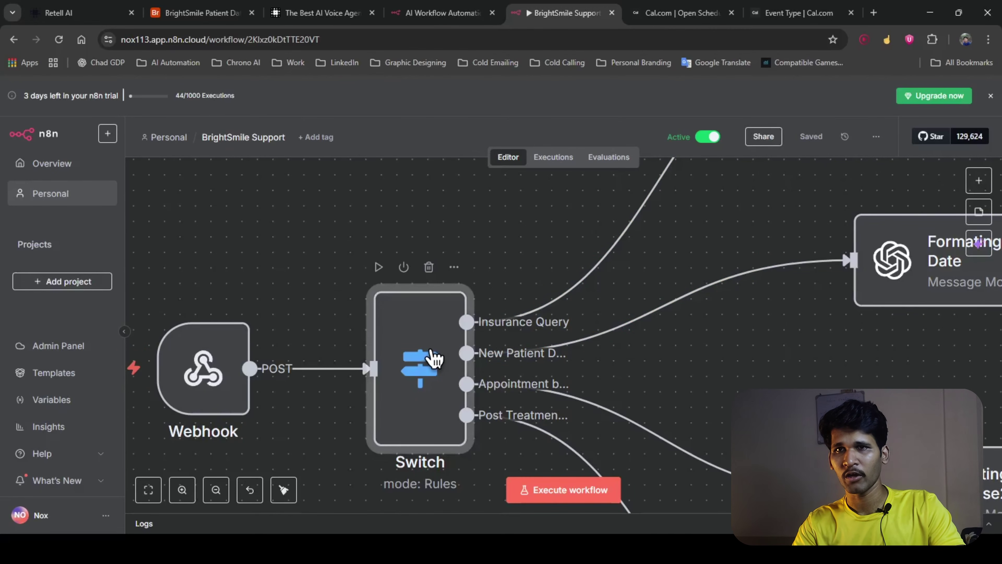
{"action": "scroll", "coordinate": [479, 379], "scroll_direction": "down", "scroll_amount": 10}
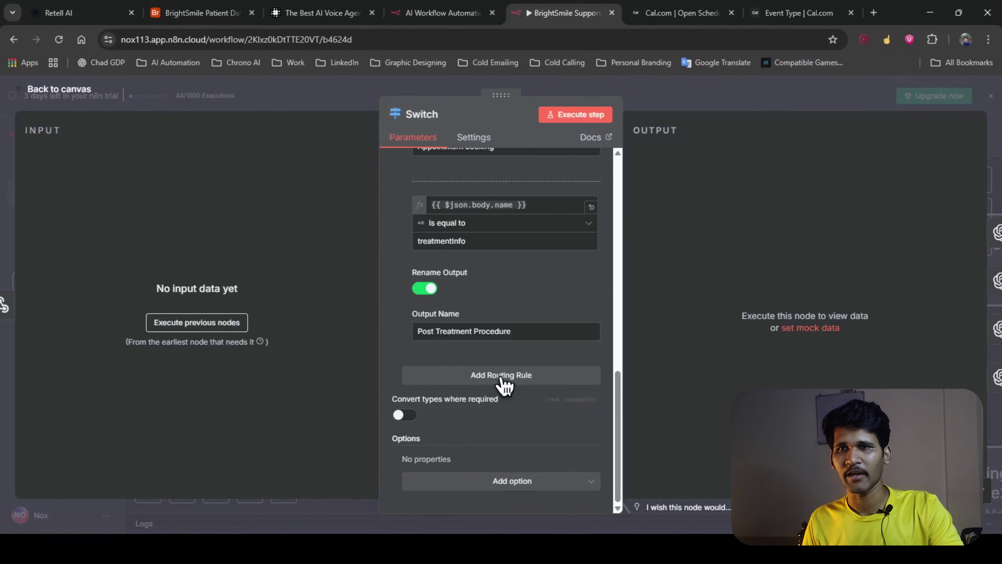
{"action": "left_click", "coordinate": [533, 377]}
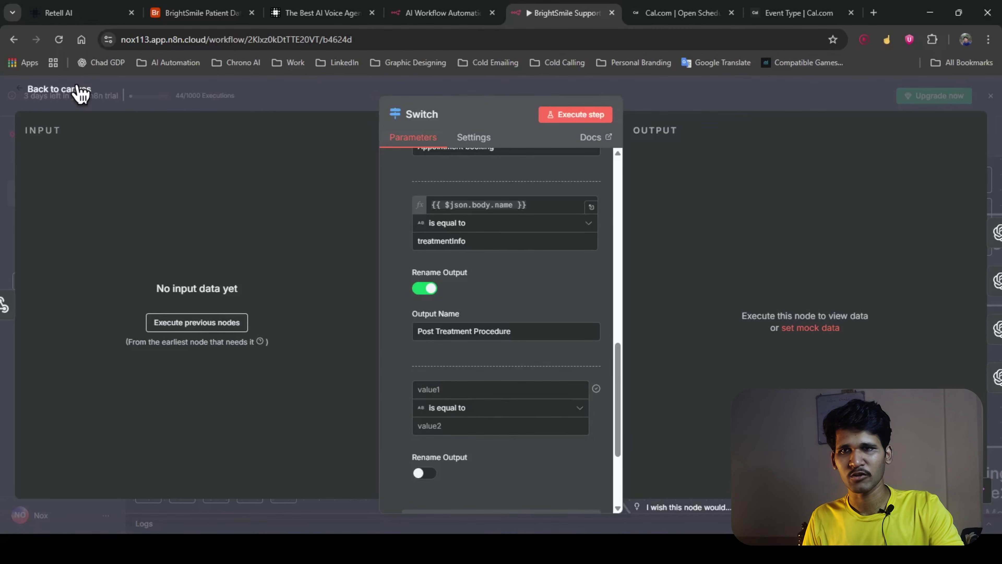
{"action": "left_click", "coordinate": [81, 93]}
{"action": "scroll", "coordinate": [352, 361], "scroll_direction": "down", "scroll_amount": 2}
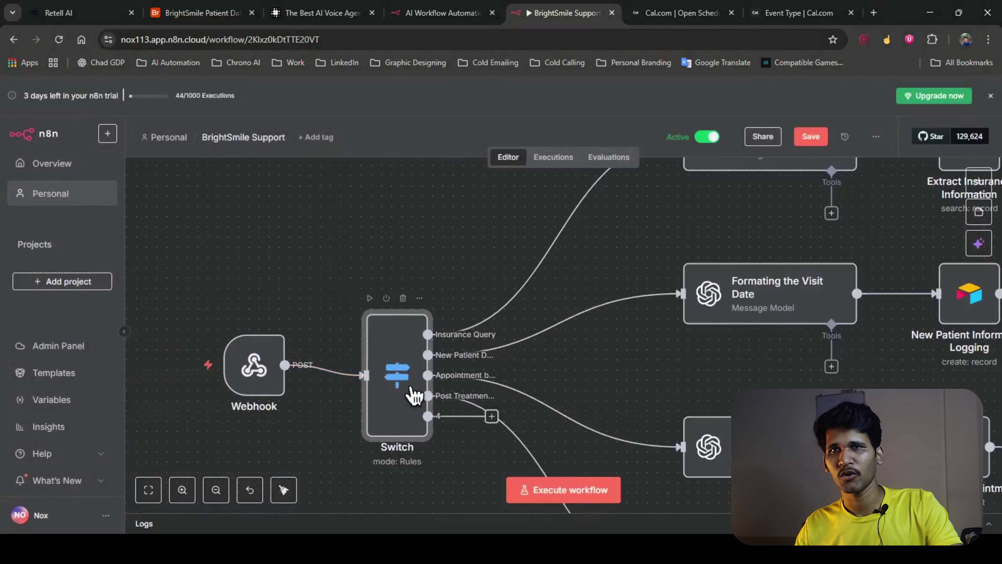
{"action": "double_click", "coordinate": [413, 398]}
{"action": "key", "text": "Escape"}
Step: Copy the data of the Aug 14, 20:45:22 execution into the workflow editor
{"action": "left_click", "coordinate": [570, 160]}
{"action": "scroll", "coordinate": [231, 388], "scroll_direction": "down", "scroll_amount": 3}
{"action": "scroll", "coordinate": [233, 385], "scroll_direction": "down", "scroll_amount": 2}
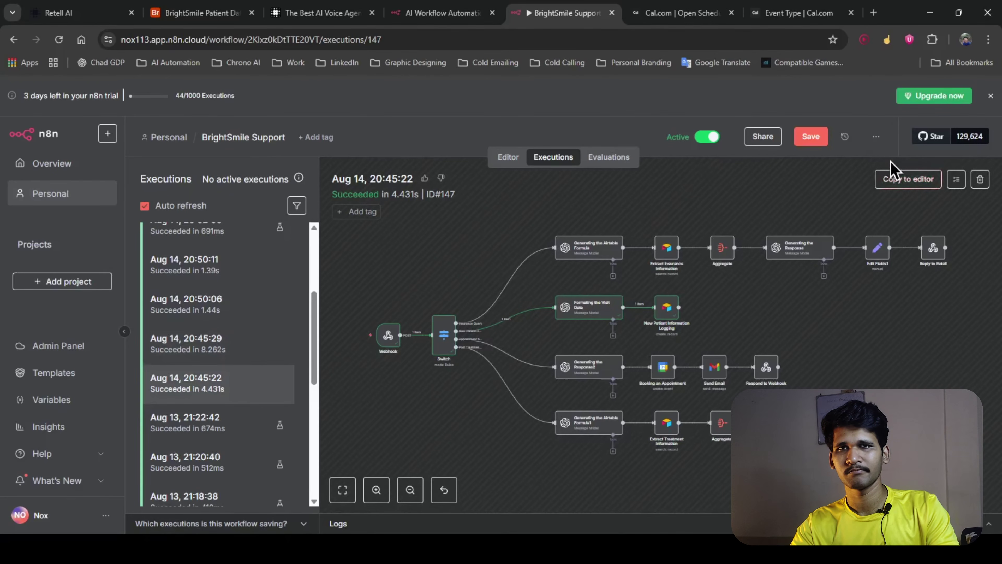
{"action": "left_click", "coordinate": [941, 179]}
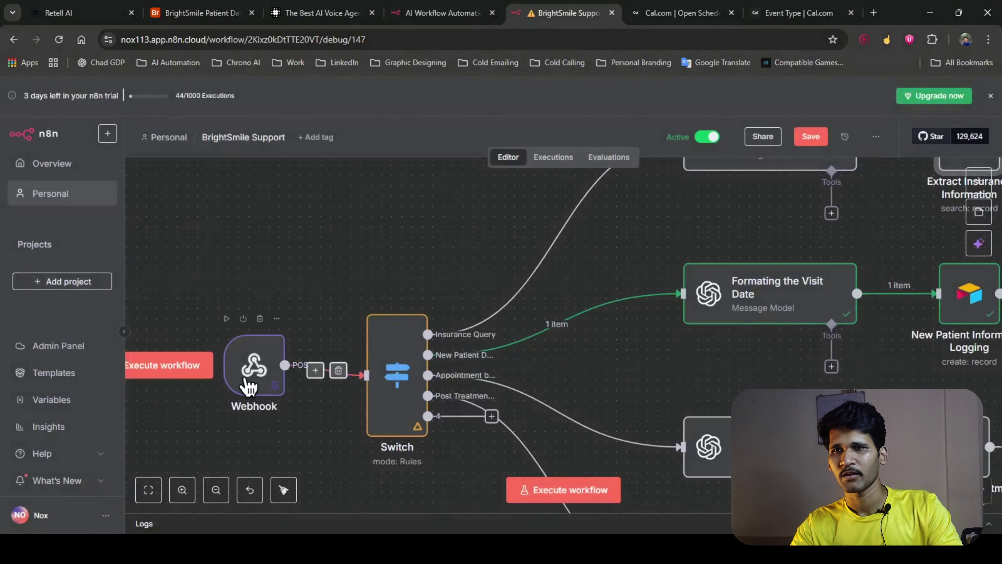
Step: Run the Webhook and Switch nodes on the copied execution data and check the Switch node's output
{"action": "left_click_drag", "start_coordinate": [248, 384], "coordinate": [222, 390]}
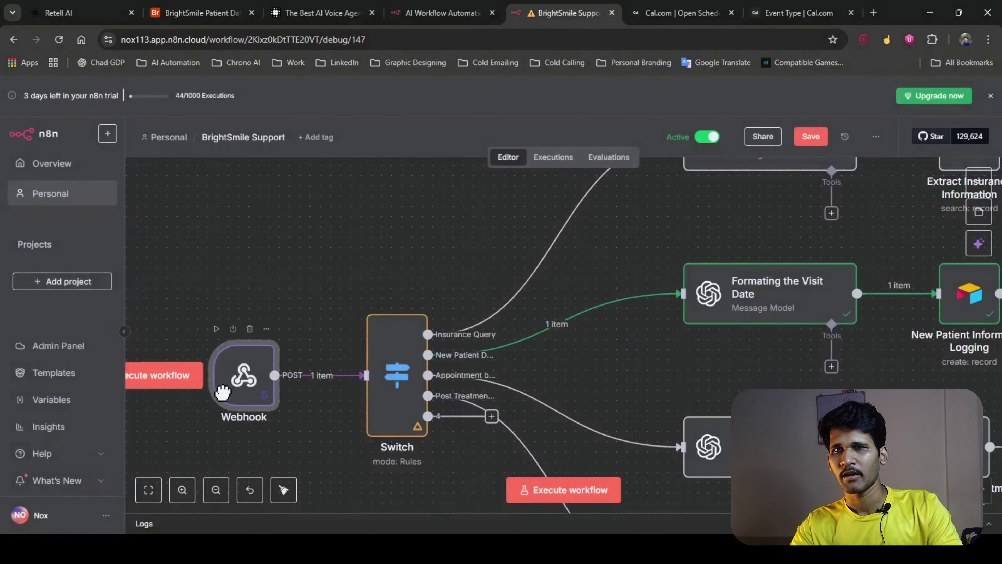
{"action": "left_click", "coordinate": [217, 329]}
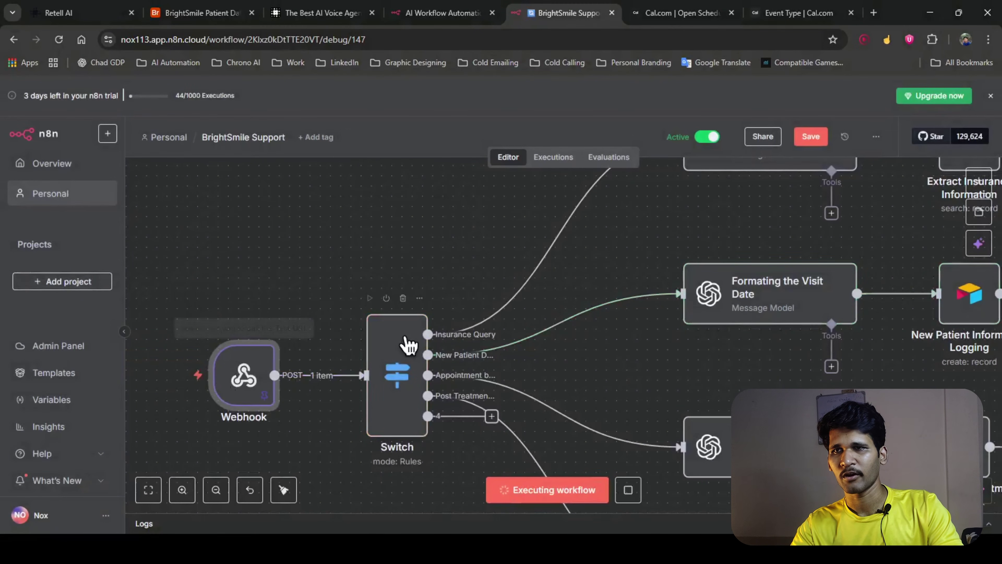
{"action": "left_click", "coordinate": [371, 299]}
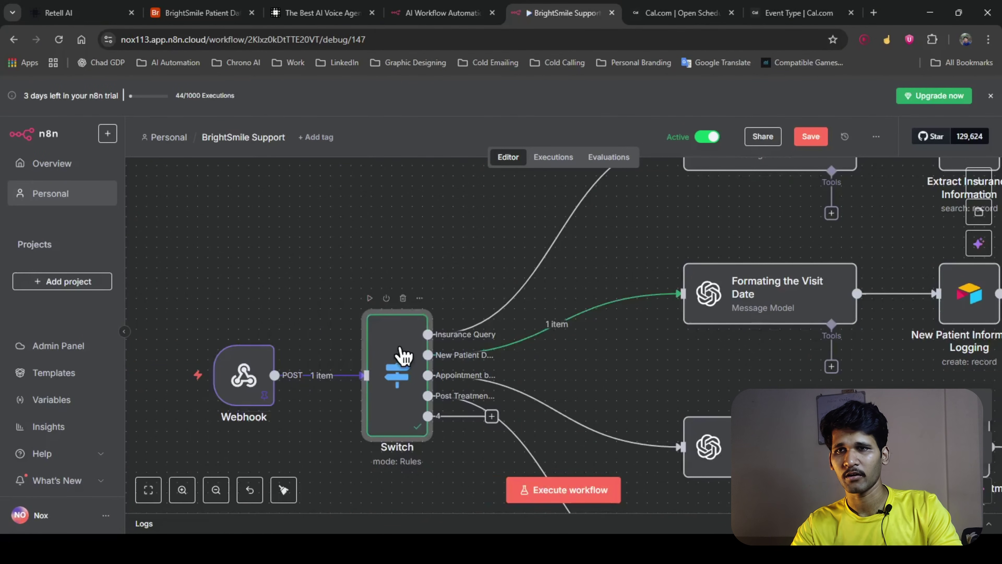
{"action": "double_click", "coordinate": [400, 355]}
{"action": "key", "text": "Escape"}
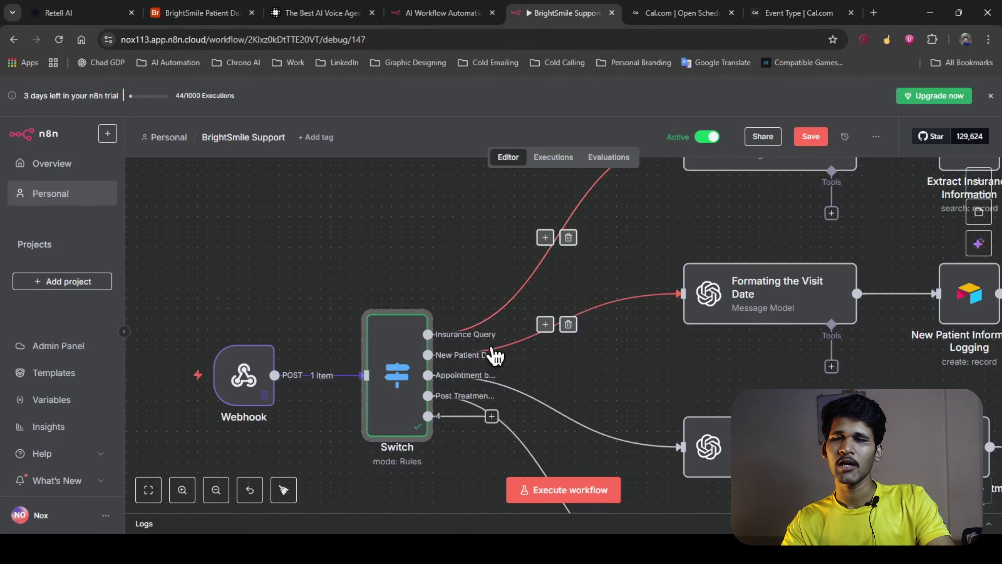
Step: Open the Webhook node to view its pinned output data, and return to the canvas
{"action": "left_click", "coordinate": [237, 387]}
{"action": "double_click", "coordinate": [235, 391]}
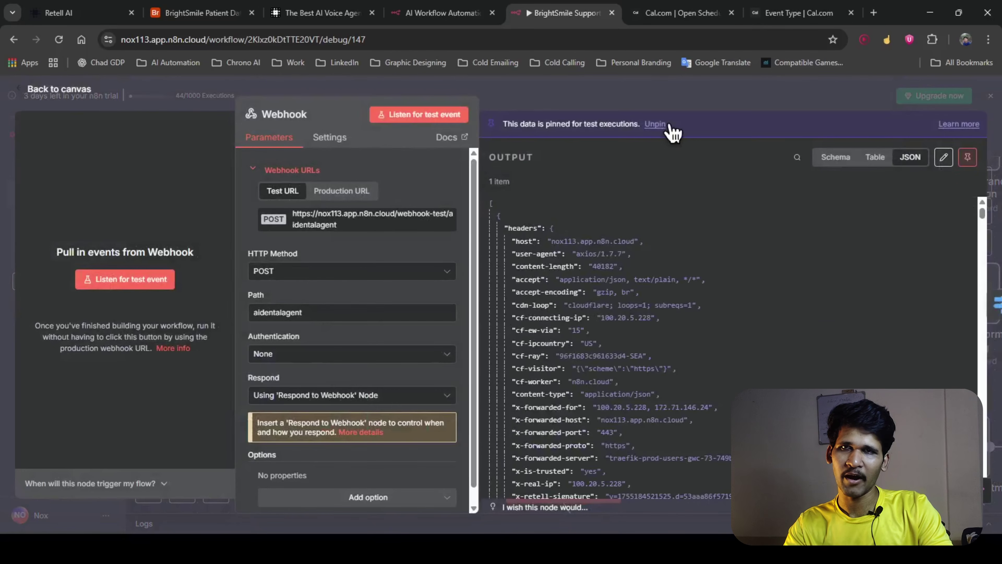
{"action": "left_click", "coordinate": [48, 95]}
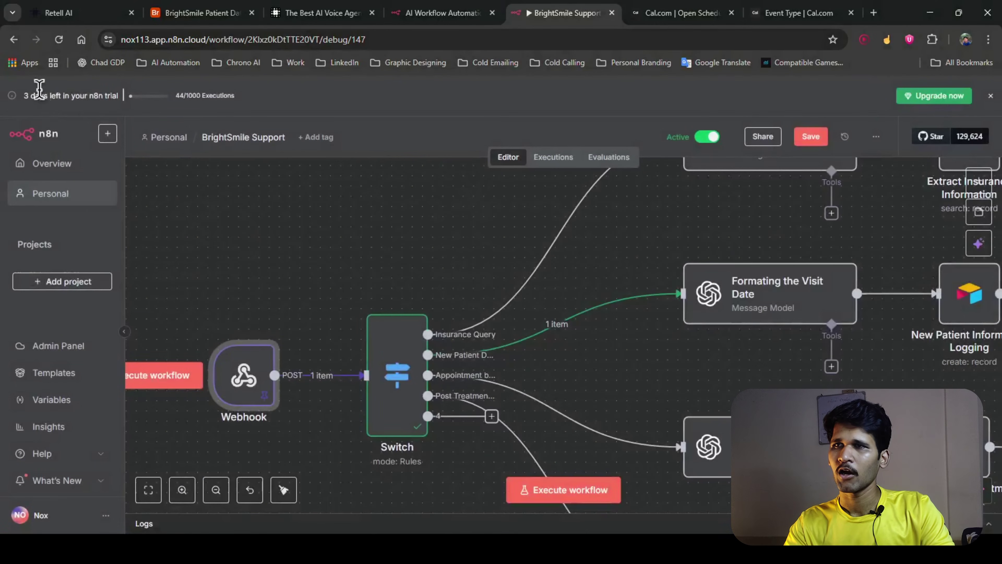
Step: Open the Switch node and collapse the headers and call sections of its input to inspect the body's name and args fields
{"action": "left_click_drag", "start_coordinate": [482, 357], "coordinate": [552, 328]}
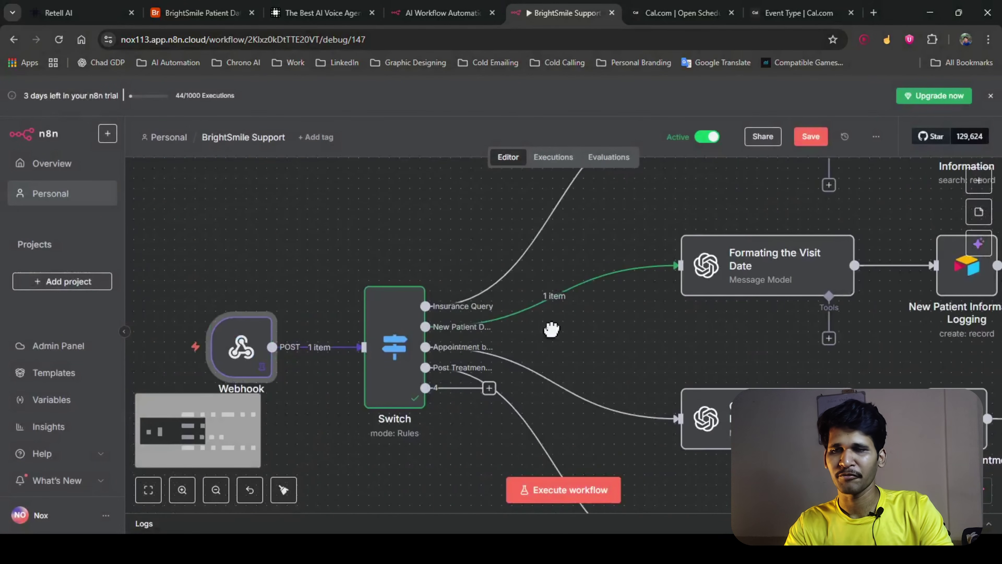
{"action": "double_click", "coordinate": [389, 341]}
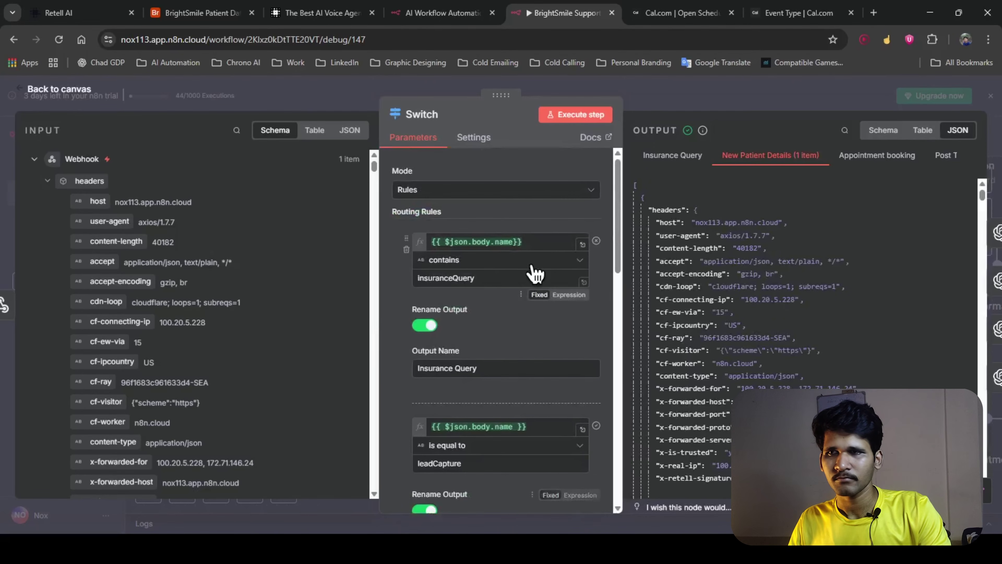
{"action": "scroll", "coordinate": [477, 402], "scroll_direction": "down", "scroll_amount": 4}
{"action": "scroll", "coordinate": [476, 403], "scroll_direction": "up", "scroll_amount": 4}
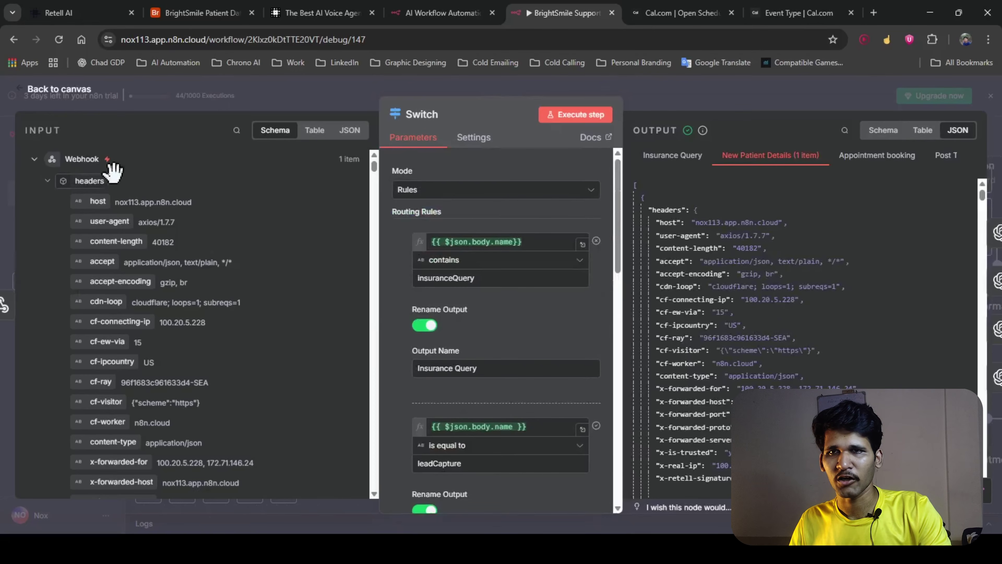
{"action": "left_click", "coordinate": [48, 181]}
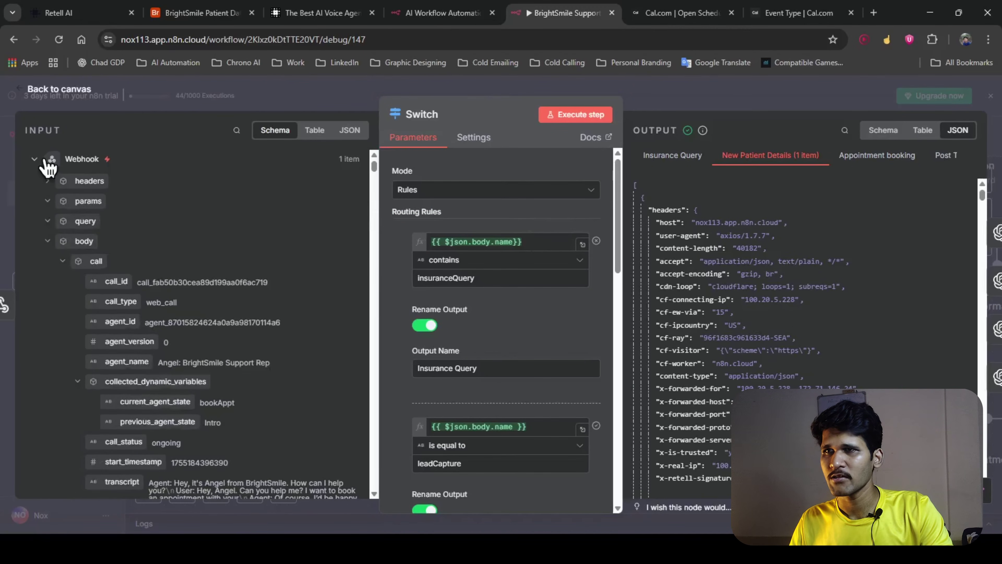
{"action": "left_click", "coordinate": [62, 262]}
{"action": "scroll", "coordinate": [70, 296], "scroll_direction": "down", "scroll_amount": 2}
{"action": "scroll", "coordinate": [119, 288], "scroll_direction": "up", "scroll_amount": 2}
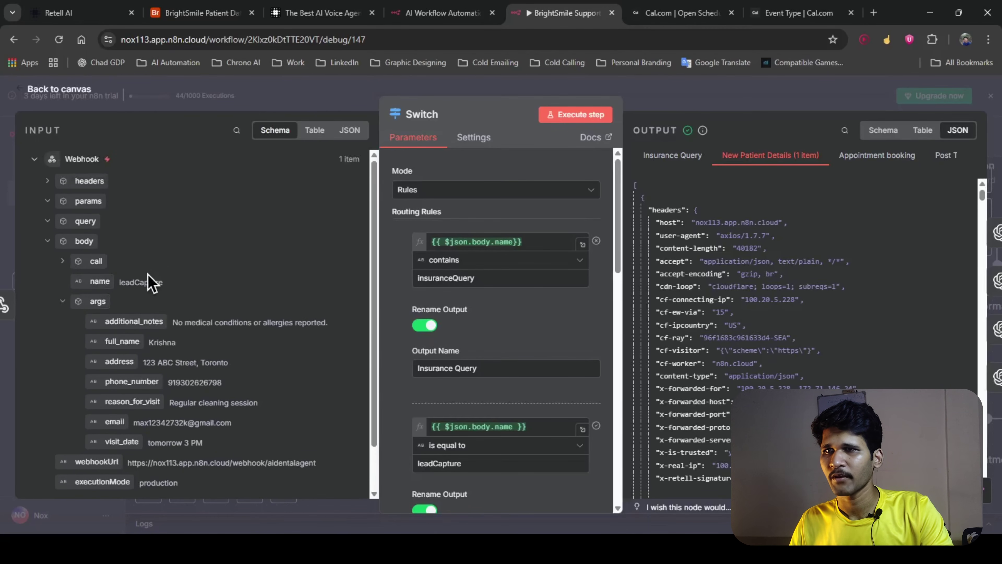
{"action": "left_click_drag", "start_coordinate": [99, 281], "coordinate": [236, 316]}
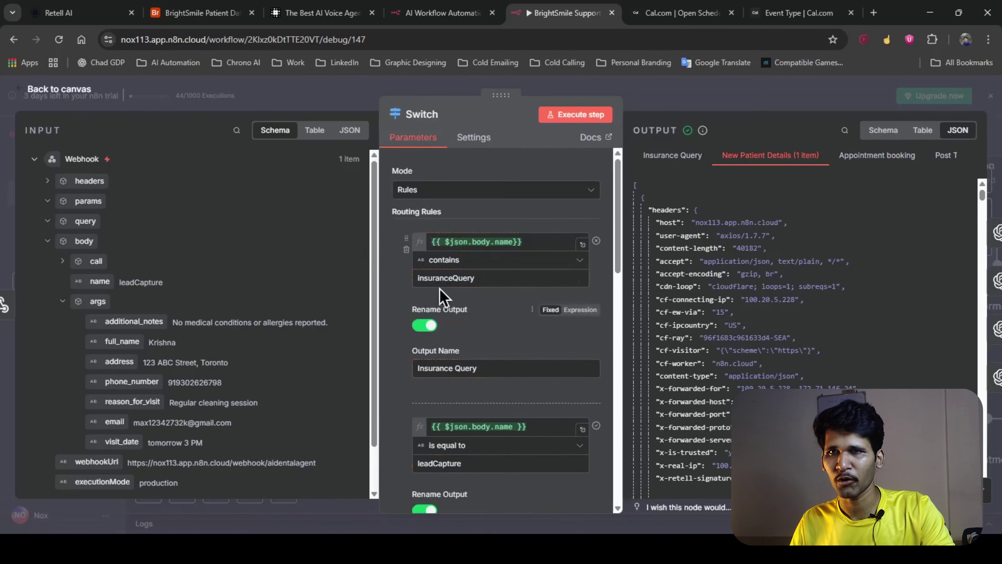
Step: Review how each Switch routing rule compares the body name with its function name and labels the output
{"action": "scroll", "coordinate": [484, 247], "scroll_direction": "down", "scroll_amount": 8}
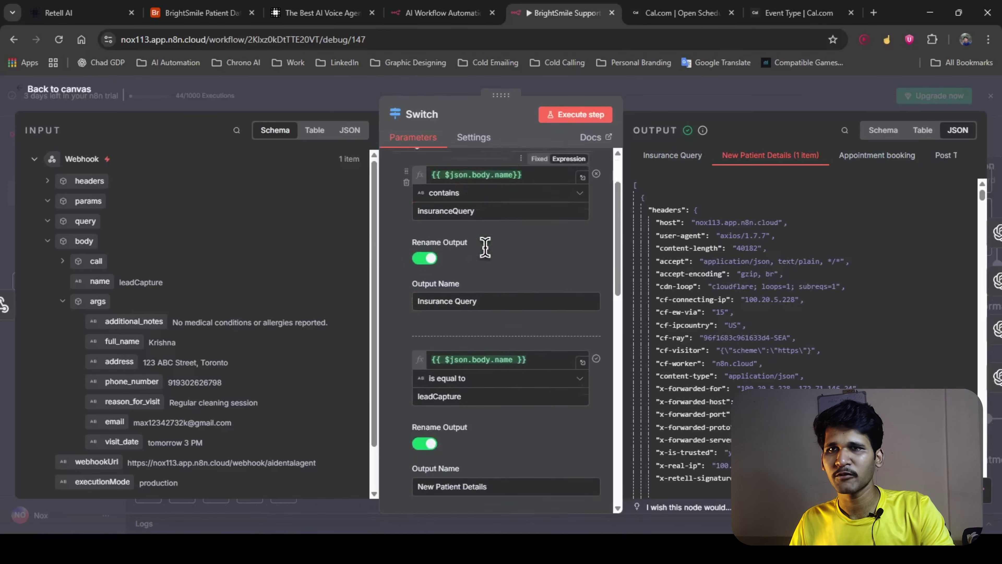
{"action": "scroll", "coordinate": [511, 326], "scroll_direction": "down", "scroll_amount": 5}
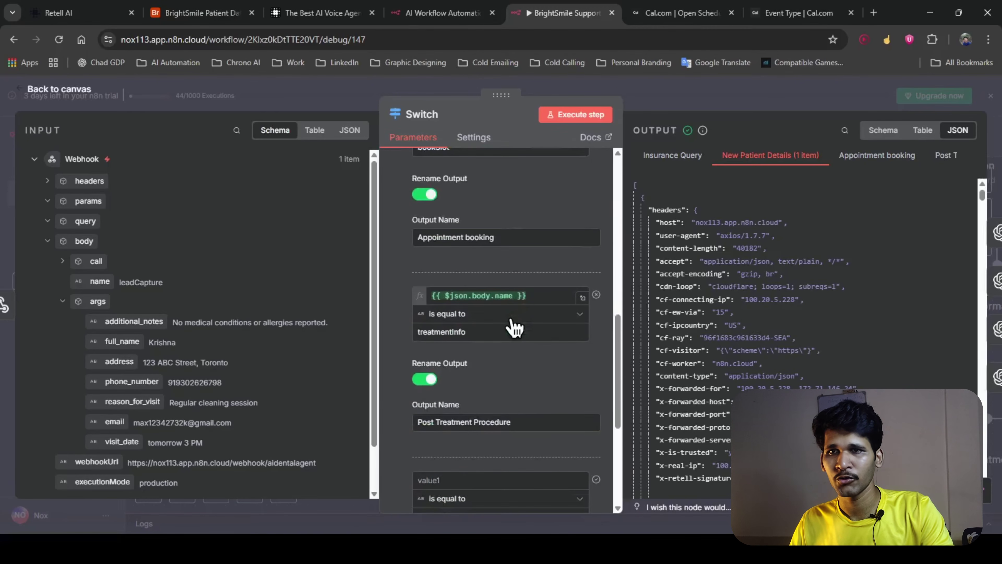
{"action": "scroll", "coordinate": [510, 326], "scroll_direction": "up", "scroll_amount": 4}
{"action": "scroll", "coordinate": [509, 327], "scroll_direction": "down", "scroll_amount": 4}
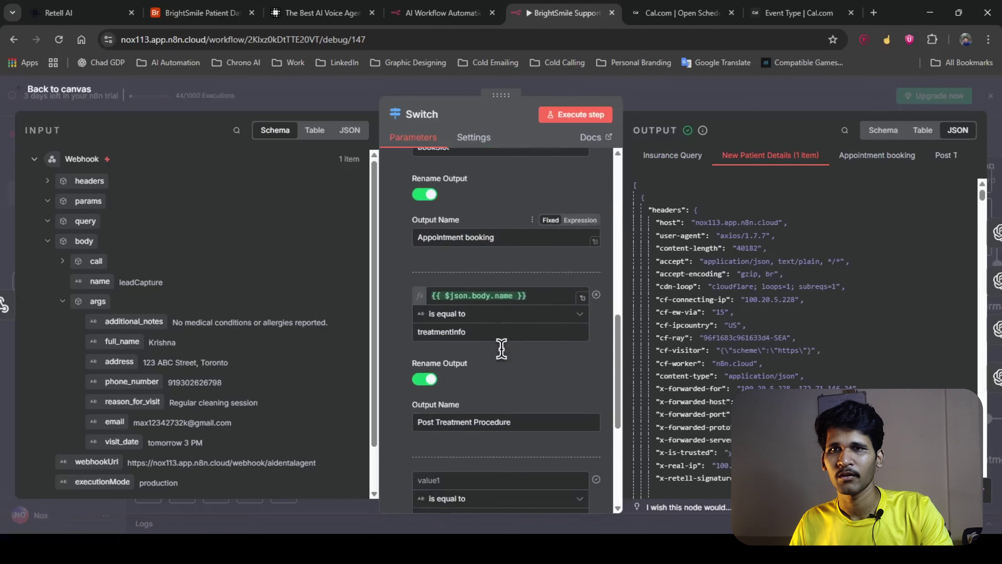
Step: Fill the empty Switch routing rule so the body name is equal to leadCapture as a trial, and delete that extra rule
{"action": "scroll", "coordinate": [477, 403], "scroll_direction": "down", "scroll_amount": 5}
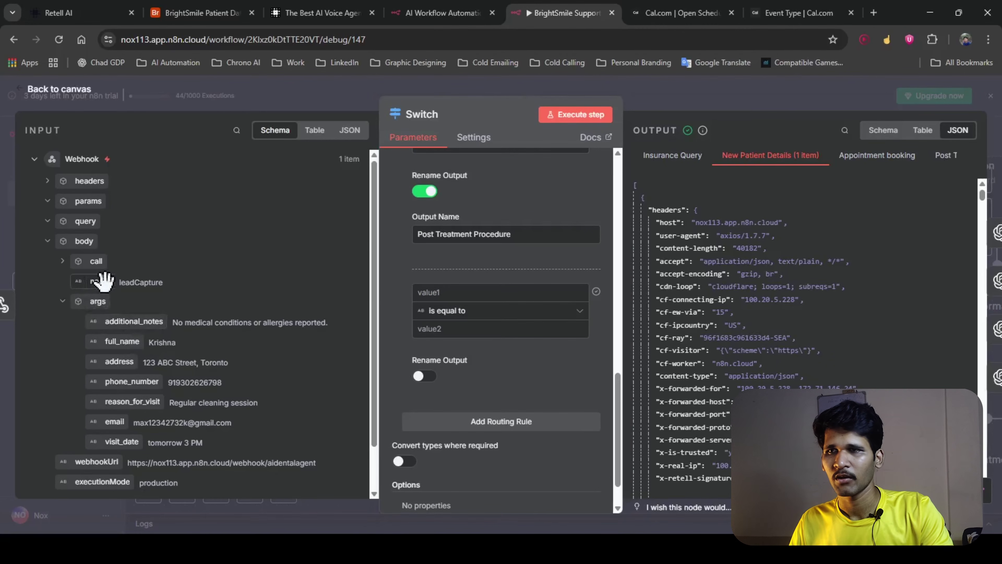
{"action": "left_click_drag", "start_coordinate": [91, 281], "coordinate": [457, 292]}
{"action": "left_click", "coordinate": [174, 277]}
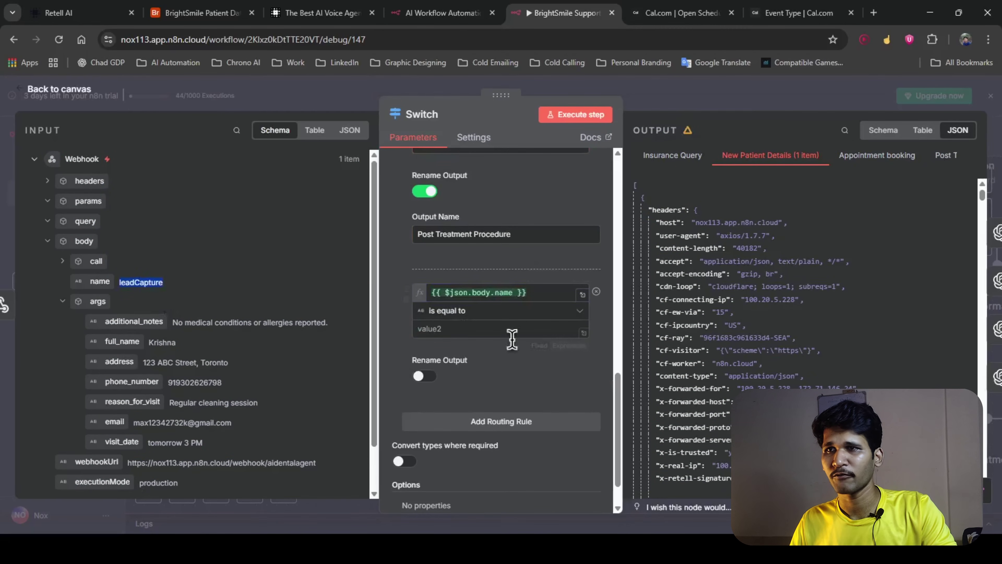
{"action": "left_click", "coordinate": [478, 335]}
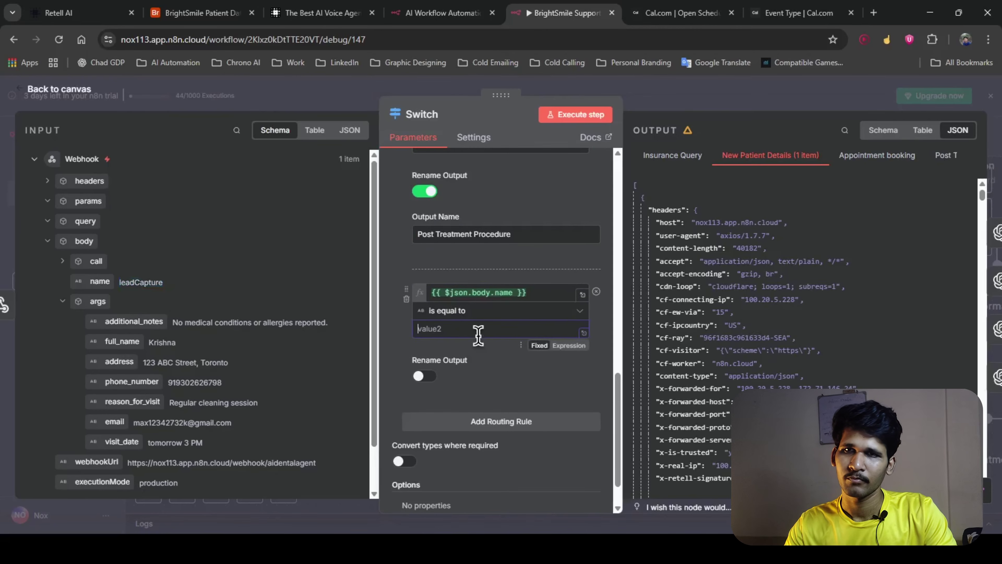
{"action": "left_click", "coordinate": [524, 322]}
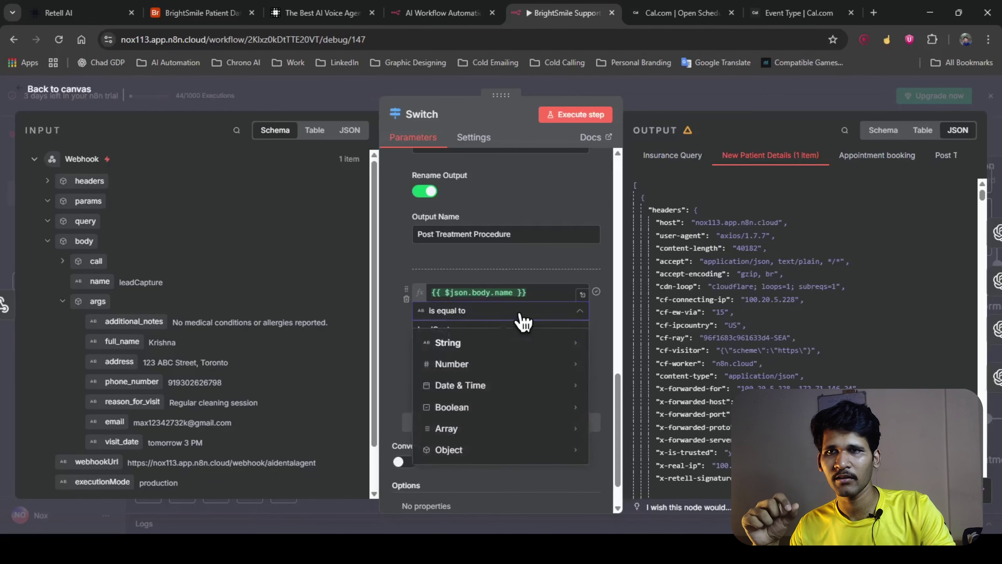
{"action": "mouse_move", "coordinate": [496, 353]}
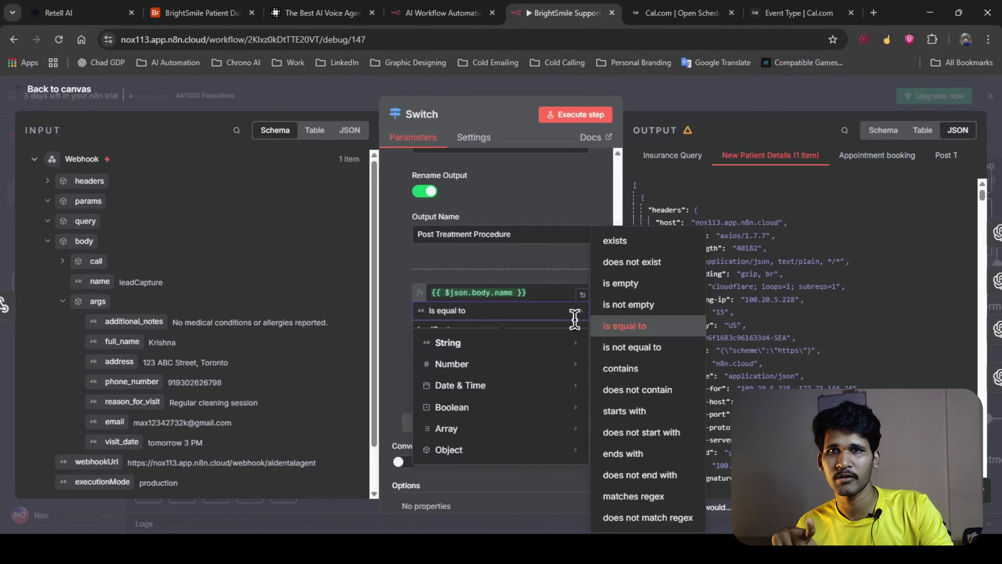
{"action": "left_click", "coordinate": [491, 273]}
{"action": "mouse_move", "coordinate": [596, 295]}
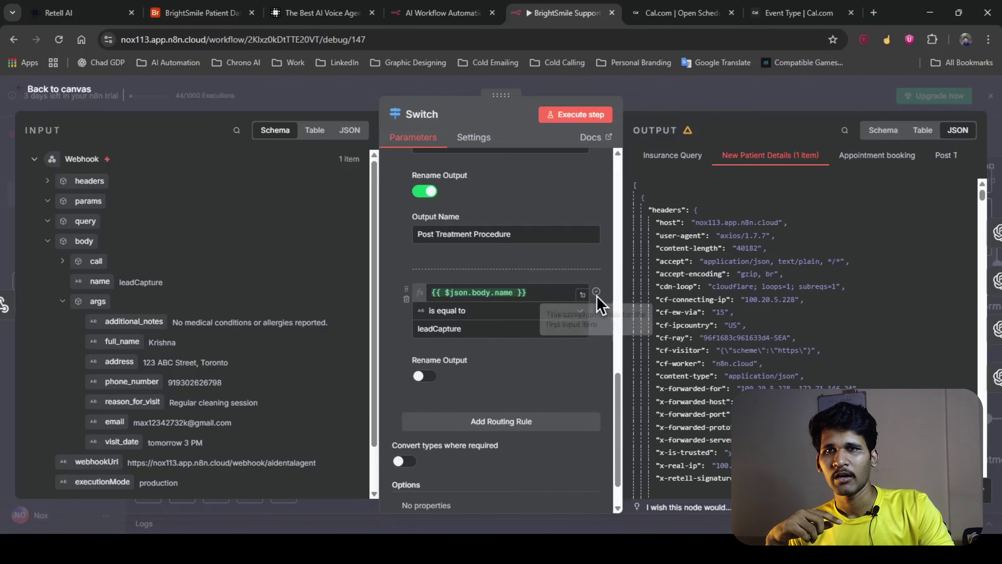
{"action": "left_click", "coordinate": [407, 300]}
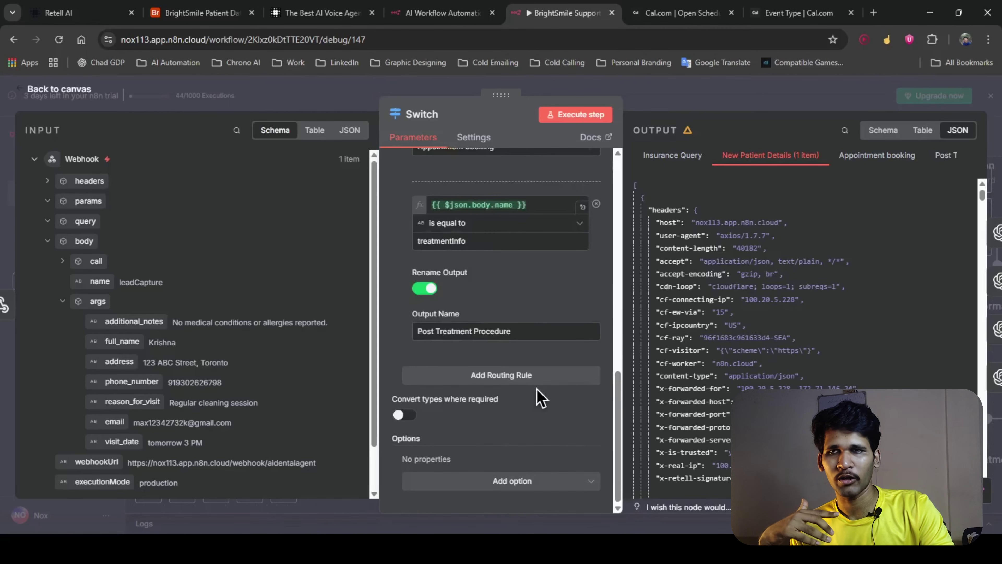
Step: Review which function name each of the four remaining Switch routing rules matches, from the insurance query through the treatment procedure rule
{"action": "scroll", "coordinate": [445, 385], "scroll_direction": "up", "scroll_amount": 4}
{"action": "scroll", "coordinate": [445, 387], "scroll_direction": "down", "scroll_amount": 3}
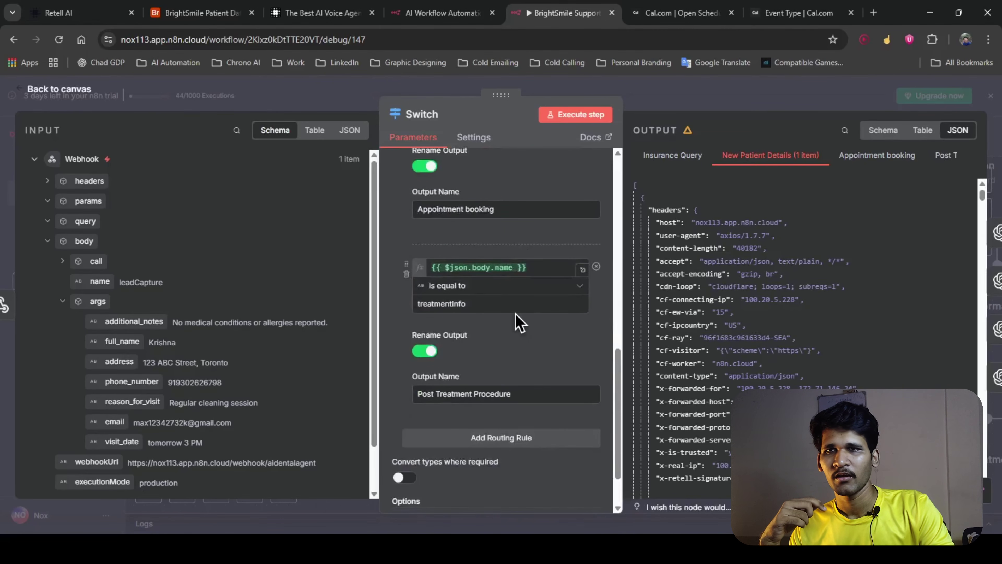
{"action": "scroll", "coordinate": [478, 386], "scroll_direction": "up", "scroll_amount": 5}
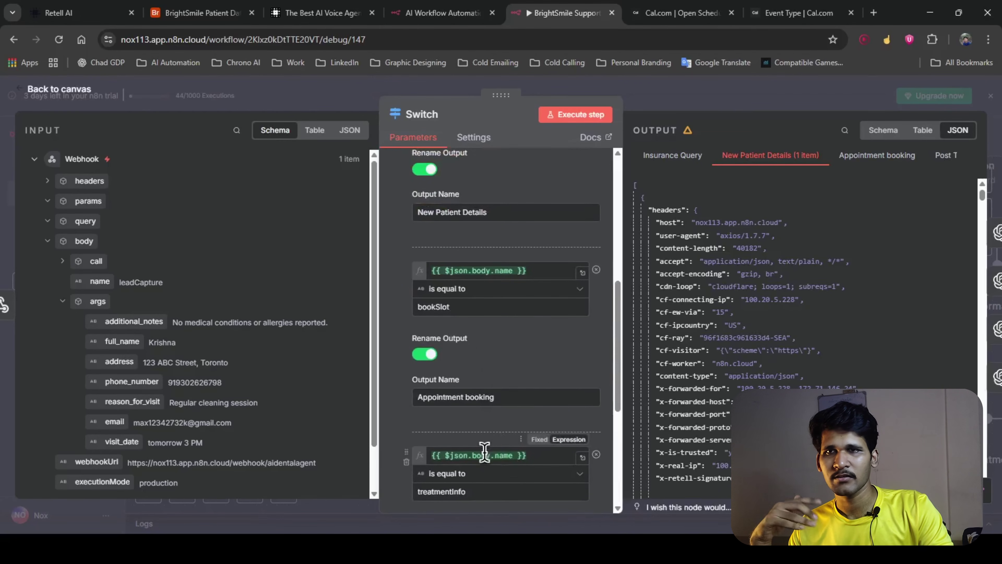
{"action": "scroll", "coordinate": [491, 353], "scroll_direction": "up", "scroll_amount": 1}
{"action": "scroll", "coordinate": [491, 357], "scroll_direction": "up", "scroll_amount": 8}
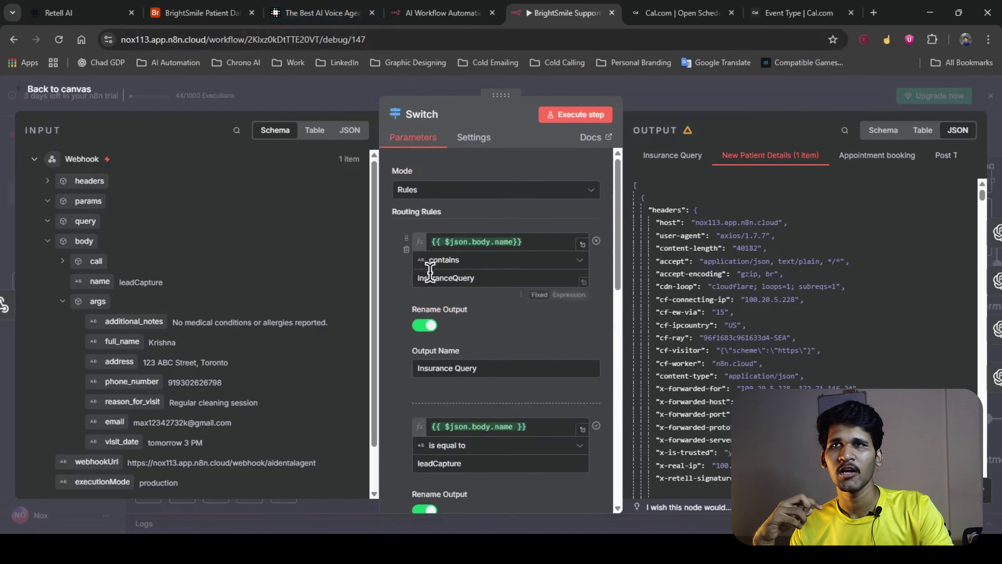
{"action": "scroll", "coordinate": [477, 268], "scroll_direction": "down", "scroll_amount": 5}
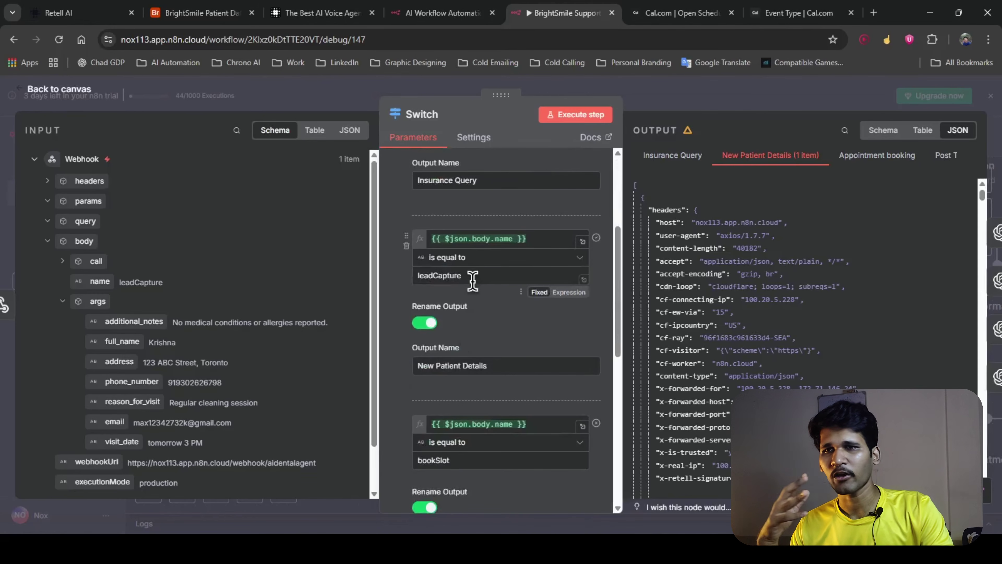
{"action": "double_click", "coordinate": [471, 281]}
{"action": "double_click", "coordinate": [481, 459]}
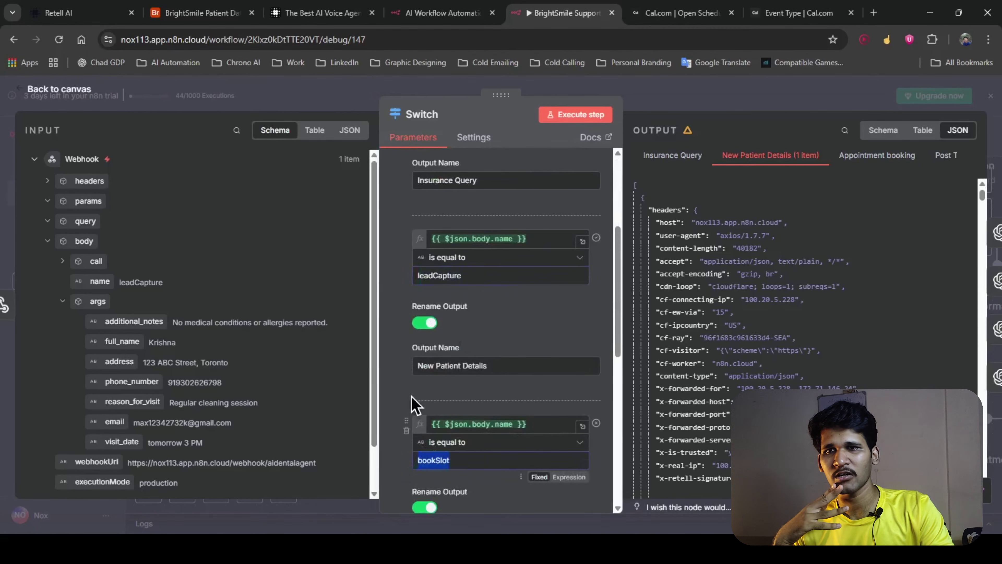
{"action": "scroll", "coordinate": [413, 387], "scroll_direction": "down", "scroll_amount": 6}
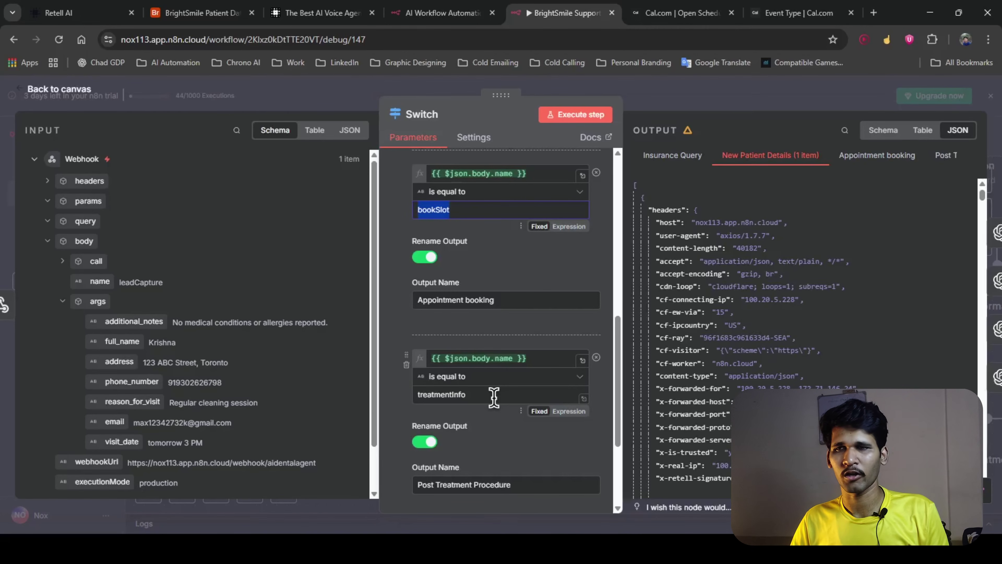
{"action": "scroll", "coordinate": [474, 347], "scroll_direction": "up", "scroll_amount": 8}
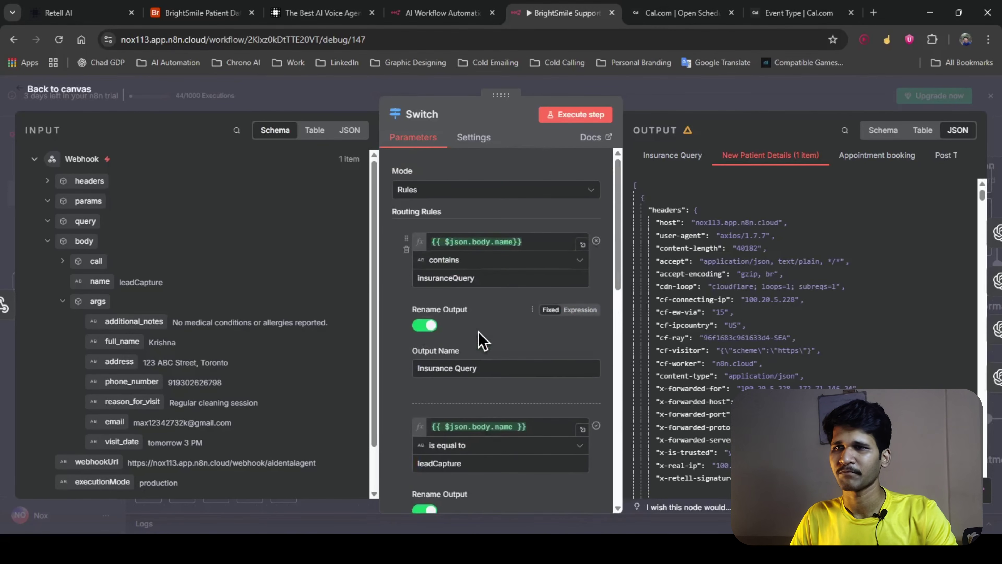
{"action": "scroll", "coordinate": [417, 378], "scroll_direction": "down", "scroll_amount": 4}
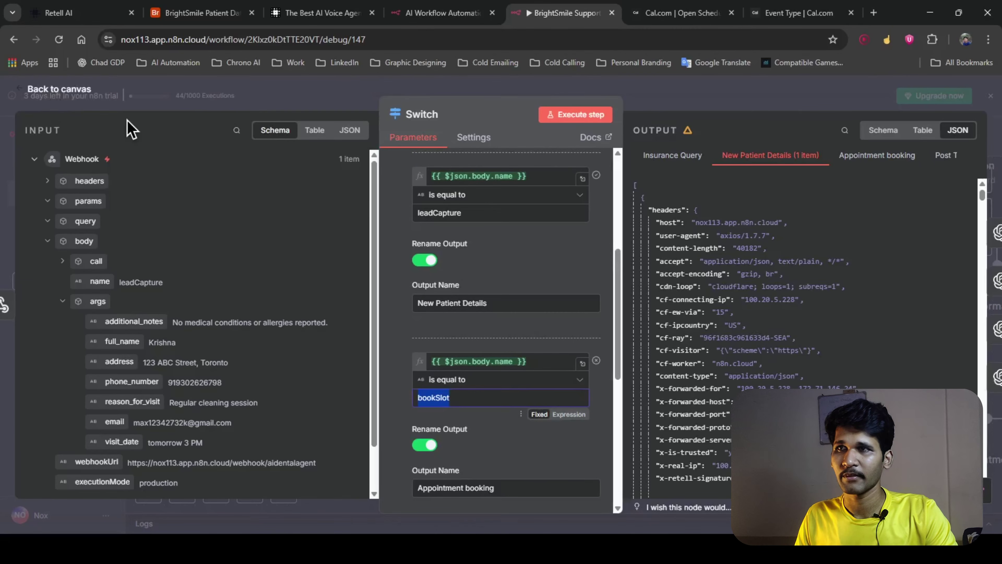
Step: Return from the Switch node to the canvas and examine the New Patient Details branch within the full workflow
{"action": "key", "text": "BackSpace"}
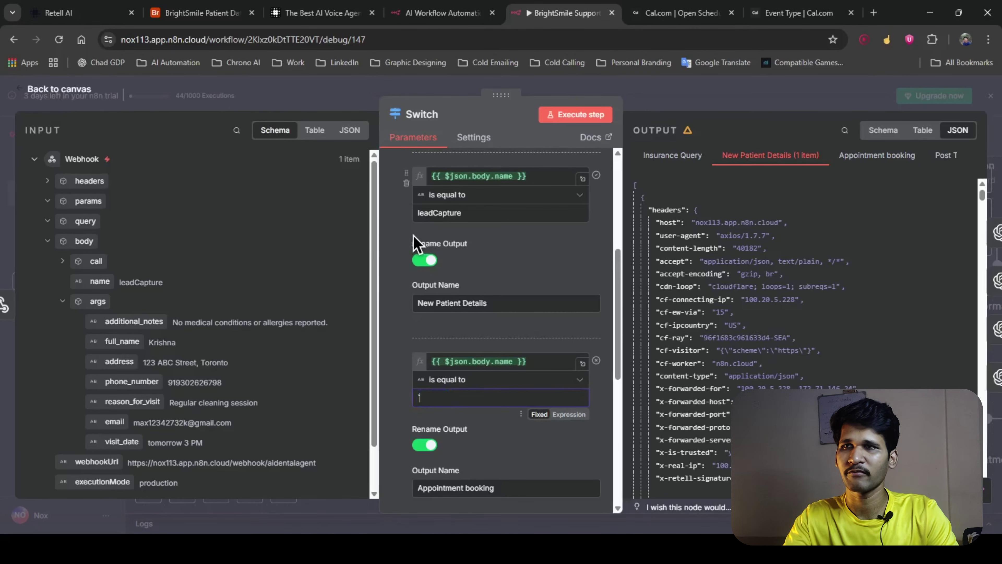
{"action": "left_click", "coordinate": [91, 91]}
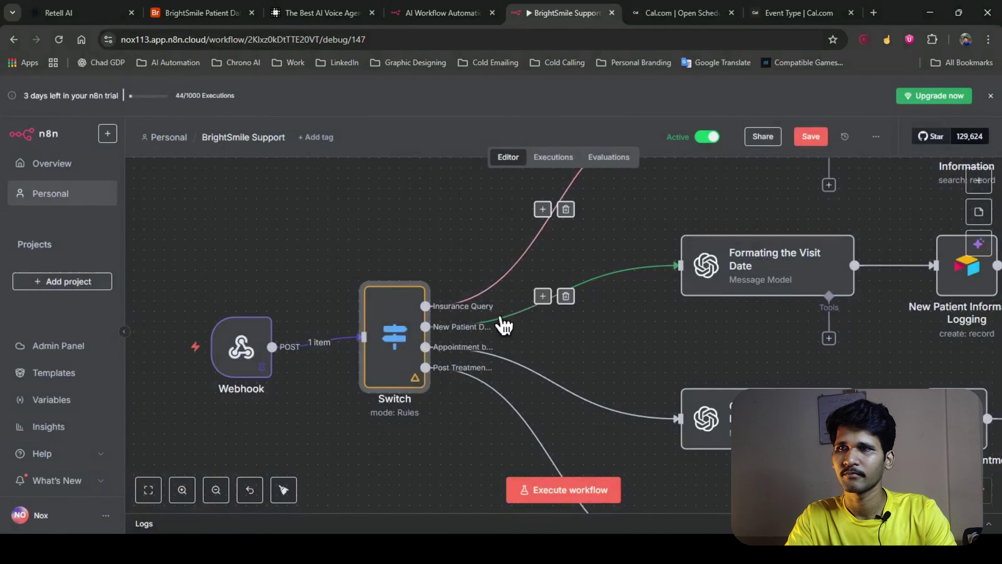
{"action": "scroll", "coordinate": [392, 319], "scroll_direction": "left", "scroll_amount": 2}
{"action": "scroll", "coordinate": [425, 331], "scroll_direction": "down", "scroll_amount": 1}
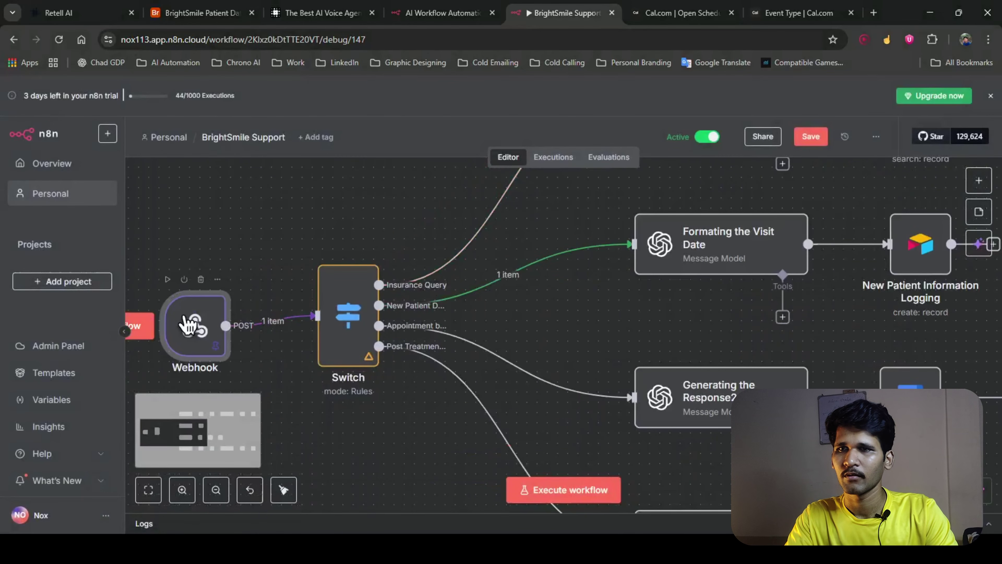
{"action": "scroll", "coordinate": [485, 358], "scroll_direction": "right", "scroll_amount": 6}
{"action": "scroll", "coordinate": [559, 261], "scroll_direction": "up", "scroll_amount": 1}
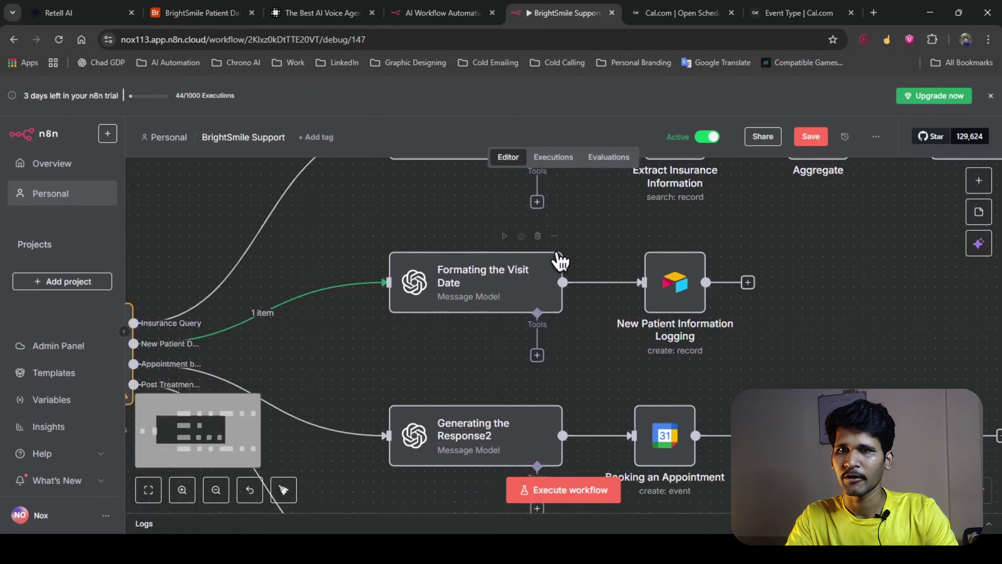
{"action": "key", "text": "1"}
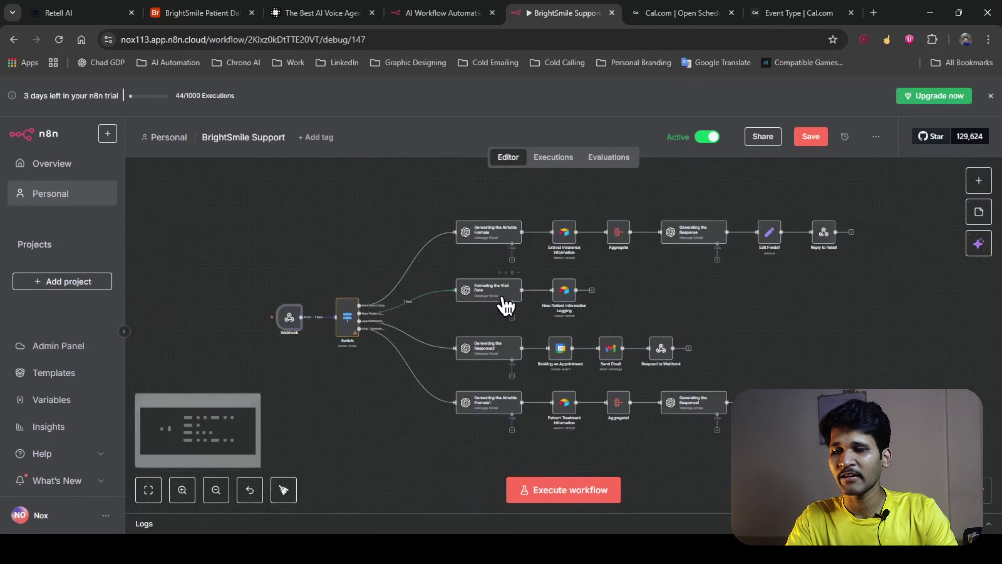
{"action": "scroll", "coordinate": [506, 305], "scroll_direction": "up", "scroll_amount": 2}
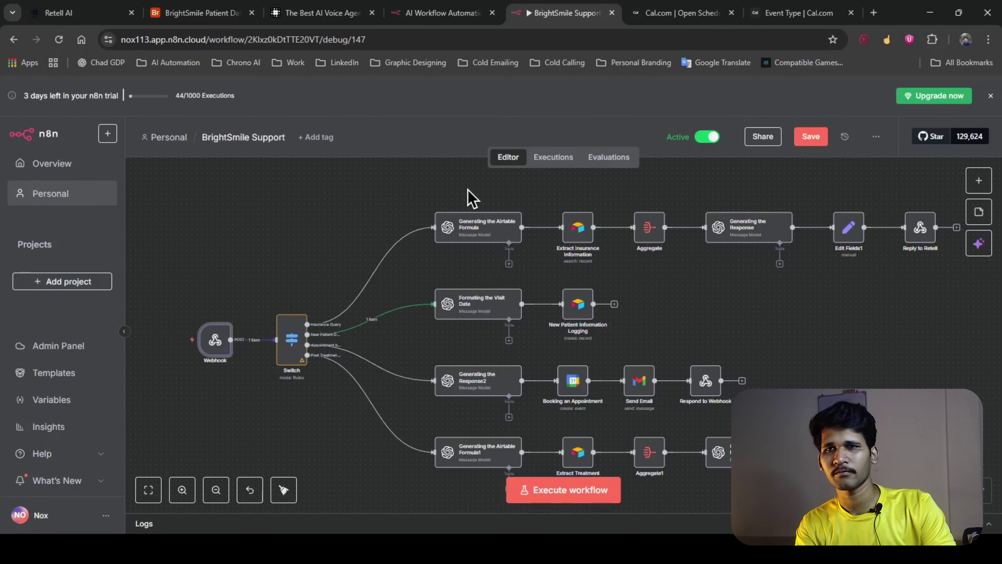
Step: Open the Formating the Visit Date node and inspect its model settings and its user message prompt in the enlarged editor
{"action": "left_click", "coordinate": [491, 315]}
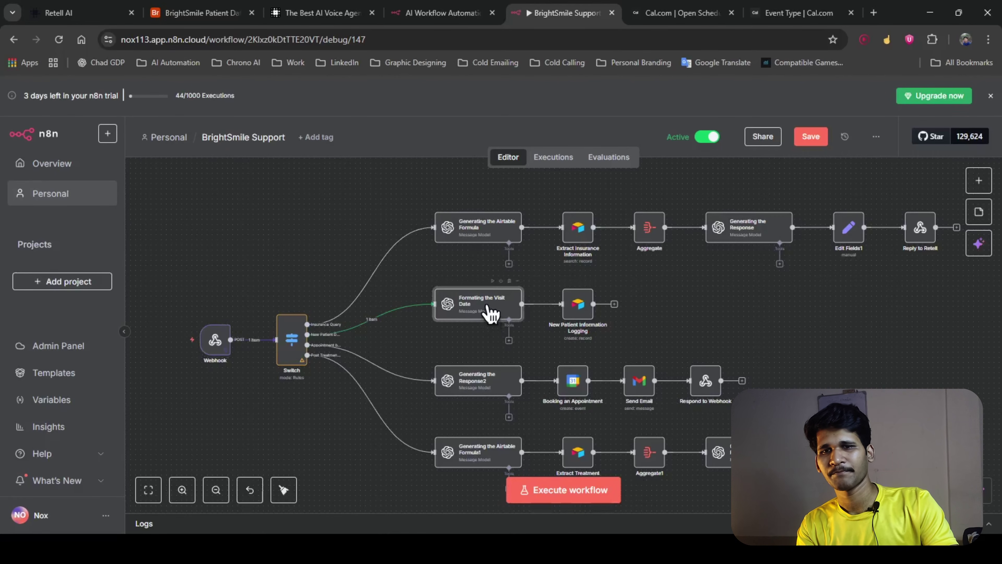
{"action": "double_click", "coordinate": [491, 315]}
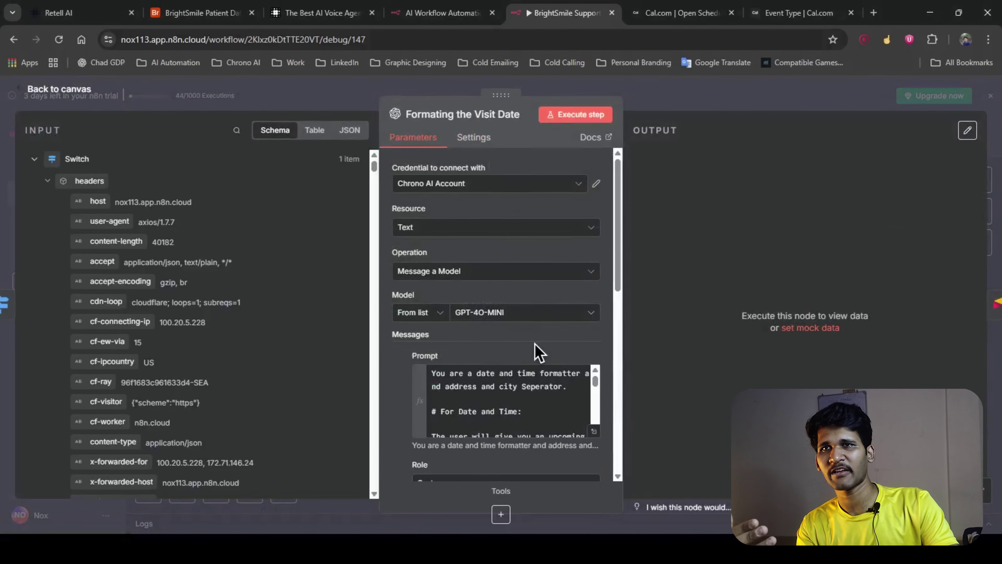
{"action": "scroll", "coordinate": [537, 351], "scroll_direction": "down", "scroll_amount": 6}
{"action": "scroll", "coordinate": [537, 341], "scroll_direction": "up", "scroll_amount": 5}
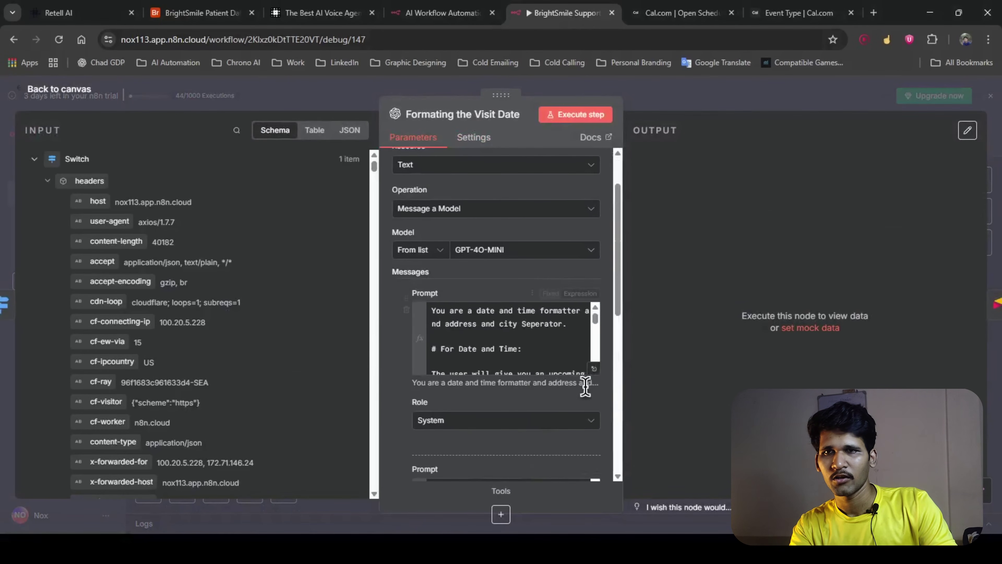
{"action": "scroll", "coordinate": [472, 385], "scroll_direction": "down", "scroll_amount": 5}
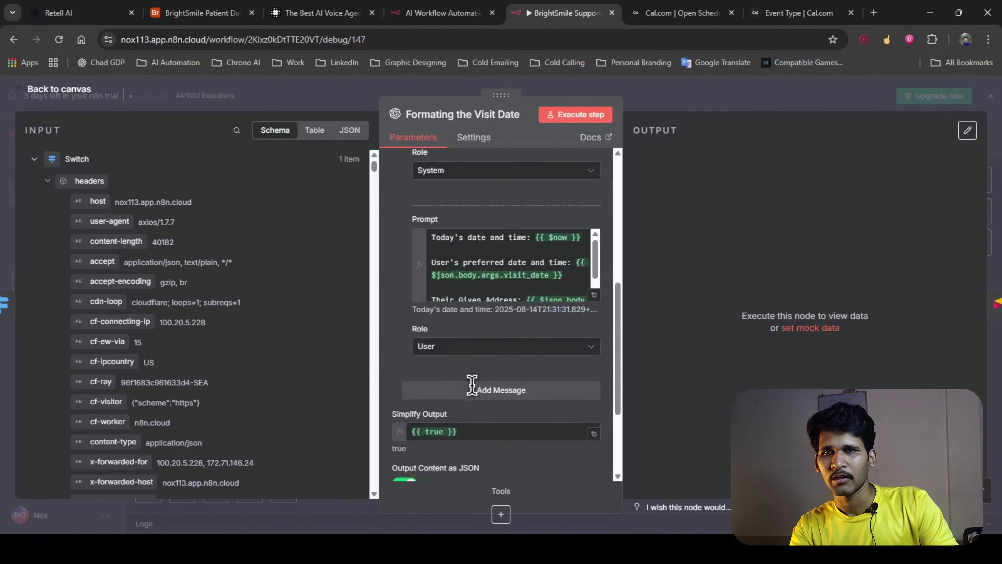
{"action": "left_click", "coordinate": [595, 296]}
{"action": "left_click", "coordinate": [179, 84]}
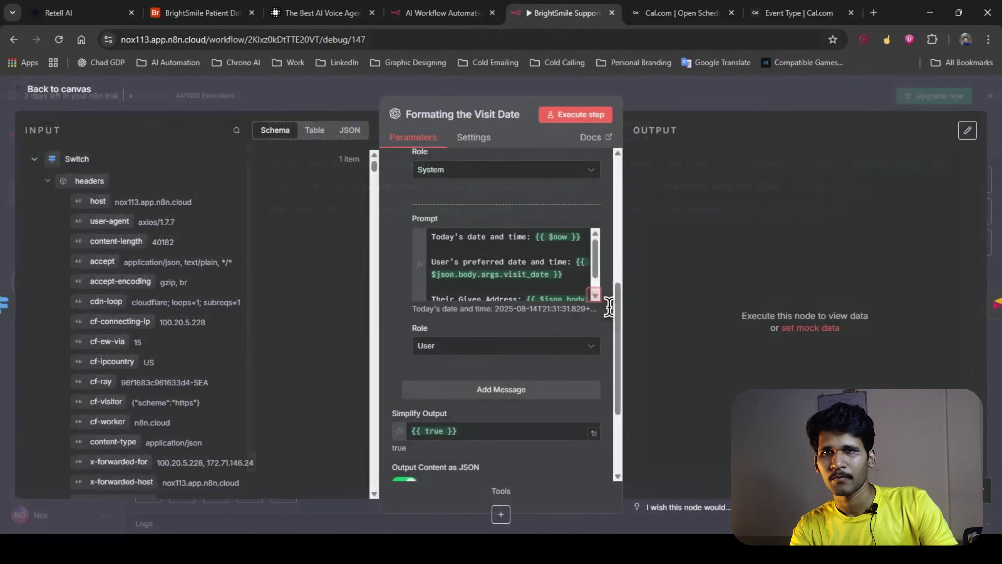
Step: Open the system message prompt in the enlarged editor and read its instructions for formatting date and time and separating address from city
{"action": "scroll", "coordinate": [532, 333], "scroll_direction": "up", "scroll_amount": 5}
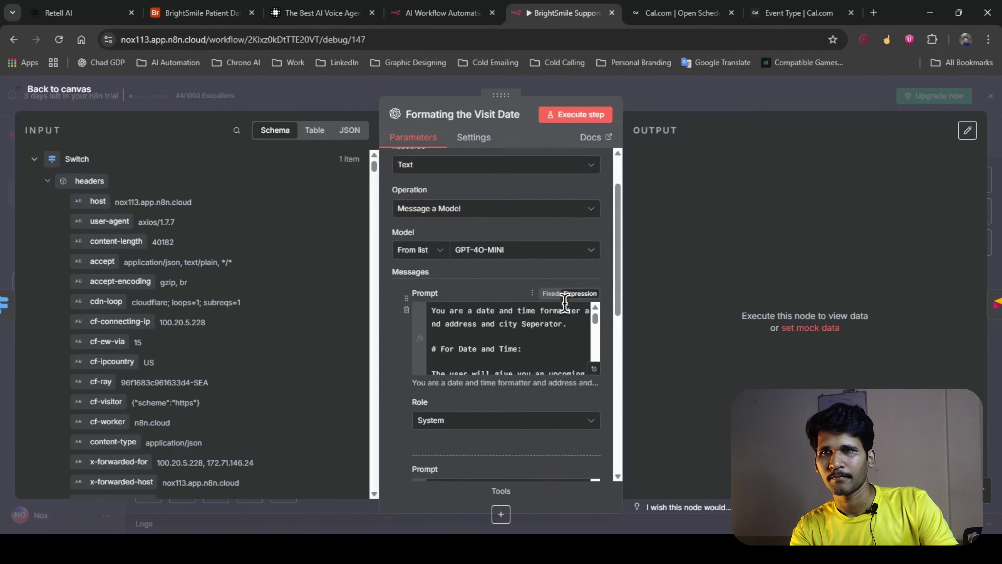
{"action": "left_click", "coordinate": [595, 376]}
{"action": "left_click_drag", "start_coordinate": [270, 175], "coordinate": [577, 177]}
{"action": "left_click", "coordinate": [583, 182]}
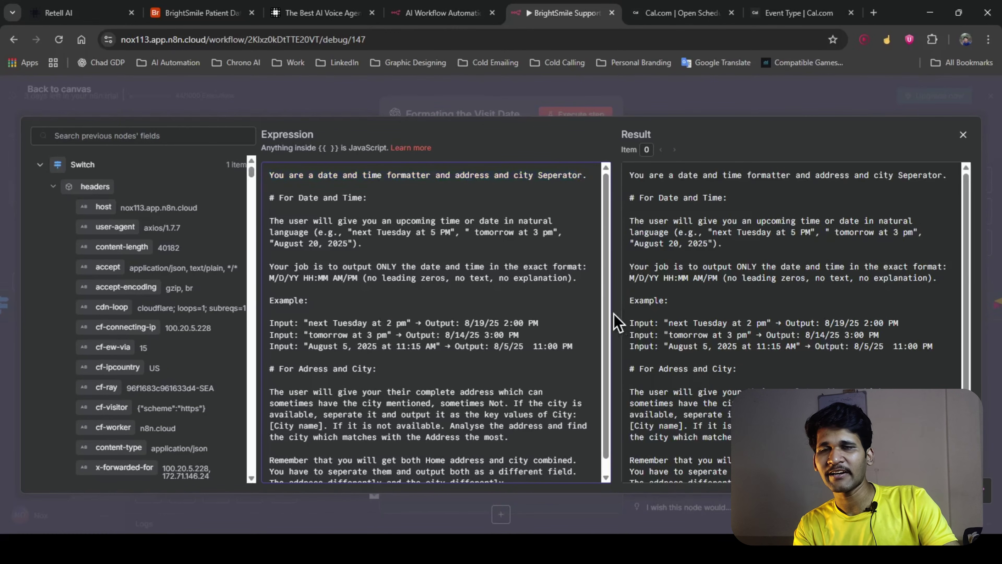
{"action": "scroll", "coordinate": [572, 375], "scroll_direction": "down", "scroll_amount": 1}
{"action": "scroll", "coordinate": [578, 365], "scroll_direction": "up", "scroll_amount": 1}
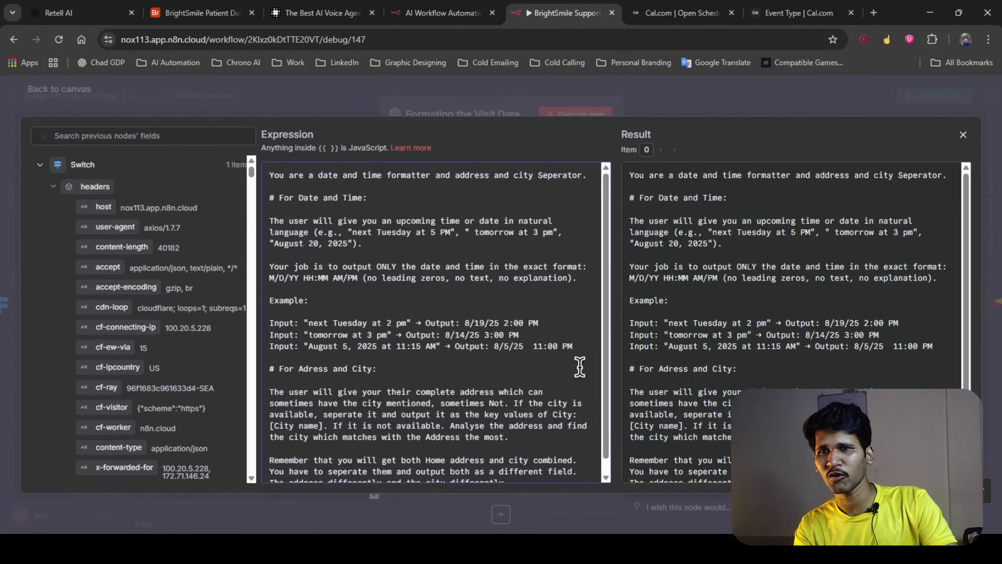
{"action": "scroll", "coordinate": [574, 368], "scroll_direction": "down", "scroll_amount": 1}
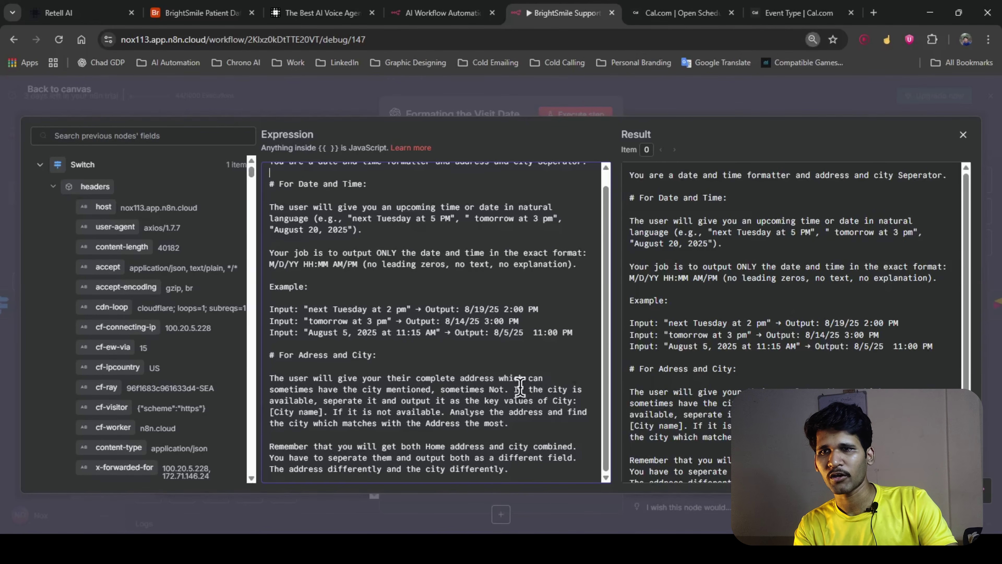
Step: Examine the visit-date node's system prompt alongside the Switch input's address and visit_date arguments, and close the prompt editor
{"action": "key", "text": "ctrl+minus"}
{"action": "left_click", "coordinate": [453, 482]}
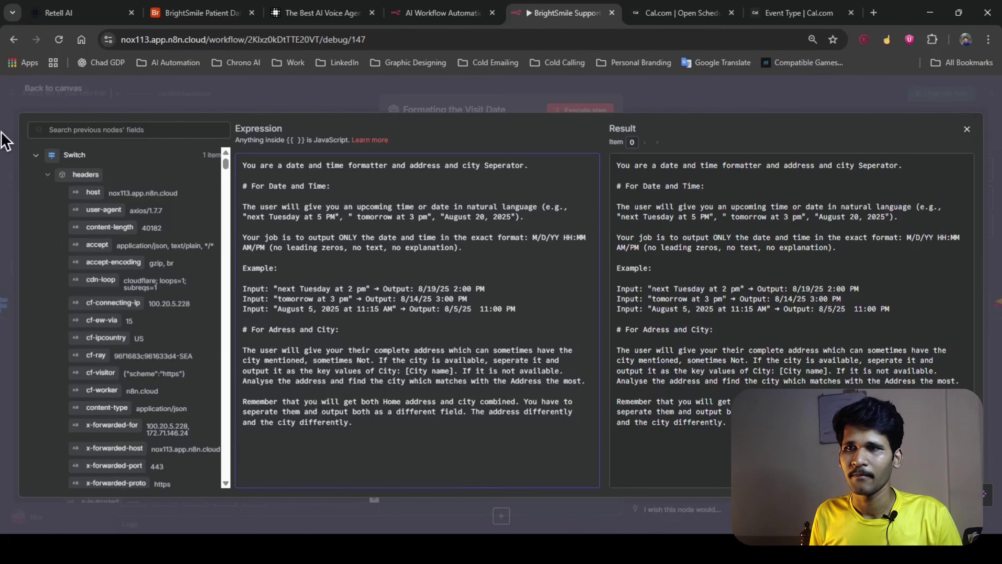
{"action": "left_click", "coordinate": [50, 174]}
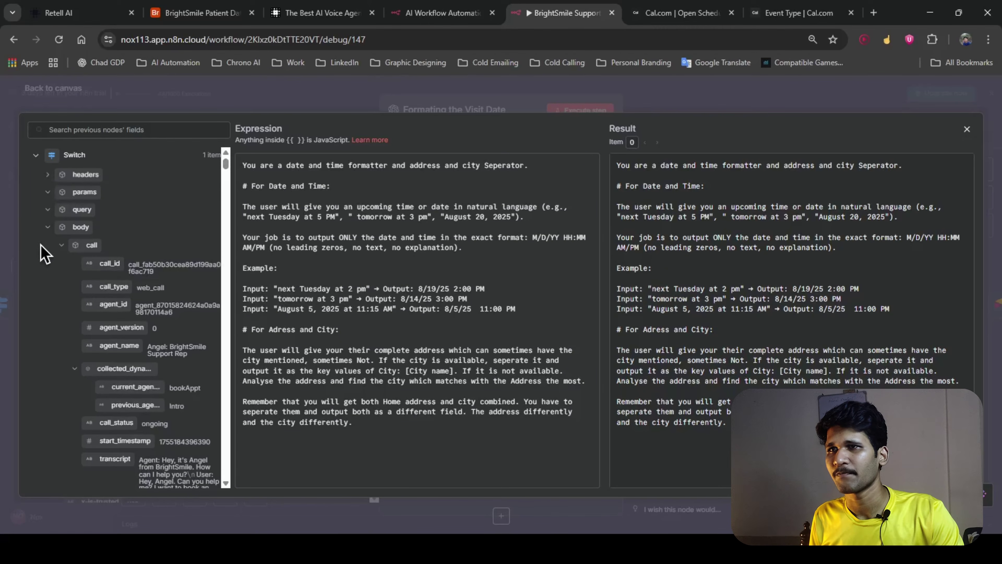
{"action": "left_click", "coordinate": [63, 245]}
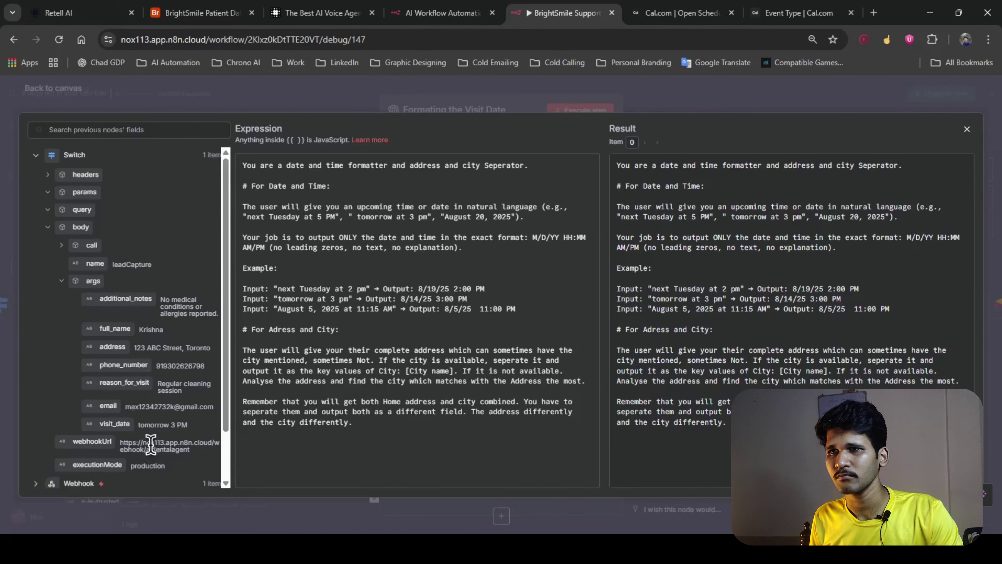
{"action": "left_click_drag", "start_coordinate": [137, 350], "coordinate": [193, 351]}
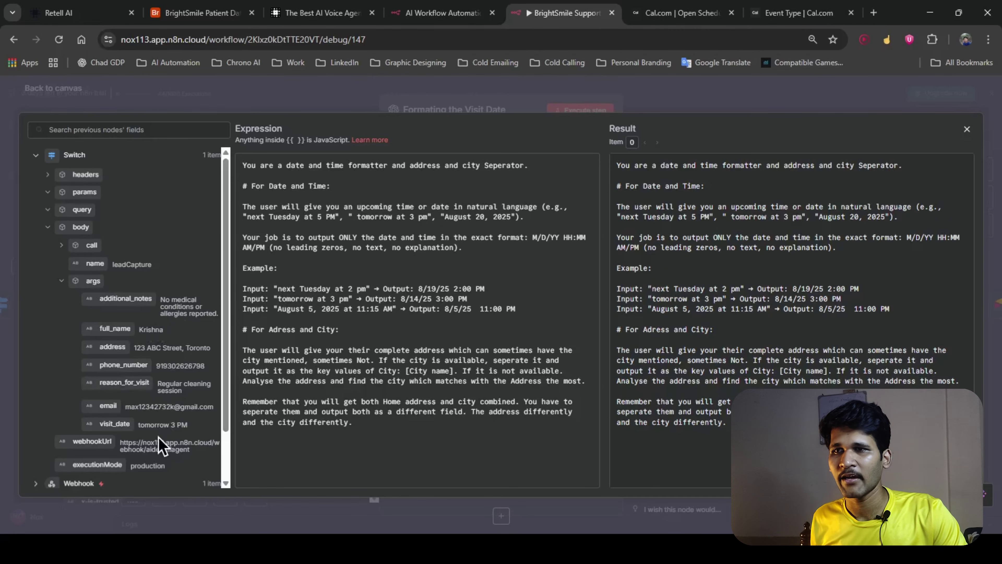
{"action": "left_click_drag", "start_coordinate": [189, 425], "coordinate": [162, 442]}
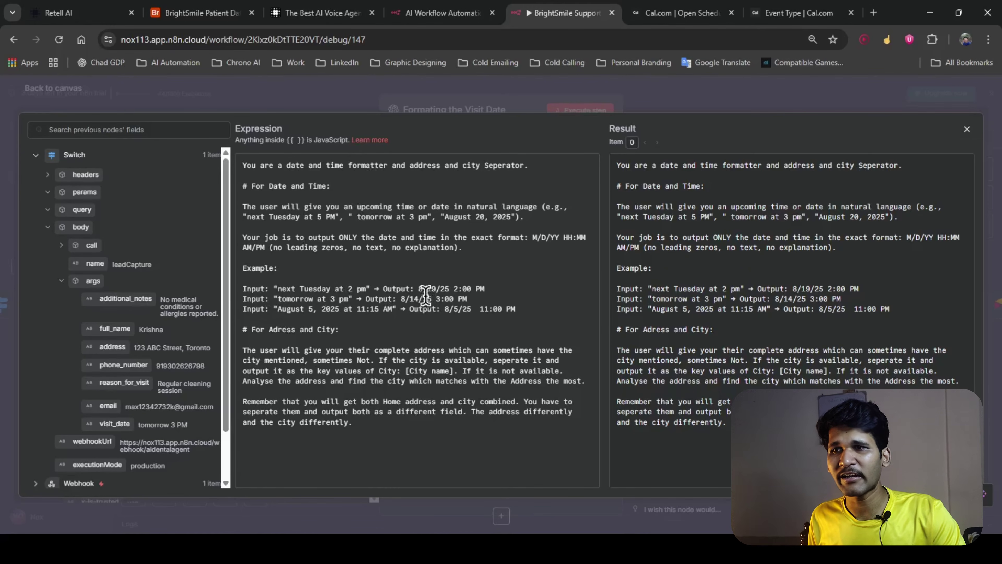
{"action": "left_click_drag", "start_coordinate": [419, 288], "coordinate": [449, 289]}
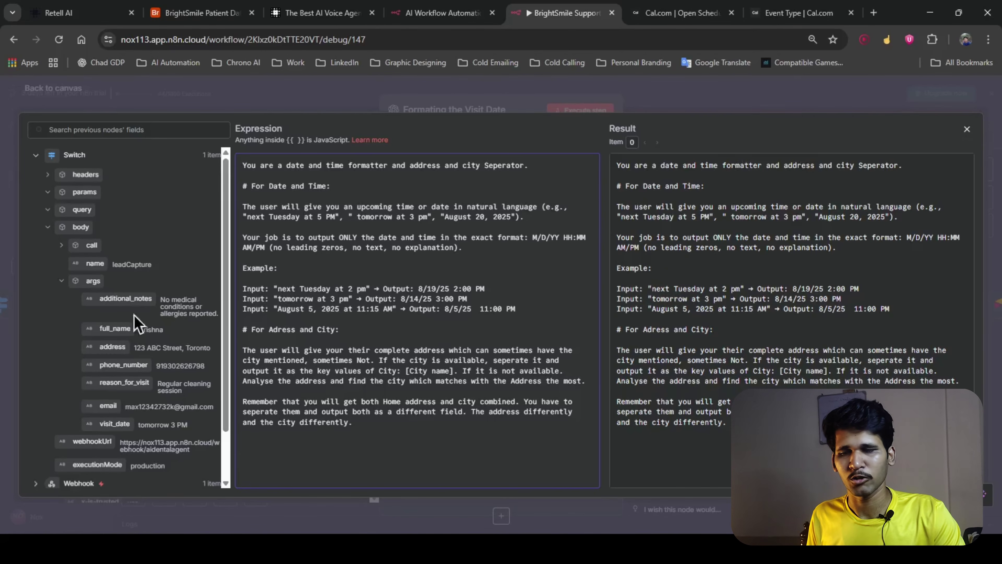
{"action": "left_click", "coordinate": [967, 129]}
Step: Open the user message prompt in the expression editor and examine the line supplying today's date and time
{"action": "scroll", "coordinate": [530, 407], "scroll_direction": "down", "scroll_amount": 6}
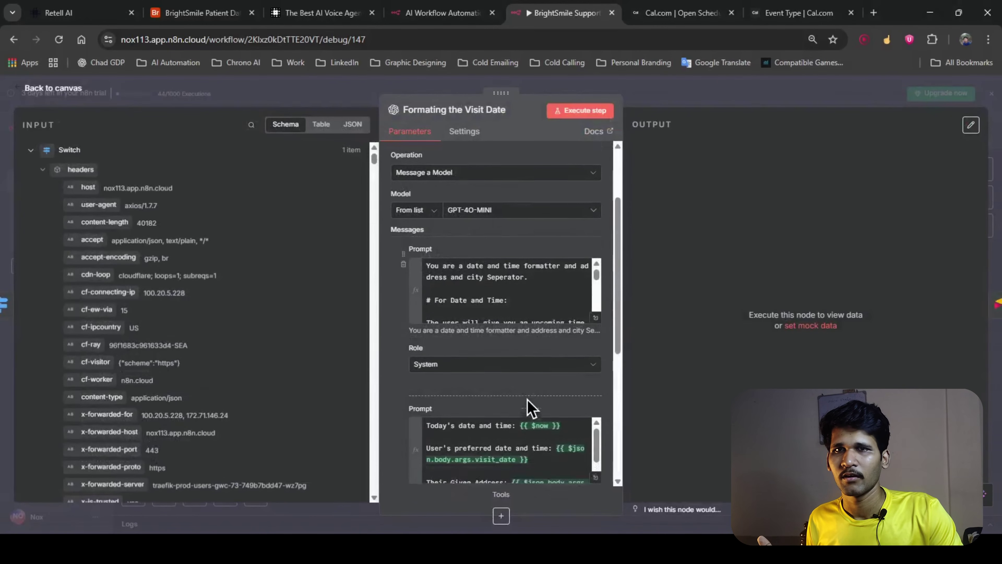
{"action": "scroll", "coordinate": [478, 238], "scroll_direction": "up", "scroll_amount": 3}
{"action": "scroll", "coordinate": [478, 238], "scroll_direction": "down", "scroll_amount": 2}
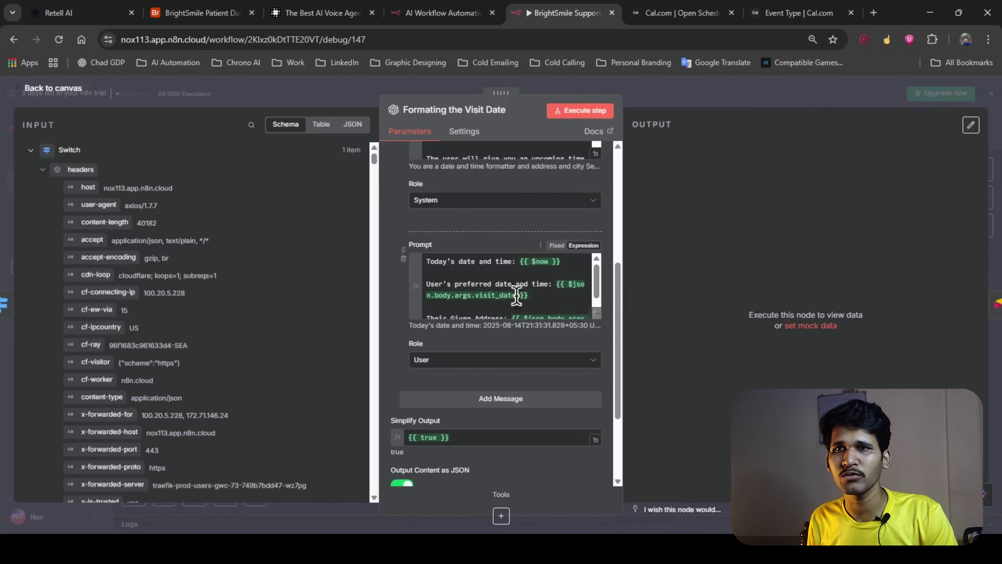
{"action": "left_click", "coordinate": [595, 312]}
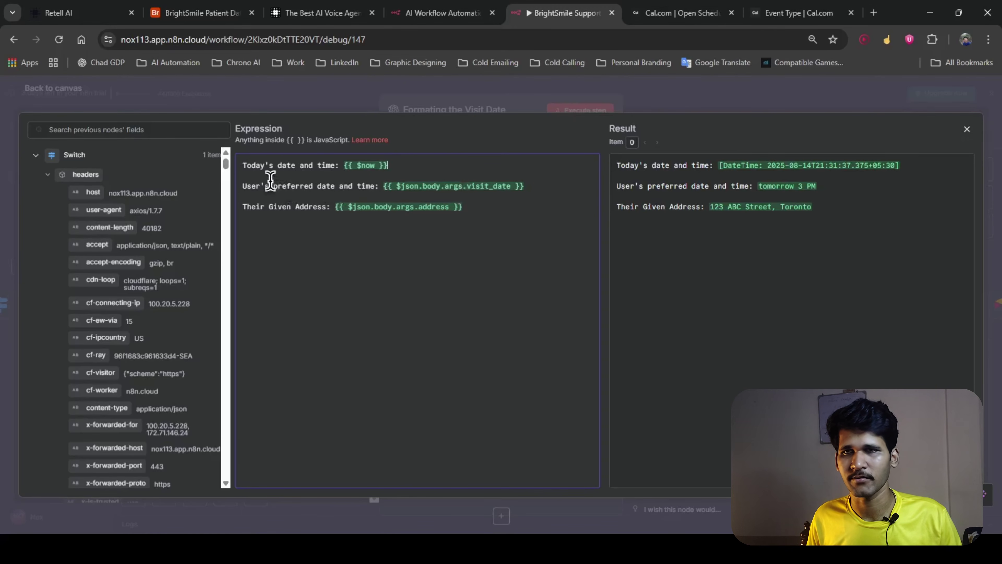
{"action": "left_click_drag", "start_coordinate": [239, 164], "coordinate": [488, 164]}
{"action": "left_click", "coordinate": [416, 170]}
{"action": "left_click", "coordinate": [340, 174]}
{"action": "left_click", "coordinate": [429, 166]}
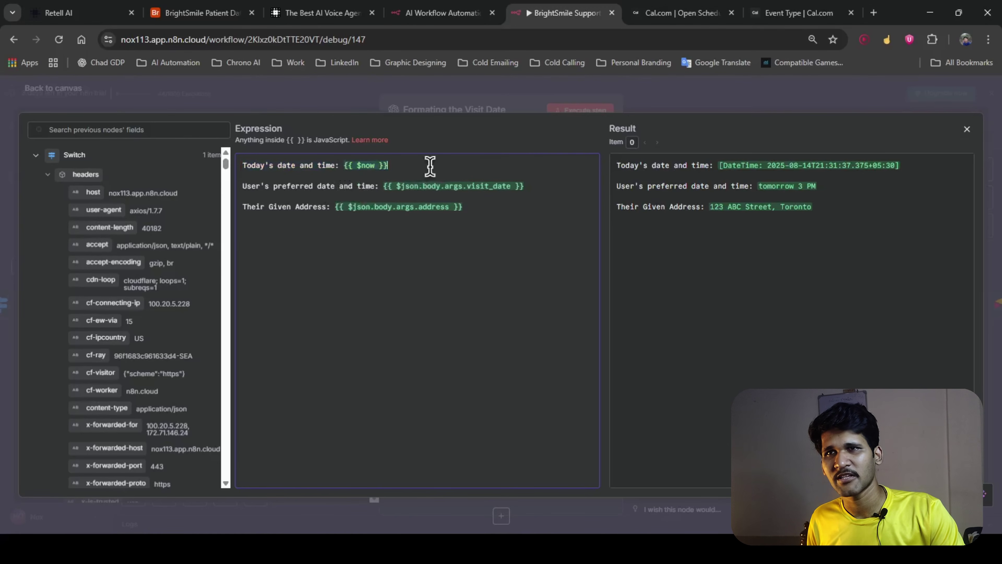
{"action": "type", "text": "{{ $"}
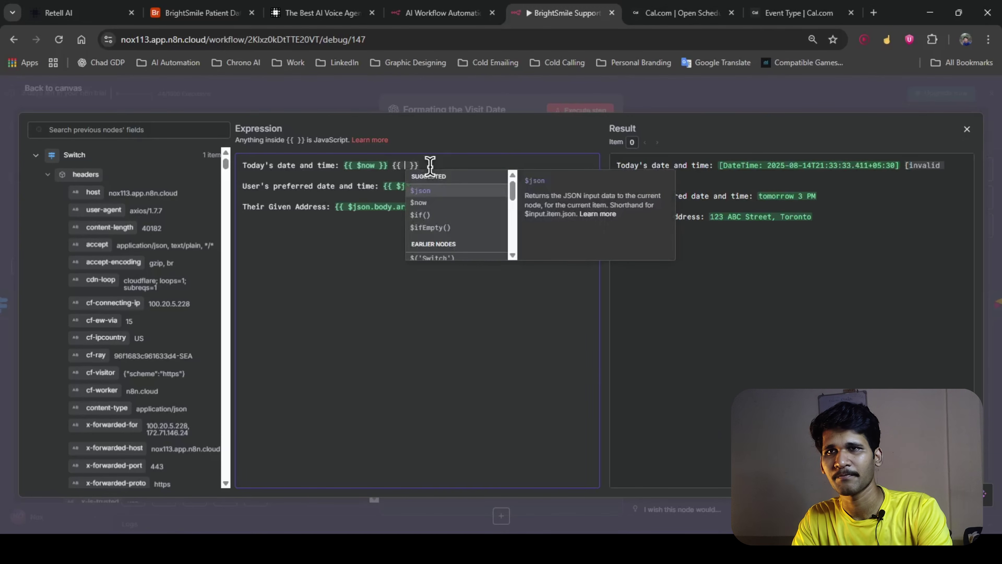
{"action": "key", "text": "Down"}
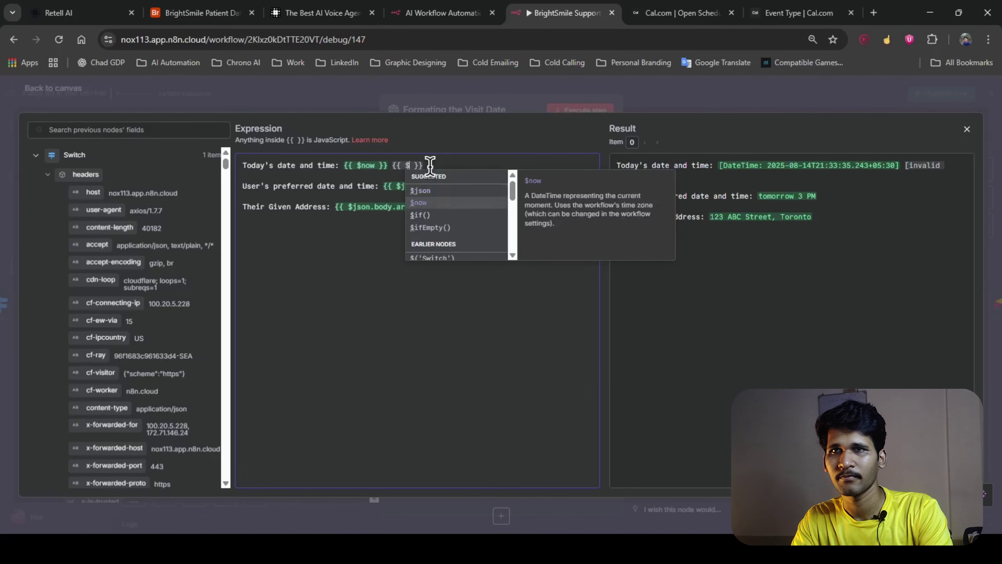
{"action": "key", "text": "Escape"}
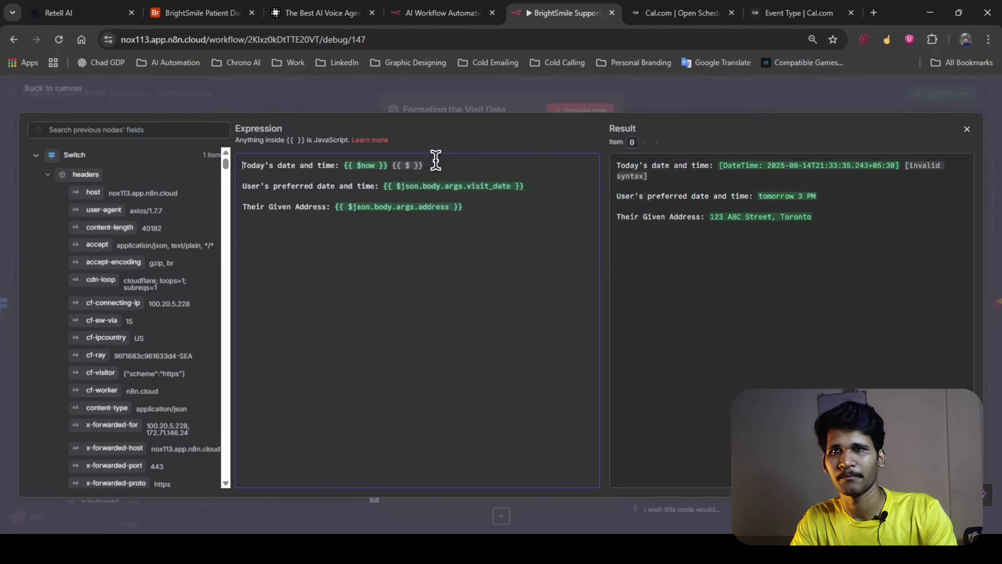
{"action": "key", "text": "Home"}
{"action": "key", "text": "Delete"}
{"action": "key", "text": "End"}
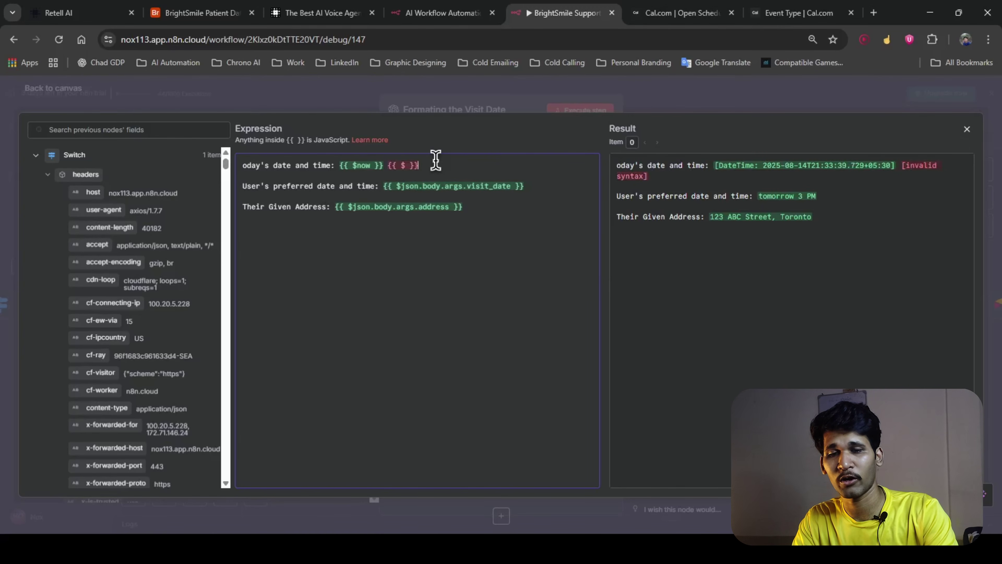
{"action": "key", "text": "Home"}
{"action": "type", "text": "T"}
{"action": "key", "text": "End"}
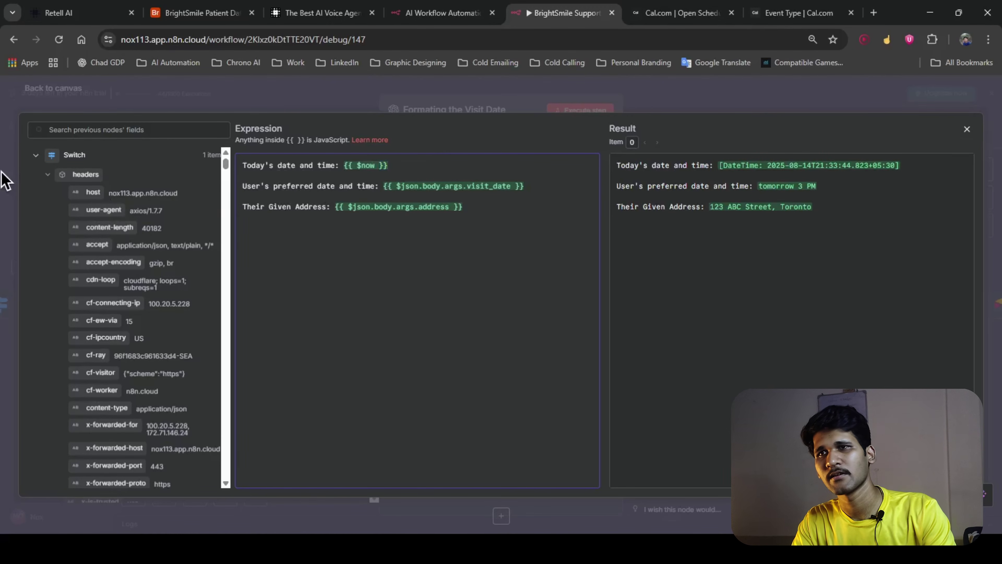
Step: Examine the visit_date argument in the Switch input's body against the prompt's expressions, and close the expression editor
{"action": "left_click", "coordinate": [48, 175]}
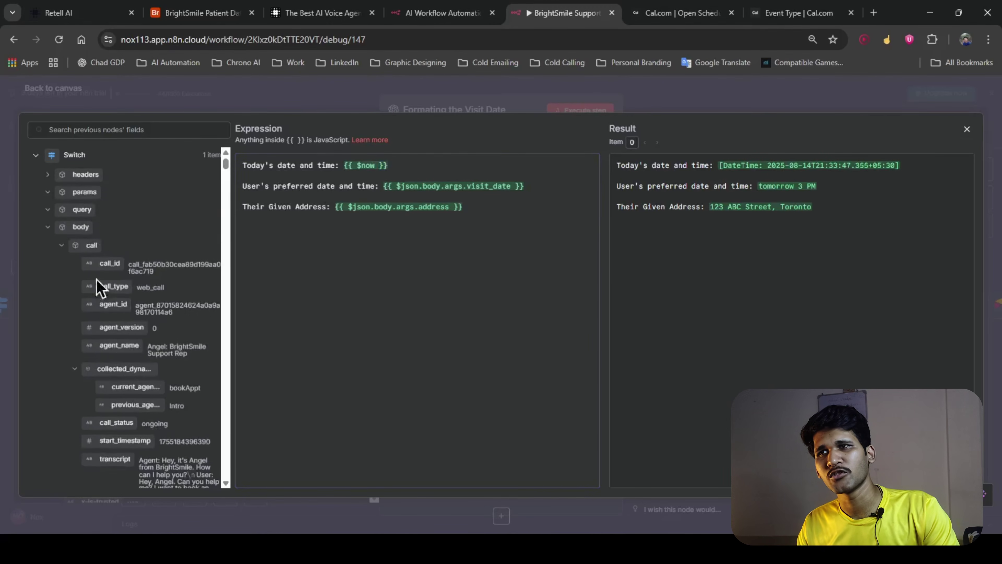
{"action": "left_click", "coordinate": [69, 246]}
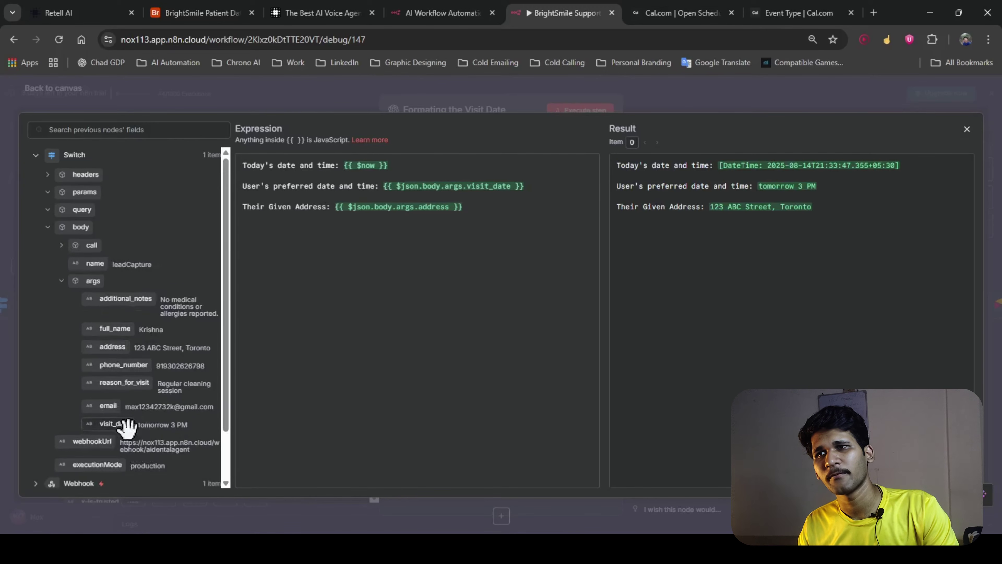
{"action": "mouse_move", "coordinate": [124, 430]}
{"action": "left_mouse_down"}
{"action": "mouse_move", "coordinate": [398, 190]}
{"action": "mouse_move", "coordinate": [501, 191]}
{"action": "mouse_move", "coordinate": [168, 385]}
{"action": "mouse_move", "coordinate": [128, 420]}
{"action": "left_mouse_up"}
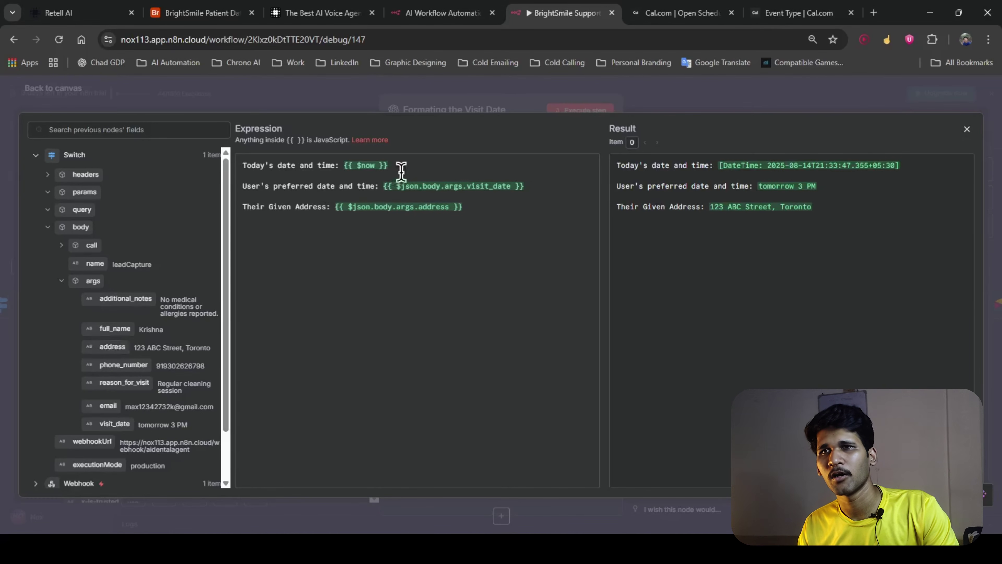
{"action": "key", "text": "Escape"}
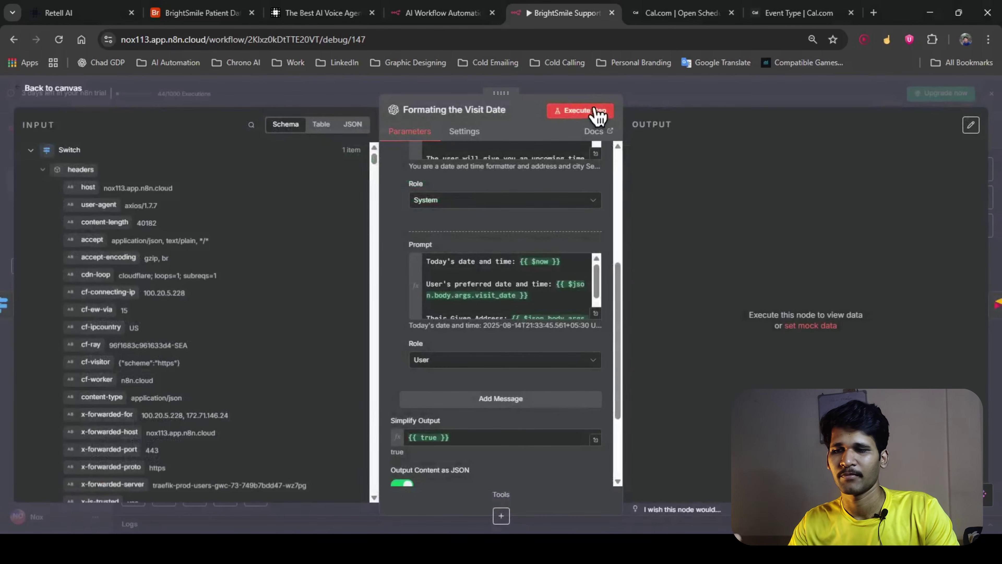
Step: Execute the Formating the Visit Date node, check its date, address and city output in table view, and return to the canvas
{"action": "left_click", "coordinate": [599, 112]}
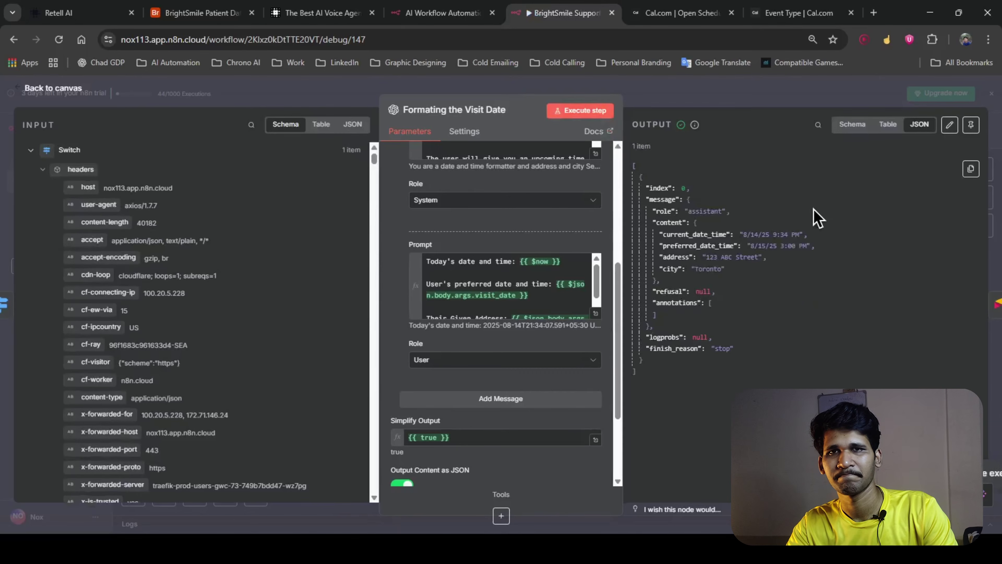
{"action": "left_click_drag", "start_coordinate": [702, 257], "coordinate": [766, 257]}
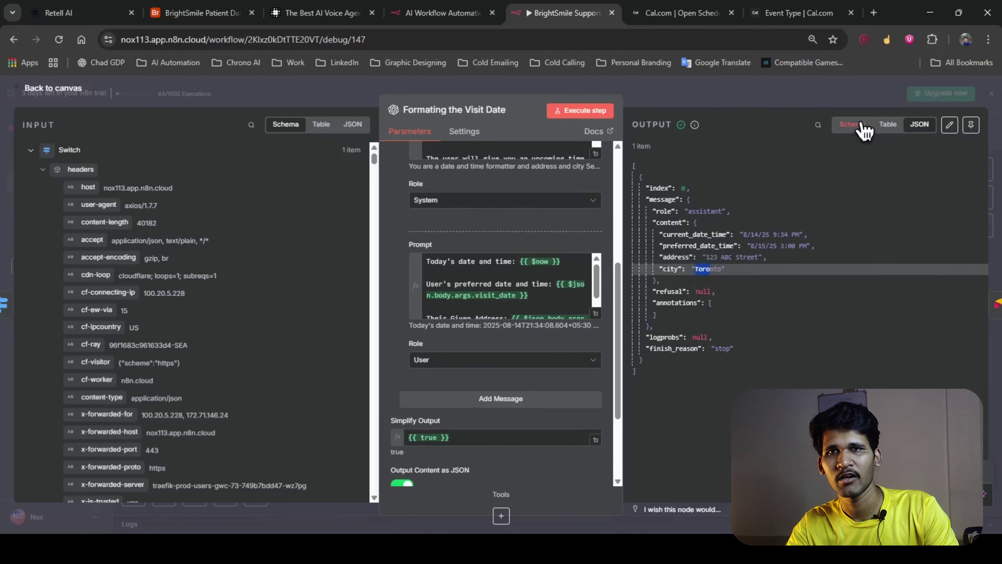
{"action": "left_click", "coordinate": [900, 124]}
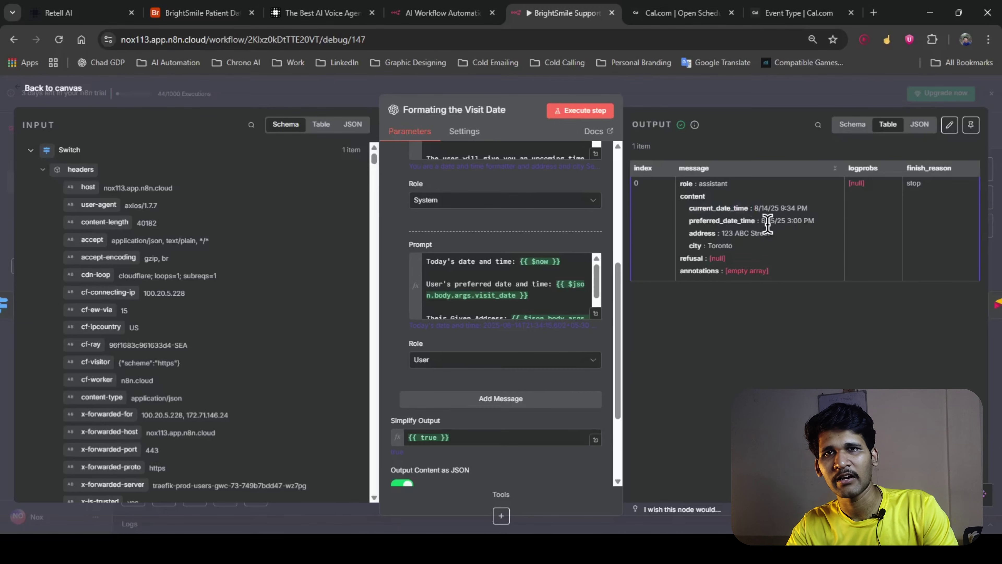
{"action": "double_click", "coordinate": [753, 220]}
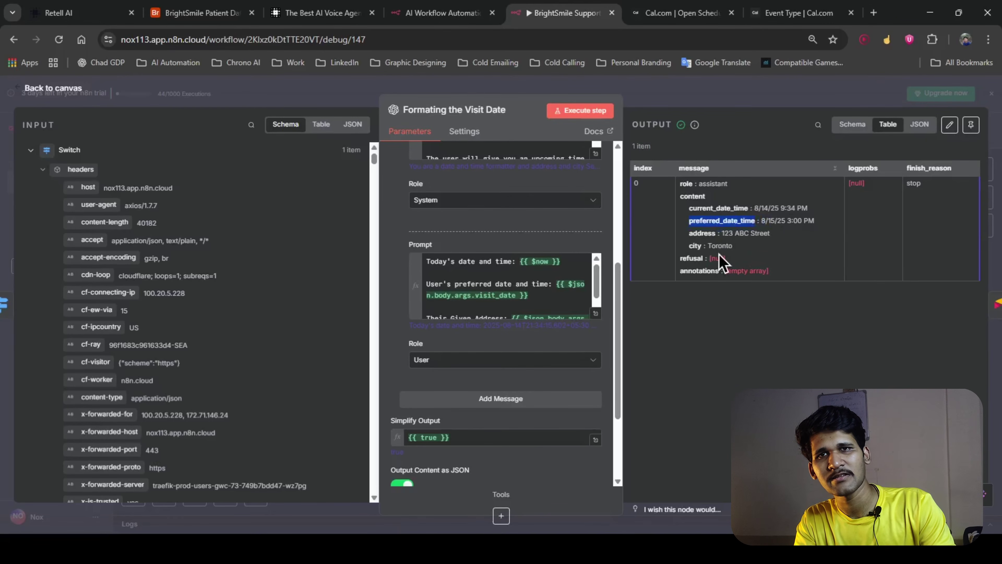
{"action": "key", "text": "Escape"}
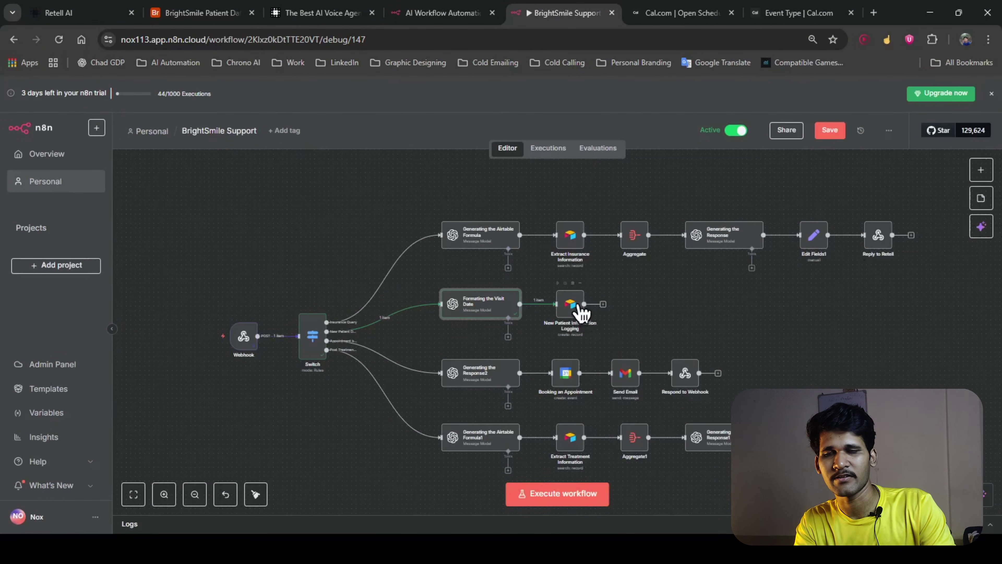
Step: Open the New Patient Information Logging node and review its table setting and the columns under Values to Send
{"action": "scroll", "coordinate": [580, 312], "scroll_direction": "up", "scroll_amount": 5}
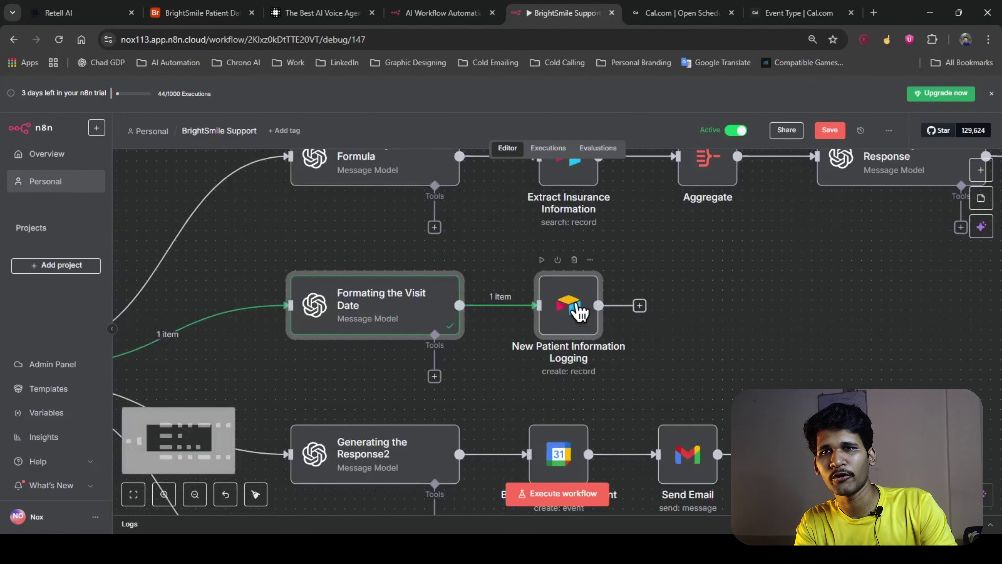
{"action": "double_click", "coordinate": [579, 312]}
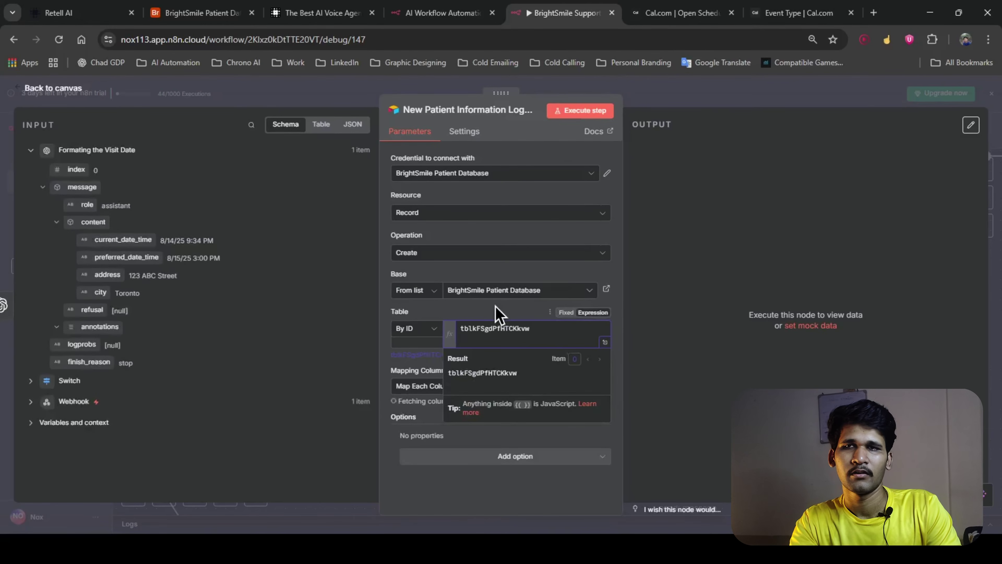
{"action": "left_click", "coordinate": [521, 314]}
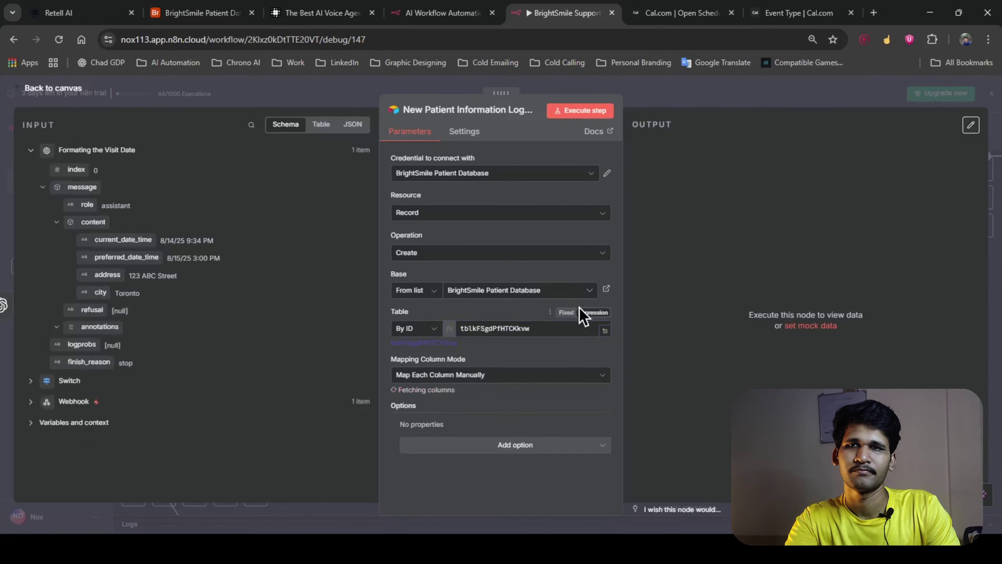
{"action": "scroll", "coordinate": [484, 322], "scroll_direction": "down", "scroll_amount": 3}
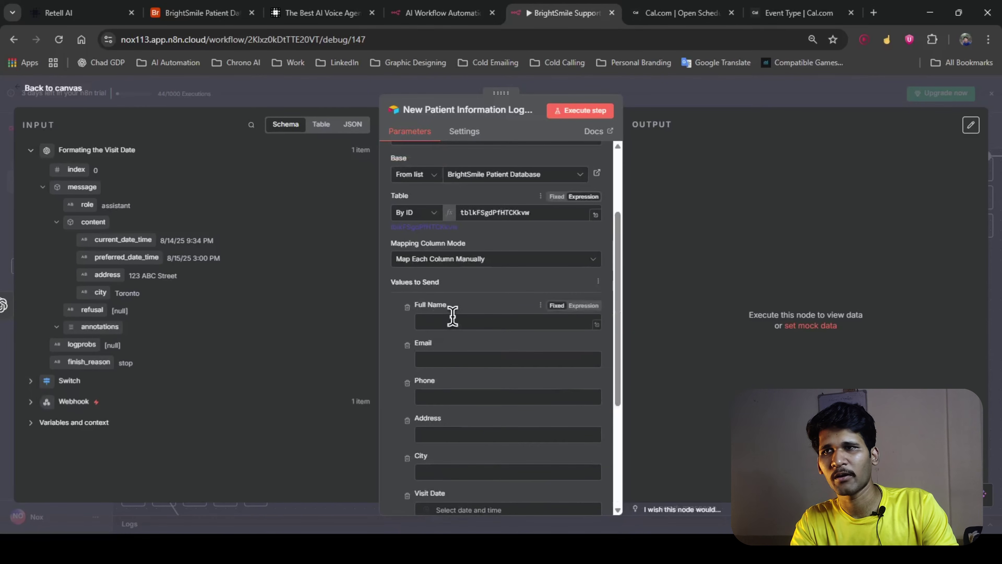
{"action": "scroll", "coordinate": [453, 322], "scroll_direction": "down", "scroll_amount": 2}
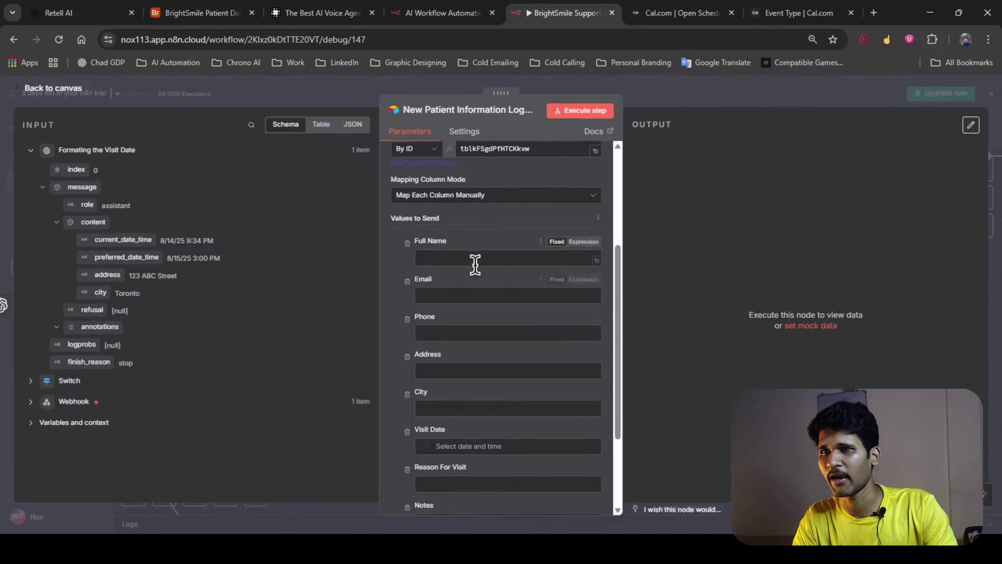
{"action": "scroll", "coordinate": [474, 264], "scroll_direction": "down", "scroll_amount": 3}
{"action": "scroll", "coordinate": [474, 264], "scroll_direction": "up", "scroll_amount": 5}
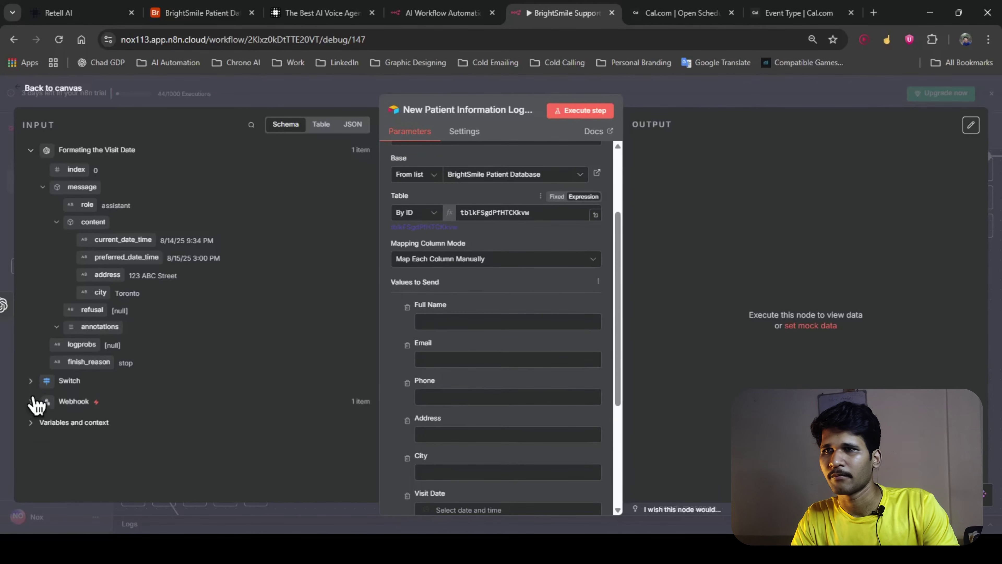
Step: Map the Webhook body's full_name, address and email arguments to the record's Full Name, Address and Email columns
{"action": "left_click", "coordinate": [99, 404]}
{"action": "scroll", "coordinate": [212, 365], "scroll_direction": "down", "scroll_amount": 6}
{"action": "scroll", "coordinate": [158, 359], "scroll_direction": "up", "scroll_amount": 5}
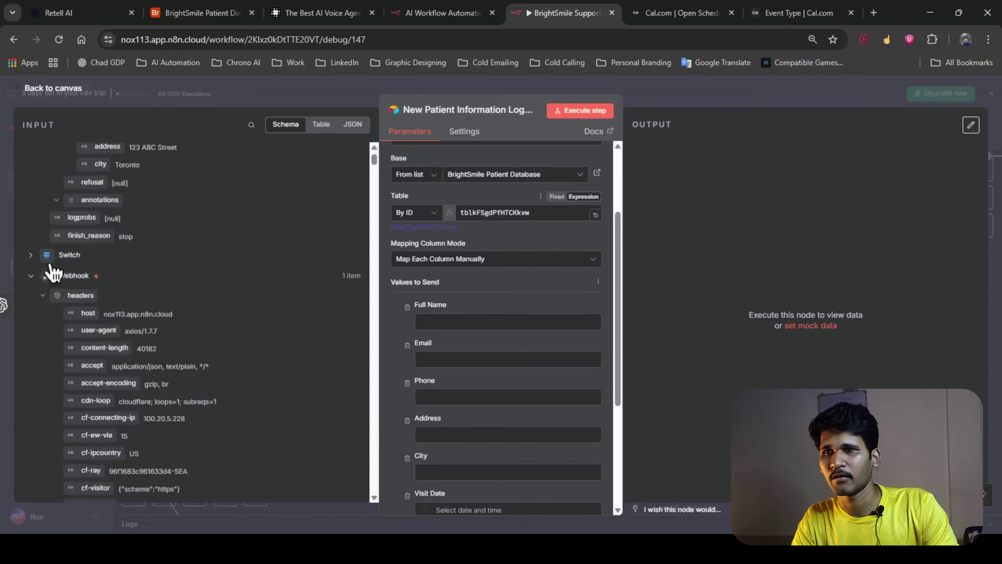
{"action": "left_click", "coordinate": [43, 281]}
{"action": "scroll", "coordinate": [109, 392], "scroll_direction": "down", "scroll_amount": 3}
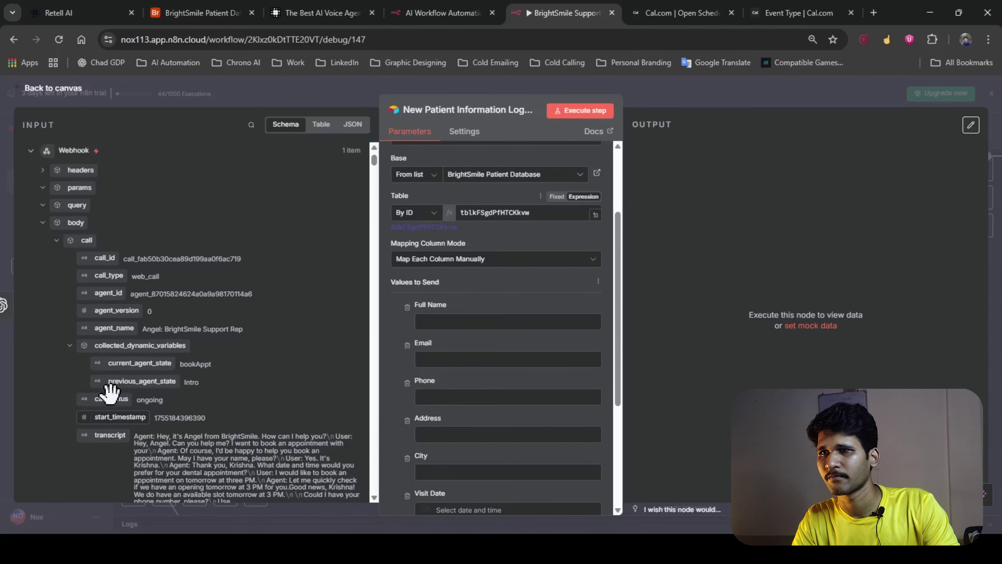
{"action": "left_click", "coordinate": [65, 242]}
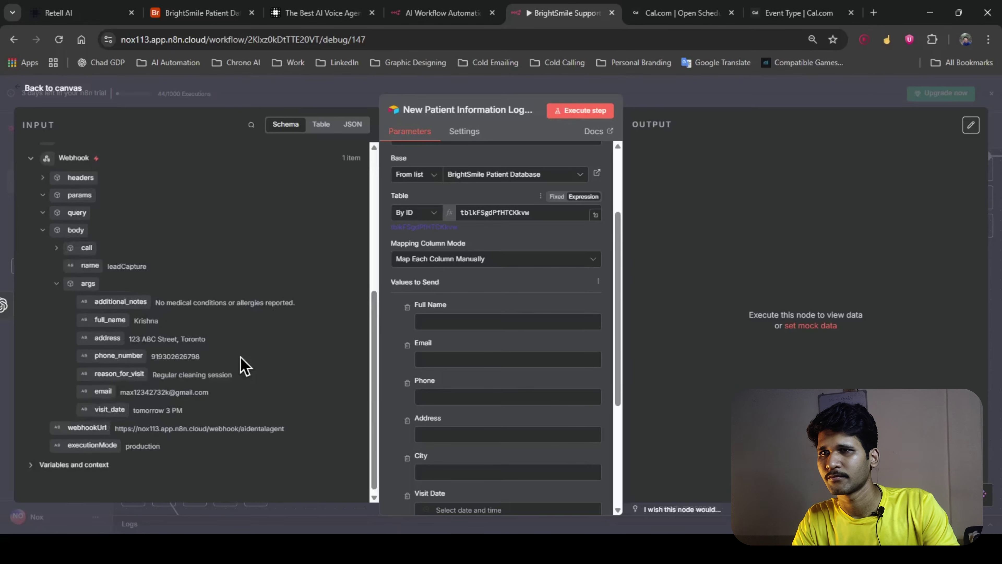
{"action": "left_click_drag", "start_coordinate": [114, 320], "coordinate": [444, 324]}
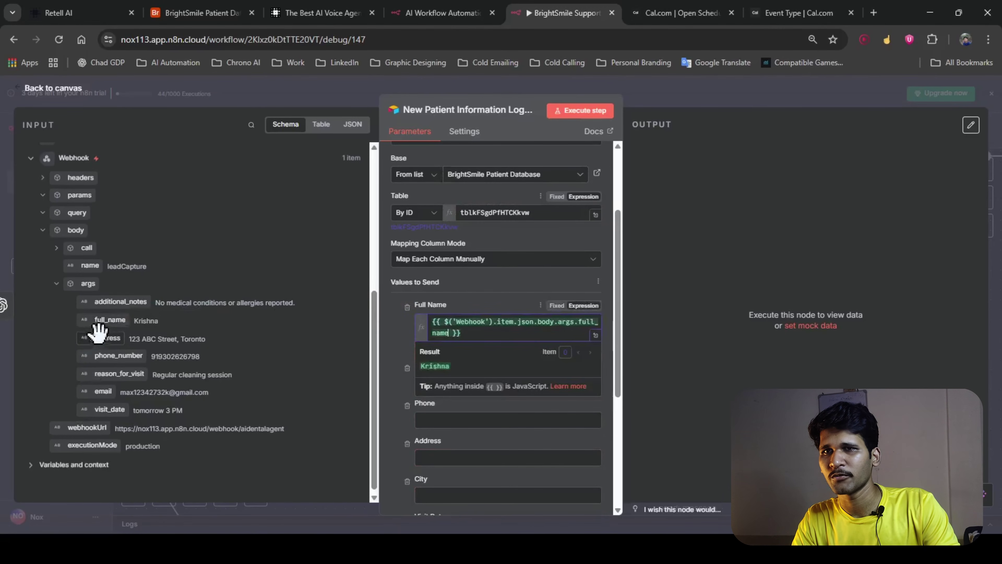
{"action": "left_click_drag", "start_coordinate": [107, 338], "coordinate": [457, 458]}
{"action": "left_click_drag", "start_coordinate": [105, 389], "coordinate": [443, 386]}
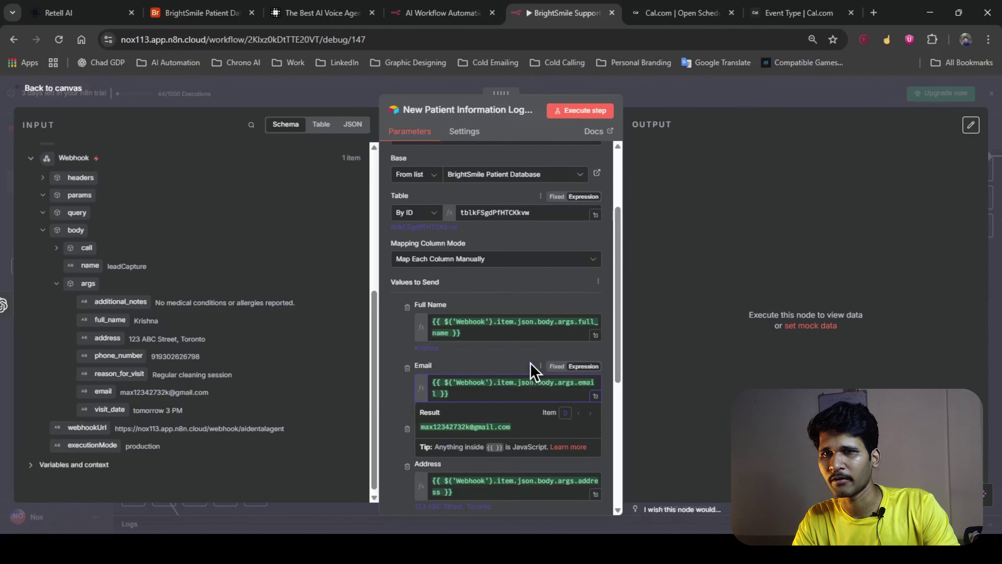
Step: Map the Webhook body's phone_number argument to the record's Phone column as an expression
{"action": "left_click", "coordinate": [401, 414]}
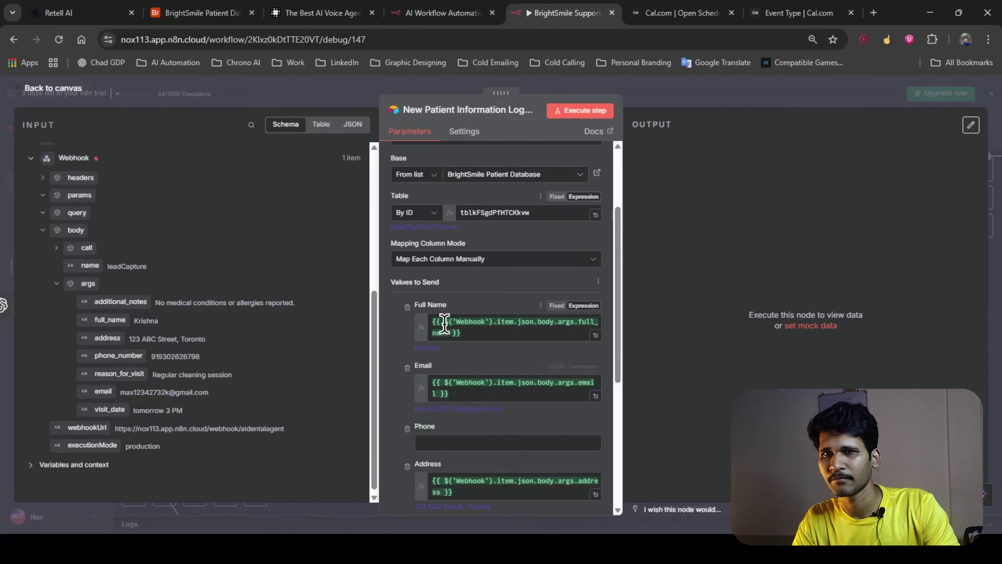
{"action": "left_click_drag", "start_coordinate": [113, 357], "coordinate": [454, 442]}
{"action": "left_click_drag", "start_coordinate": [118, 358], "coordinate": [427, 438]}
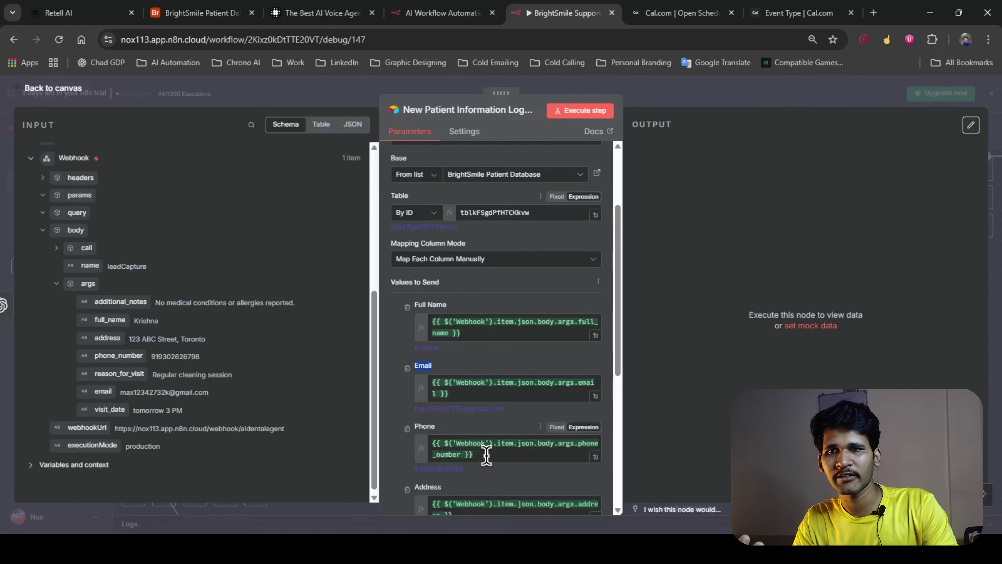
{"action": "left_click", "coordinate": [557, 427]}
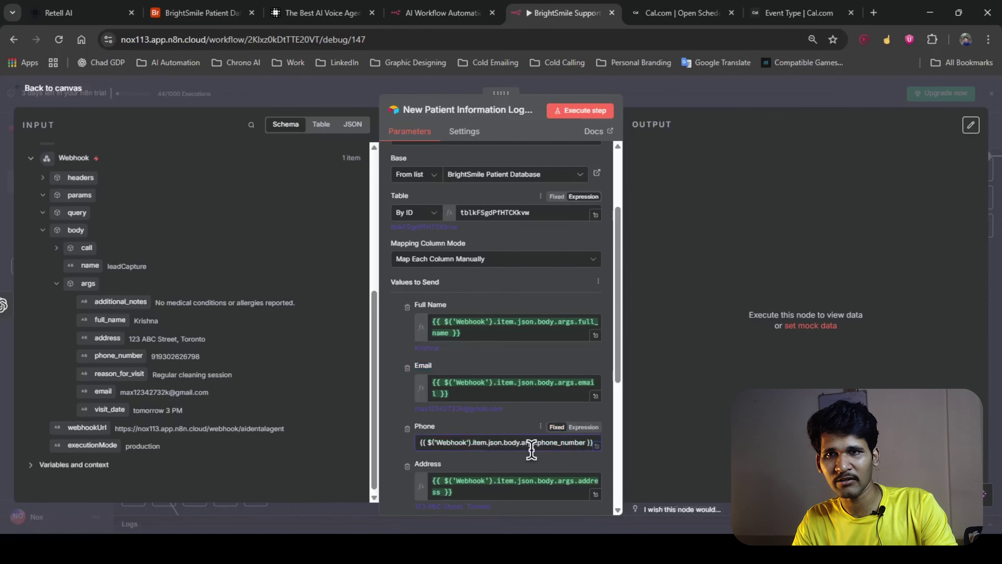
{"action": "left_click", "coordinate": [582, 427]}
{"action": "scroll", "coordinate": [472, 416], "scroll_direction": "down", "scroll_amount": 5}
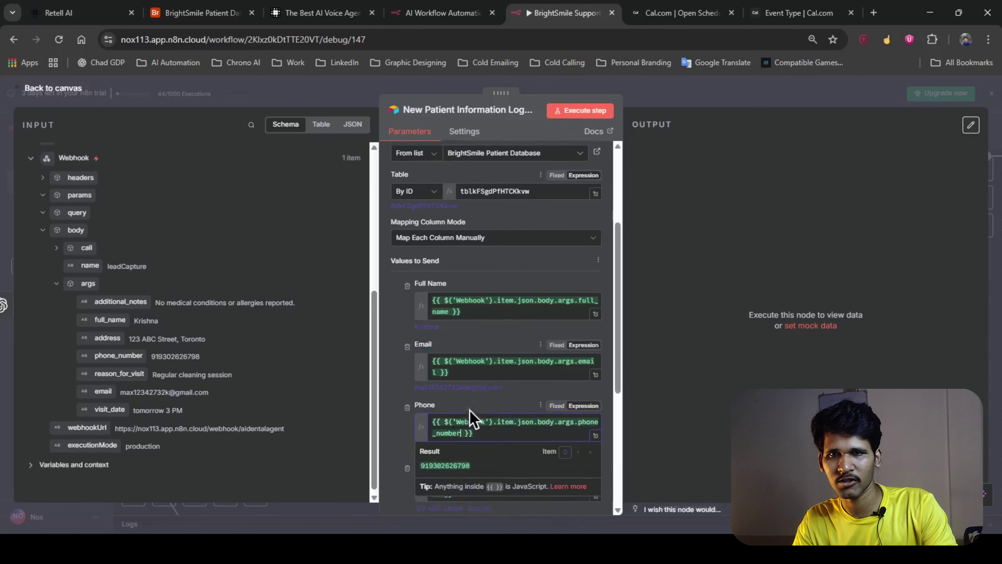
{"action": "left_click", "coordinate": [389, 363]}
{"action": "scroll", "coordinate": [409, 358], "scroll_direction": "down", "scroll_amount": 3}
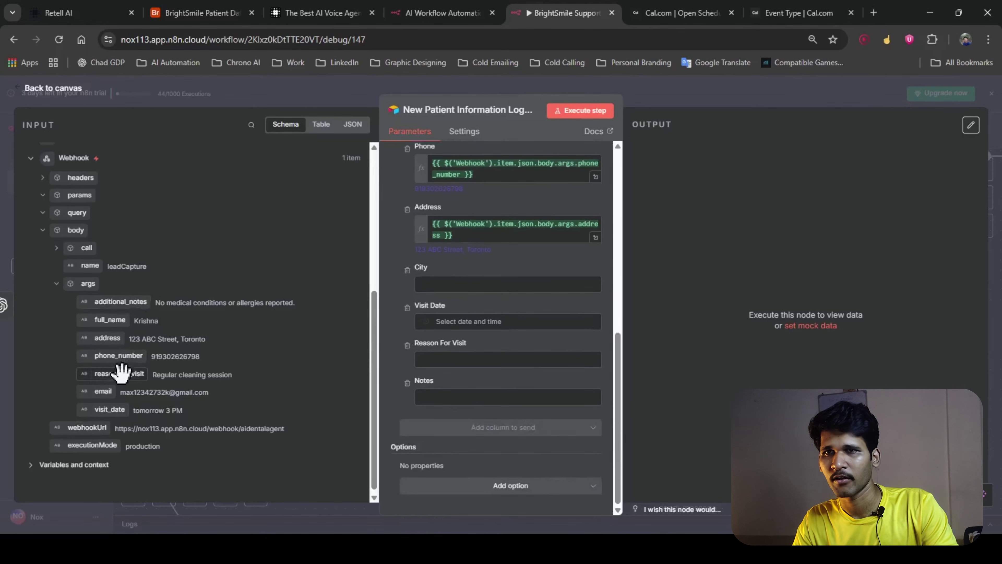
Step: Map the city and address from the Formating the Visit Date output to the City and Address columns, replacing the Webhook address expression
{"action": "scroll", "coordinate": [51, 299], "scroll_direction": "up", "scroll_amount": 1}
{"action": "scroll", "coordinate": [51, 299], "scroll_direction": "up", "scroll_amount": 6}
{"action": "left_click_drag", "start_coordinate": [94, 292], "coordinate": [465, 301]}
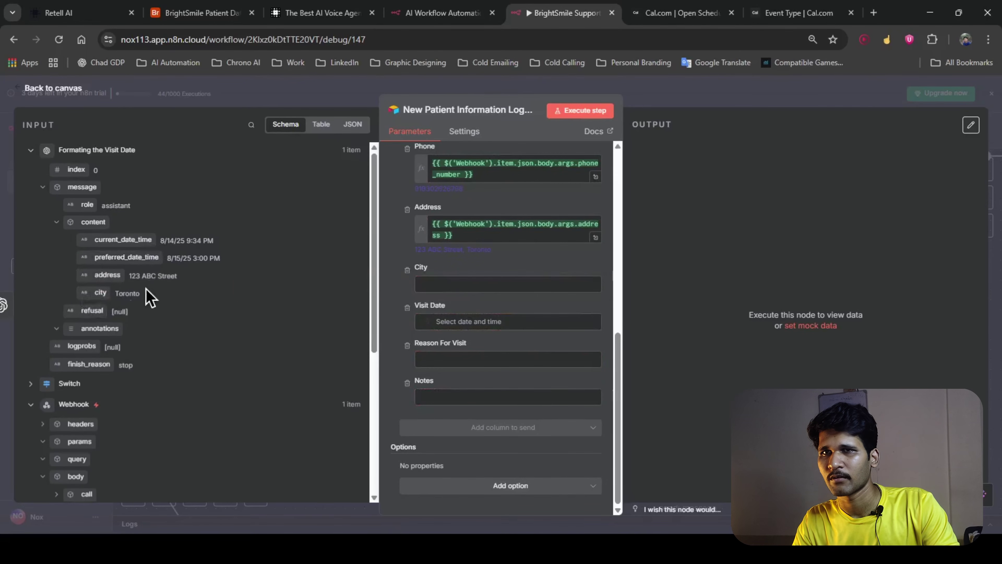
{"action": "left_click", "coordinate": [477, 234]}
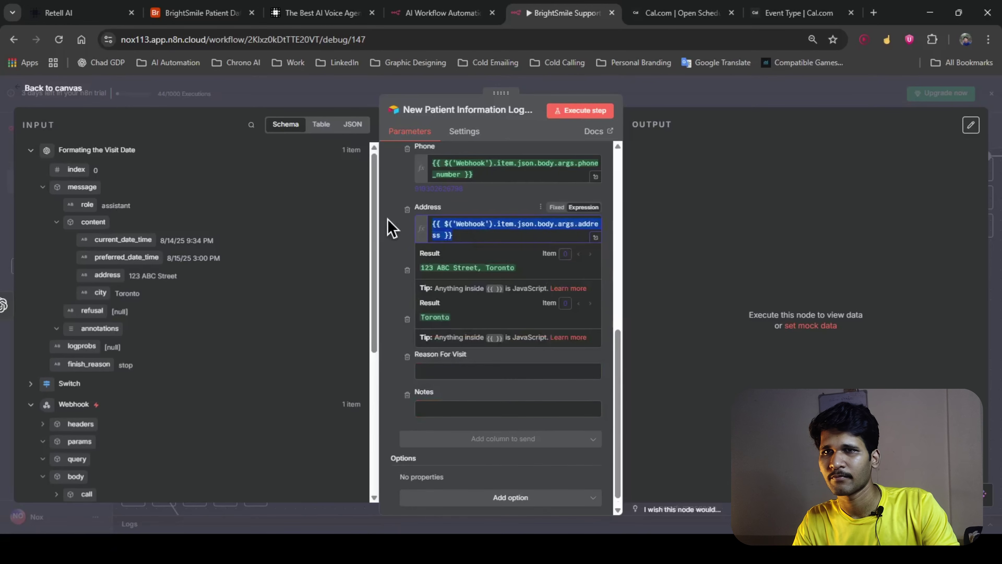
{"action": "key", "text": "ctrl+a"}
{"action": "key", "text": "BackSpace"}
{"action": "left_click_drag", "start_coordinate": [107, 275], "coordinate": [441, 215]}
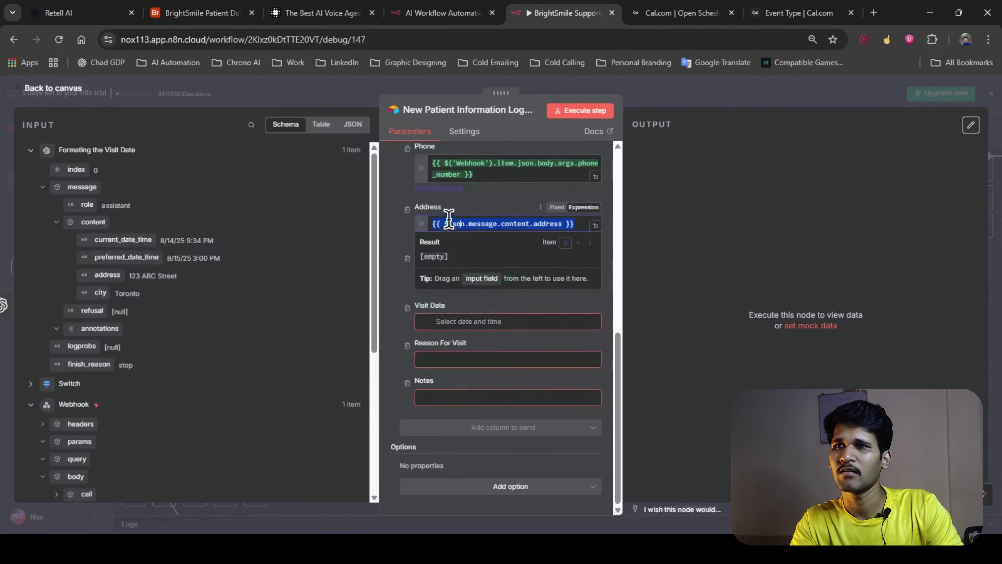
{"action": "left_click", "coordinate": [454, 211]}
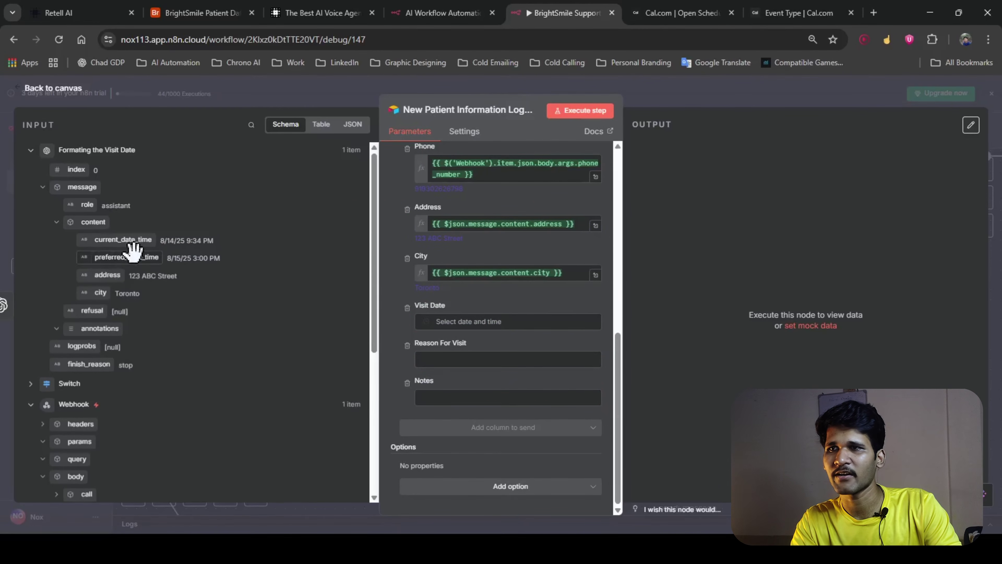
Step: Map preferred_date_time, reason_for_visit and additional_notes to the Visit Date, Reason For Visit and Notes columns, and return to the canvas
{"action": "left_click_drag", "start_coordinate": [123, 258], "coordinate": [497, 316]}
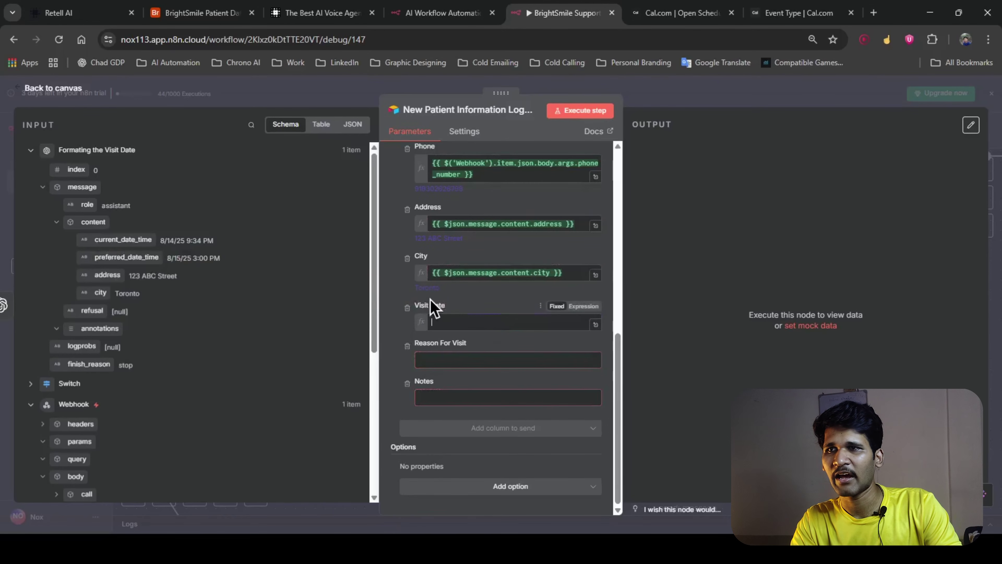
{"action": "left_click", "coordinate": [402, 307]}
{"action": "scroll", "coordinate": [130, 380], "scroll_direction": "down", "scroll_amount": 5}
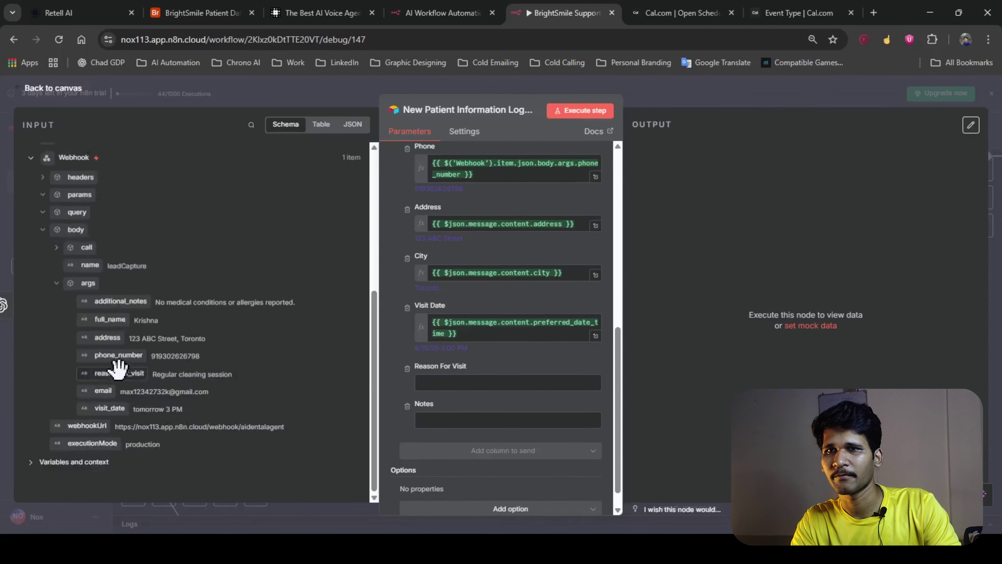
{"action": "left_click_drag", "start_coordinate": [118, 373], "coordinate": [444, 381]}
{"action": "left_click_drag", "start_coordinate": [118, 373], "coordinate": [447, 382]}
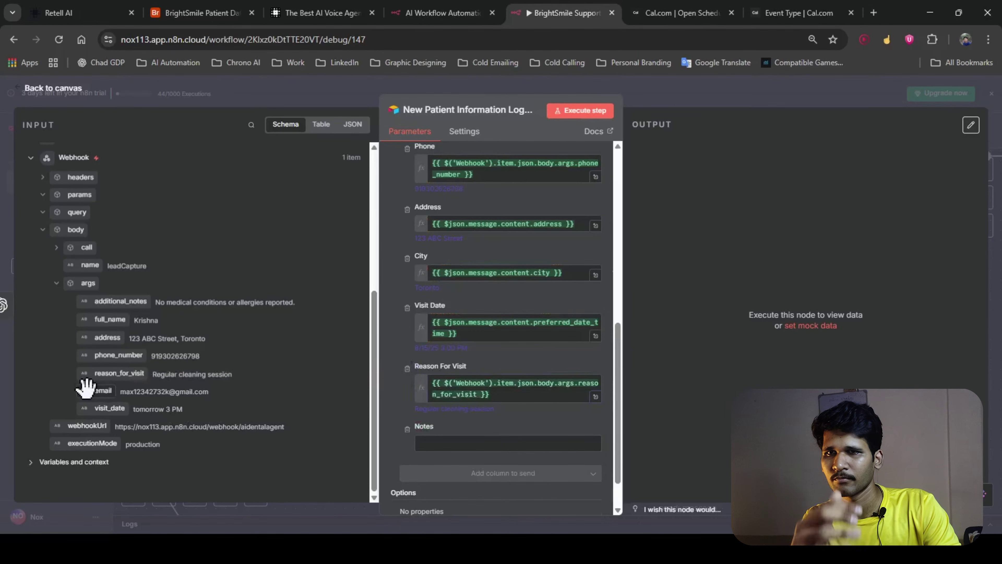
{"action": "left_click_drag", "start_coordinate": [137, 302], "coordinate": [491, 436]}
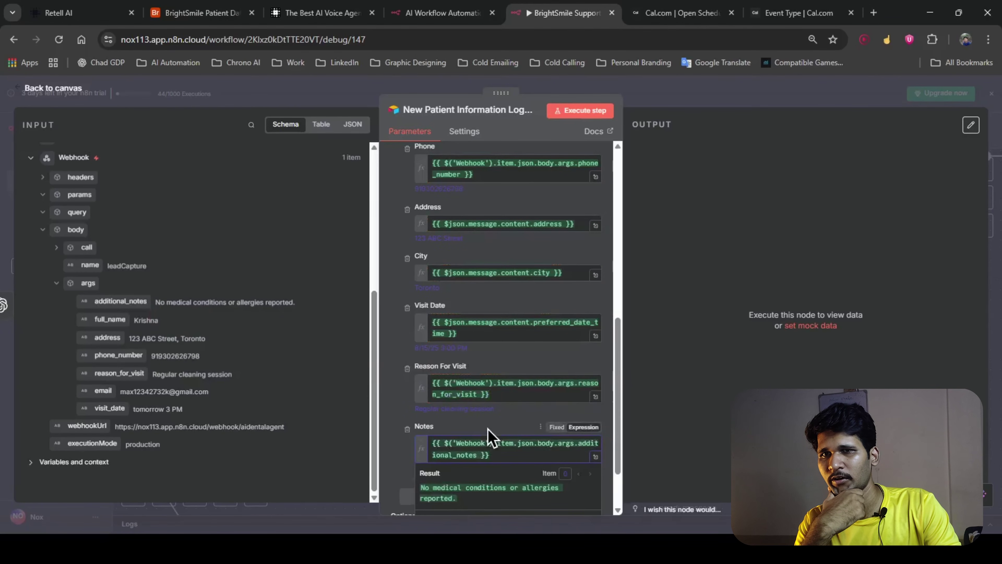
{"action": "scroll", "coordinate": [440, 425], "scroll_direction": "up", "scroll_amount": 10}
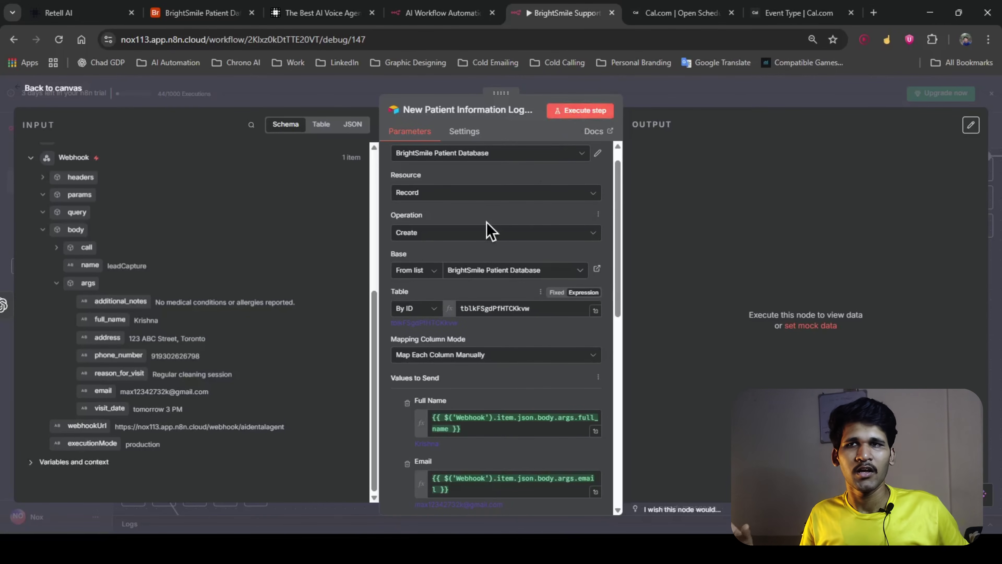
{"action": "key", "text": "Escape"}
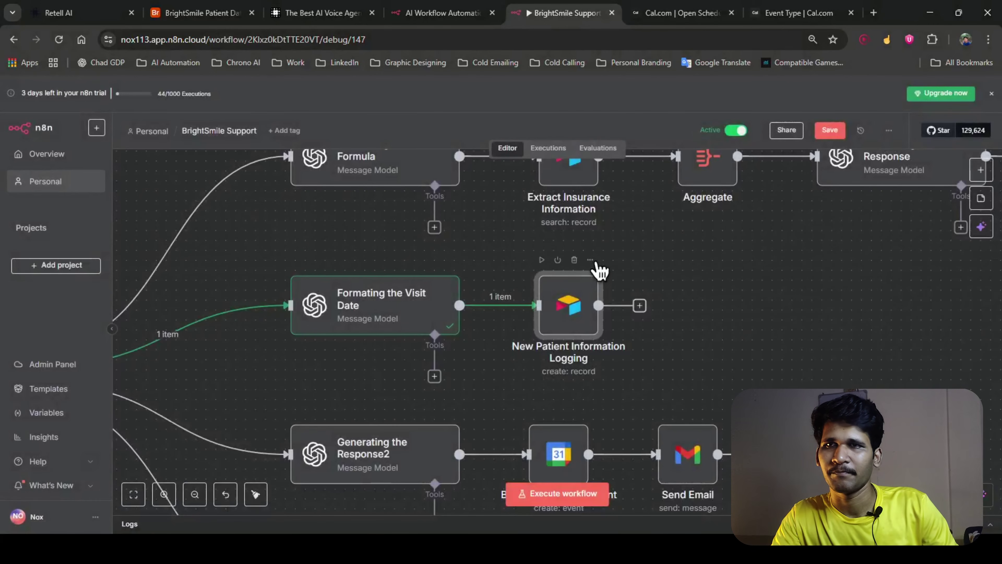
Step: Search the node library for Airtable, view its available actions, and close the library without adding a node
{"action": "key", "text": "Tab"}
{"action": "type", "text": "air"}
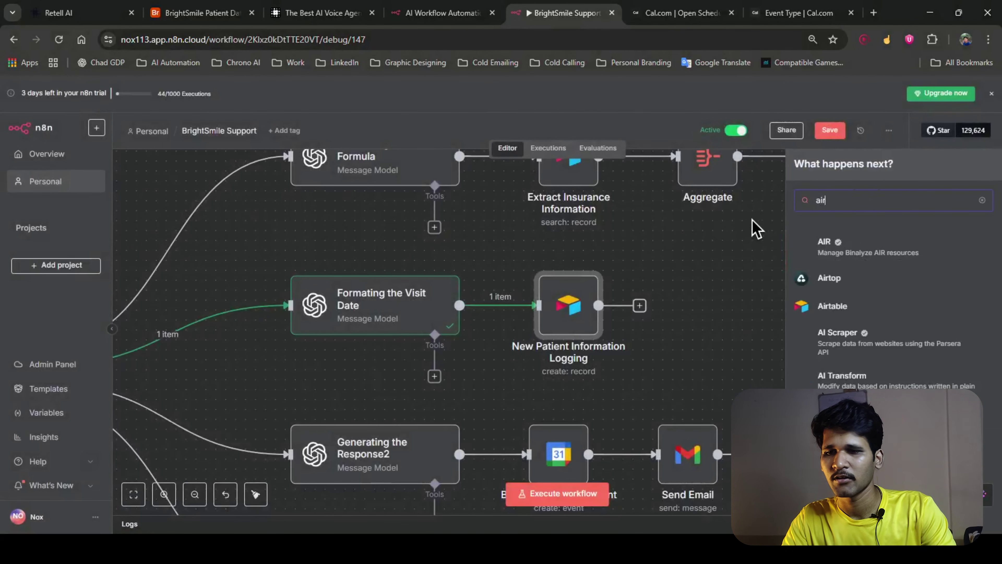
{"action": "left_click", "coordinate": [826, 314]}
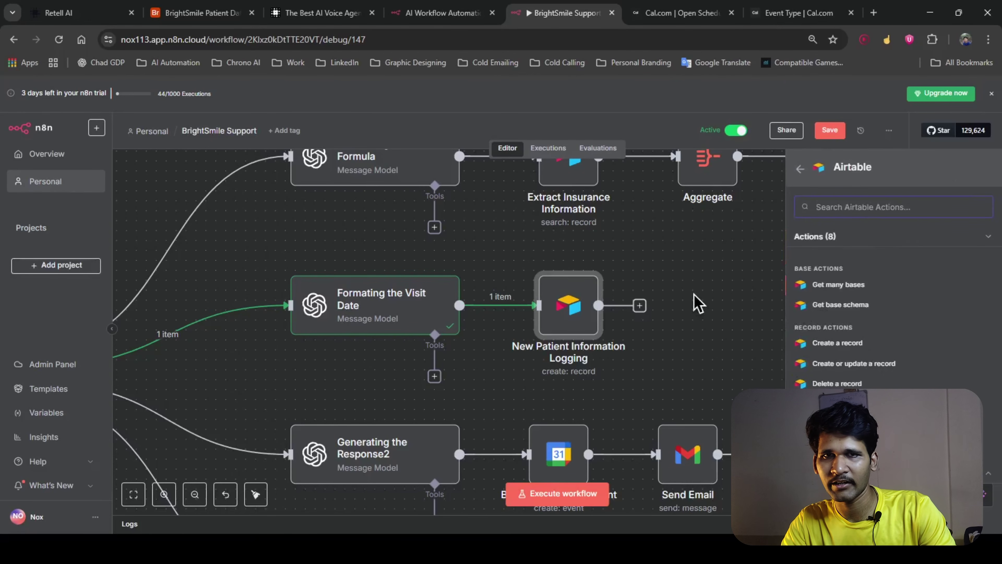
{"action": "left_click", "coordinate": [624, 257]}
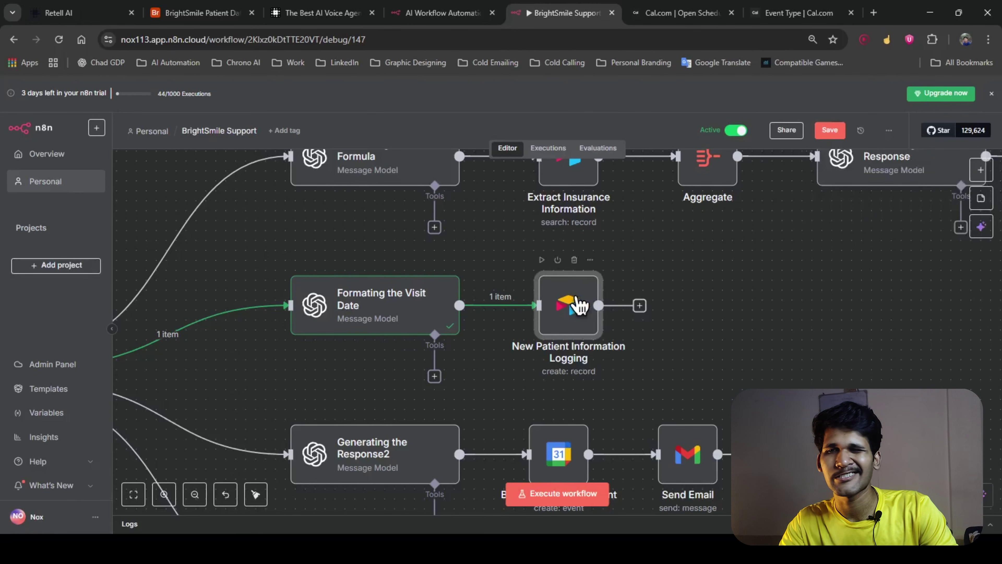
Step: In the New Patient Information Logging node, set the table as a fixed choice from the list to New Patient Information and review its columns
{"action": "double_click", "coordinate": [561, 318]}
{"action": "scroll", "coordinate": [433, 335], "scroll_direction": "down", "scroll_amount": 2}
{"action": "scroll", "coordinate": [434, 336], "scroll_direction": "up", "scroll_amount": 6}
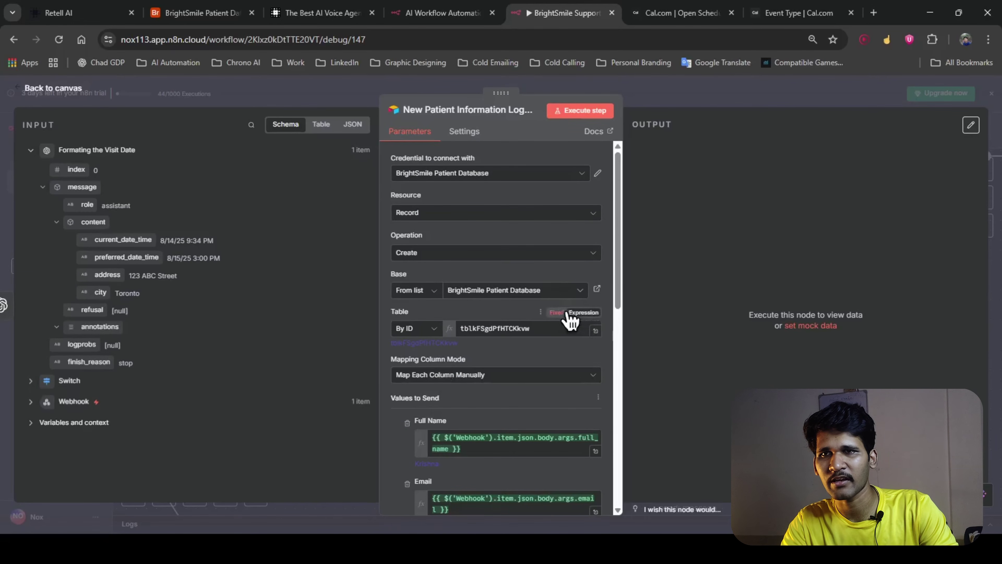
{"action": "left_click", "coordinate": [557, 312]}
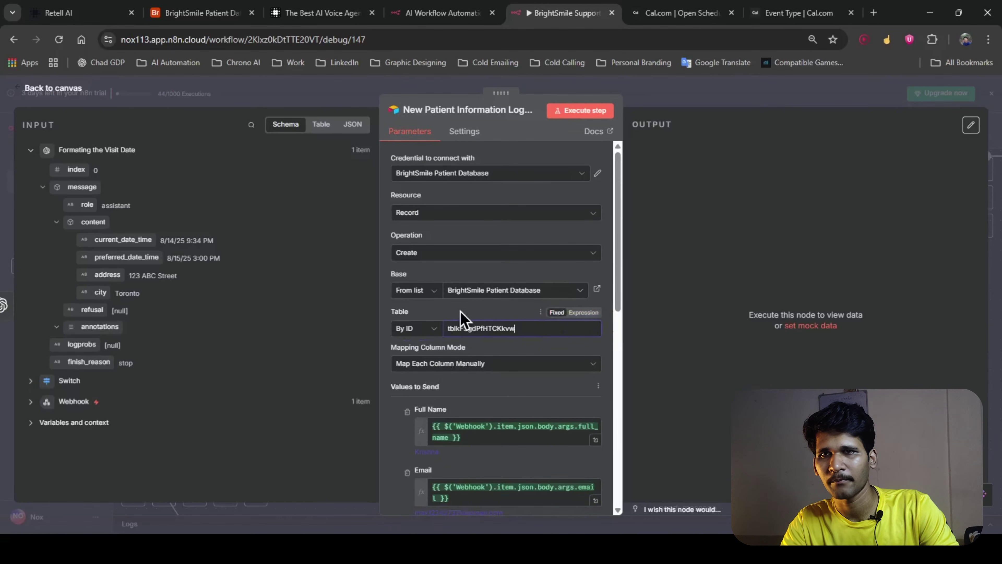
{"action": "left_click", "coordinate": [434, 342]}
{"action": "left_click", "coordinate": [434, 355]}
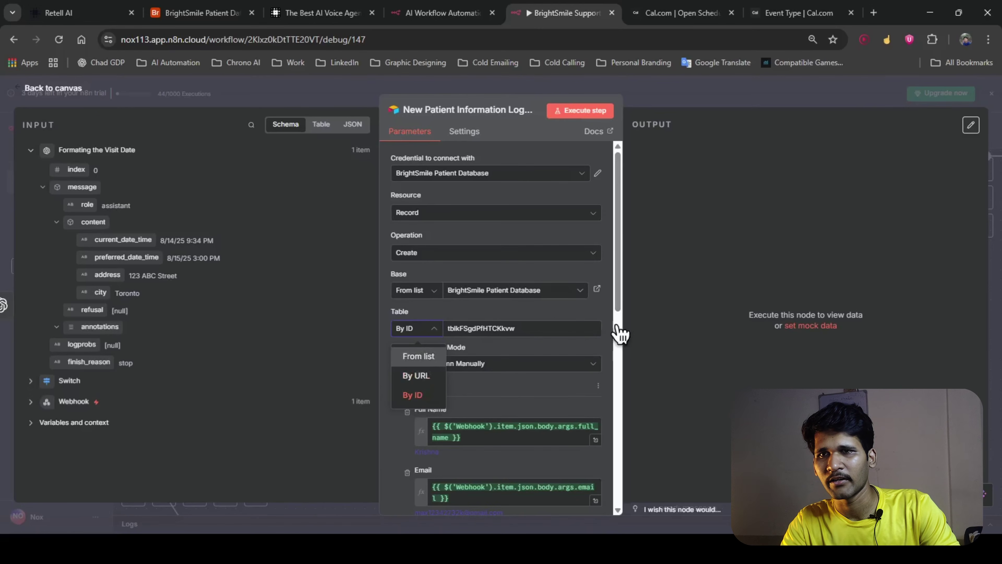
{"action": "left_click", "coordinate": [523, 333]}
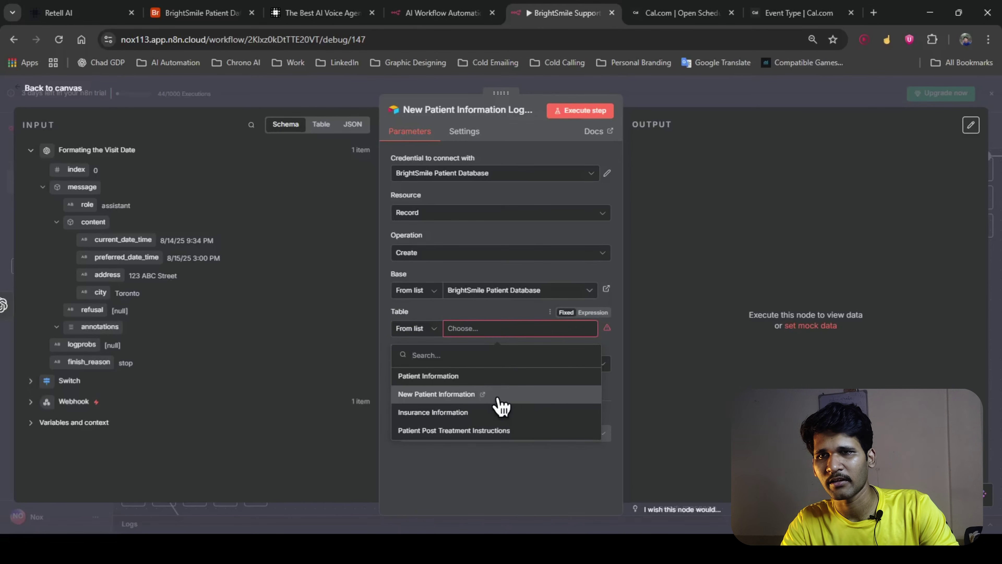
{"action": "left_click", "coordinate": [502, 395]}
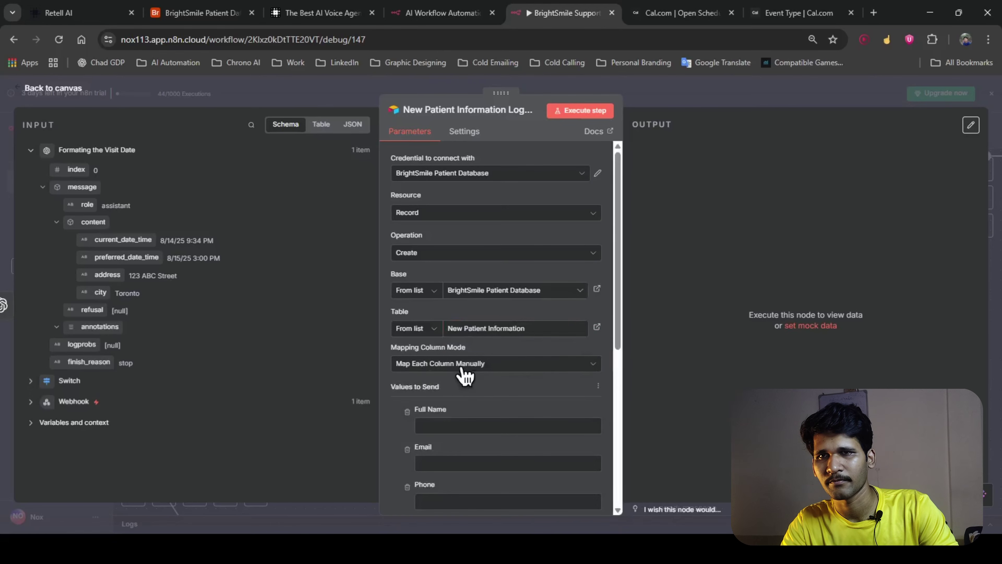
{"action": "scroll", "coordinate": [467, 373], "scroll_direction": "down", "scroll_amount": 3}
{"action": "scroll", "coordinate": [458, 375], "scroll_direction": "up", "scroll_amount": 2}
{"action": "scroll", "coordinate": [454, 395], "scroll_direction": "down", "scroll_amount": 3}
{"action": "scroll", "coordinate": [457, 359], "scroll_direction": "up", "scroll_amount": 2}
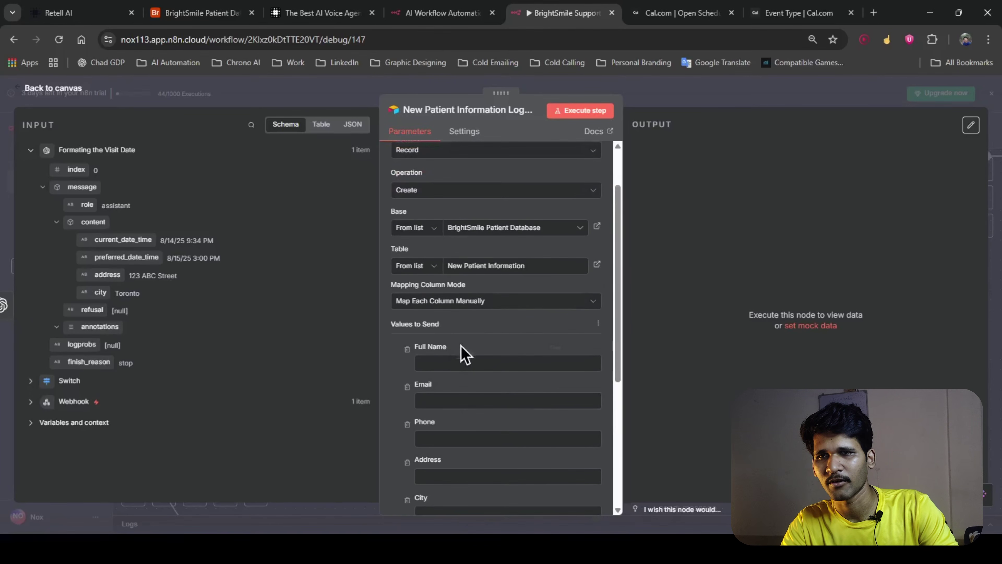
{"action": "scroll", "coordinate": [477, 286], "scroll_direction": "up", "scroll_amount": 2}
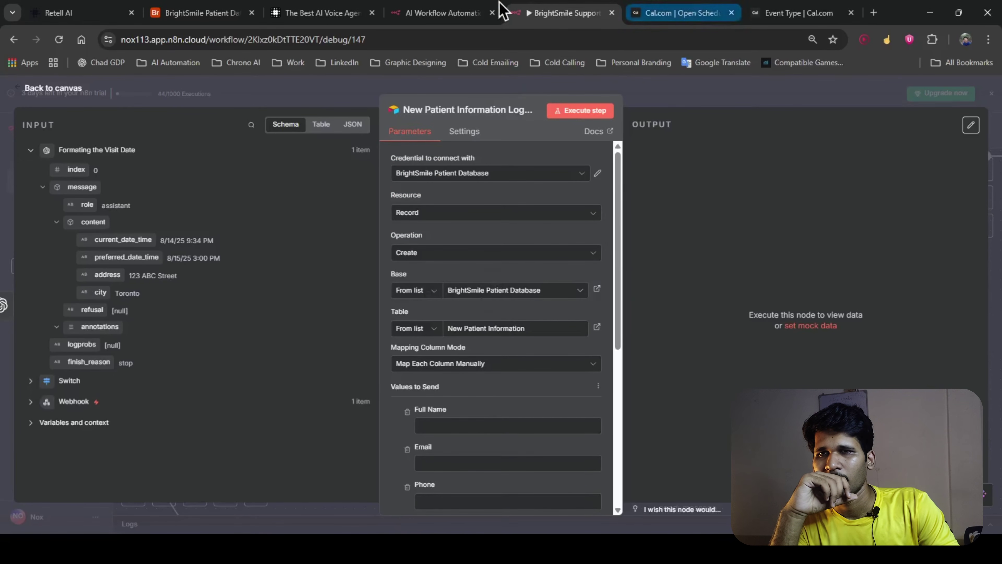
Step: Switch to Airtable, open its home page in a new tab, and start a new personal access token in the Builder hub
{"action": "left_click", "coordinate": [225, 13]}
{"action": "middle_click", "coordinate": [15, 92]}
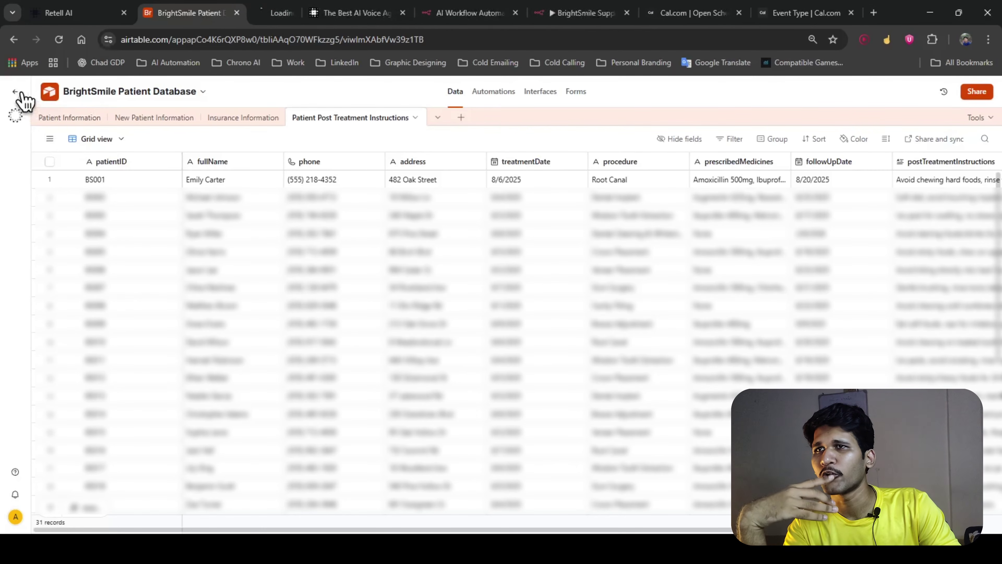
{"action": "left_click", "coordinate": [284, 10]}
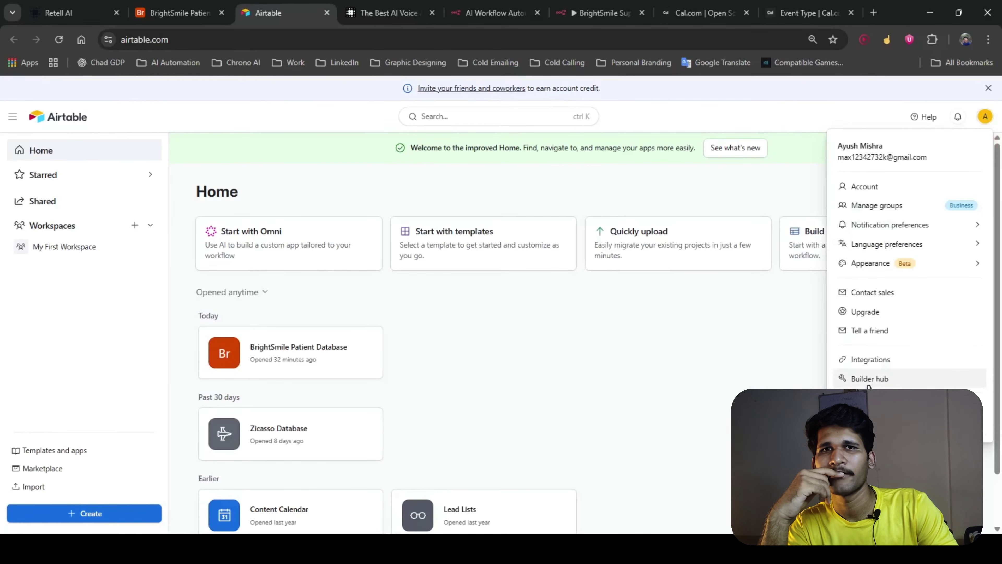
{"action": "left_click", "coordinate": [869, 378]}
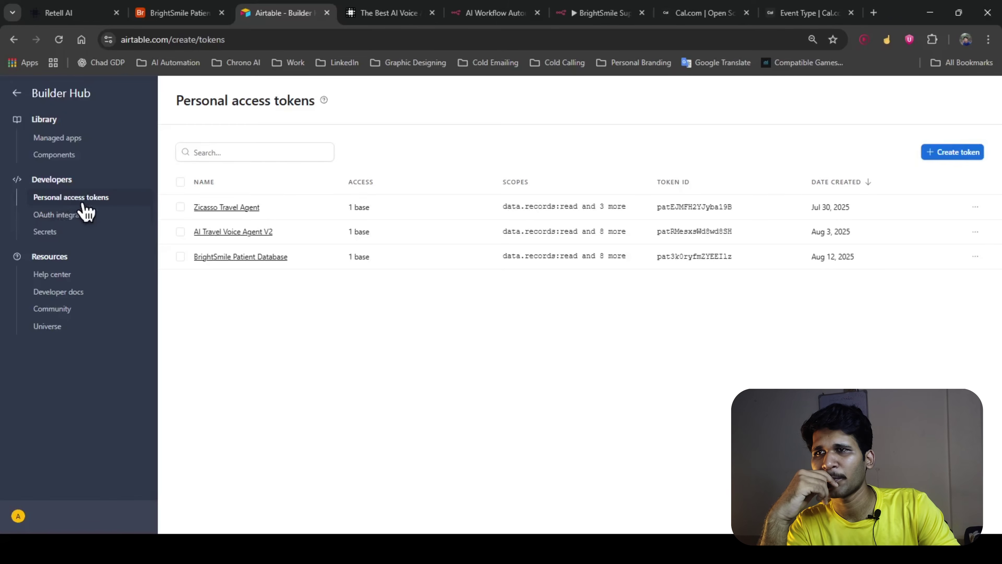
{"action": "left_click", "coordinate": [929, 156]}
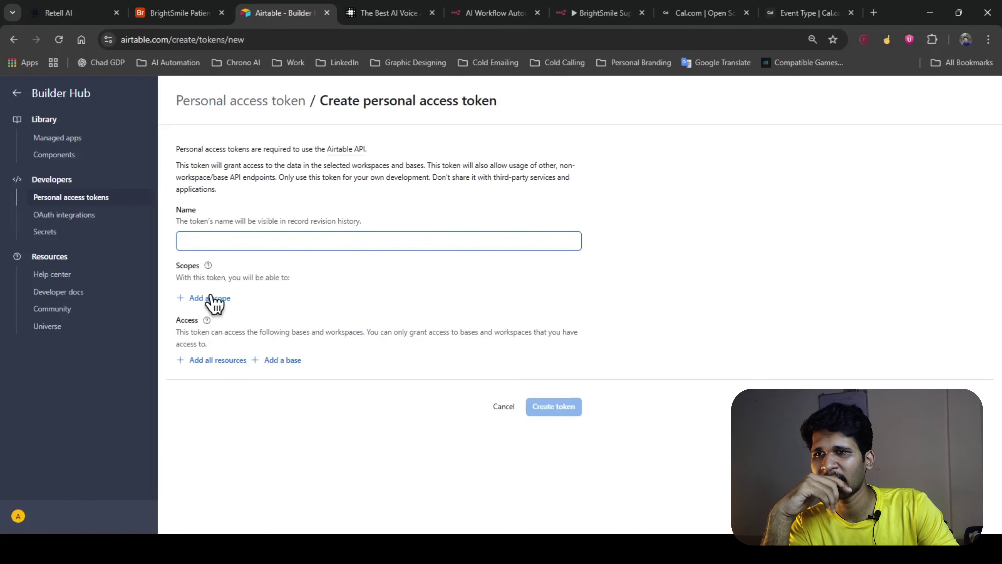
Step: Add the scopes data.records:read, data.records:write and data.recordComments:read to the new token
{"action": "left_click", "coordinate": [197, 298]}
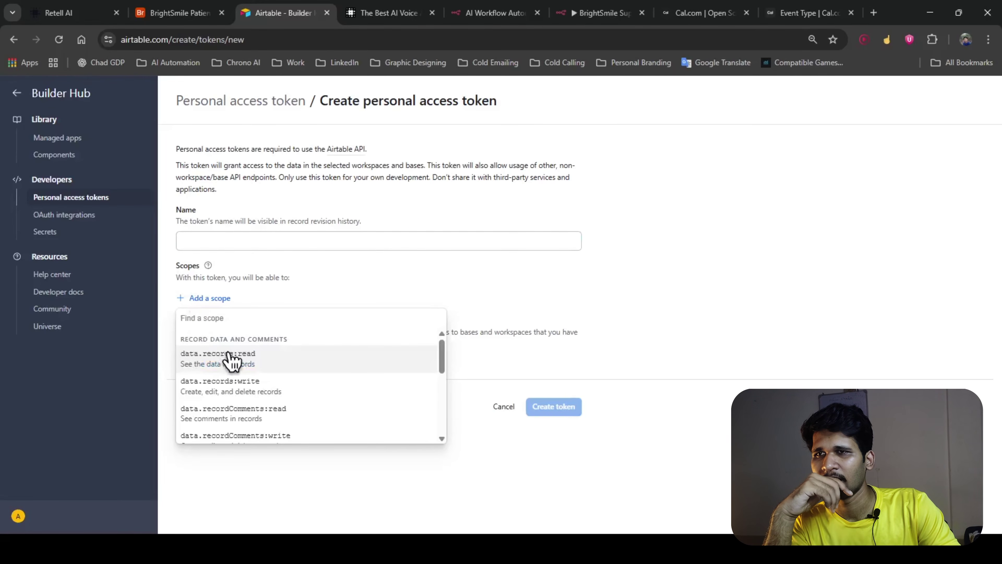
{"action": "left_click", "coordinate": [233, 358]}
{"action": "left_click", "coordinate": [221, 324]}
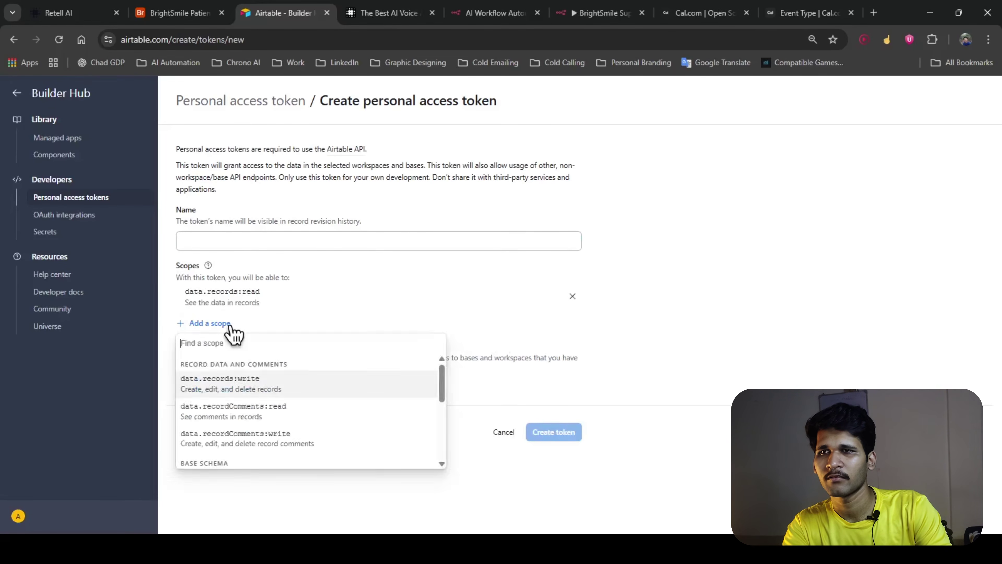
{"action": "left_click", "coordinate": [237, 381]}
{"action": "left_click", "coordinate": [213, 350]}
{"action": "left_click", "coordinate": [265, 408]}
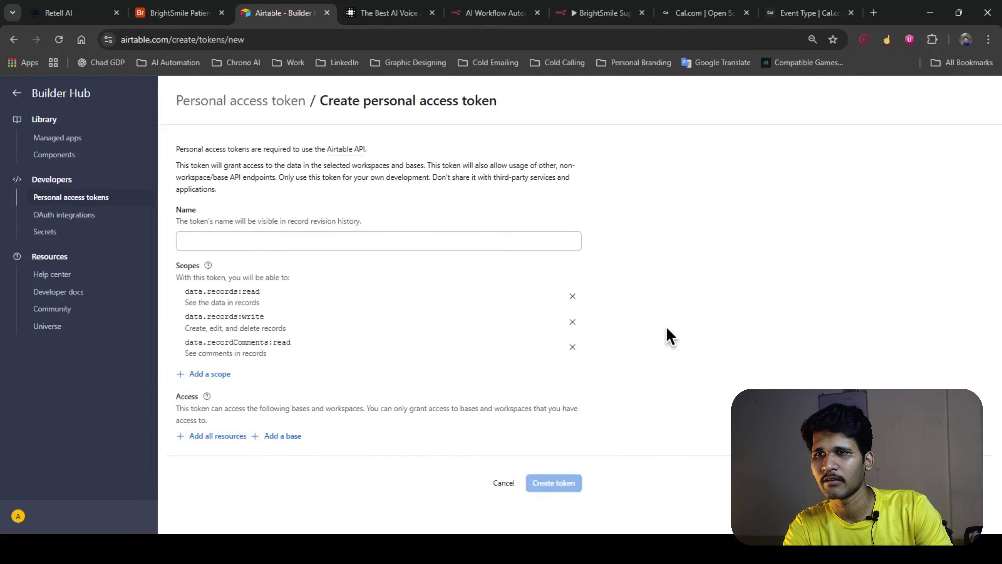
Step: Look through the bases available for the token's access to find BrightSmile Patient Database, and close the list without choosing one
{"action": "left_click", "coordinate": [292, 436]}
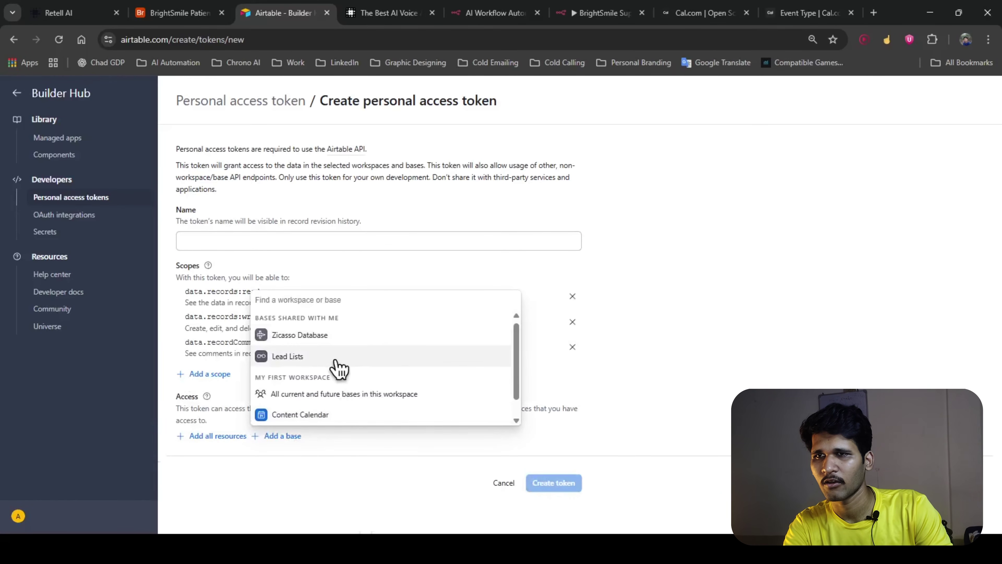
{"action": "scroll", "coordinate": [339, 390], "scroll_direction": "down", "scroll_amount": 1}
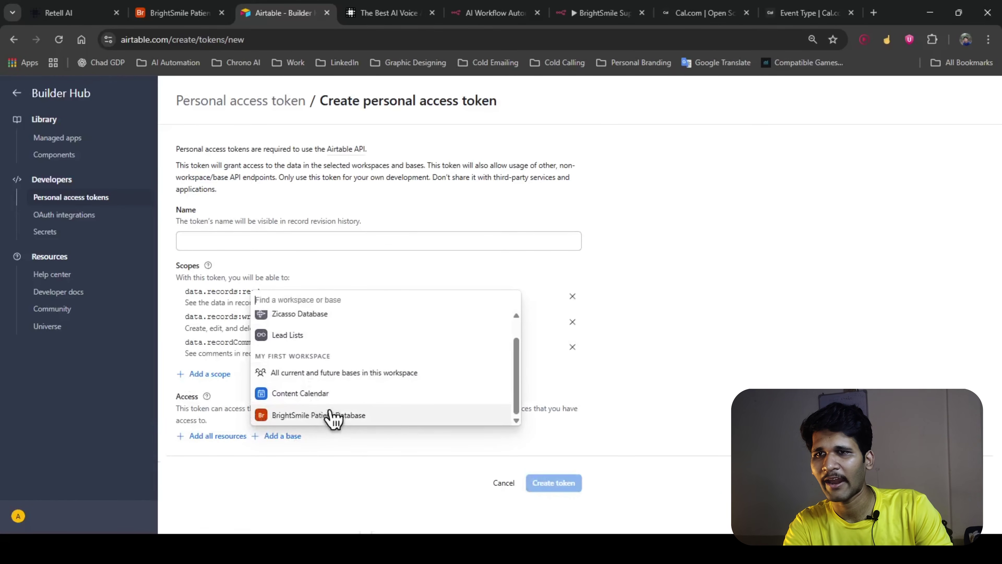
{"action": "left_click", "coordinate": [419, 455]}
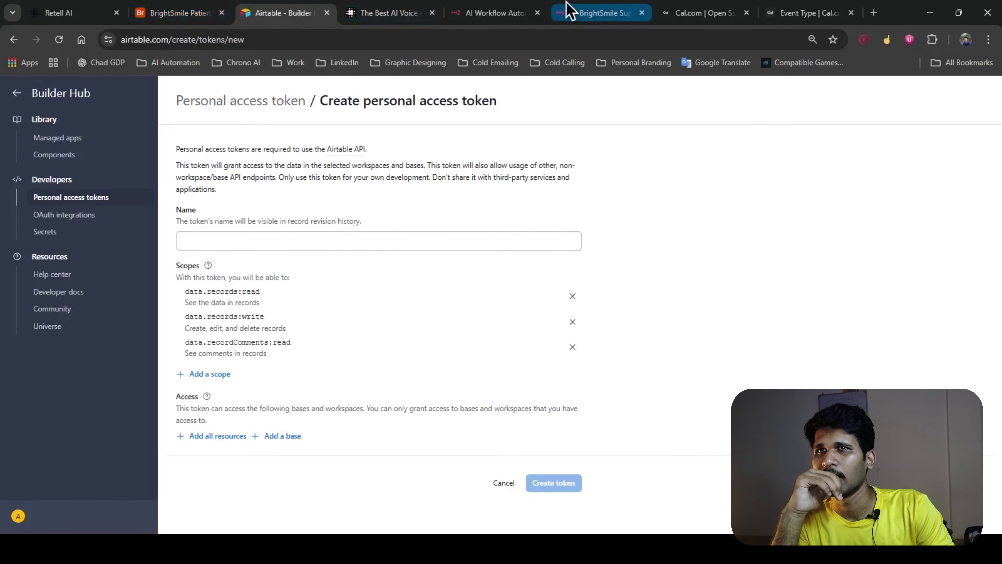
Step: Switch to n8n, open the new Airtable credential form to check the required token scopes, and close it without saving
{"action": "left_click", "coordinate": [576, 12]}
{"action": "left_click", "coordinate": [580, 174]}
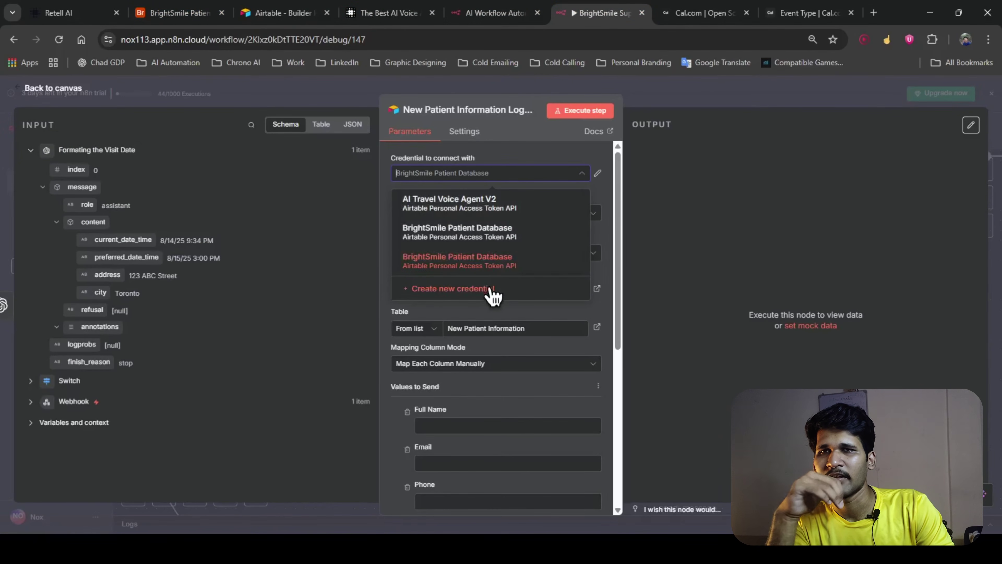
{"action": "left_click", "coordinate": [453, 289]}
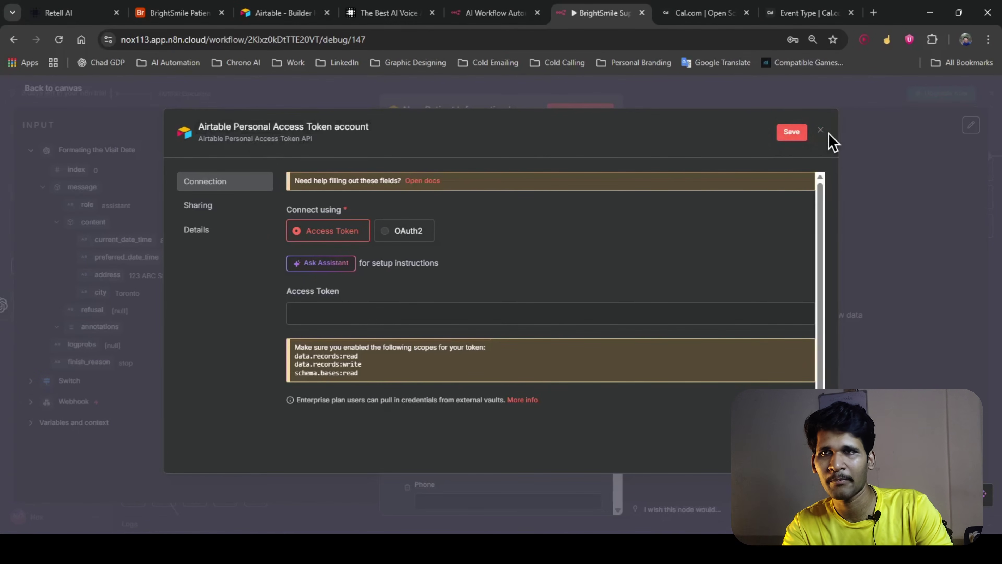
{"action": "left_click", "coordinate": [820, 130]}
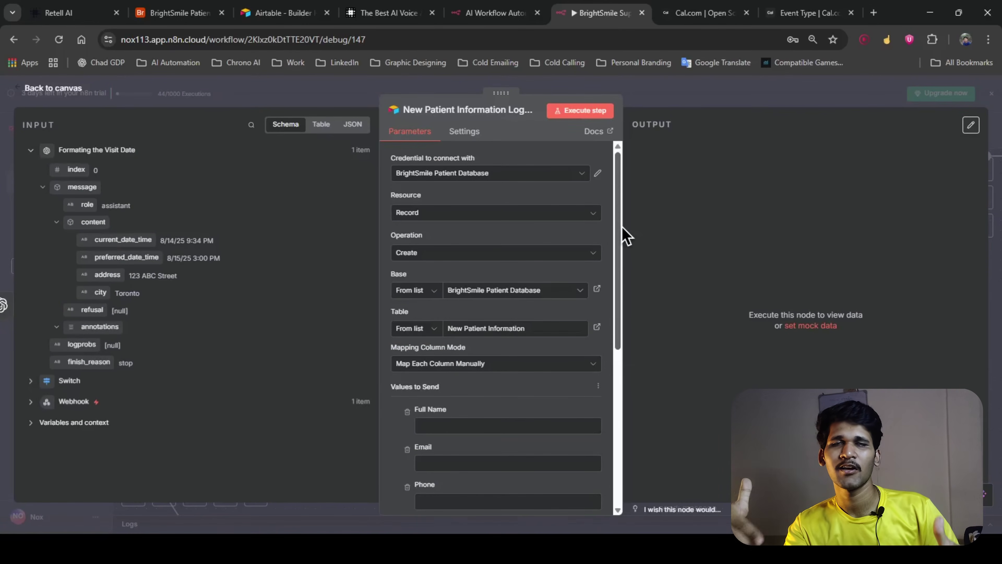
Step: Keep BrightSmile Patient Database as the node's base and review its available tables and the values to send
{"action": "scroll", "coordinate": [469, 320], "scroll_direction": "down", "scroll_amount": 4}
{"action": "scroll", "coordinate": [459, 300], "scroll_direction": "up", "scroll_amount": 4}
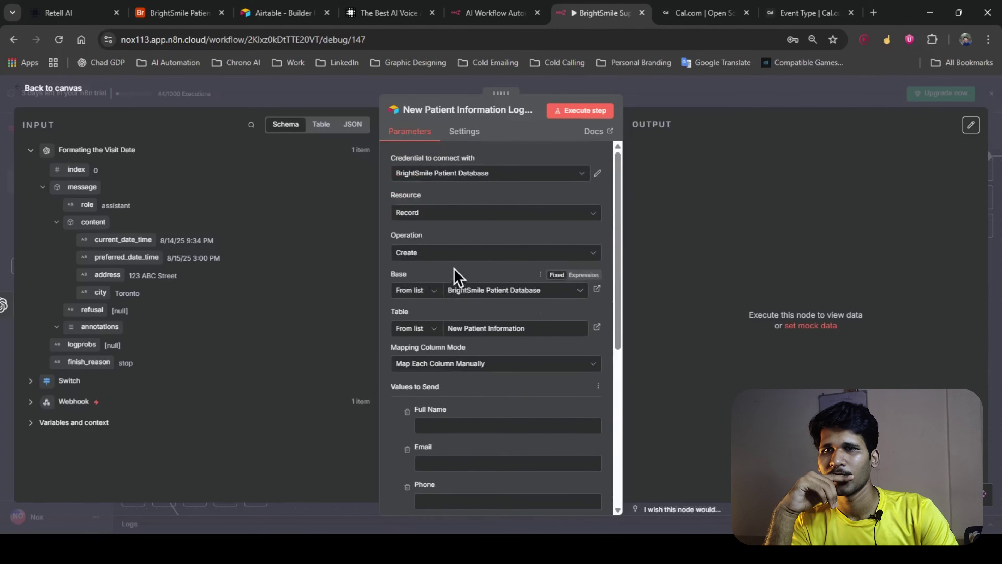
{"action": "left_click", "coordinate": [481, 292]}
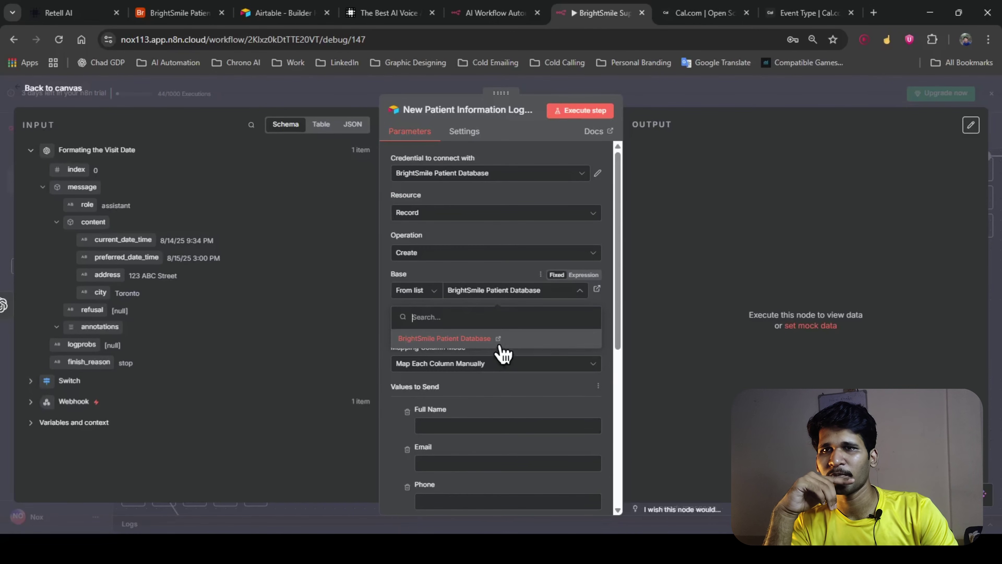
{"action": "left_click", "coordinate": [499, 342]}
{"action": "left_click", "coordinate": [532, 329]}
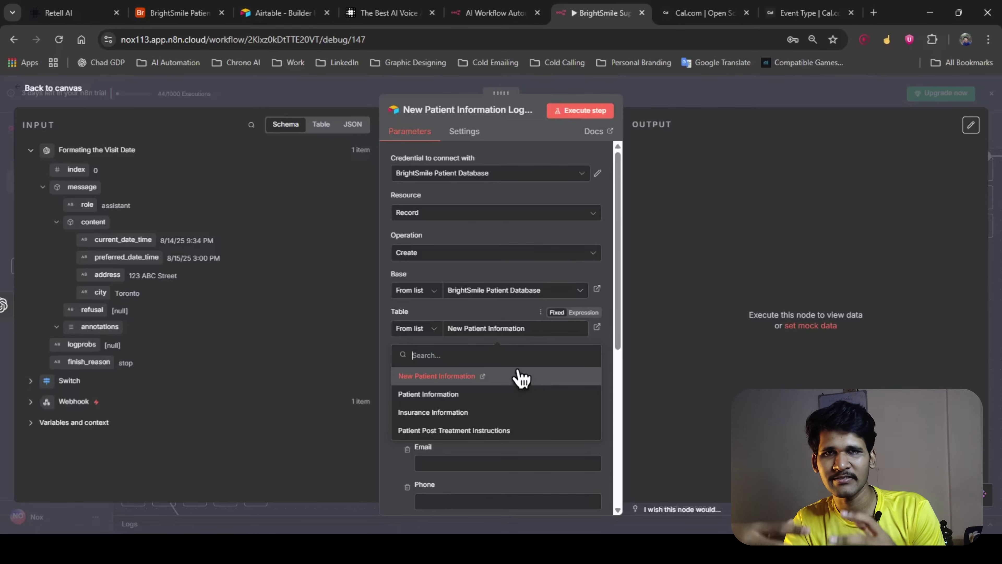
{"action": "left_click", "coordinate": [508, 313]}
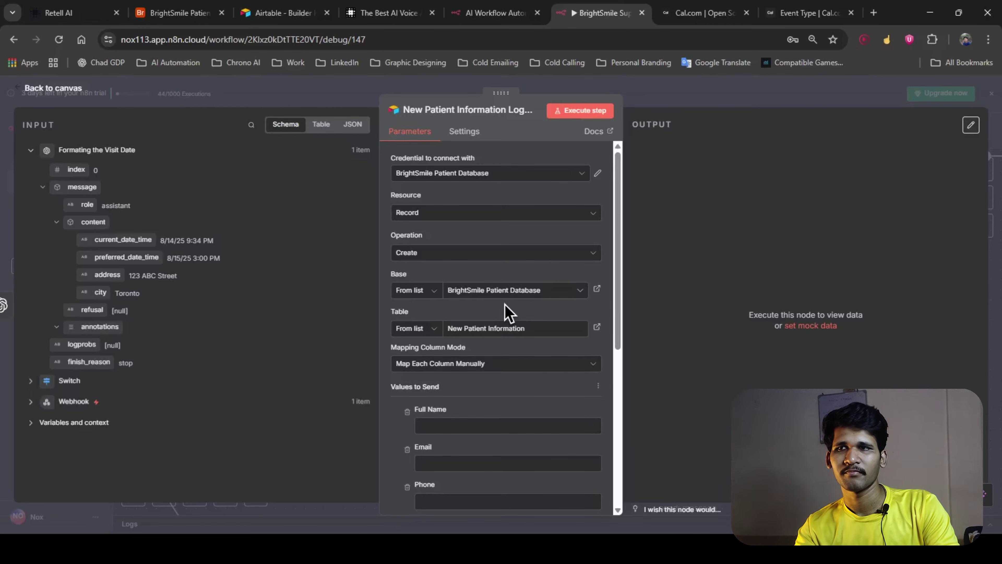
{"action": "scroll", "coordinate": [474, 363], "scroll_direction": "down", "scroll_amount": 6}
{"action": "scroll", "coordinate": [519, 190], "scroll_direction": "up", "scroll_amount": 6}
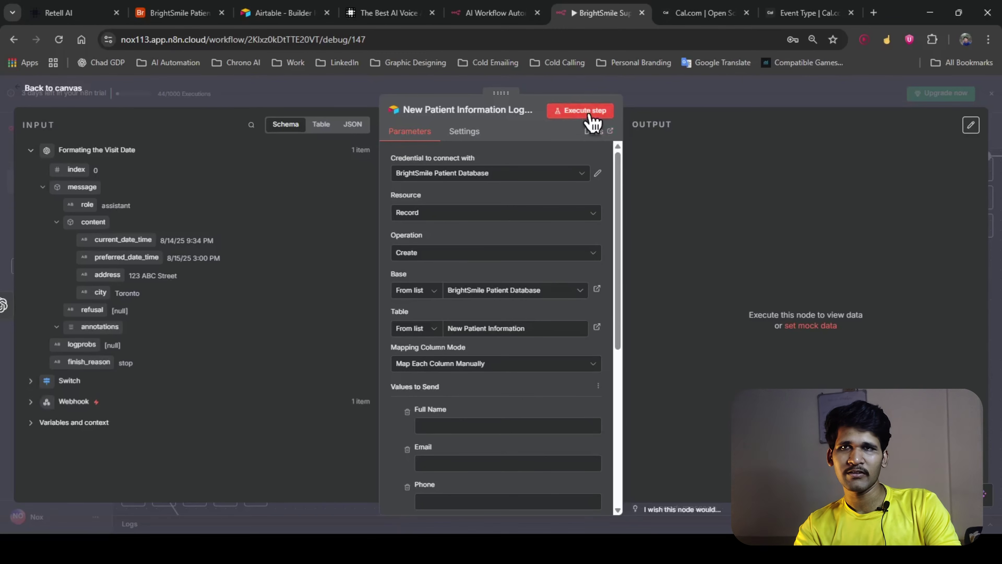
Step: Switch to Airtable and view the New Patient Information table of the BrightSmile Patient Database
{"action": "left_click", "coordinate": [180, 13]}
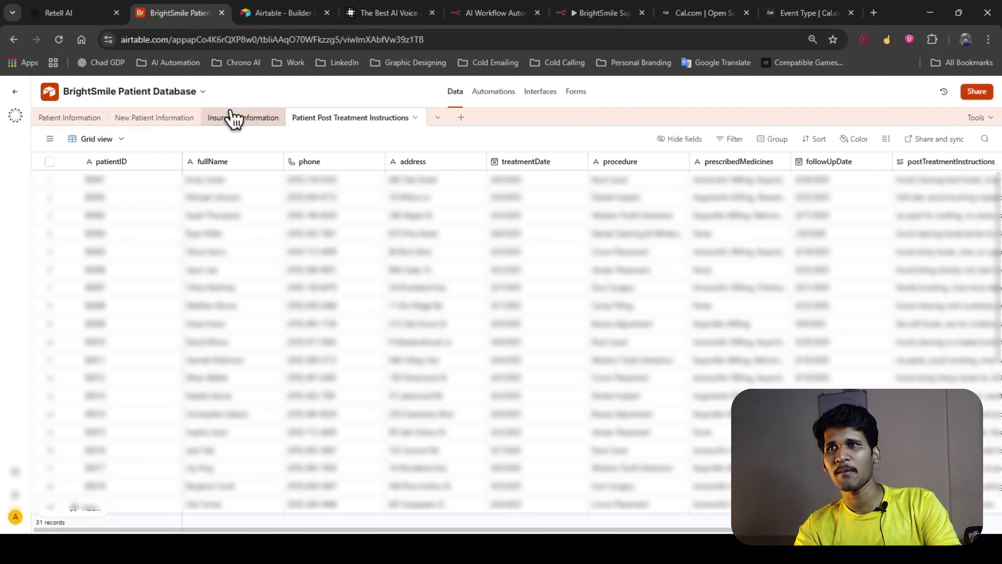
{"action": "left_click", "coordinate": [178, 118]}
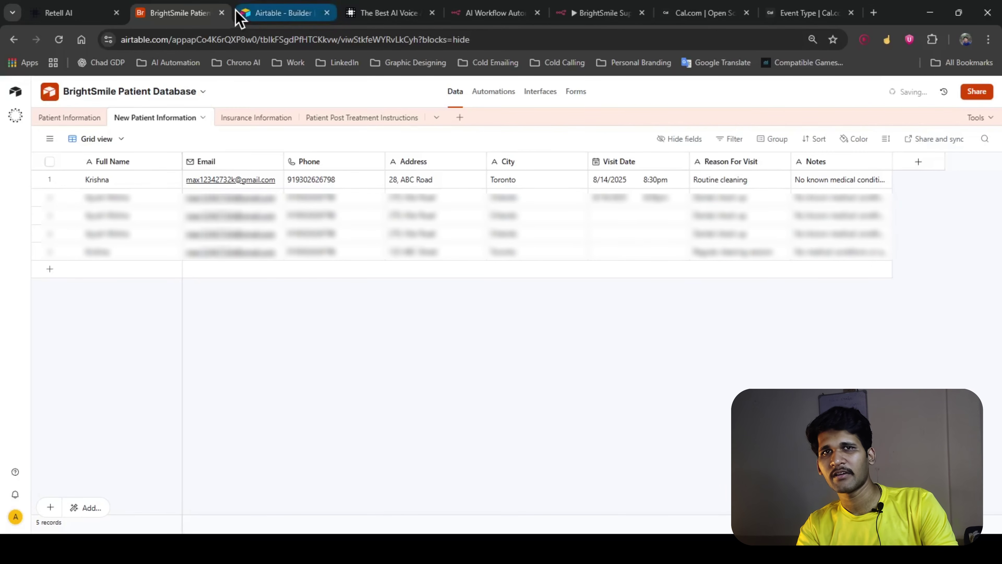
Step: Close the Retell AI, Airtable token and Cal.com browser pages, and return to the BrightSmile Support workflow in n8n
{"action": "left_click", "coordinate": [110, 12]}
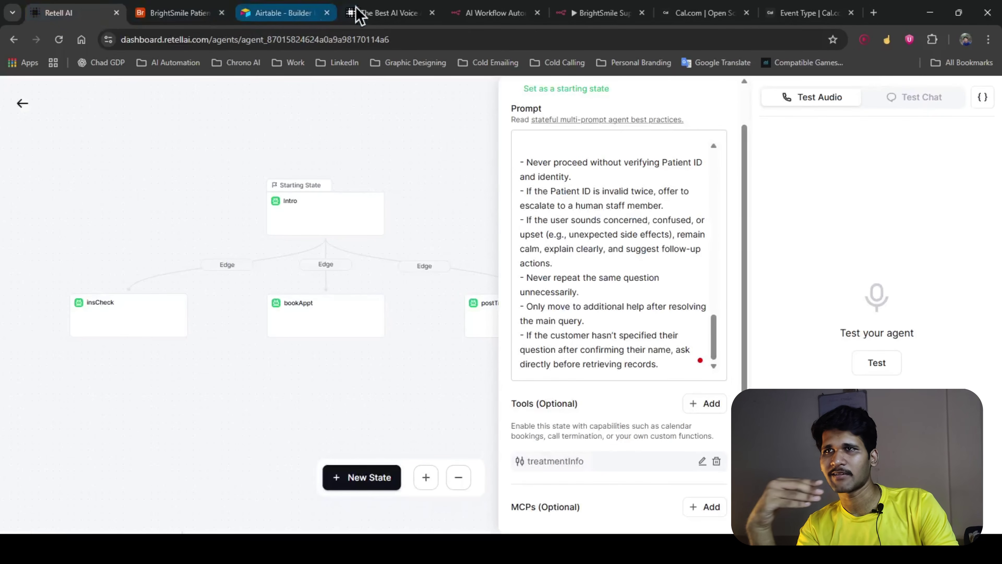
{"action": "left_click", "coordinate": [347, 12]}
{"action": "key", "text": "ctrl+w"}
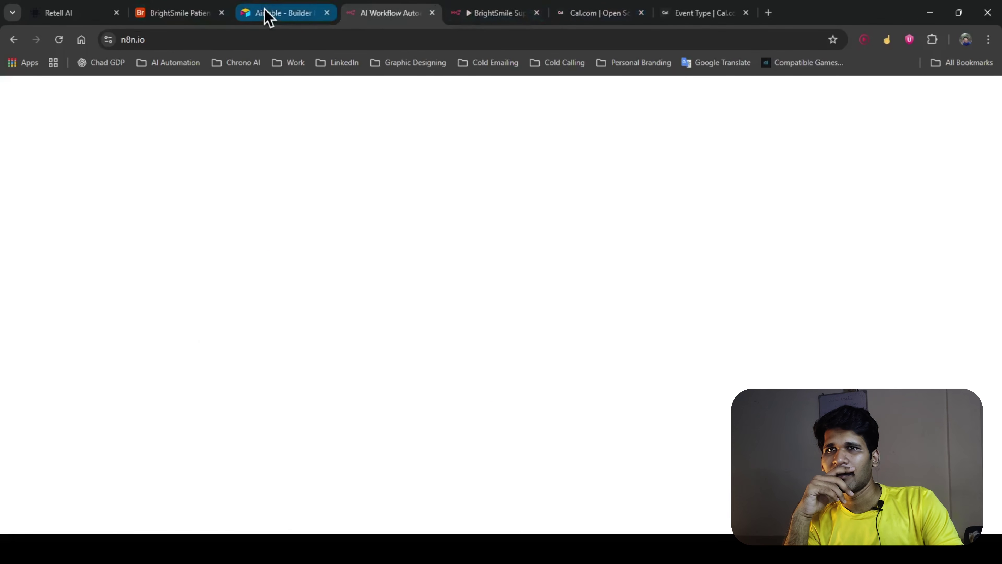
{"action": "middle_click", "coordinate": [256, 12]}
{"action": "middle_click", "coordinate": [62, 14]}
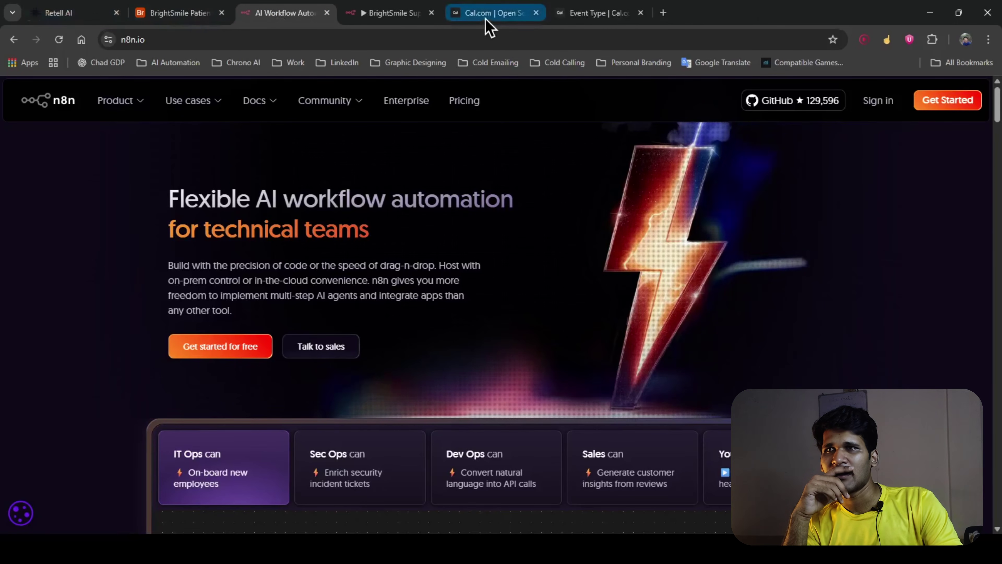
{"action": "left_click", "coordinate": [635, 130]}
{"action": "left_click", "coordinate": [431, 12]}
{"action": "left_click", "coordinate": [431, 12]}
{"action": "left_click", "coordinate": [371, 11]}
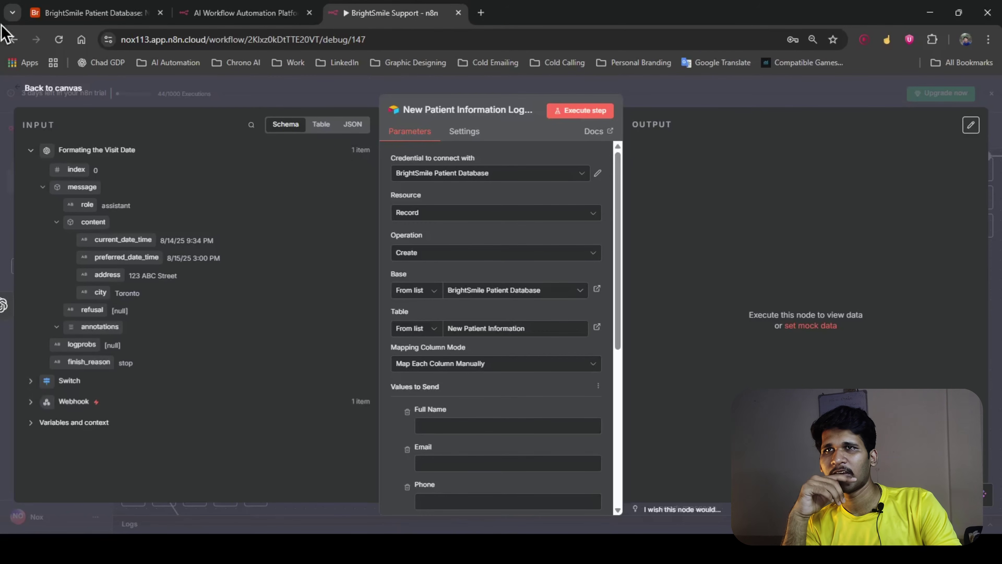
Step: Leave the logging node, open the Switch node, and collapse the headers and call data in its webhook input
{"action": "left_click", "coordinate": [33, 88]}
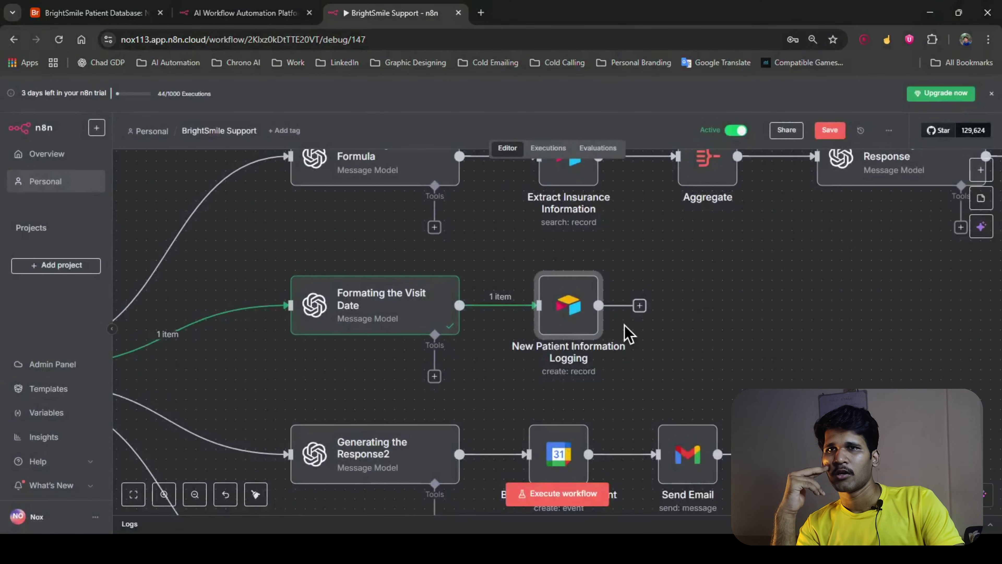
{"action": "scroll", "coordinate": [389, 294], "scroll_direction": "down", "scroll_amount": 2}
{"action": "scroll", "coordinate": [389, 294], "scroll_direction": "down", "scroll_amount": 2}
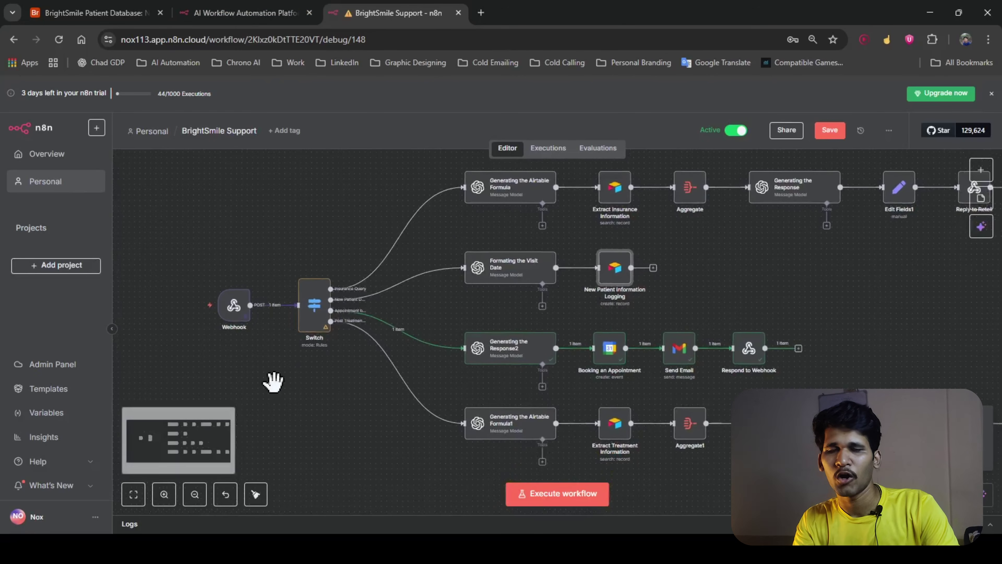
{"action": "scroll", "coordinate": [285, 388], "scroll_direction": "up", "scroll_amount": 4}
{"action": "left_click_drag", "start_coordinate": [357, 385], "coordinate": [304, 385]}
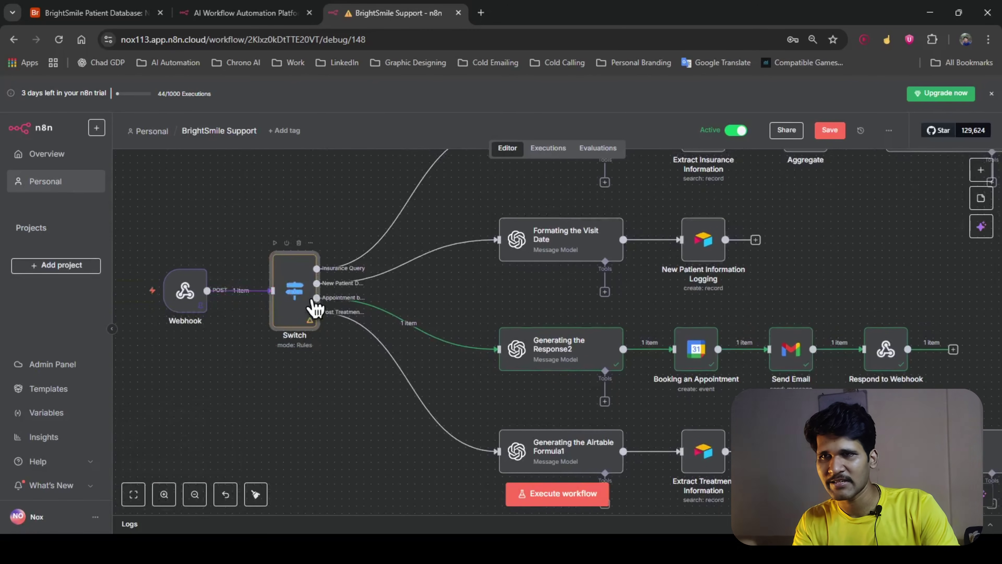
{"action": "double_click", "coordinate": [304, 304]}
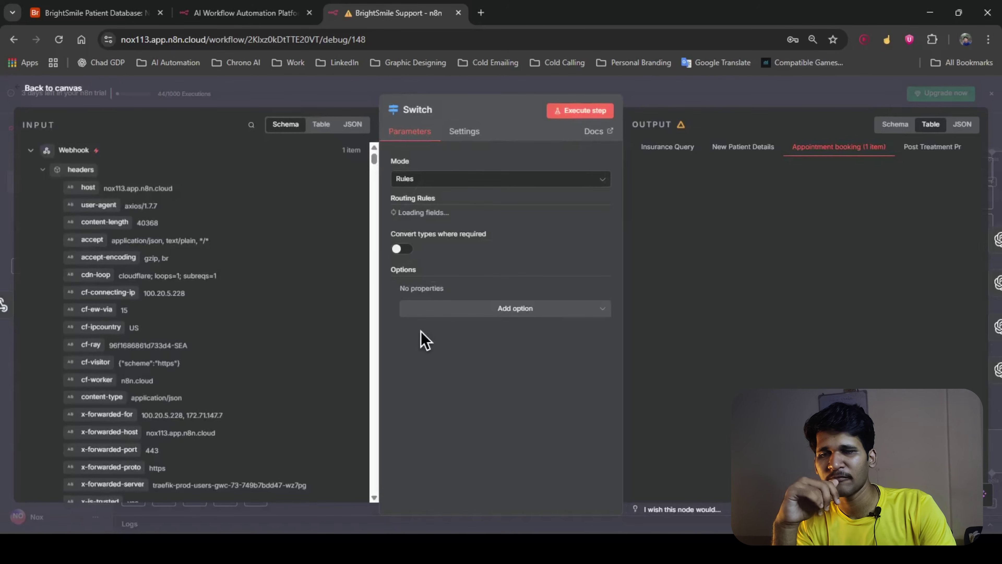
{"action": "left_click", "coordinate": [49, 171]}
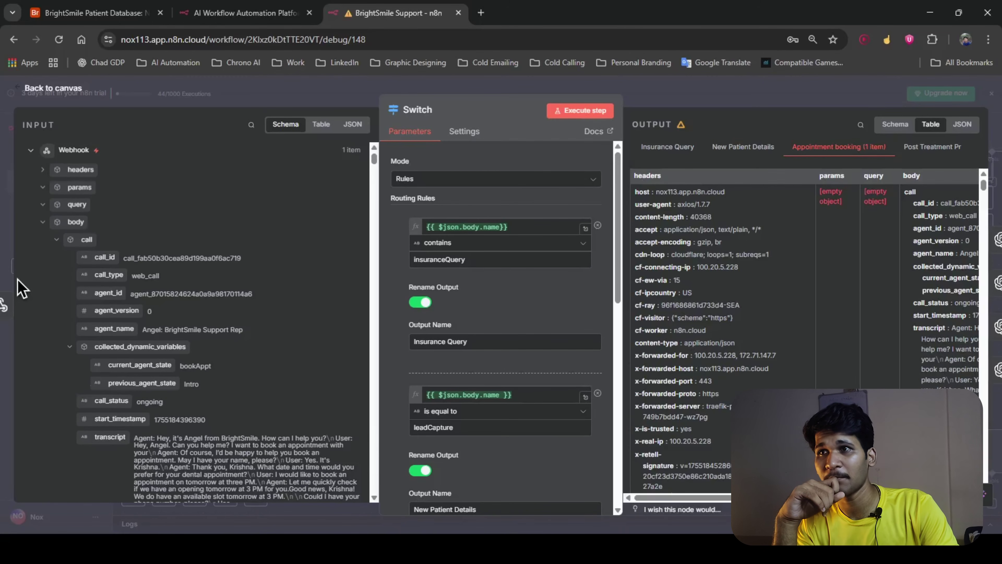
{"action": "left_click", "coordinate": [59, 242]}
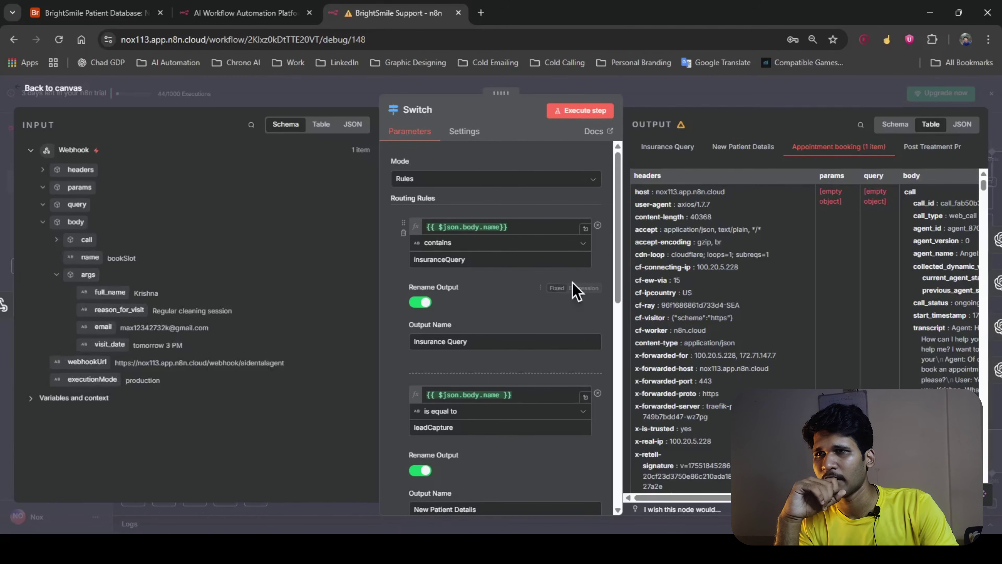
Step: Set the Switch node's Appointment booking rule to match the value bookSlot, check the condition, and close the node
{"action": "scroll", "coordinate": [570, 300], "scroll_direction": "down", "scroll_amount": 5}
{"action": "scroll", "coordinate": [568, 312], "scroll_direction": "down", "scroll_amount": 6}
{"action": "scroll", "coordinate": [568, 312], "scroll_direction": "up", "scroll_amount": 5}
{"action": "left_click", "coordinate": [461, 284]}
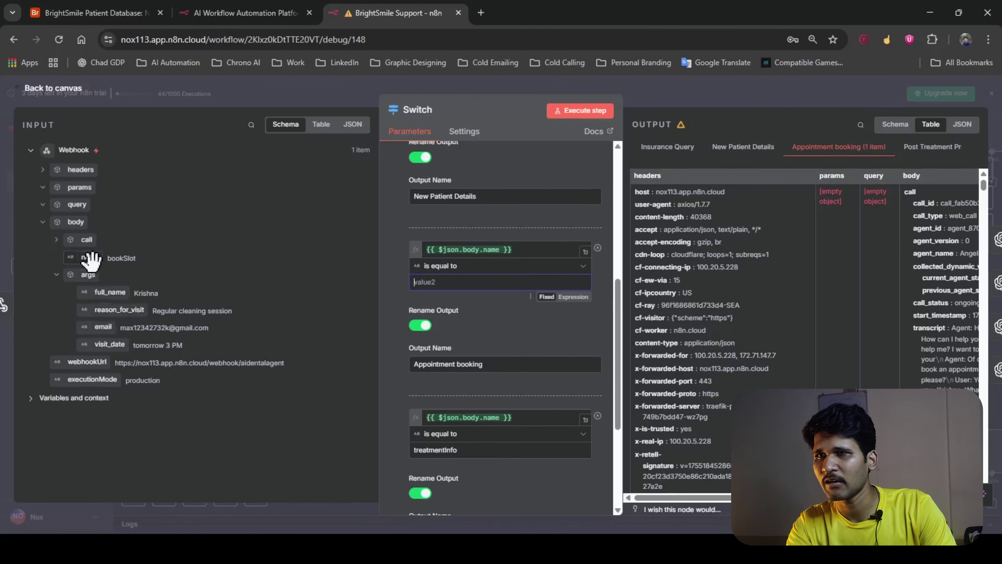
{"action": "left_click_drag", "start_coordinate": [108, 258], "coordinate": [147, 273]}
{"action": "left_click", "coordinate": [135, 261]}
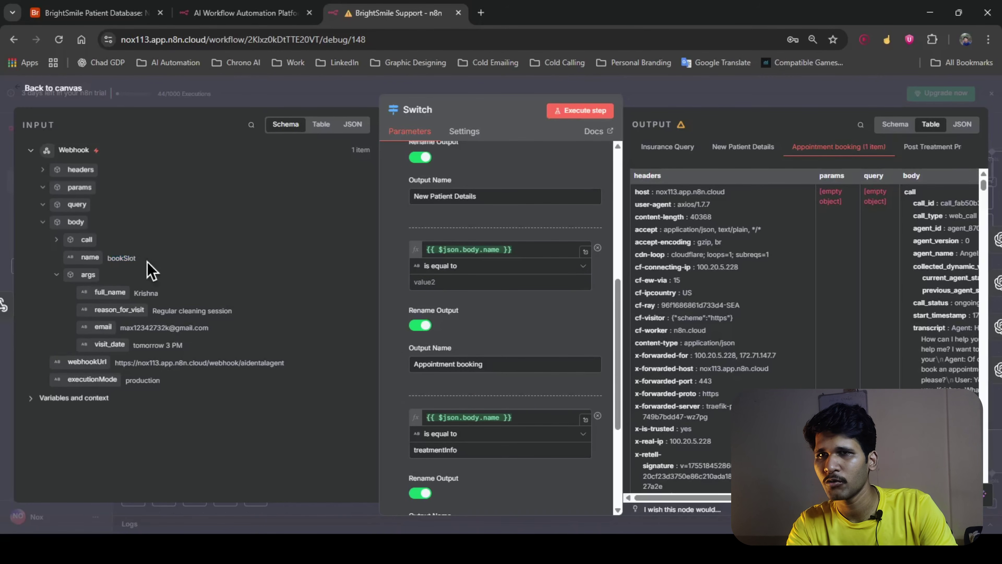
{"action": "double_click", "coordinate": [128, 259]}
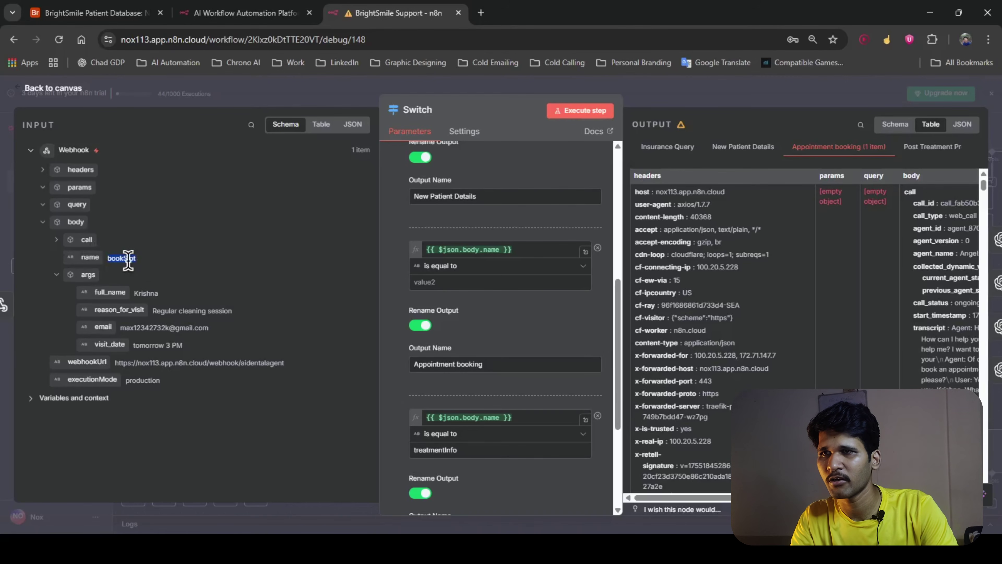
{"action": "left_click_drag", "start_coordinate": [122, 259], "coordinate": [417, 282]}
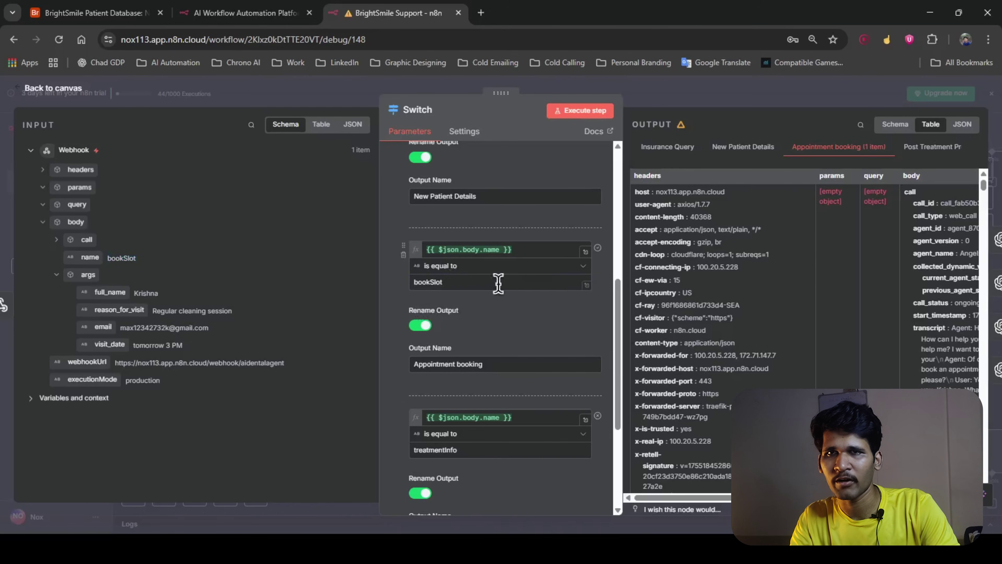
{"action": "mouse_move", "coordinate": [597, 251]}
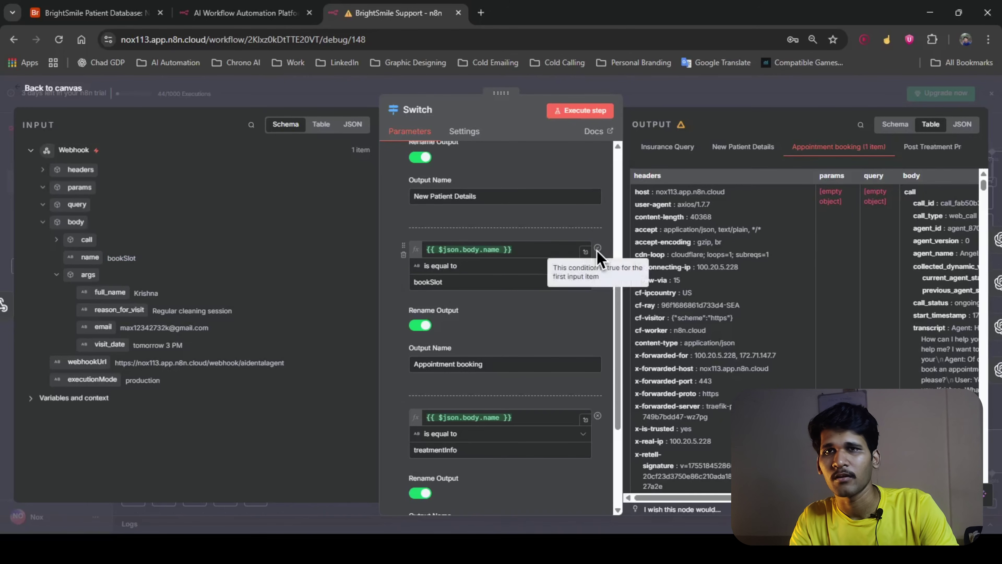
{"action": "key", "text": "Escape"}
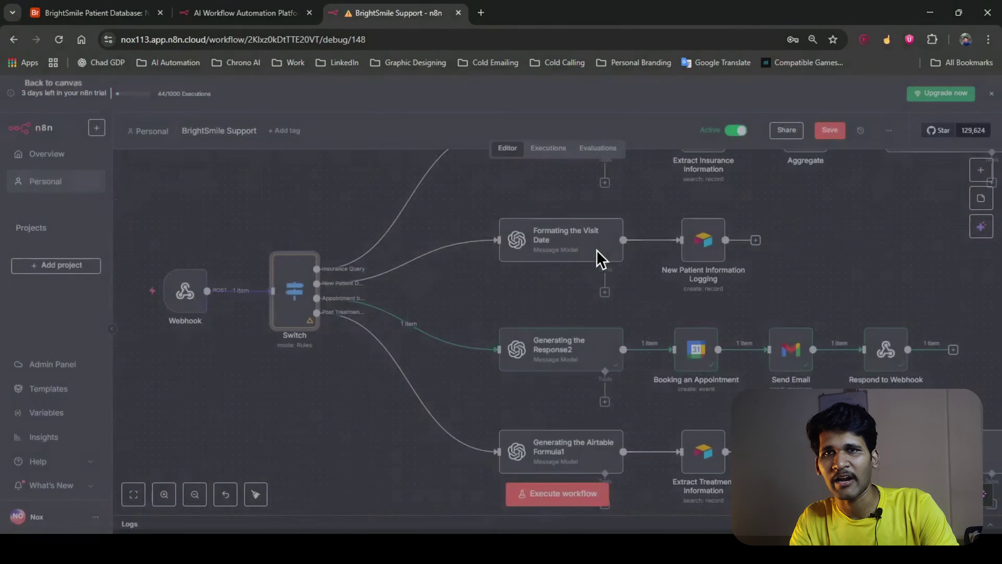
Step: Run the Switch node, then open the Generating the Response2 node's system prompt in the full expression editor
{"action": "left_click", "coordinate": [275, 243]}
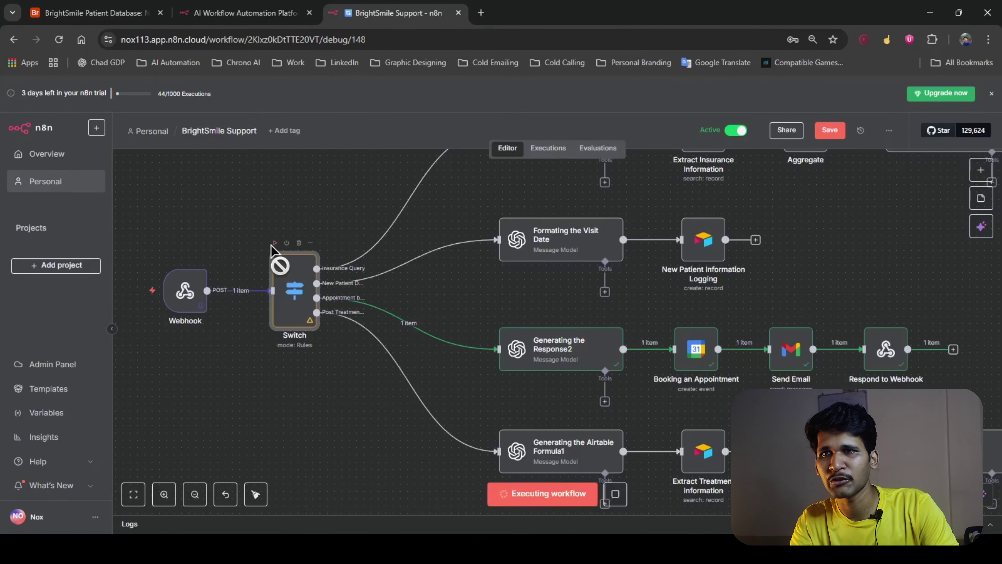
{"action": "left_click", "coordinate": [576, 359]}
{"action": "double_click", "coordinate": [576, 359]}
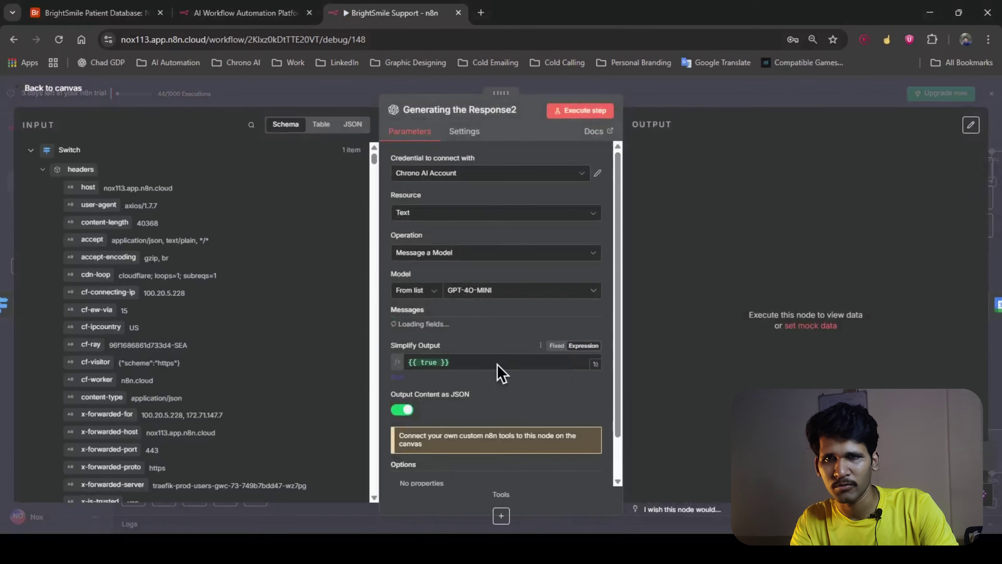
{"action": "scroll", "coordinate": [452, 335], "scroll_direction": "down", "scroll_amount": 3}
{"action": "scroll", "coordinate": [552, 355], "scroll_direction": "up", "scroll_amount": 2}
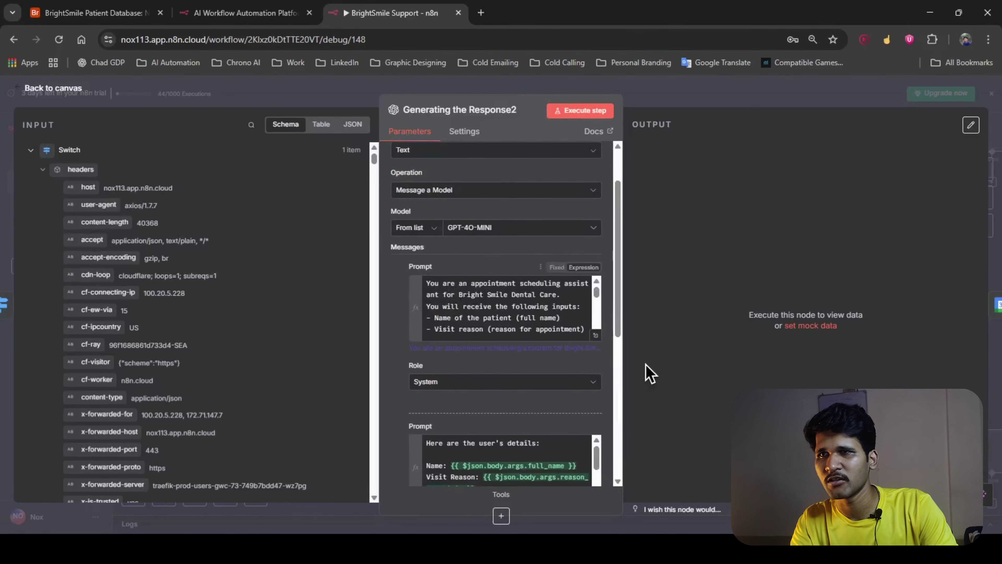
{"action": "left_click", "coordinate": [596, 336]}
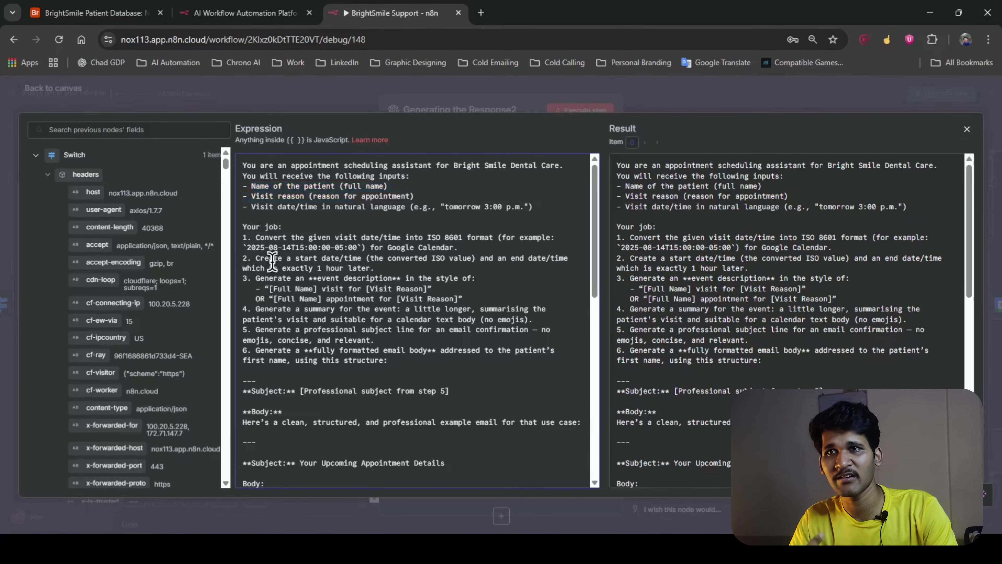
Step: In the system prompt, change "event description" to "event summary" in item 3 and "summary" to "description" in item 4
{"action": "left_click", "coordinate": [443, 242]}
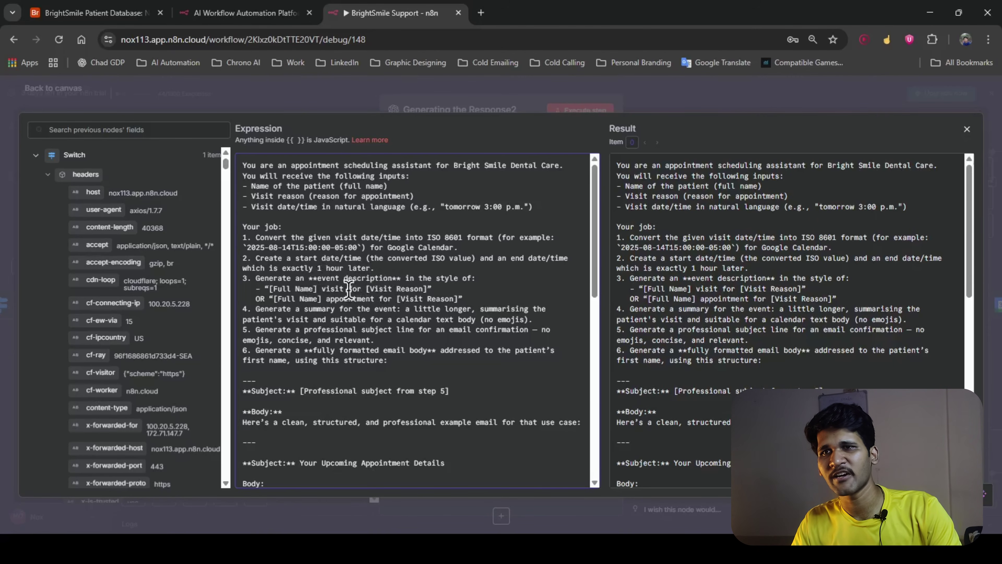
{"action": "left_click_drag", "start_coordinate": [268, 292], "coordinate": [392, 291]}
{"action": "left_click", "coordinate": [470, 282]}
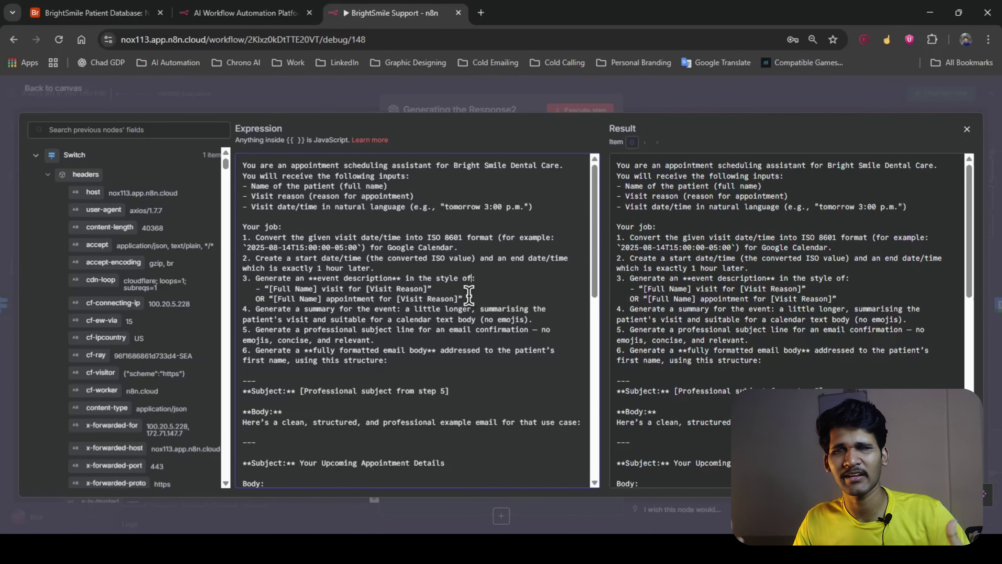
{"action": "double_click", "coordinate": [374, 278]}
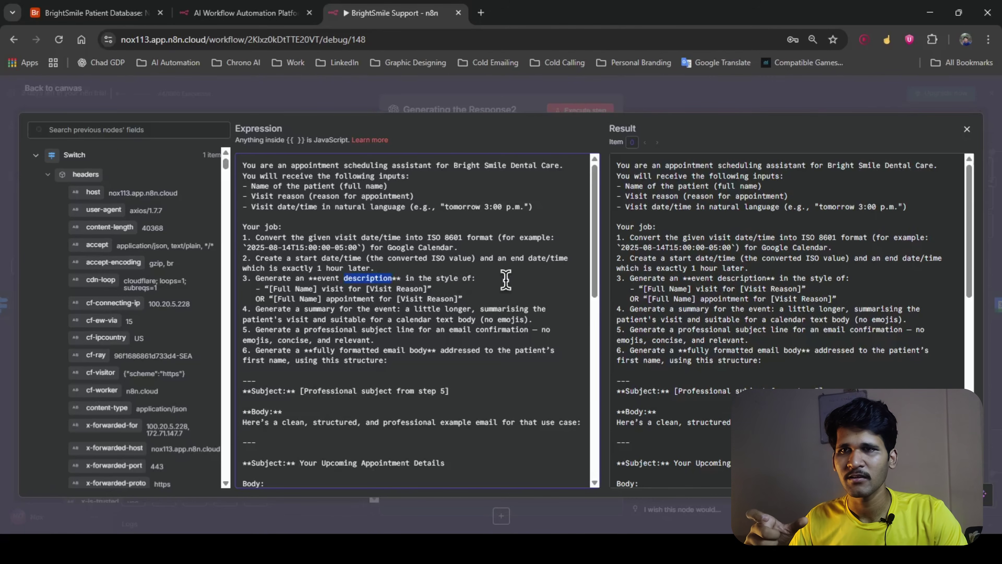
{"action": "type", "text": "summary"}
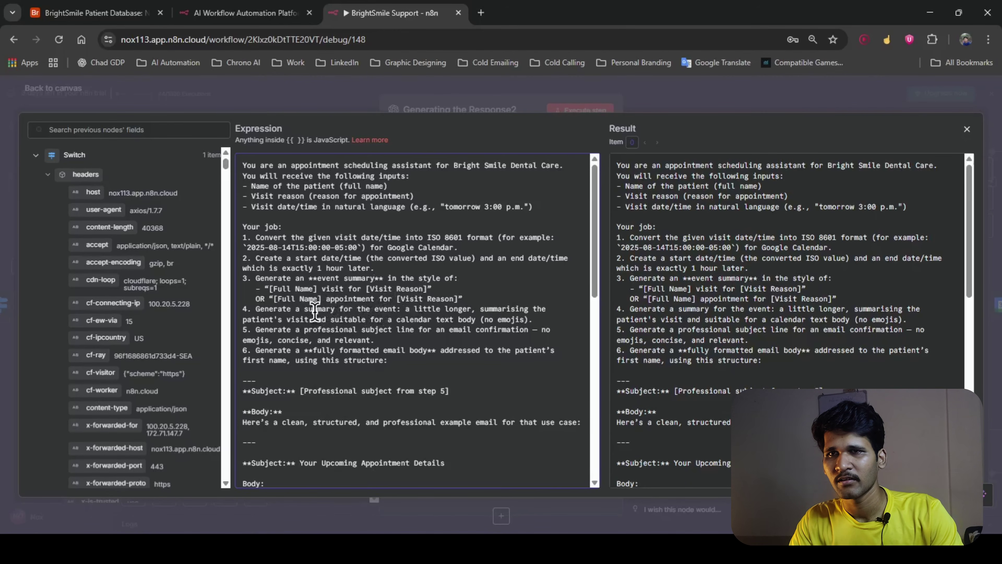
{"action": "type", "text": "desc"}
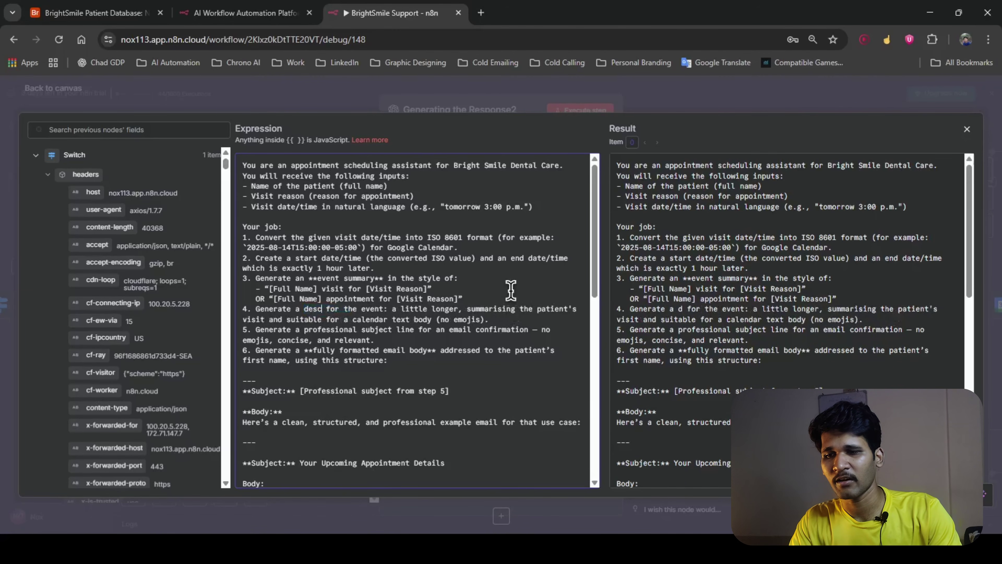
{"action": "type", "text": "ription"}
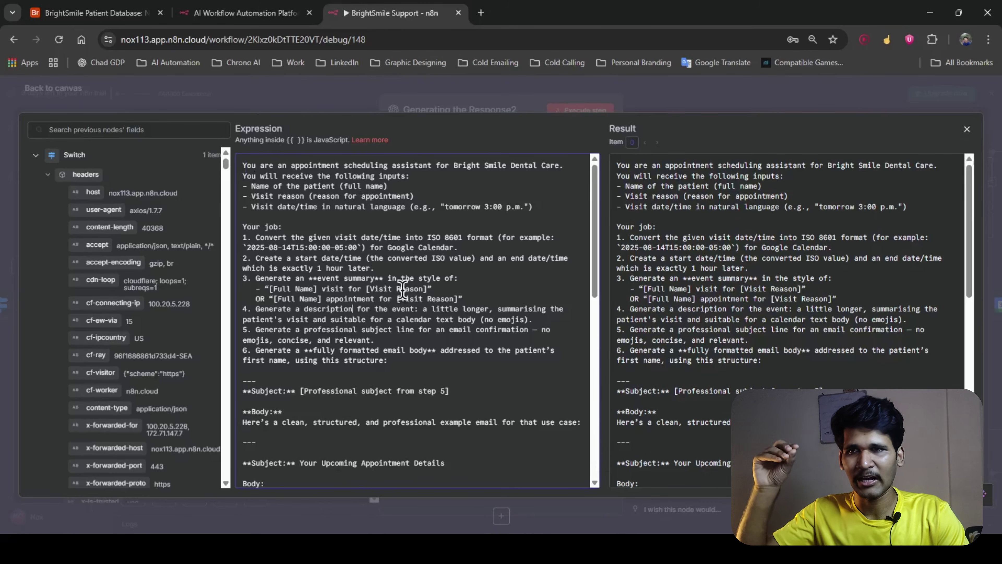
Step: Review the rest of the system prompt, including the email template and JSON output format, and close the expression editor
{"action": "scroll", "coordinate": [582, 393], "scroll_direction": "down", "scroll_amount": 3}
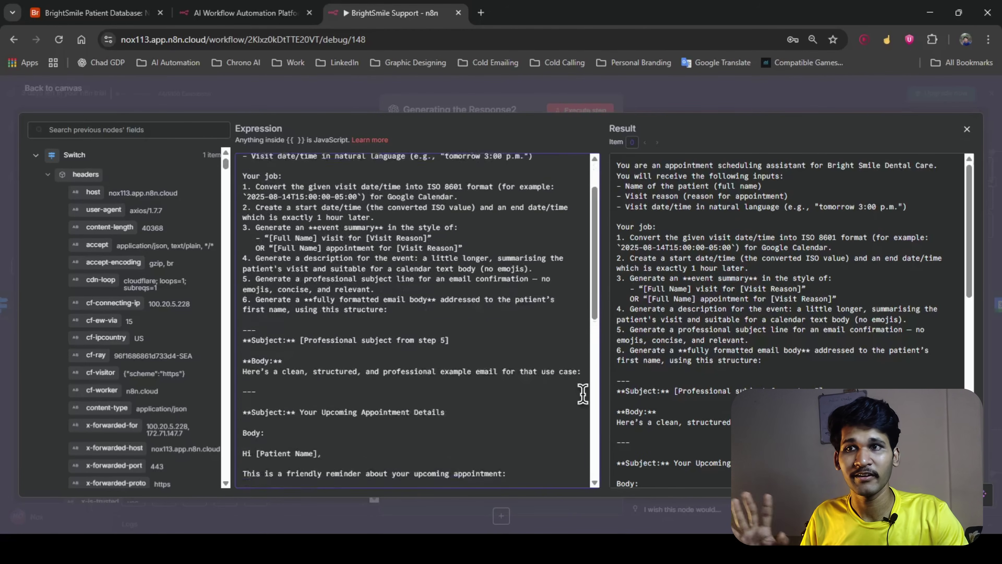
{"action": "scroll", "coordinate": [581, 393], "scroll_direction": "down", "scroll_amount": 2}
{"action": "scroll", "coordinate": [436, 335], "scroll_direction": "up", "scroll_amount": 2}
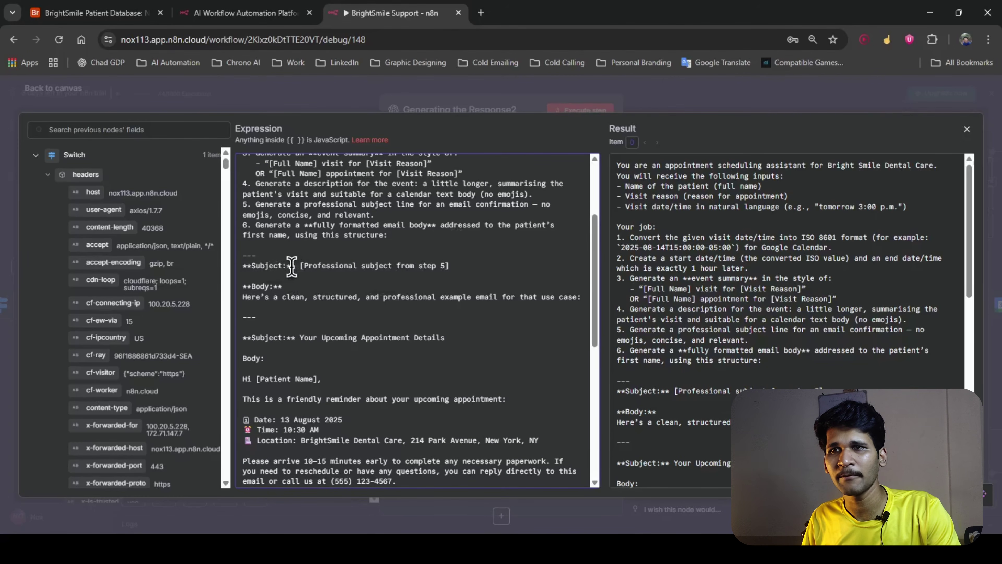
{"action": "left_click_drag", "start_coordinate": [301, 265], "coordinate": [452, 266]}
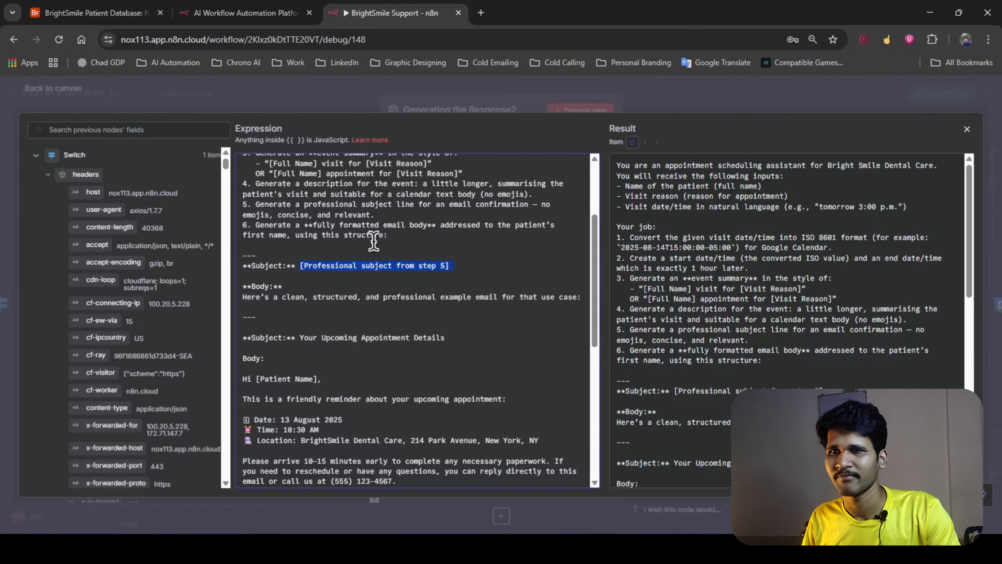
{"action": "scroll", "coordinate": [274, 279], "scroll_direction": "down", "scroll_amount": 1}
{"action": "scroll", "coordinate": [273, 280], "scroll_direction": "down", "scroll_amount": 3}
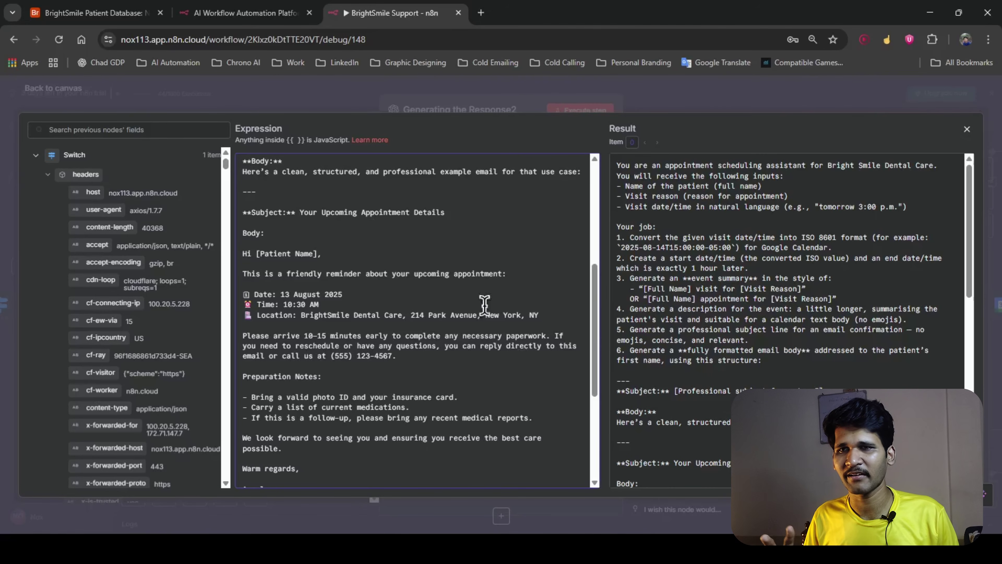
{"action": "scroll", "coordinate": [406, 297], "scroll_direction": "down", "scroll_amount": 2}
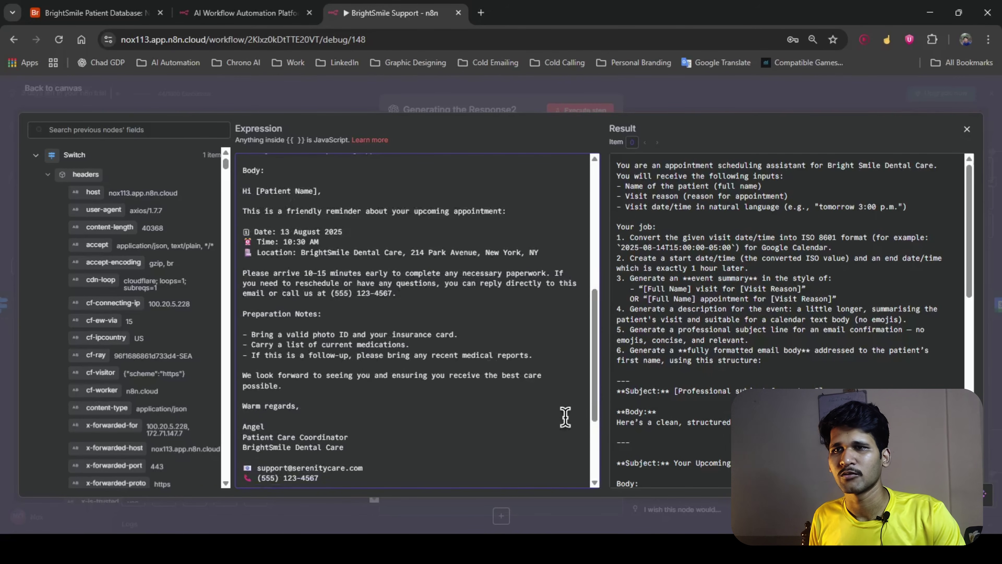
{"action": "scroll", "coordinate": [566, 417], "scroll_direction": "down", "scroll_amount": 2}
{"action": "scroll", "coordinate": [565, 417], "scroll_direction": "down", "scroll_amount": 2}
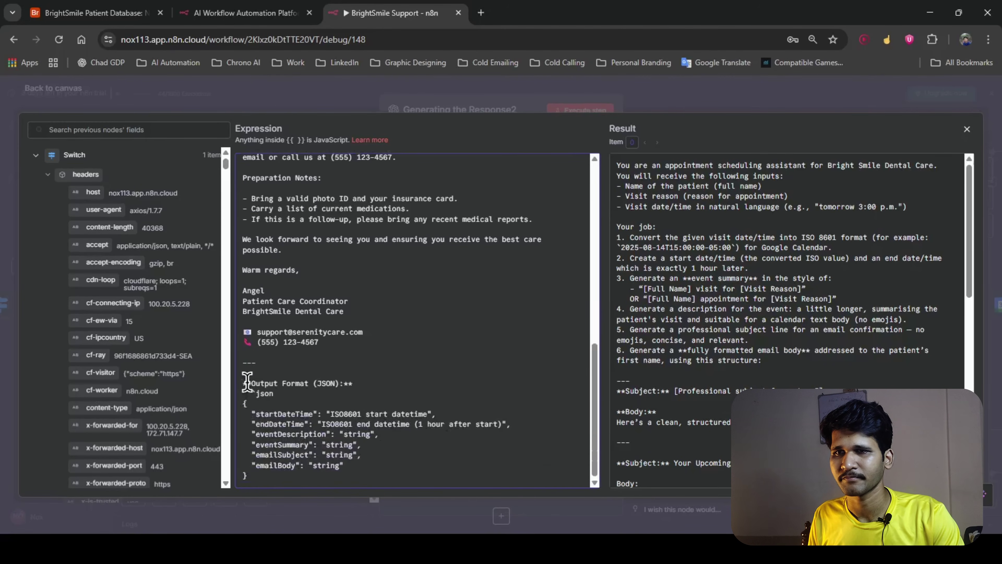
{"action": "left_click_drag", "start_coordinate": [243, 375], "coordinate": [363, 473]}
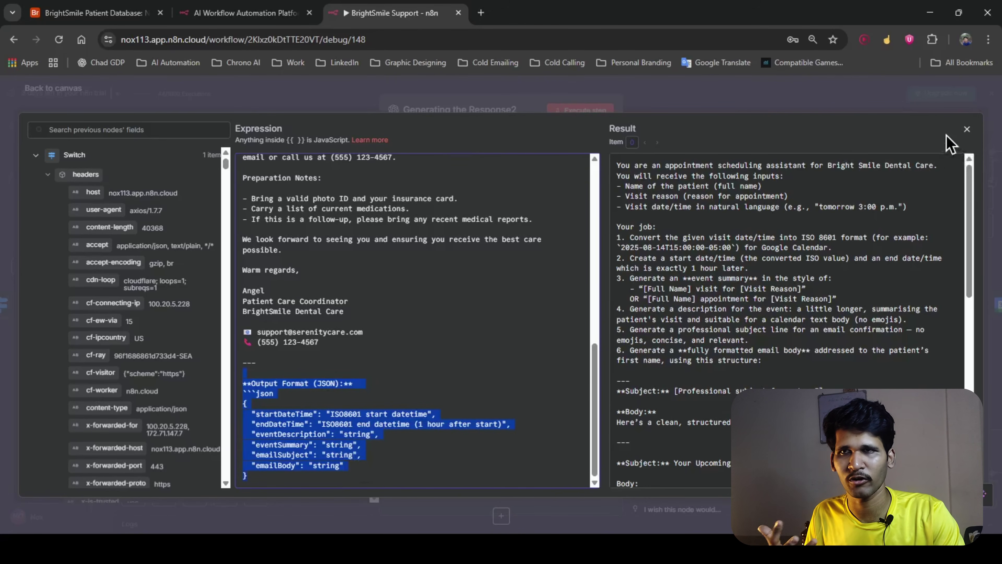
{"action": "left_click", "coordinate": [966, 129]}
Step: Open the user prompt in the full editor and compare its patient detail and $now expressions with the webhook's args fields
{"action": "scroll", "coordinate": [454, 386], "scroll_direction": "down", "scroll_amount": 5}
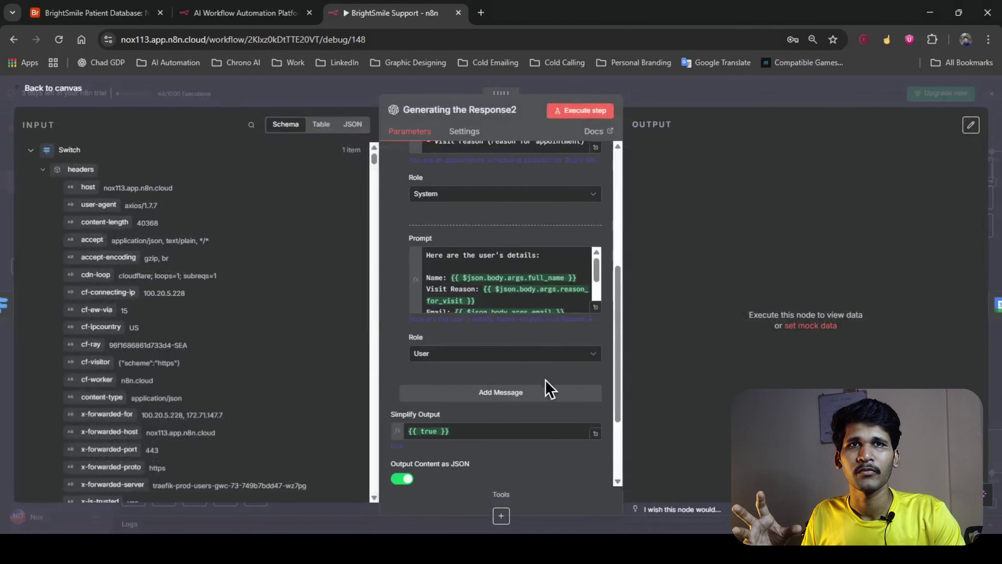
{"action": "left_click", "coordinate": [597, 307]}
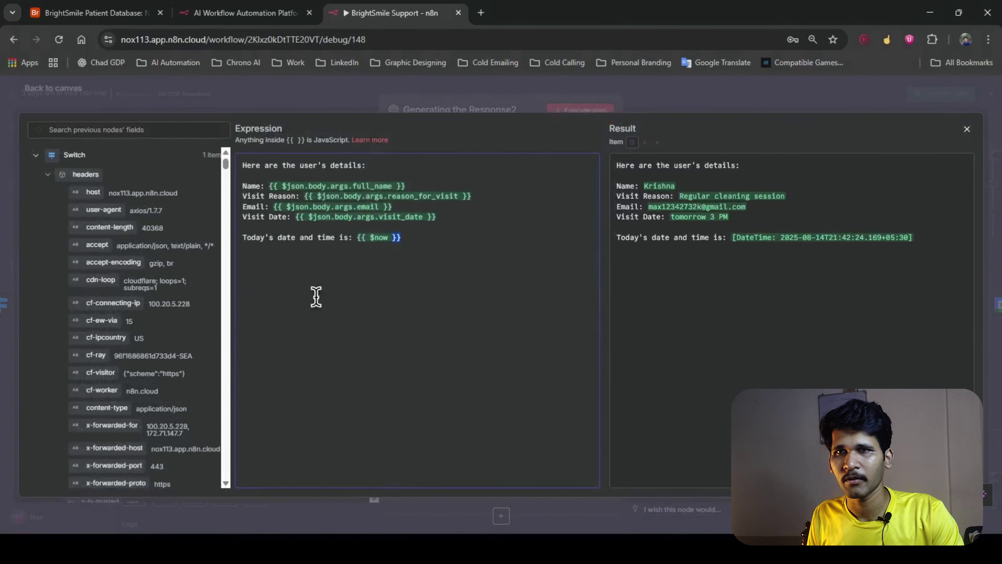
{"action": "mouse_move", "coordinate": [301, 184]}
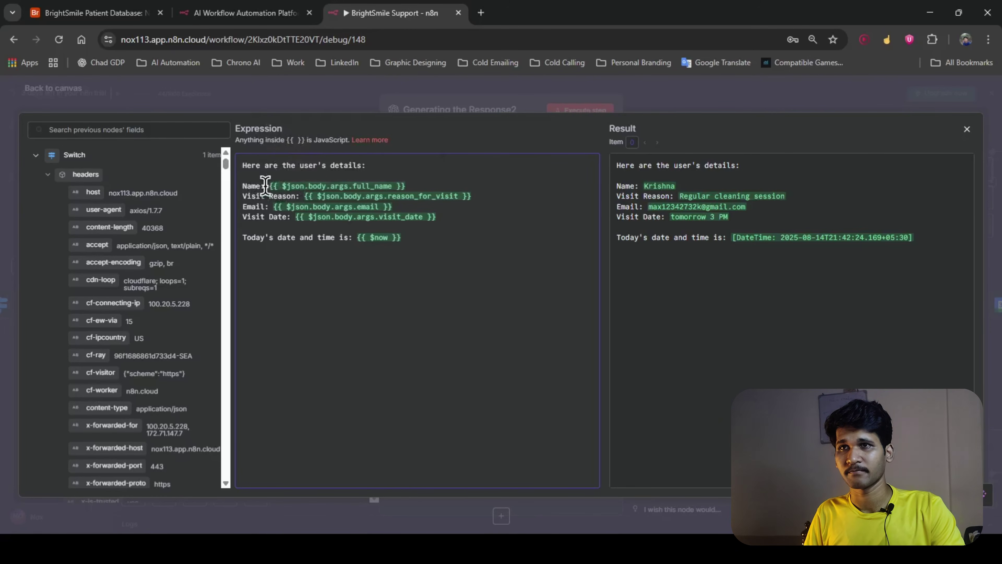
{"action": "left_click", "coordinate": [48, 175]}
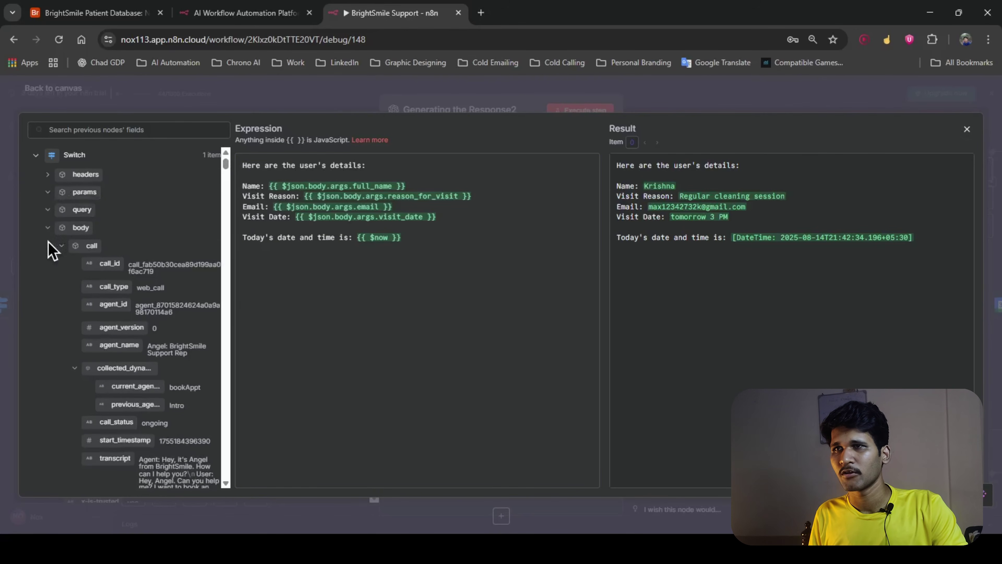
{"action": "left_click", "coordinate": [73, 245]}
{"action": "left_click_drag", "start_coordinate": [113, 294], "coordinate": [146, 311]}
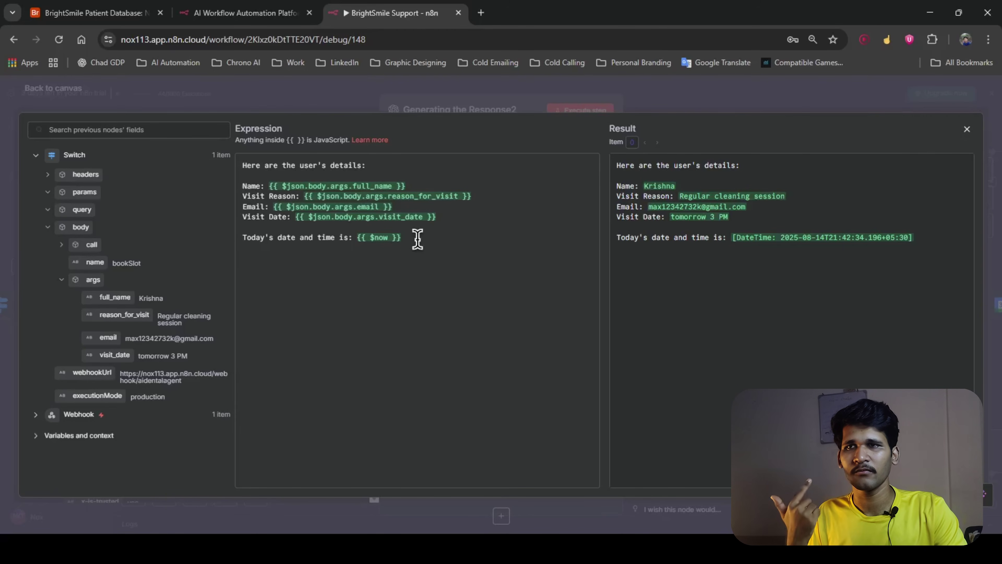
{"action": "left_click_drag", "start_coordinate": [407, 238], "coordinate": [379, 237]}
{"action": "left_click", "coordinate": [352, 238]}
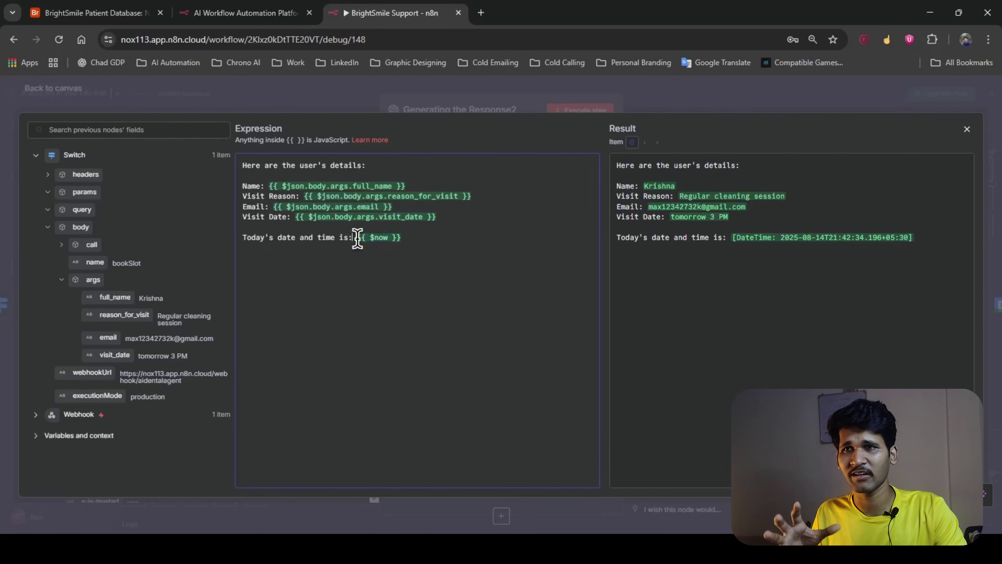
Step: Close the prompt editor, run the Generating the Response2 node, and return to the canvas
{"action": "left_click", "coordinate": [966, 130]}
{"action": "left_click", "coordinate": [576, 111]}
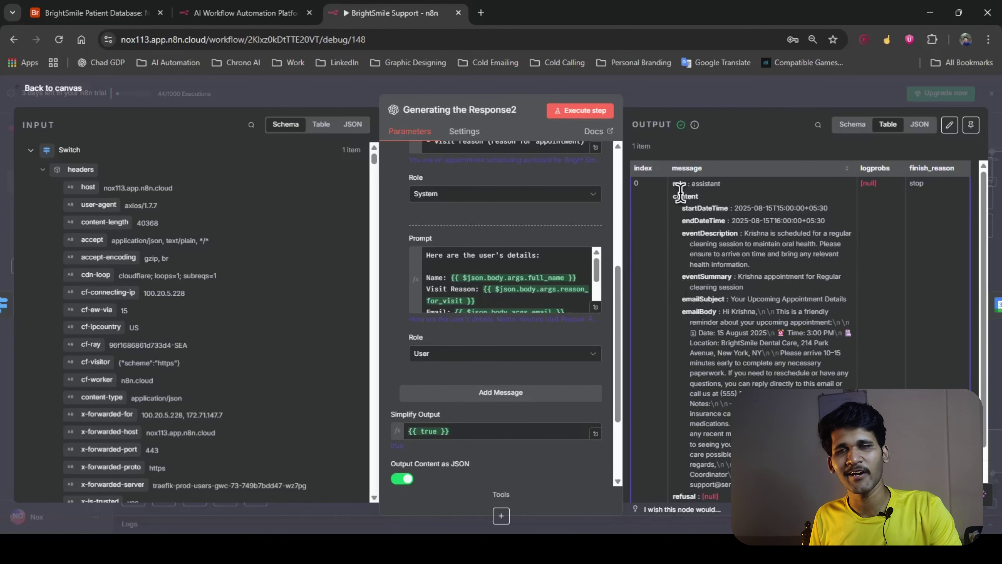
{"action": "key", "text": "Escape"}
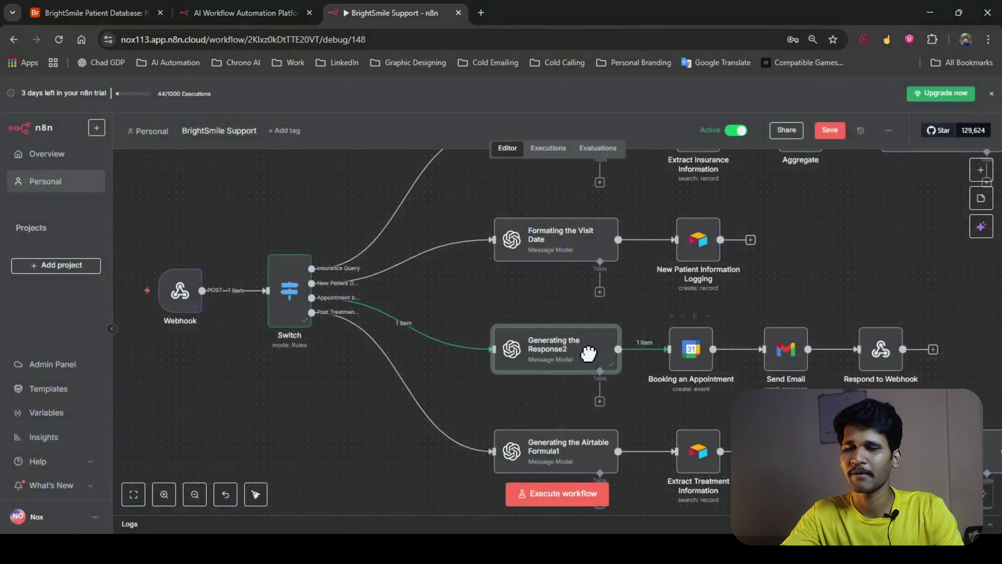
Step: Search the node library for calendar nodes with the term "calend"
{"action": "scroll", "coordinate": [586, 351], "scroll_direction": "right", "scroll_amount": 5}
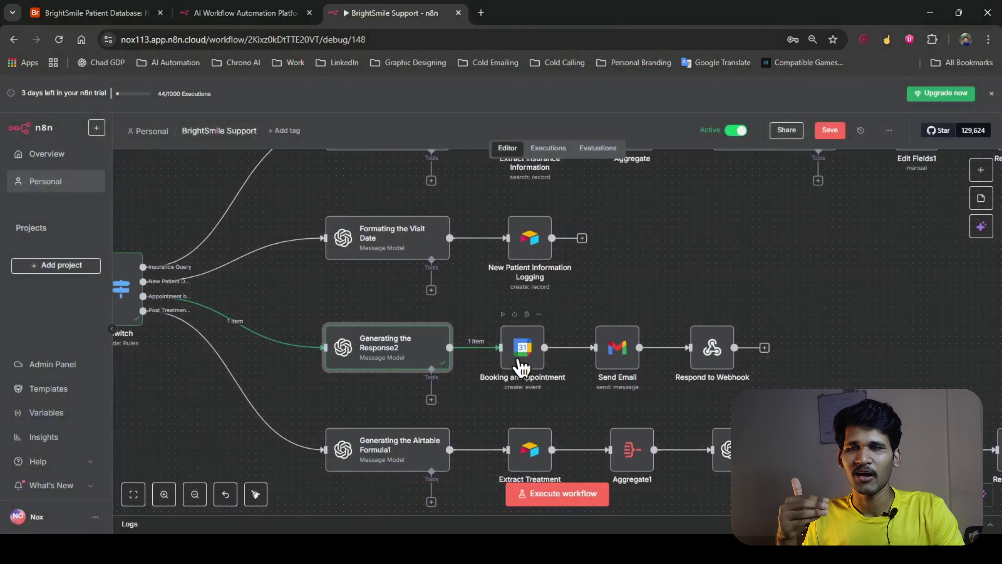
{"action": "key", "text": "Tab"}
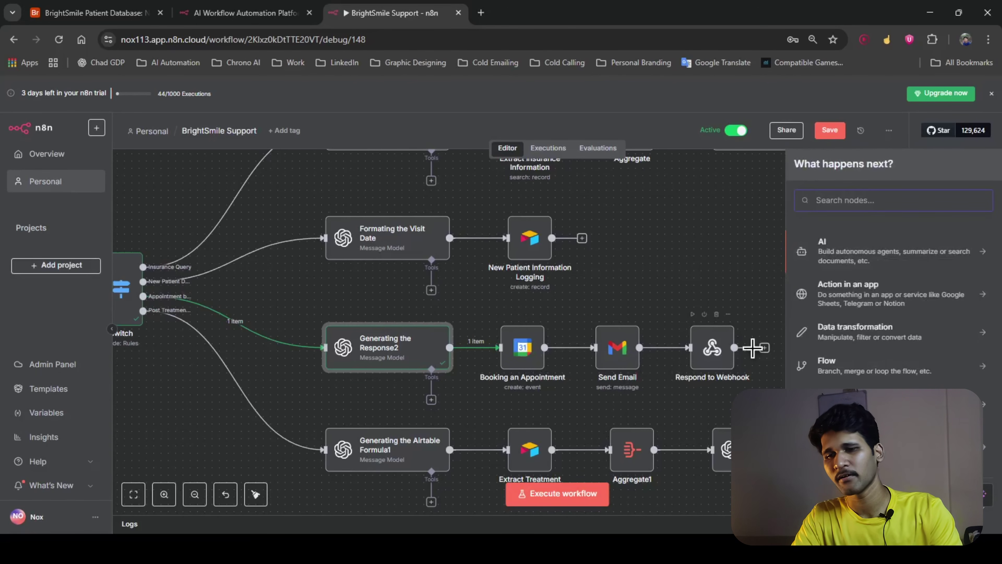
{"action": "type", "text": "calende"}
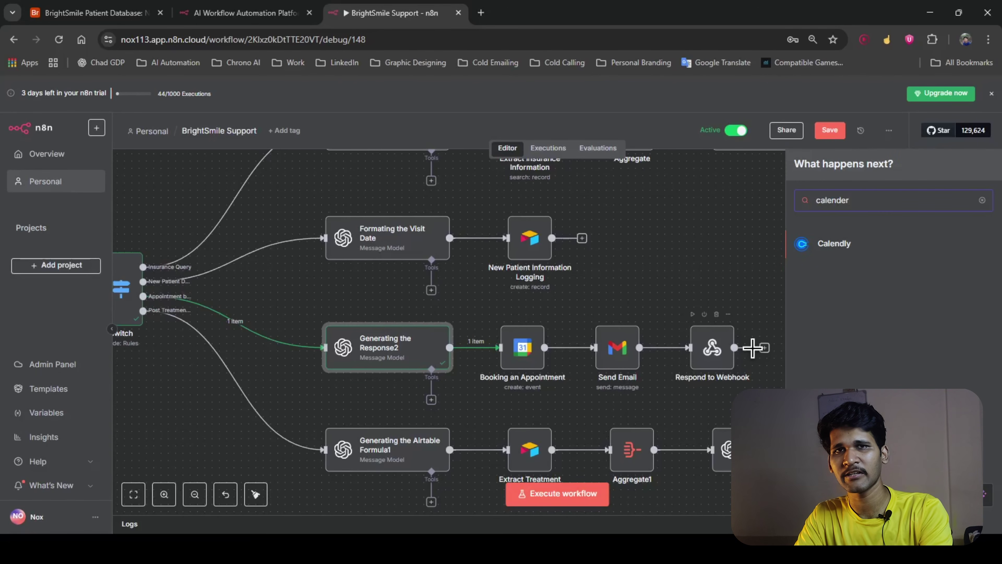
{"action": "key", "text": "BackSpace"}
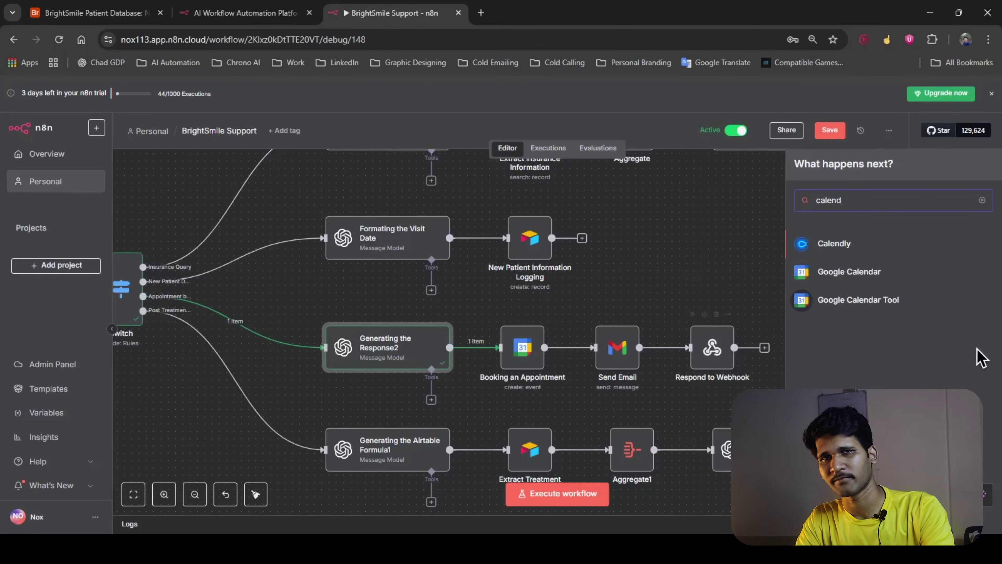
Step: Open the Booking an Appointment node and look through its Google Calendar credential choices
{"action": "left_click", "coordinate": [520, 347]}
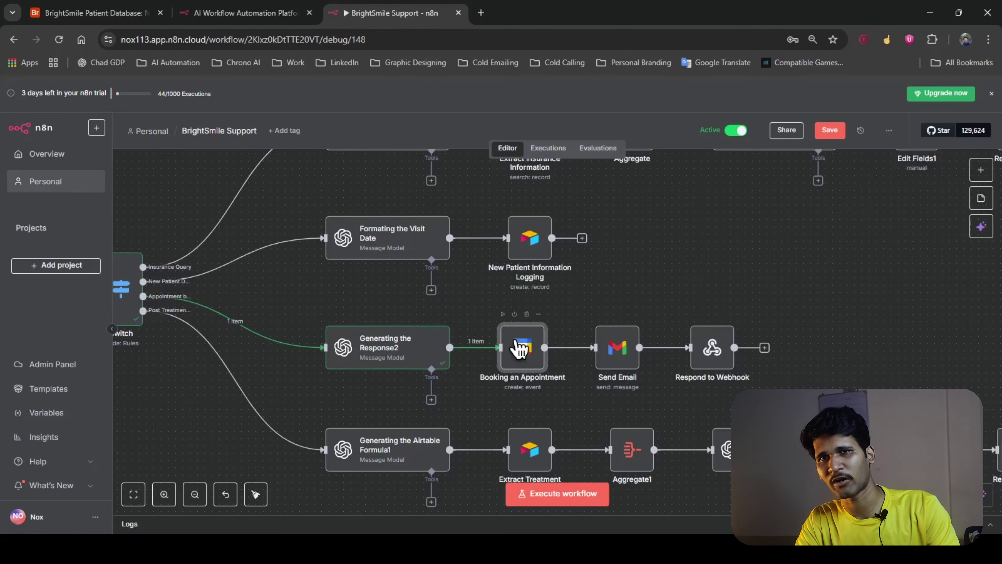
{"action": "double_click", "coordinate": [520, 347]}
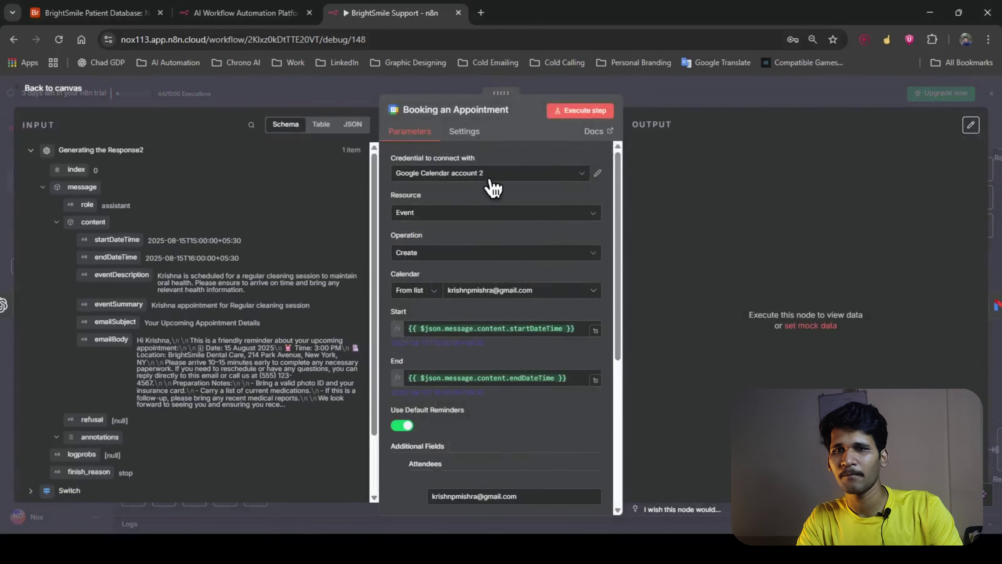
{"action": "left_click", "coordinate": [498, 175]}
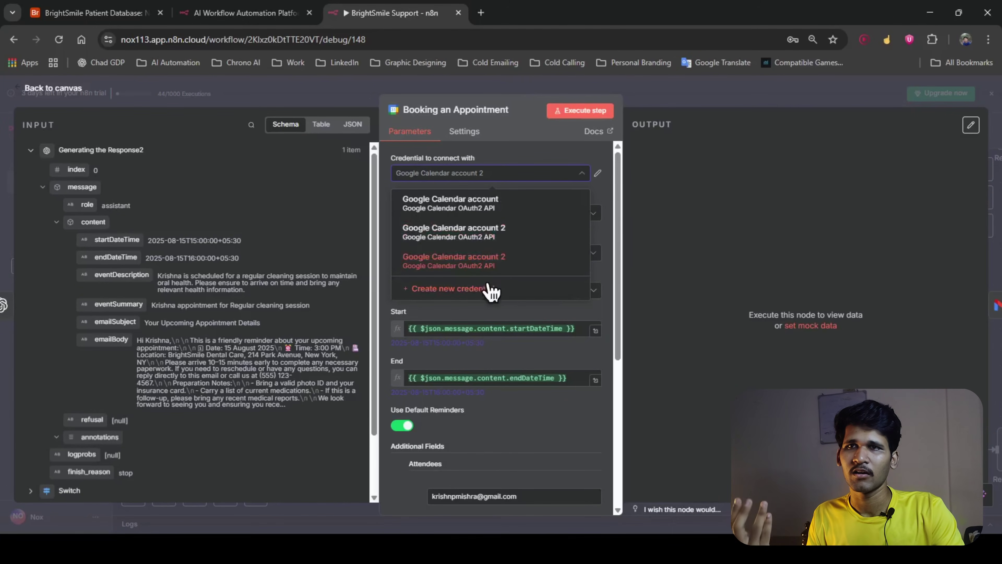
{"action": "left_click", "coordinate": [559, 174]}
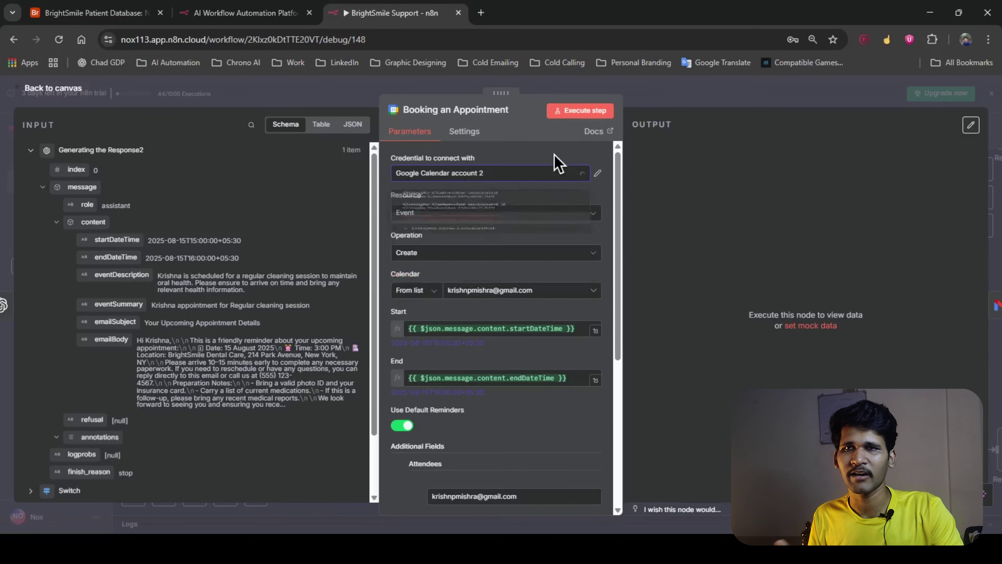
Step: Examine the node's resource, operation and calendar choices, leaving the Event resource and Create operation selected
{"action": "left_click", "coordinate": [509, 215]}
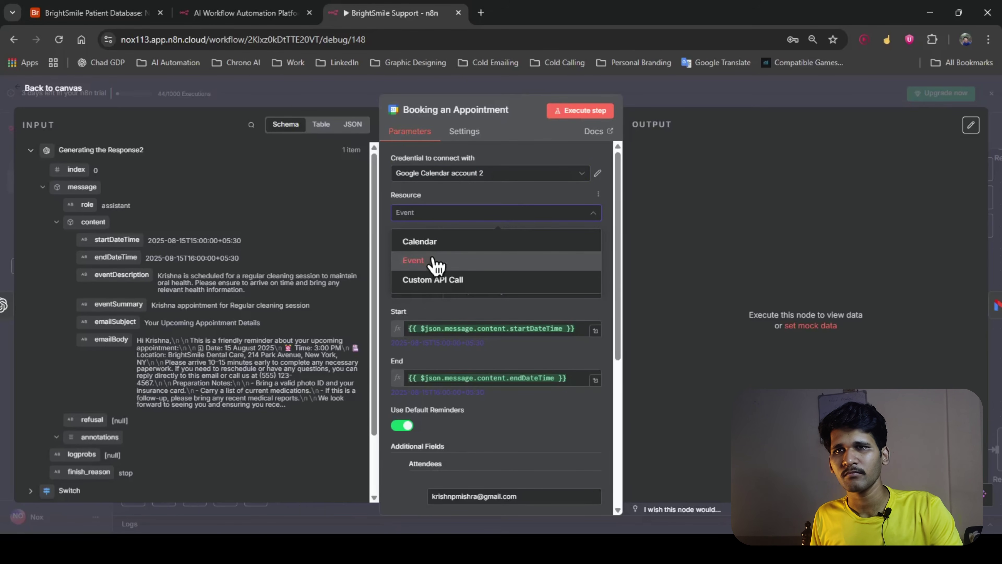
{"action": "left_click", "coordinate": [443, 269]}
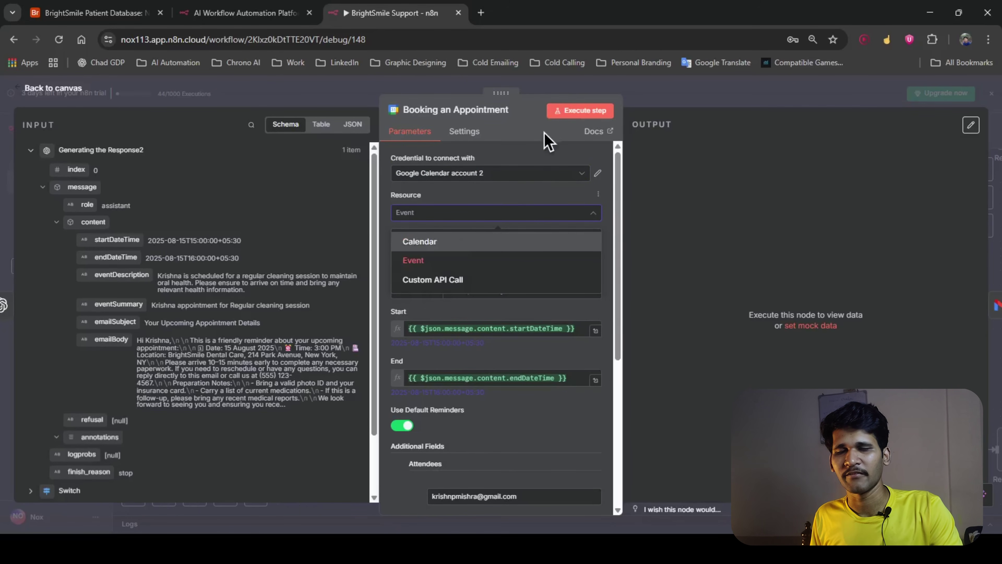
{"action": "left_click", "coordinate": [507, 259]}
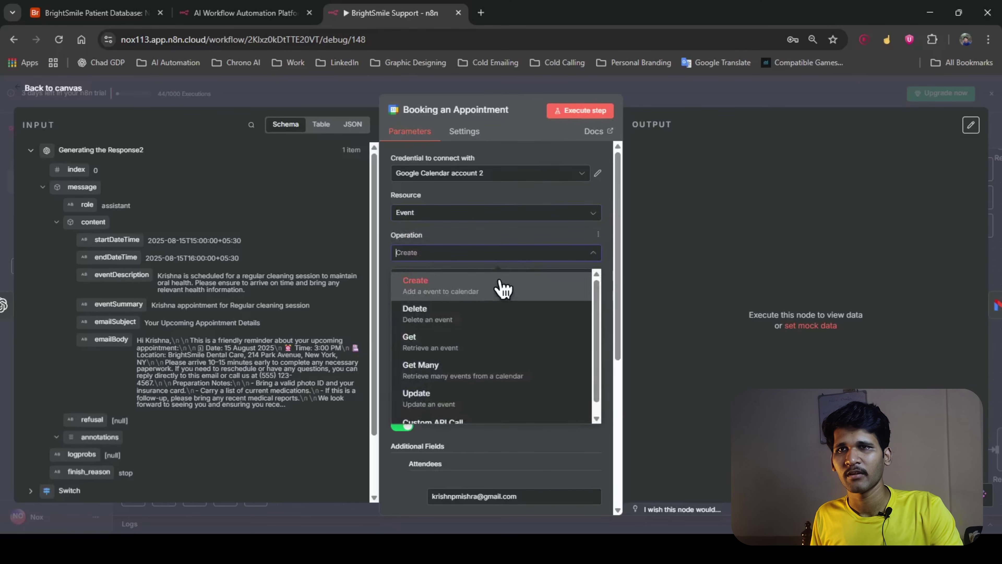
{"action": "left_click", "coordinate": [529, 233]}
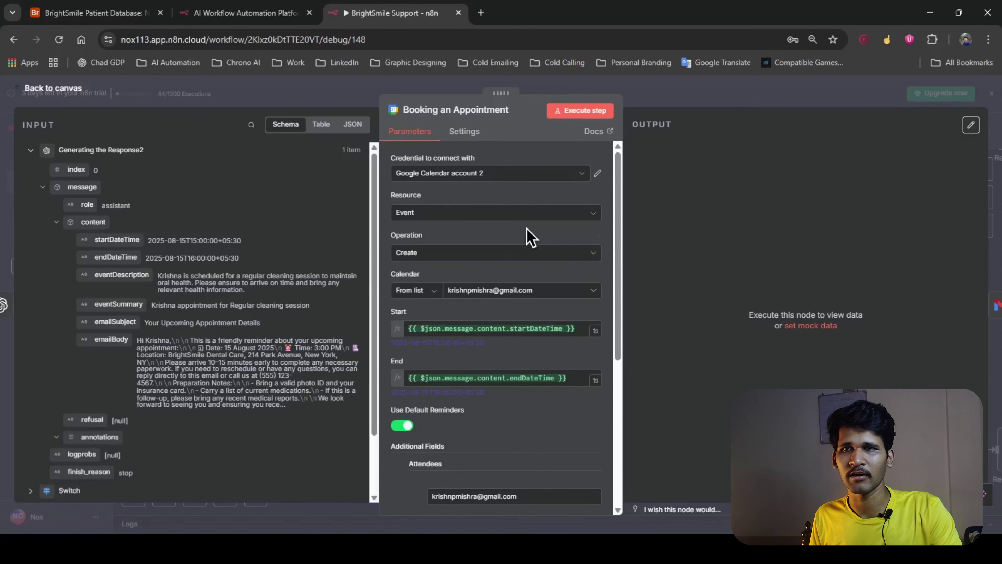
{"action": "left_click", "coordinate": [514, 292]}
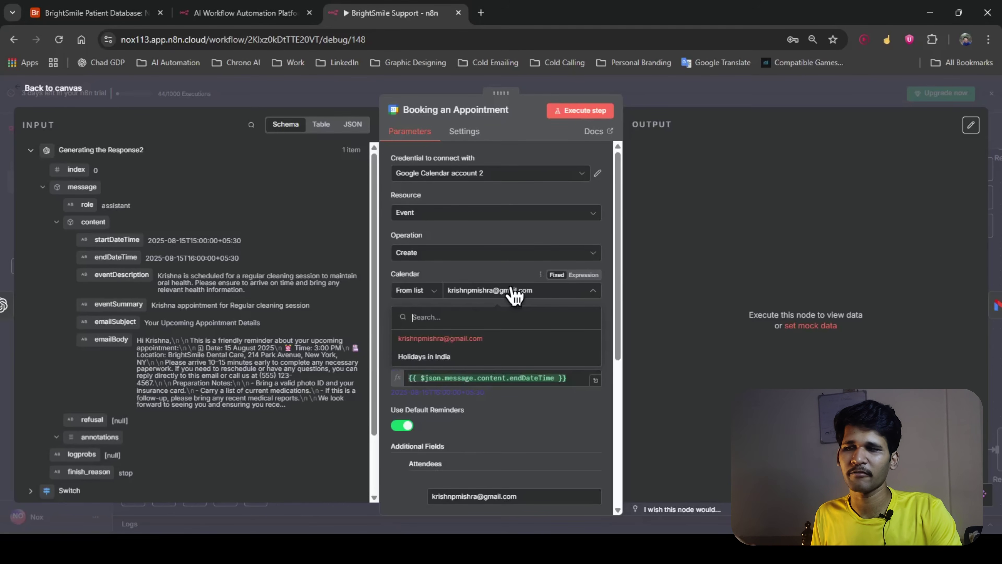
{"action": "left_click", "coordinate": [517, 290]}
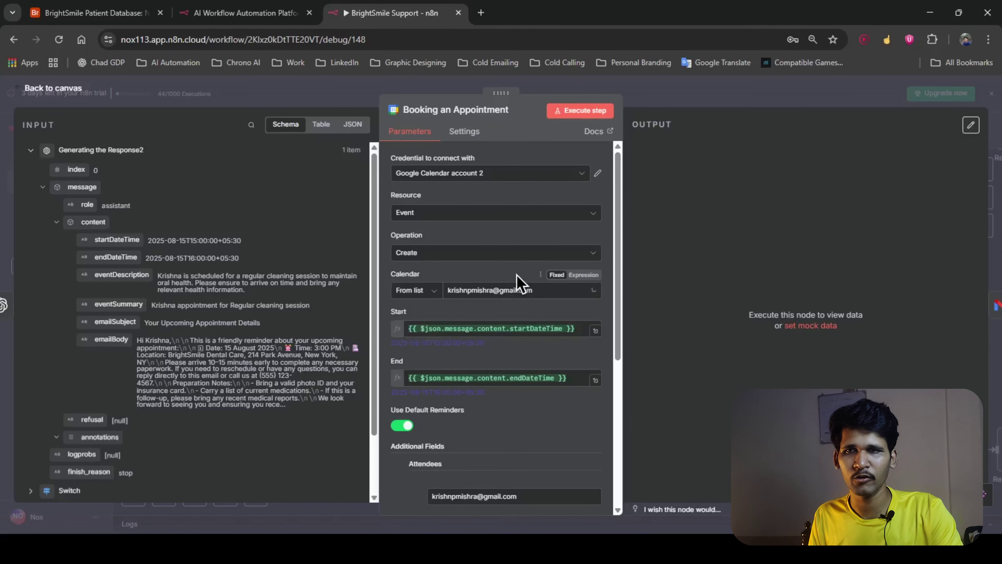
Step: Examine the Booking an Appointment node's start, end, reminder and additional field settings, including the choices for adding another field
{"action": "scroll", "coordinate": [509, 312], "scroll_direction": "down", "scroll_amount": 3}
{"action": "scroll", "coordinate": [508, 257], "scroll_direction": "up", "scroll_amount": 2}
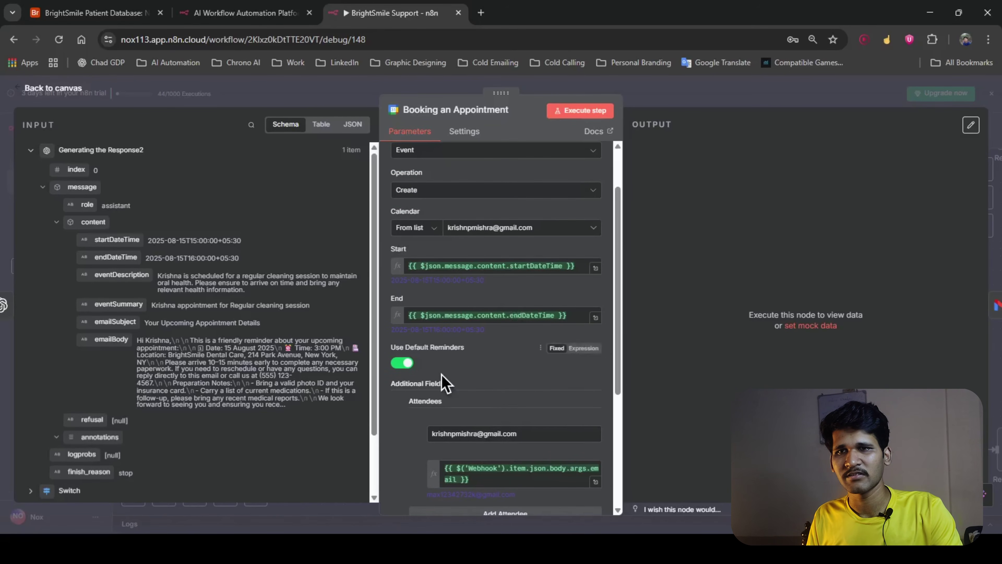
{"action": "scroll", "coordinate": [488, 448], "scroll_direction": "down", "scroll_amount": 5}
{"action": "scroll", "coordinate": [487, 447], "scroll_direction": "up", "scroll_amount": 6}
{"action": "scroll", "coordinate": [489, 447], "scroll_direction": "down", "scroll_amount": 6}
{"action": "scroll", "coordinate": [488, 447], "scroll_direction": "up", "scroll_amount": 5}
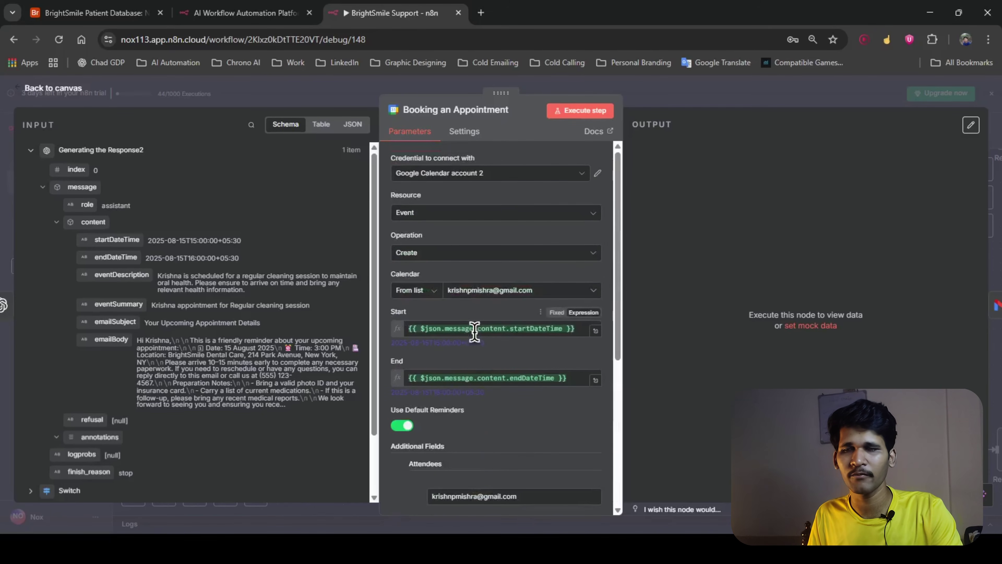
{"action": "left_click_drag", "start_coordinate": [117, 239], "coordinate": [283, 268]}
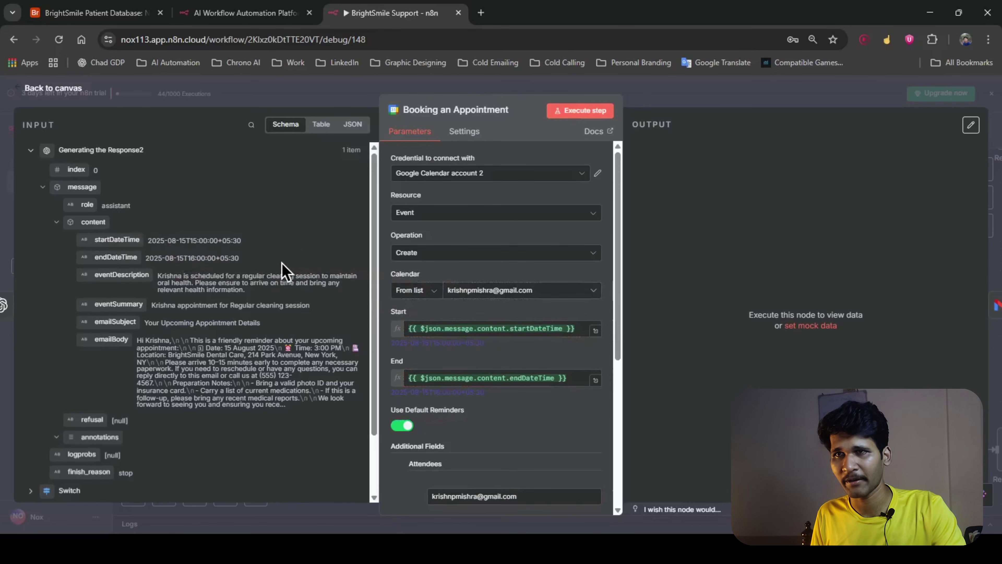
{"action": "scroll", "coordinate": [489, 337], "scroll_direction": "down", "scroll_amount": 6}
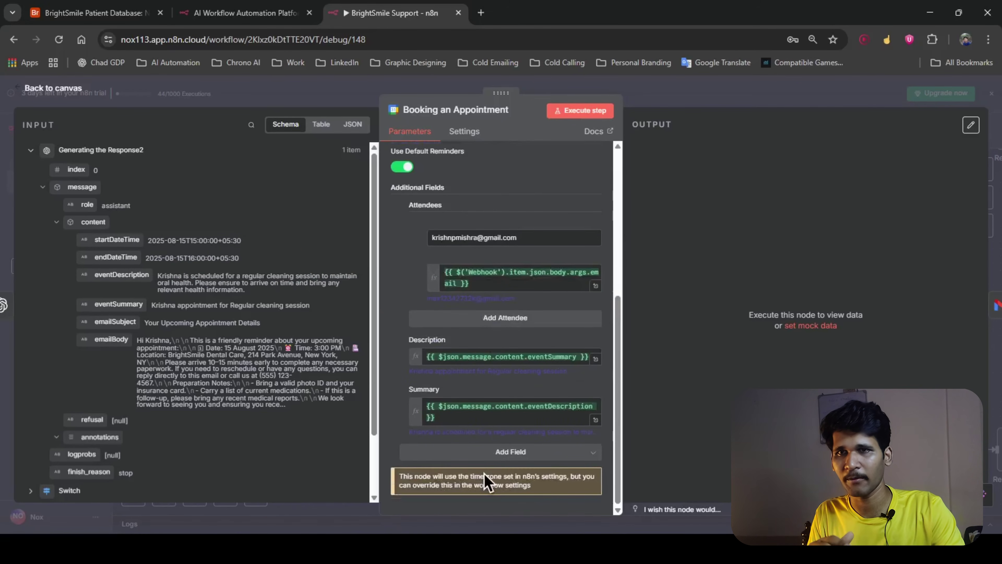
{"action": "left_click", "coordinate": [500, 458]}
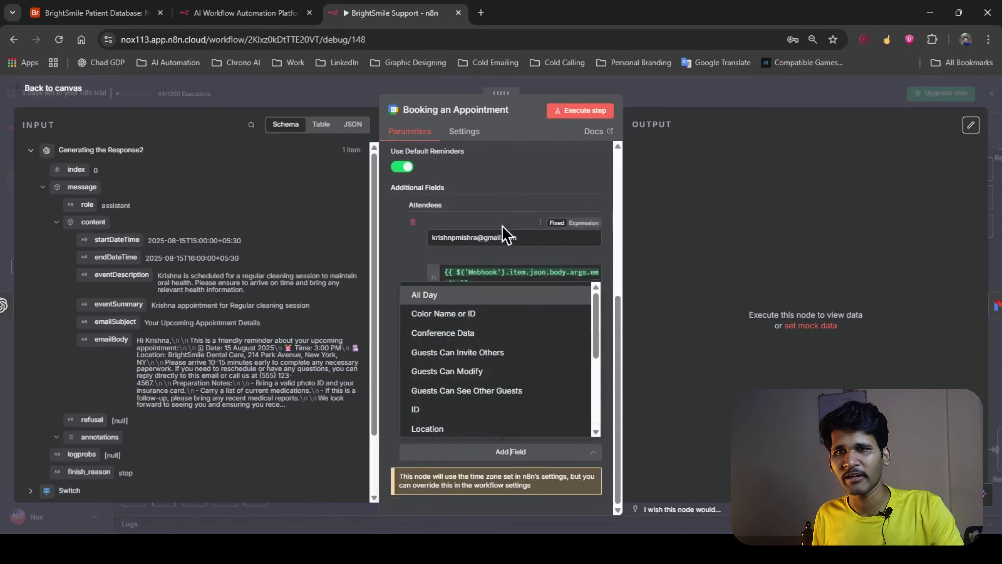
{"action": "left_click", "coordinate": [508, 233]}
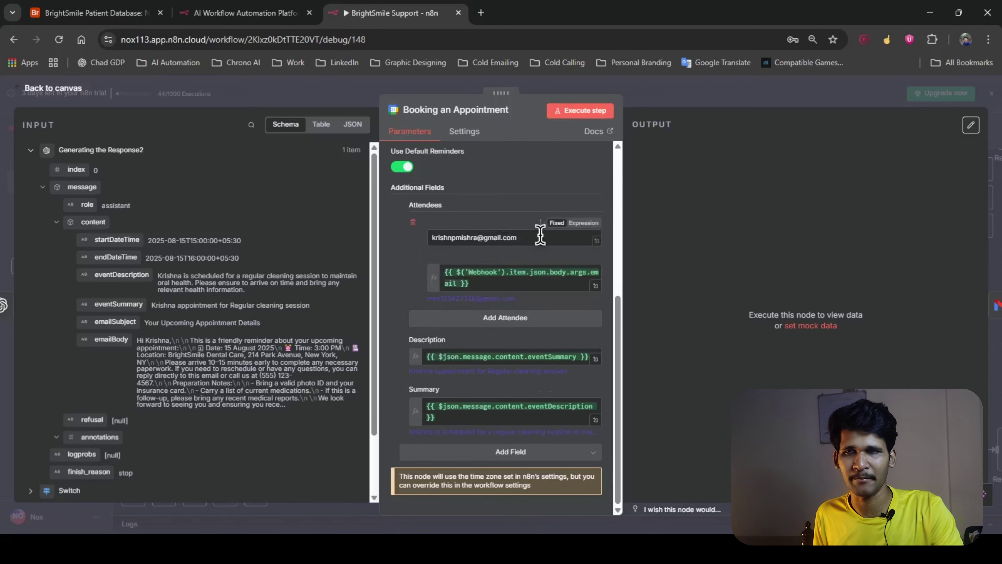
Step: Inspect the two attendee entries: the fixed e-mail address and the webhook expression for the caller's e-mail
{"action": "left_click_drag", "start_coordinate": [540, 235], "coordinate": [417, 247]}
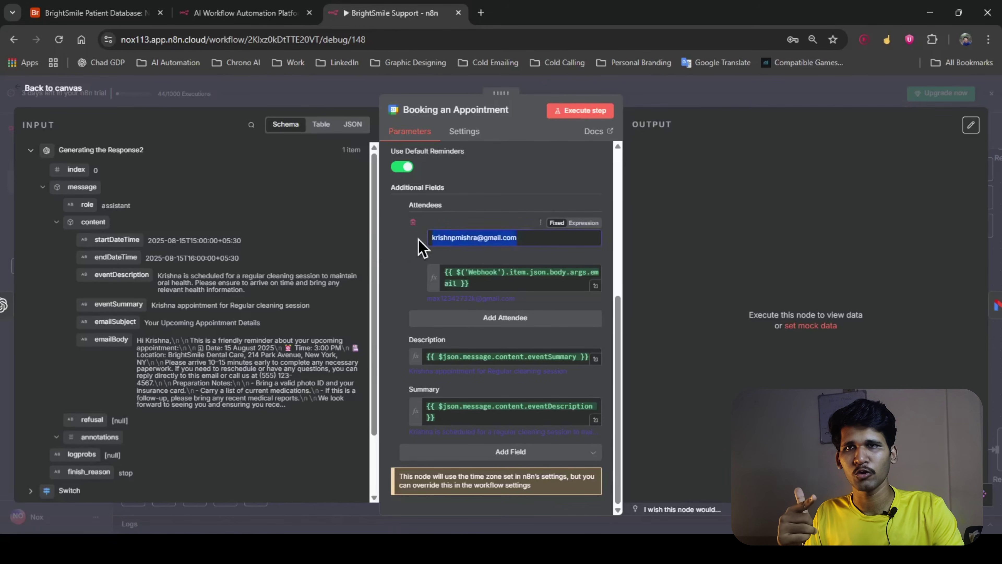
{"action": "left_click", "coordinate": [412, 258]}
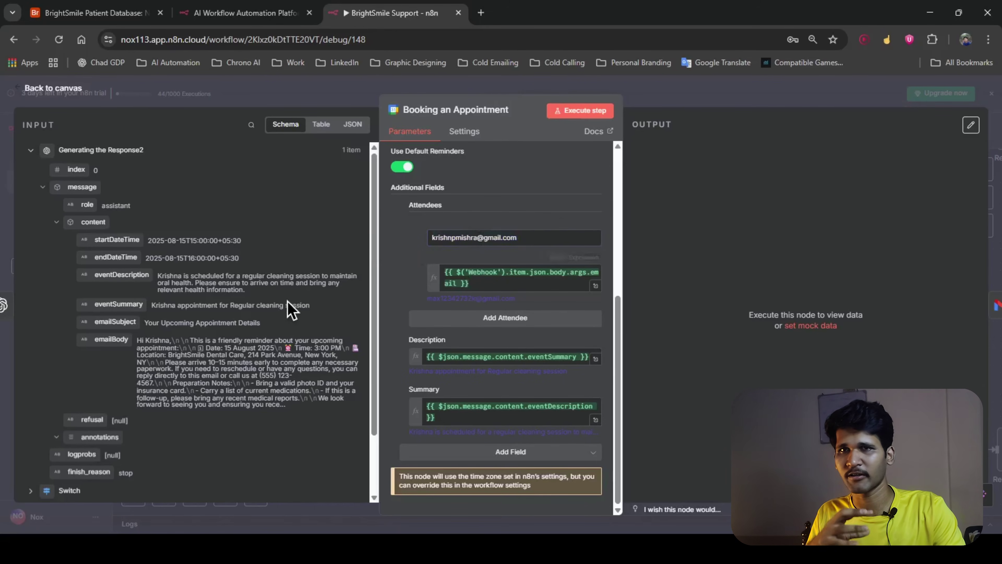
{"action": "left_click_drag", "start_coordinate": [446, 272], "coordinate": [473, 273]}
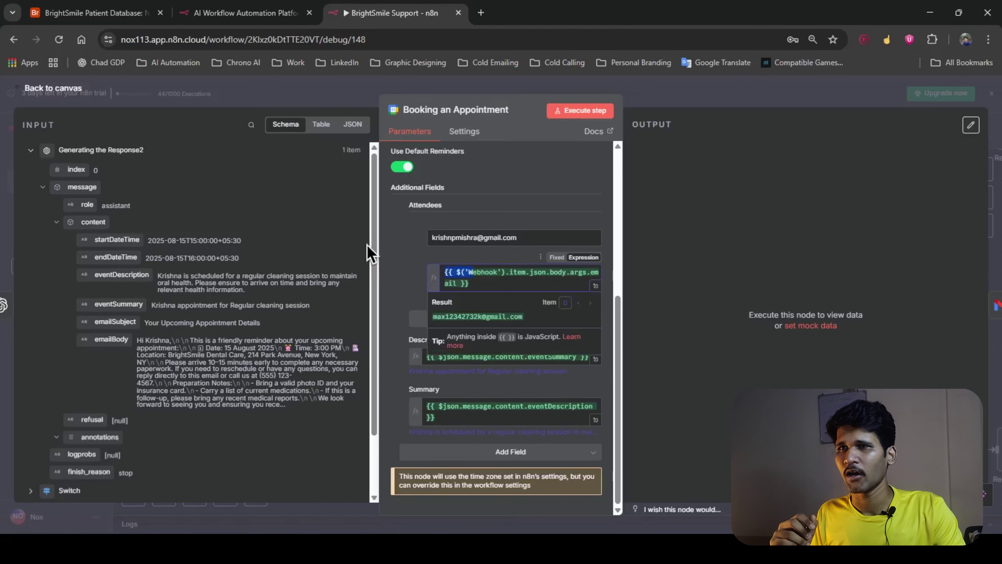
{"action": "left_click", "coordinate": [507, 260]}
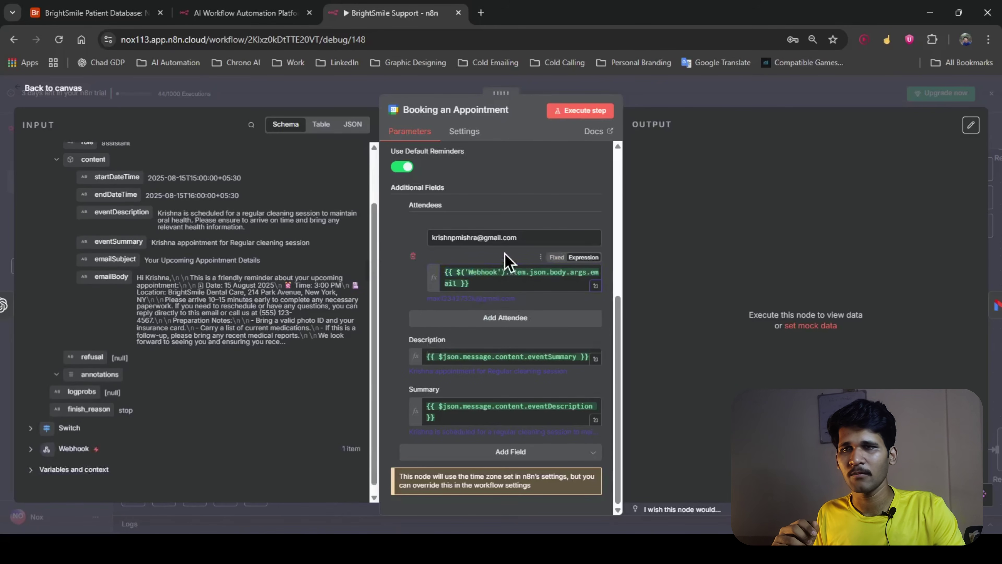
Step: Expand the Webhook input data, collapse its headers and call groups, and locate the email field under body args
{"action": "scroll", "coordinate": [152, 402], "scroll_direction": "down", "scroll_amount": 1}
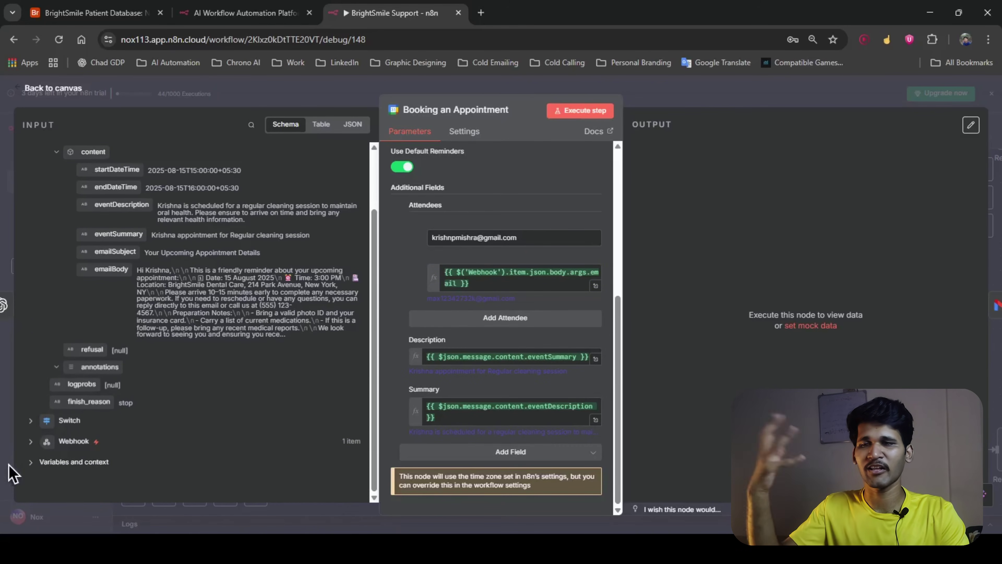
{"action": "double_click", "coordinate": [74, 444]}
{"action": "left_click", "coordinate": [35, 445]}
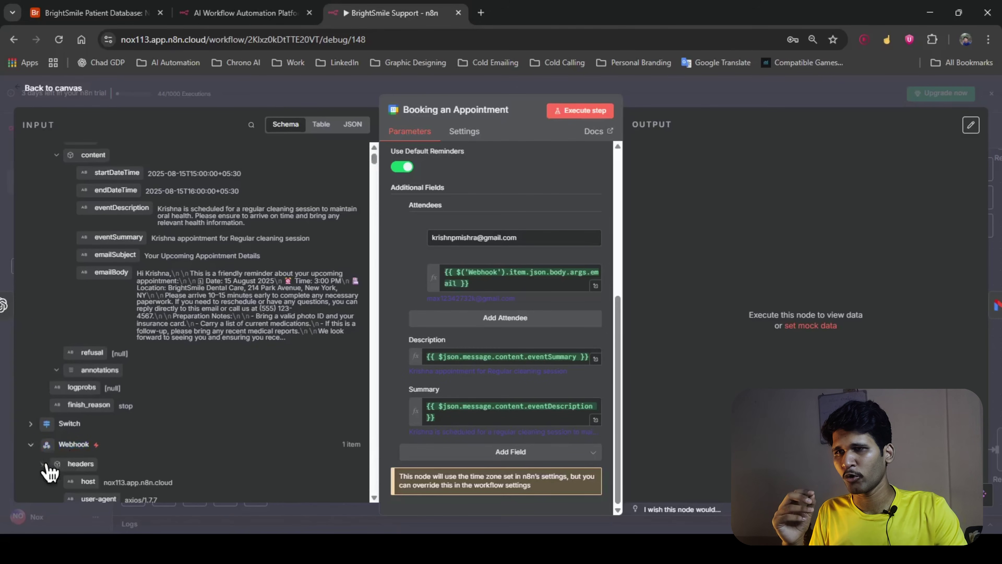
{"action": "scroll", "coordinate": [147, 436], "scroll_direction": "down", "scroll_amount": 3}
{"action": "scroll", "coordinate": [146, 436], "scroll_direction": "down", "scroll_amount": 4}
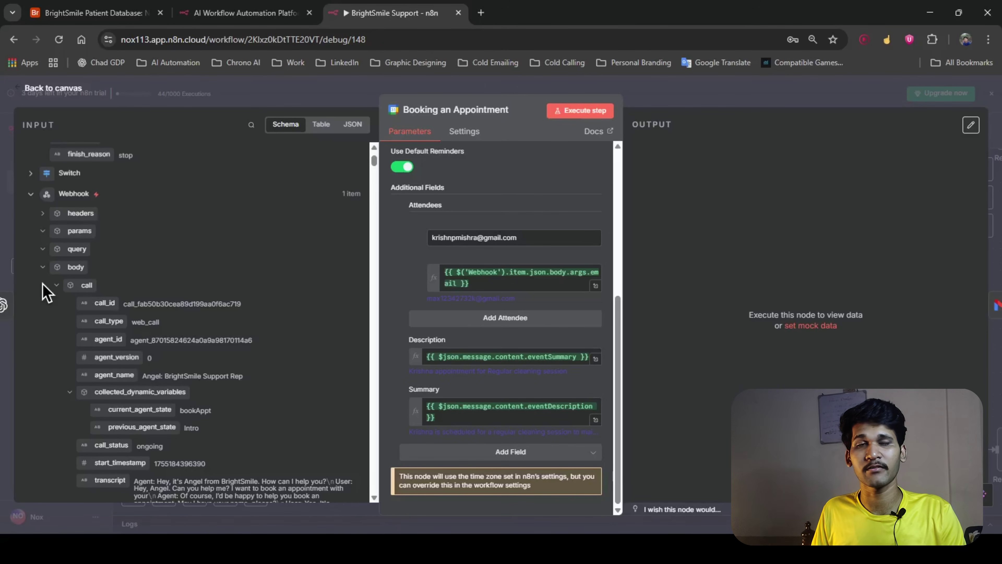
{"action": "left_click", "coordinate": [55, 285]}
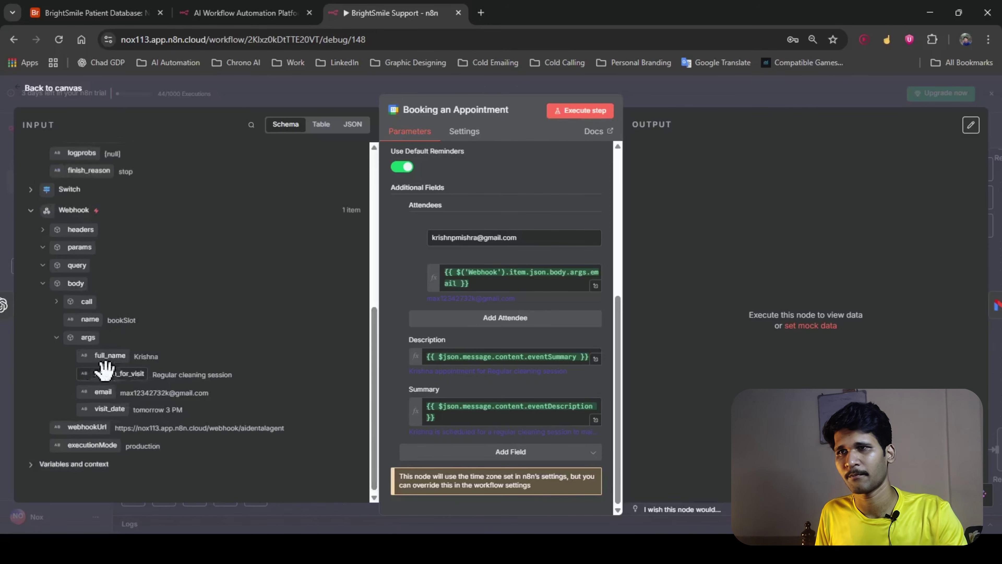
{"action": "left_click_drag", "start_coordinate": [103, 392], "coordinate": [215, 391]}
Step: Review the event fields in the Generating the Response2 input data and return to the canvas
{"action": "scroll", "coordinate": [130, 316], "scroll_direction": "up", "scroll_amount": 8}
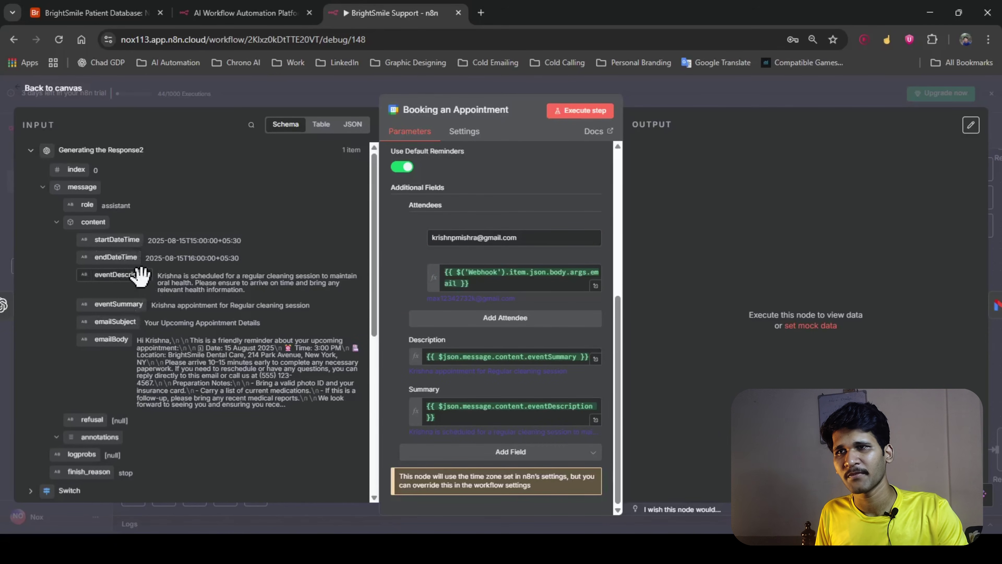
{"action": "left_click_drag", "start_coordinate": [140, 275], "coordinate": [148, 229]}
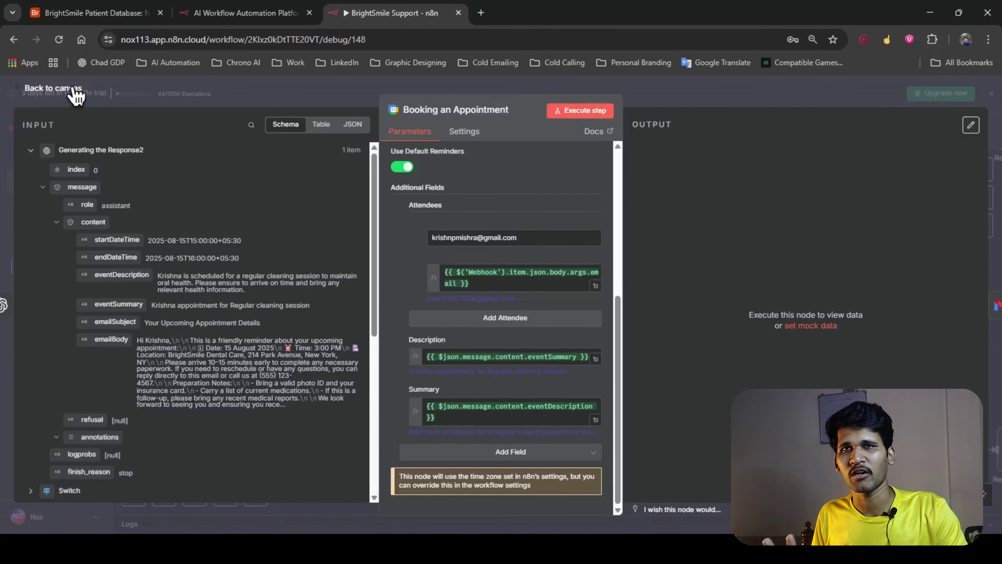
{"action": "left_click", "coordinate": [76, 96]}
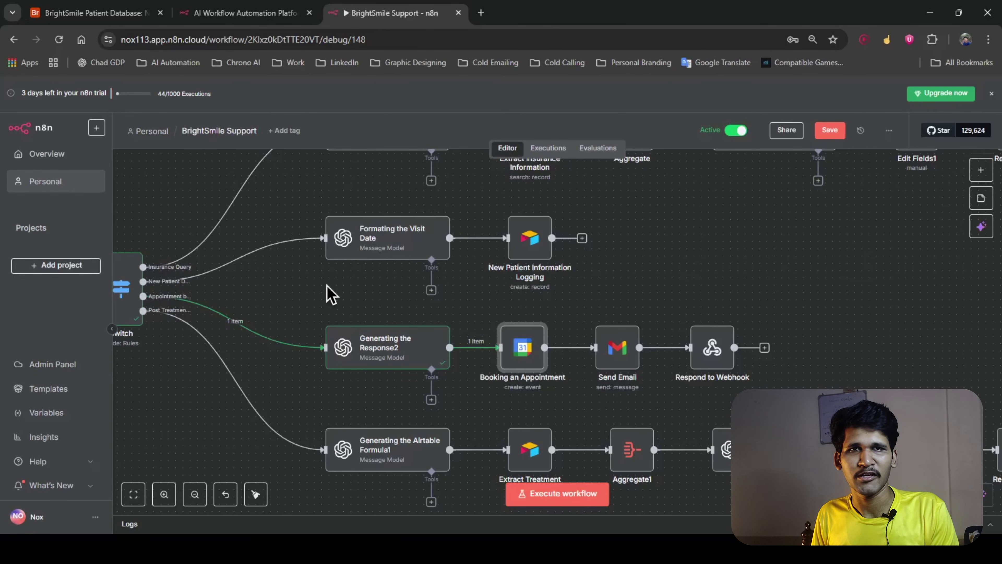
Step: Briefly open the Send Email node, search the node library for Gmail nodes with the term "gmai", and close the library
{"action": "left_click", "coordinate": [636, 365]}
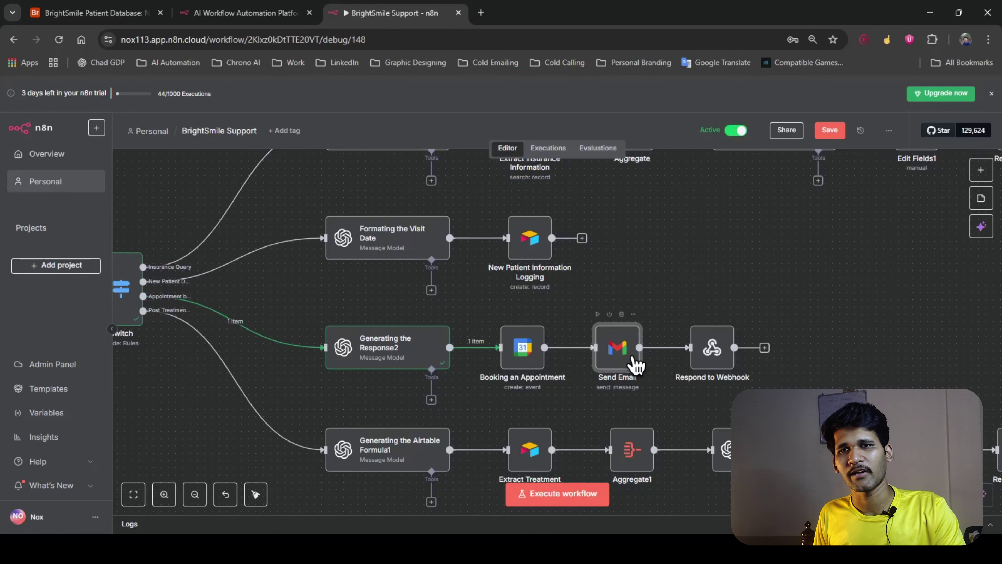
{"action": "double_click", "coordinate": [625, 355]}
{"action": "key", "text": "Escape"}
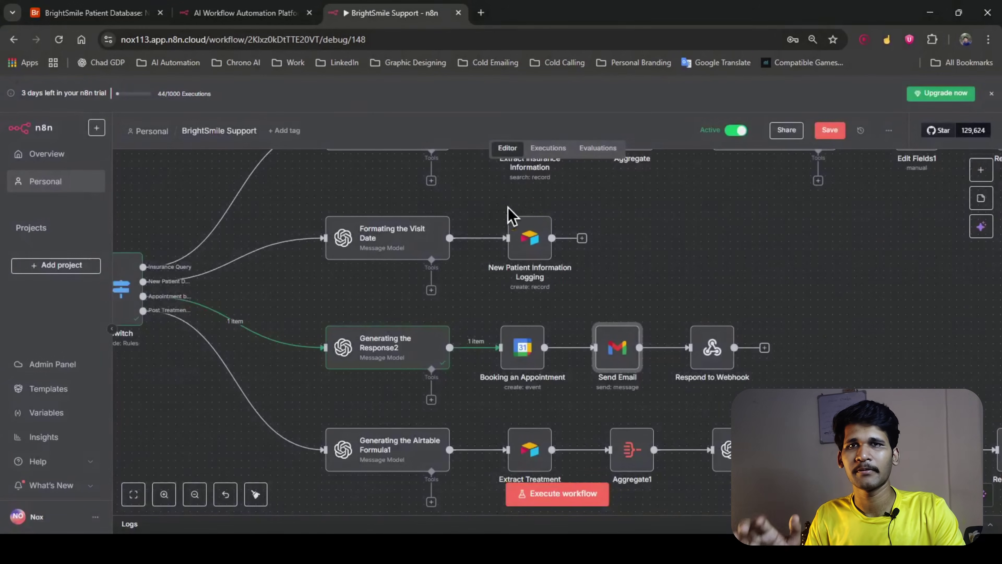
{"action": "key", "text": "Tab"}
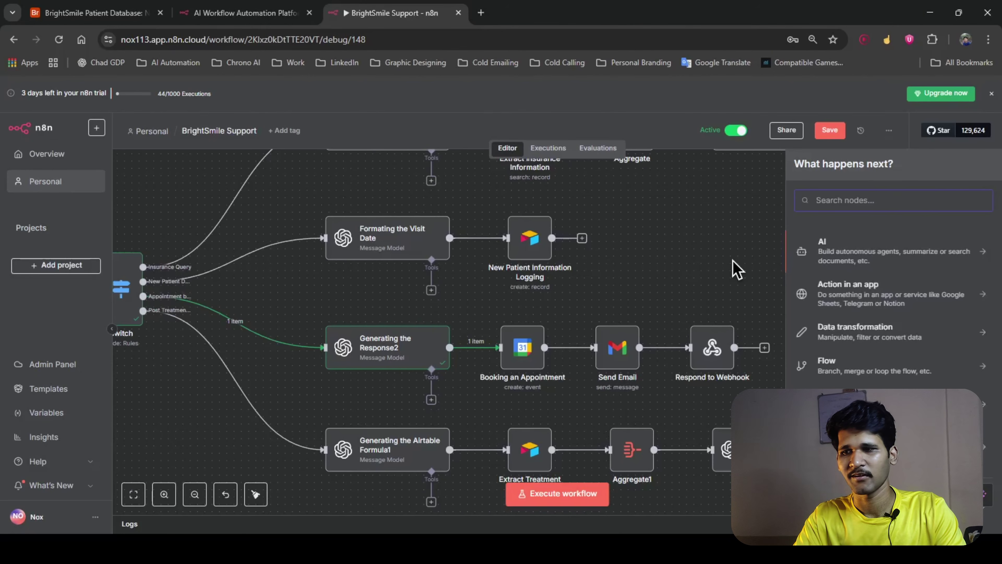
{"action": "type", "text": "gmai"}
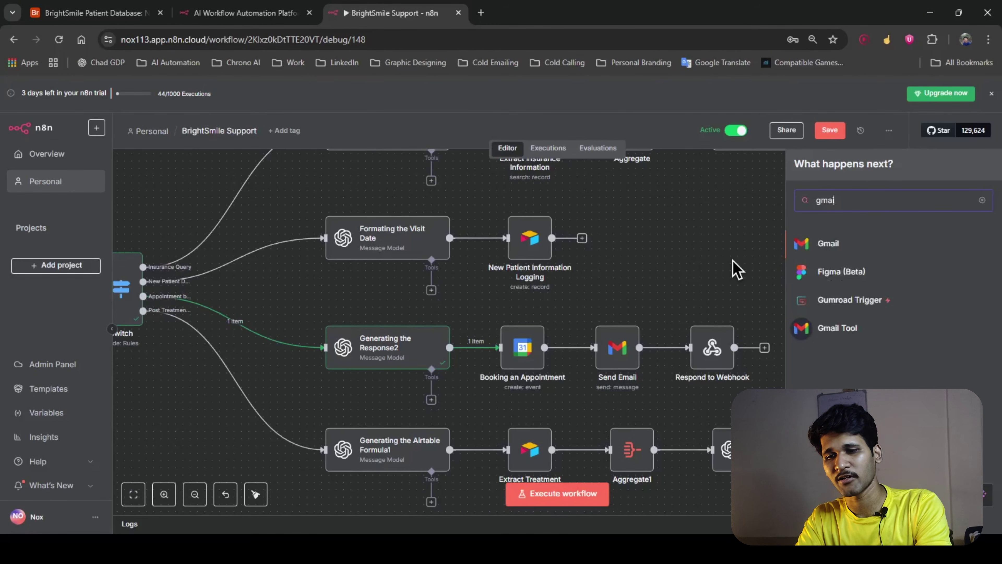
{"action": "left_click", "coordinate": [736, 270]}
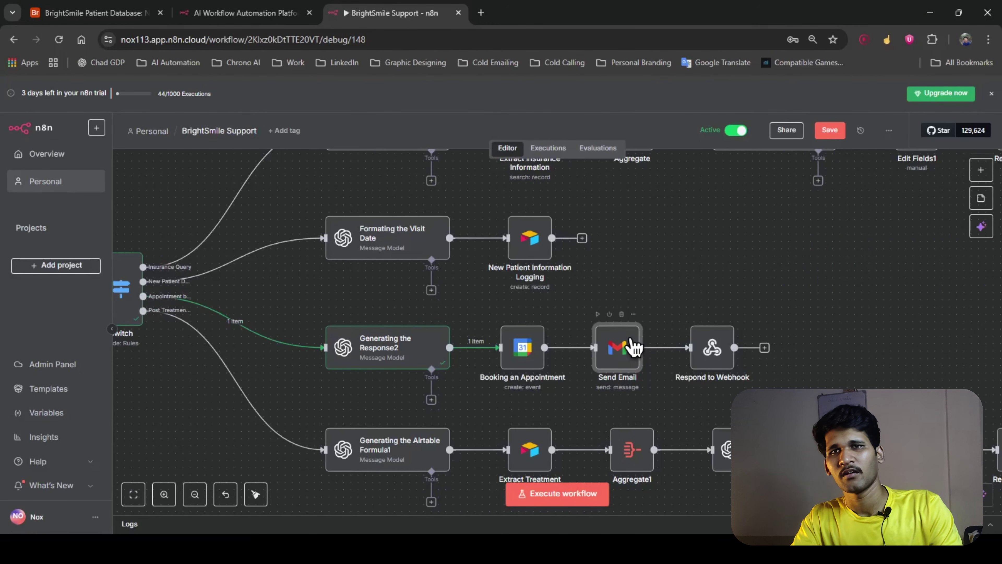
Step: Select the Gmail account credential in the Send Email node and return to the canvas
{"action": "double_click", "coordinate": [633, 347]}
{"action": "left_click", "coordinate": [500, 177]}
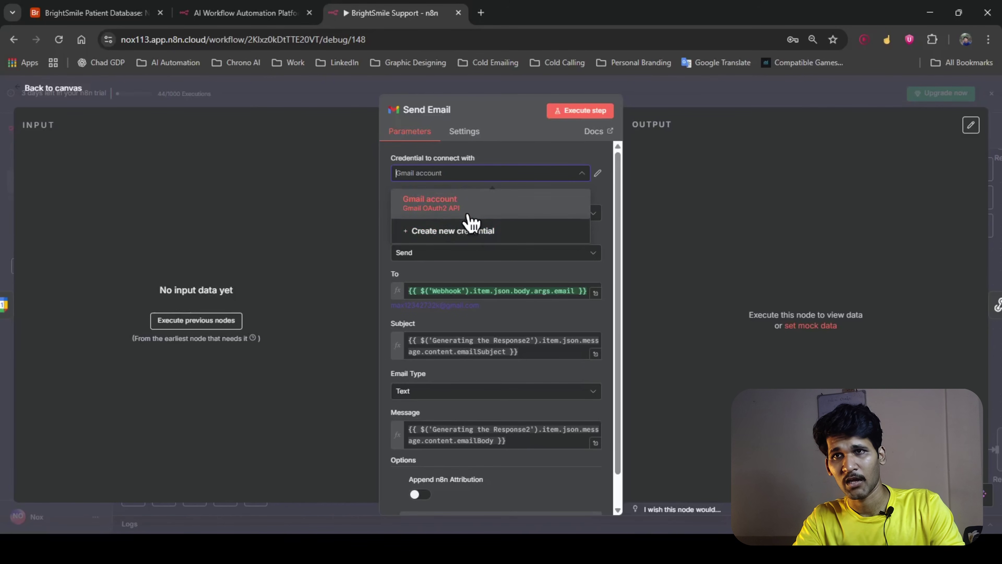
{"action": "left_click", "coordinate": [450, 201]}
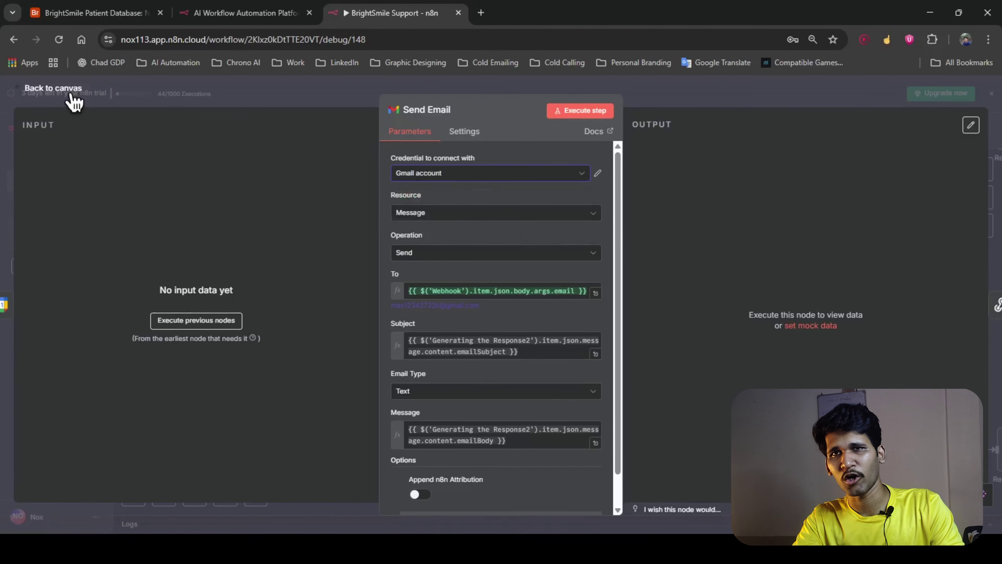
{"action": "left_click", "coordinate": [53, 88]}
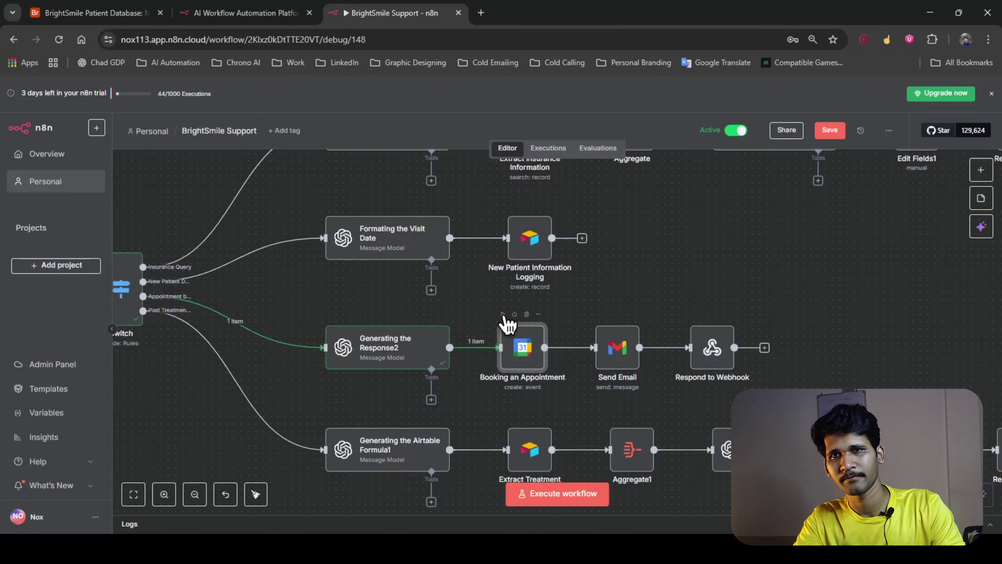
Step: Run the Booking an Appointment node and examine the Send Email node's resource setting and recipient expression
{"action": "left_click", "coordinate": [503, 314]}
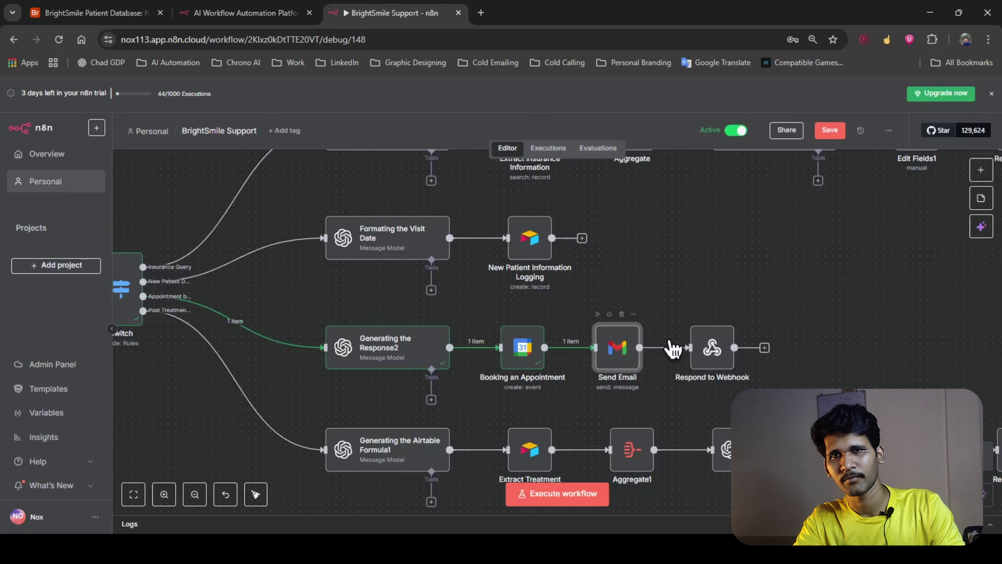
{"action": "double_click", "coordinate": [619, 349]}
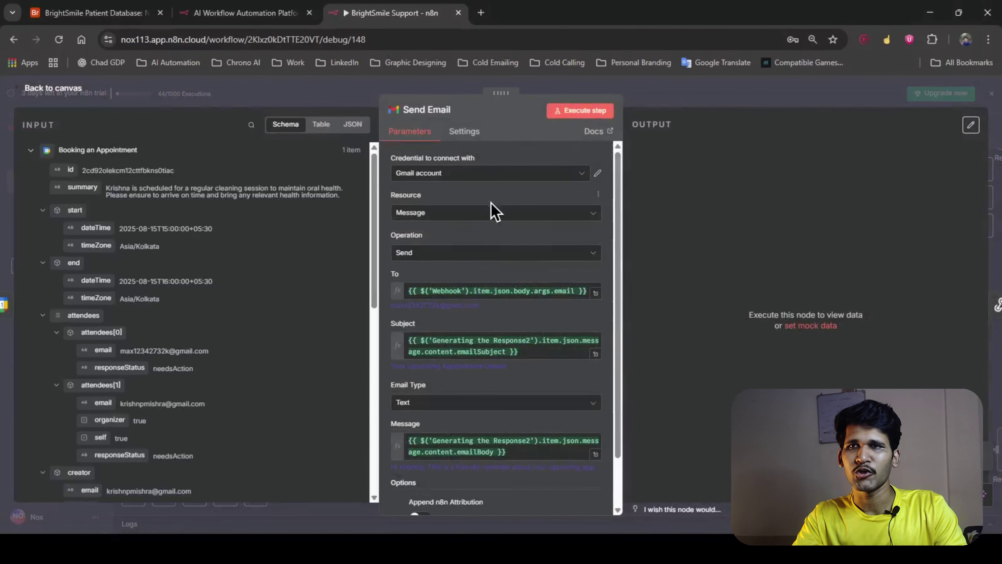
{"action": "left_click", "coordinate": [434, 216]}
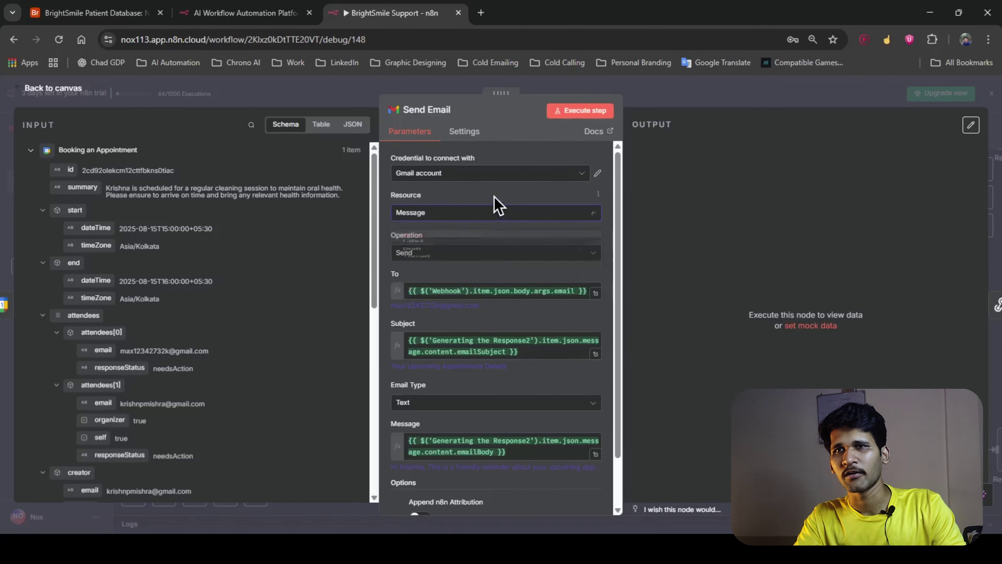
{"action": "scroll", "coordinate": [454, 291], "scroll_direction": "down", "scroll_amount": 2}
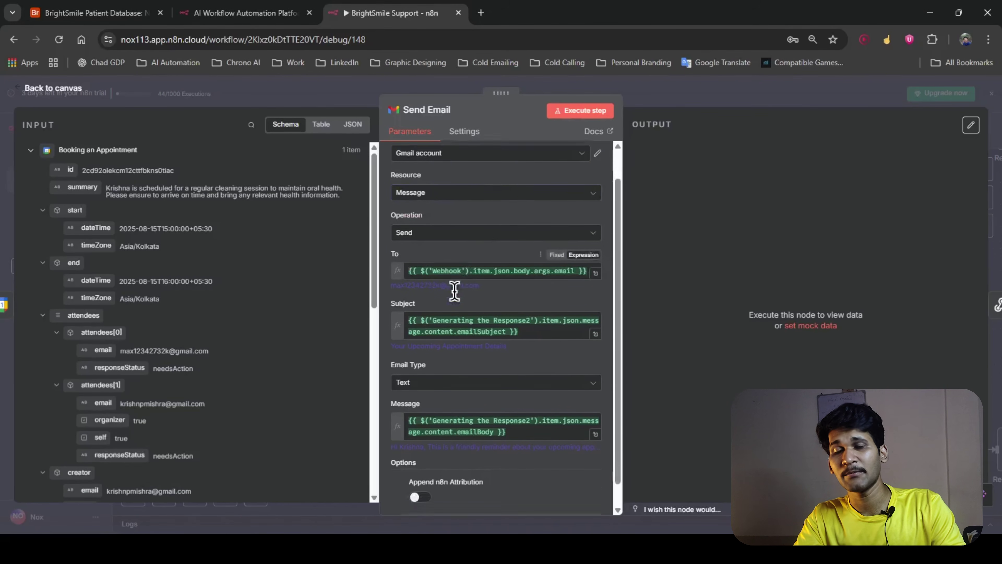
{"action": "scroll", "coordinate": [512, 300], "scroll_direction": "up", "scroll_amount": 2}
{"action": "left_click", "coordinate": [560, 293]}
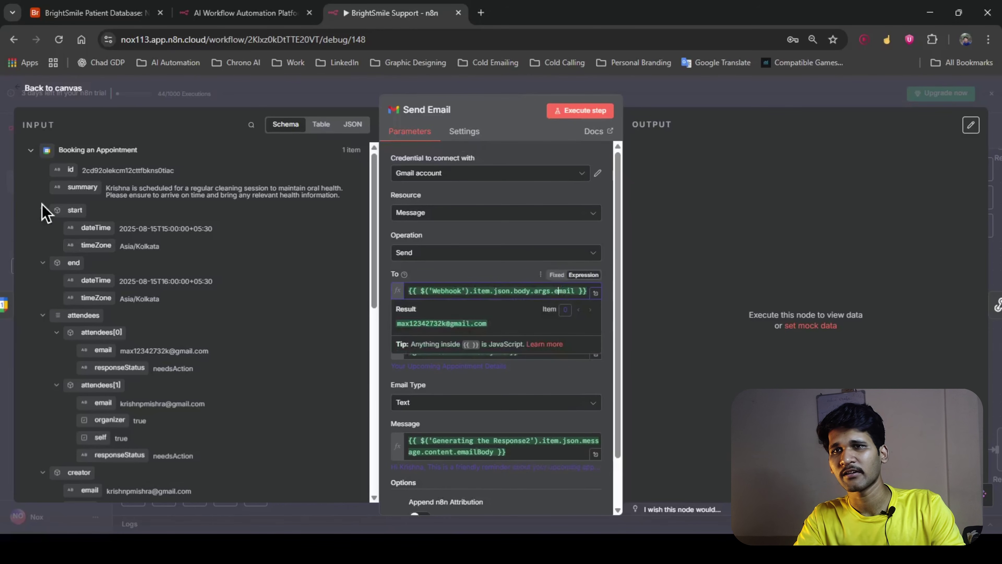
Step: Examine the Generating the Response2 and Webhook input data that supply the Send Email node's recipient, subject and message expressions
{"action": "left_click", "coordinate": [43, 150]}
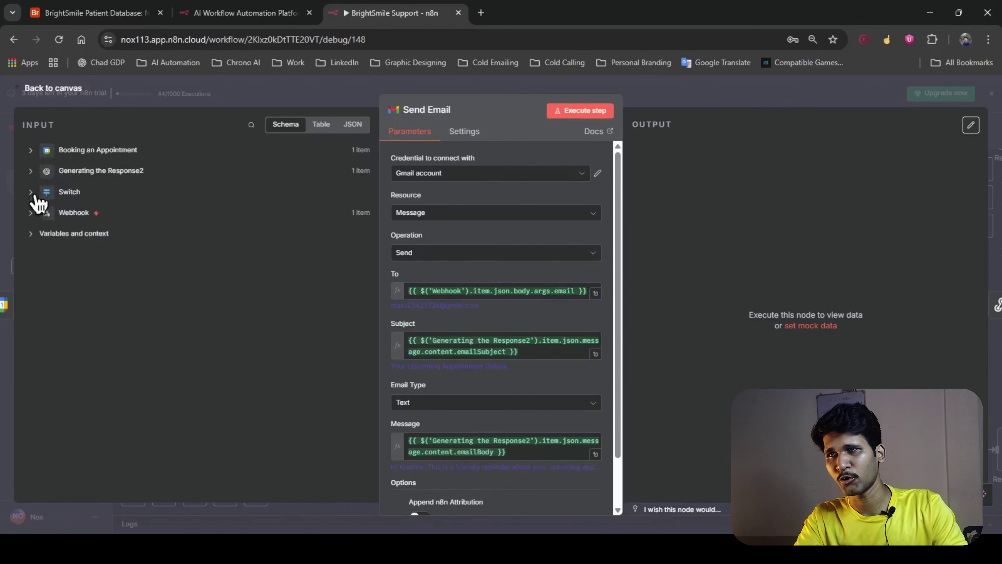
{"action": "left_click", "coordinate": [32, 171]}
{"action": "scroll", "coordinate": [47, 212], "scroll_direction": "down", "scroll_amount": 3}
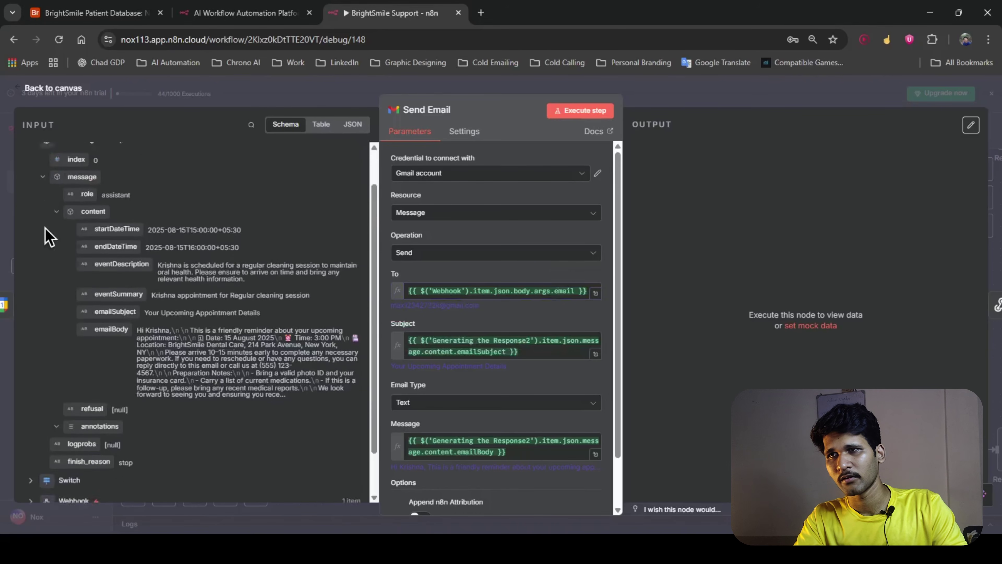
{"action": "left_click", "coordinate": [64, 368]}
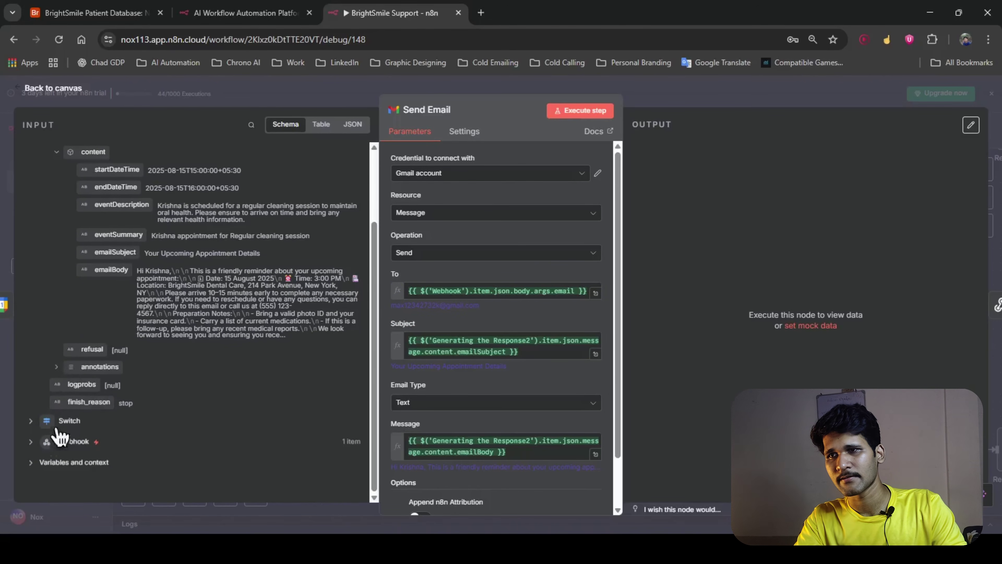
{"action": "left_click", "coordinate": [31, 441]}
{"action": "scroll", "coordinate": [91, 421], "scroll_direction": "down", "scroll_amount": 3}
{"action": "scroll", "coordinate": [89, 419], "scroll_direction": "down", "scroll_amount": 5}
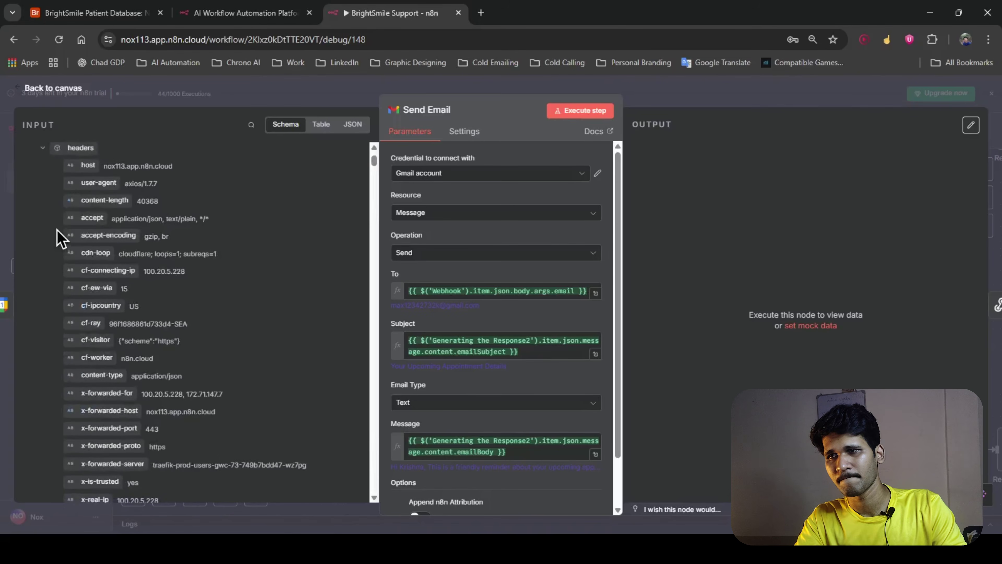
{"action": "left_click", "coordinate": [46, 149]}
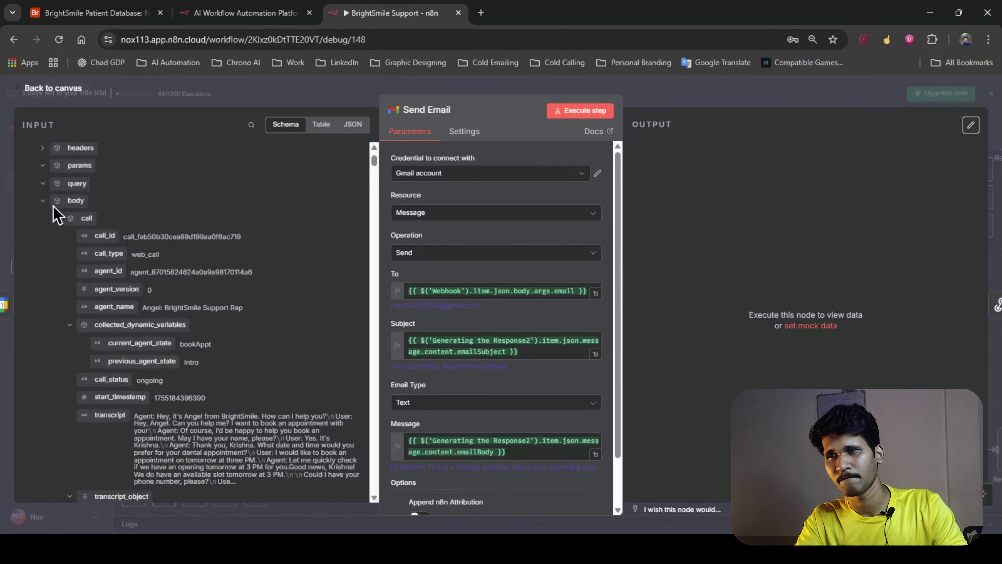
{"action": "left_click", "coordinate": [60, 219]}
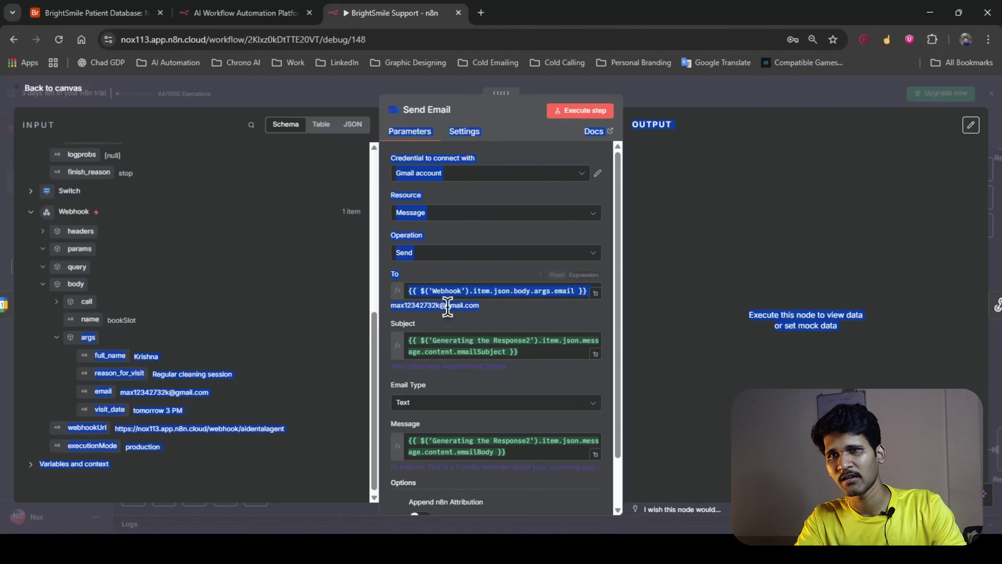
{"action": "scroll", "coordinate": [234, 333], "scroll_direction": "up", "scroll_amount": 8}
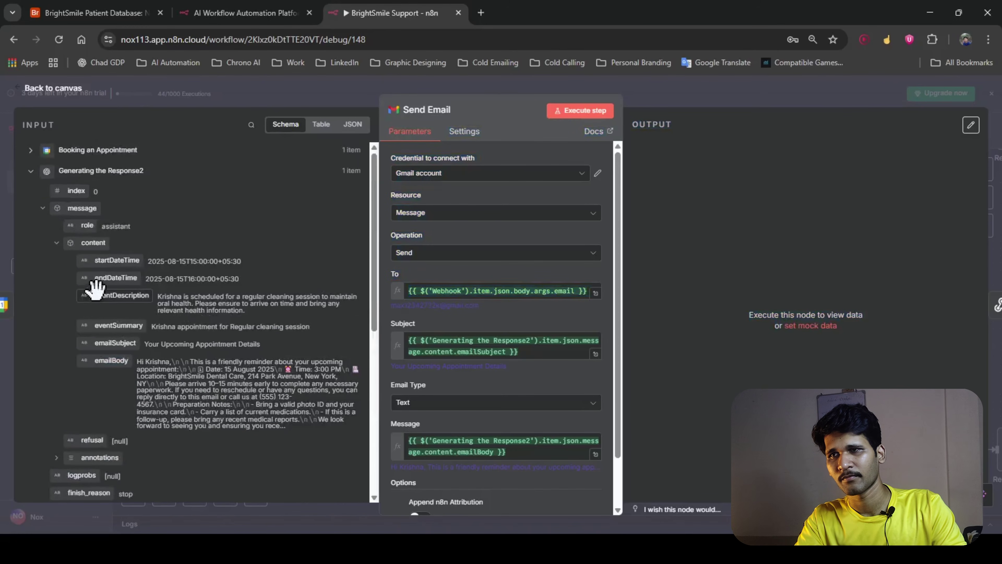
{"action": "scroll", "coordinate": [460, 429], "scroll_direction": "down", "scroll_amount": 2}
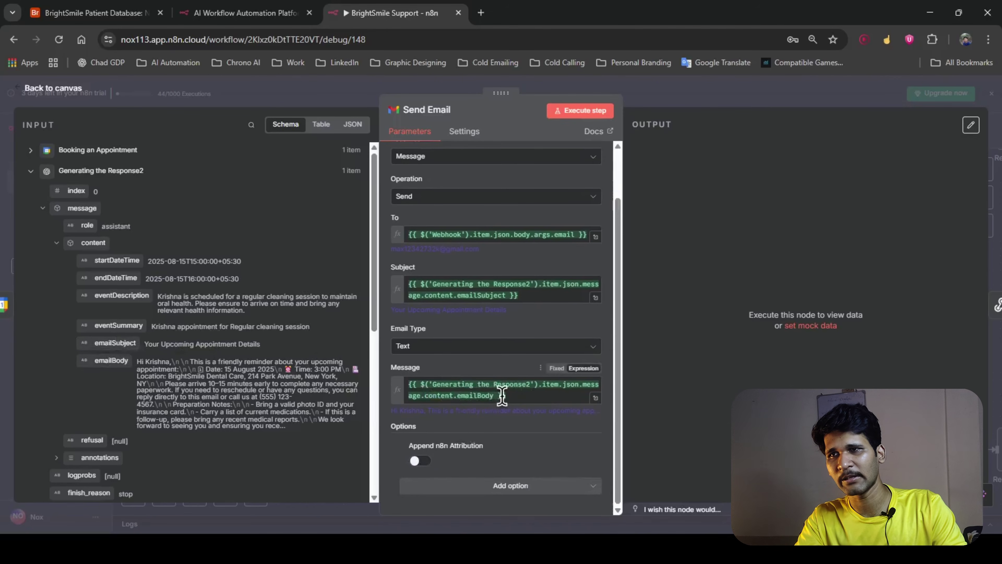
Step: Examine the available email types and the additional options offered in the Send Email node
{"action": "left_click", "coordinate": [484, 348]}
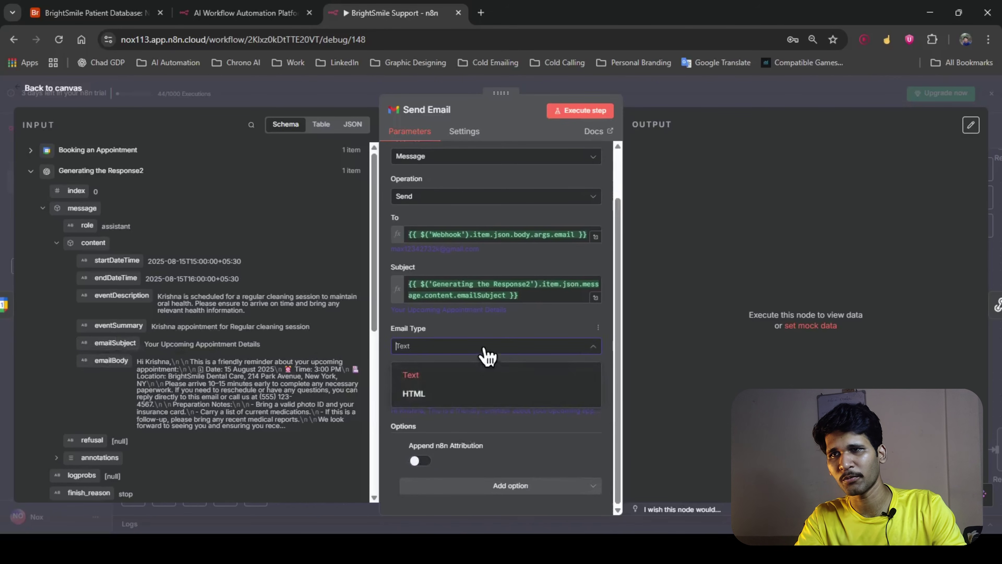
{"action": "left_click", "coordinate": [530, 322]}
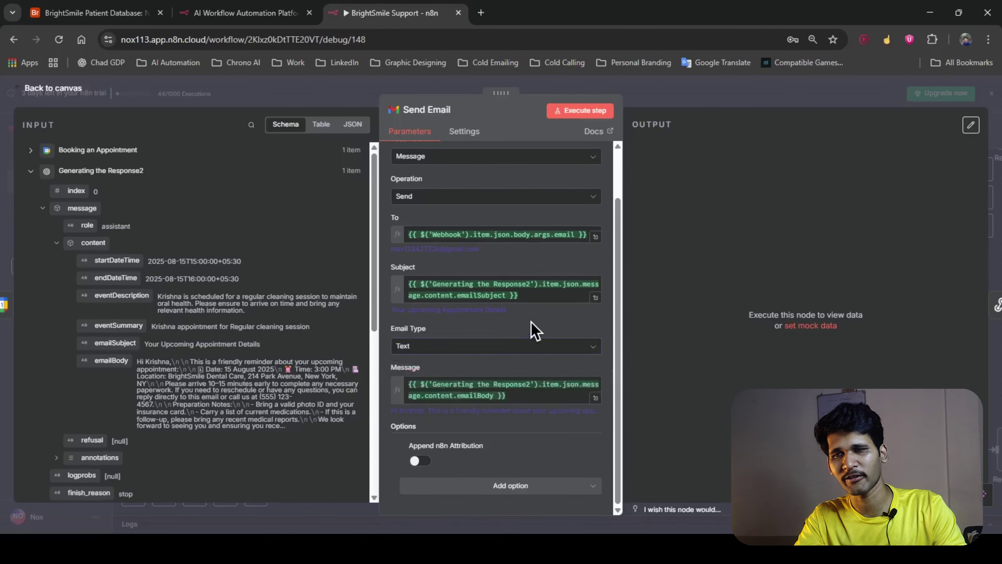
{"action": "left_click", "coordinate": [537, 487]}
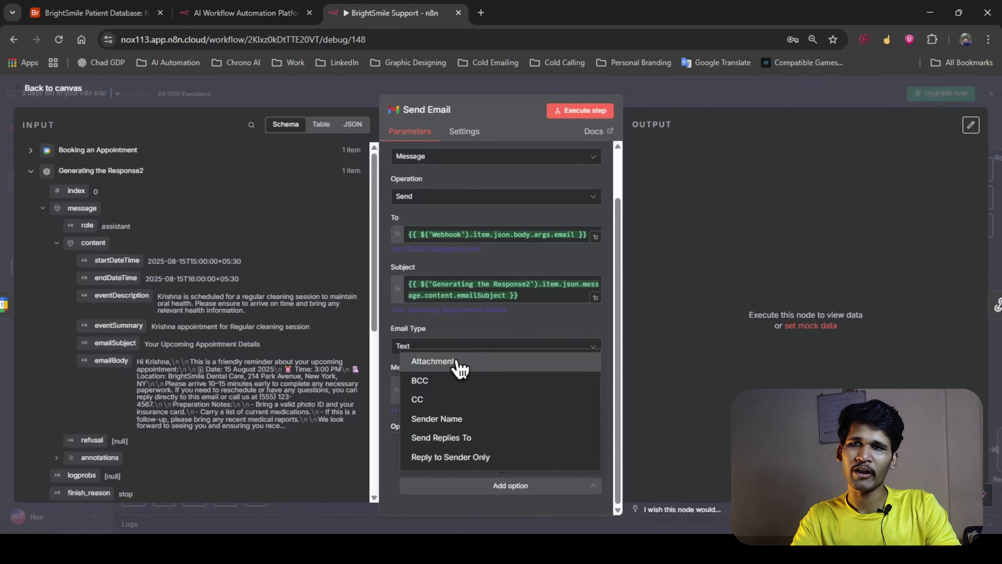
{"action": "left_click", "coordinate": [391, 456]}
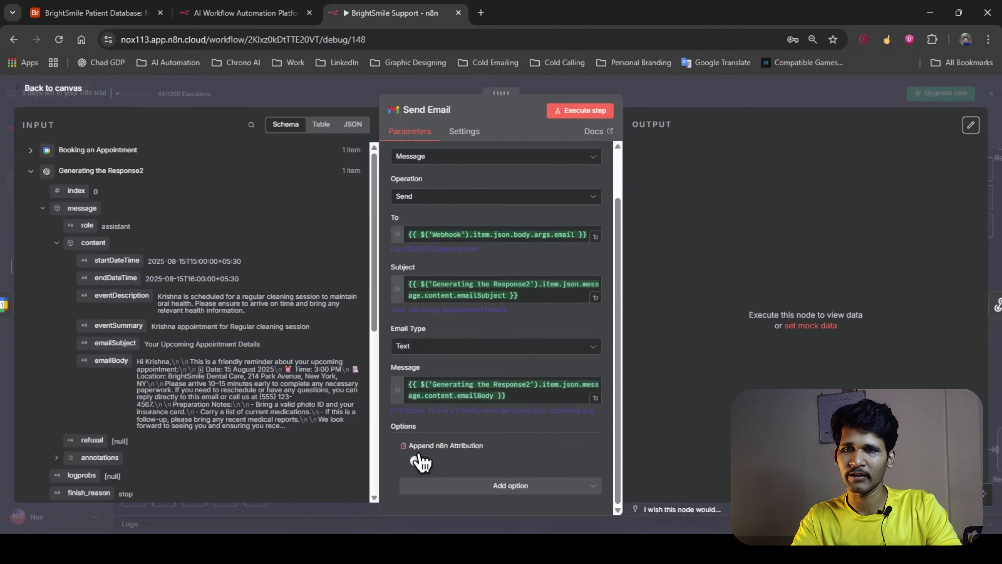
Step: Remove the Append n8n Attribution option from the Send Email node, re-add it turned off, and return to the canvas
{"action": "left_click", "coordinate": [409, 454]}
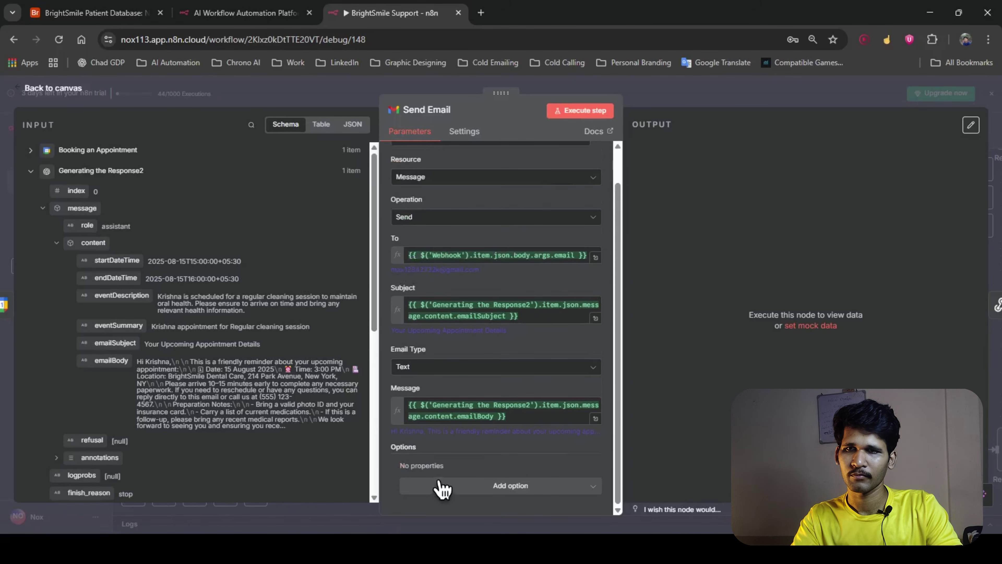
{"action": "left_click", "coordinate": [467, 487]}
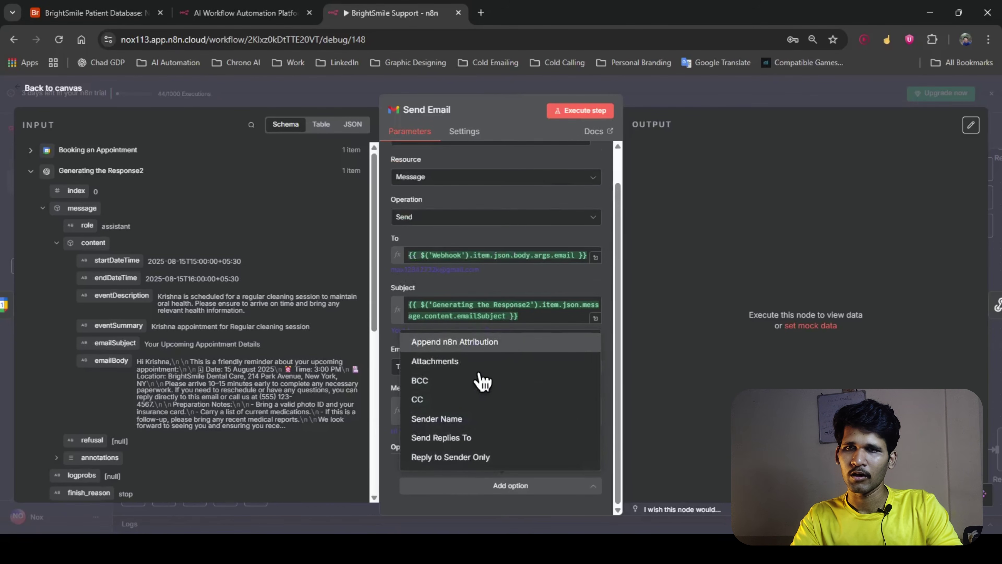
{"action": "left_click", "coordinate": [485, 343]}
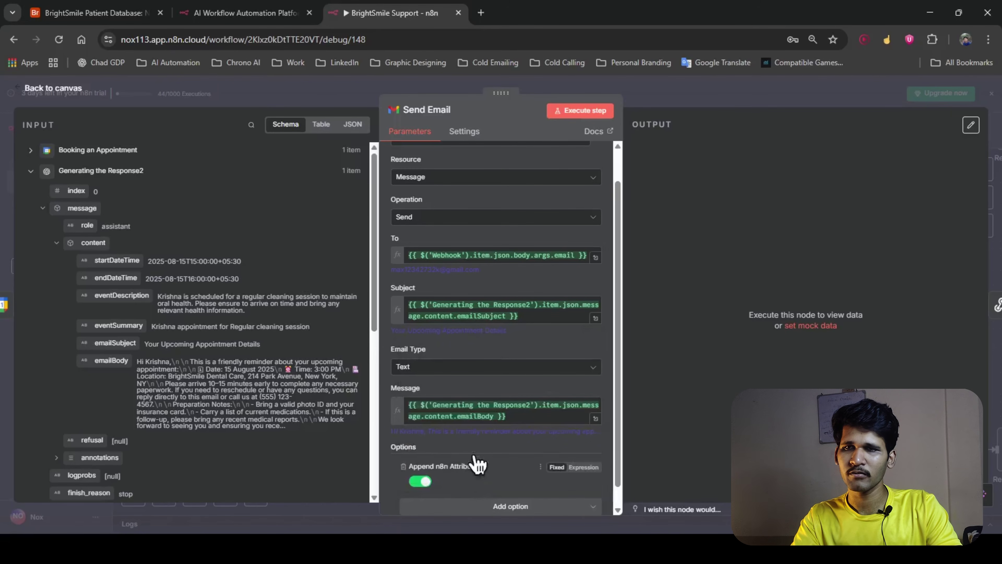
{"action": "left_click", "coordinate": [419, 482]}
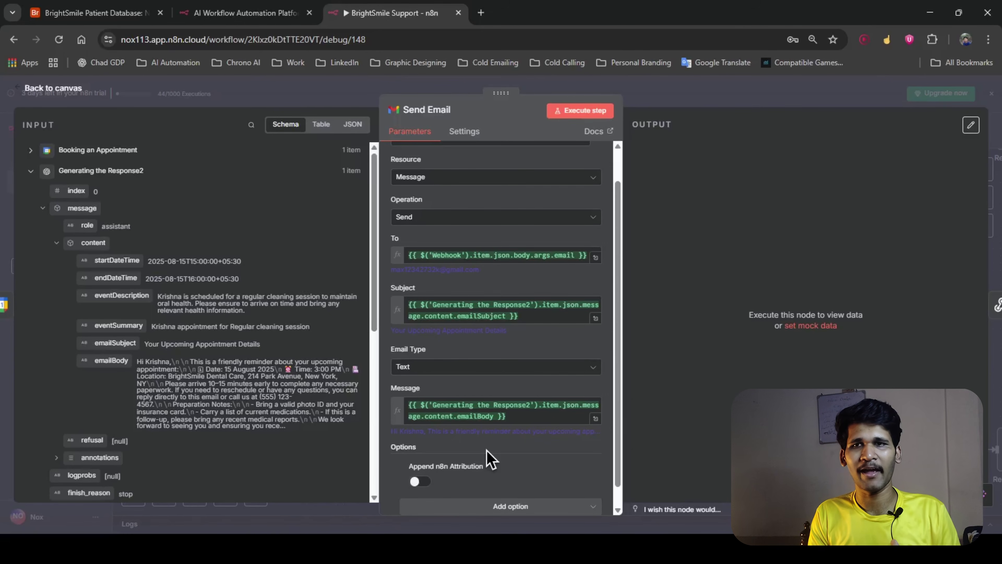
{"action": "key", "text": "Escape"}
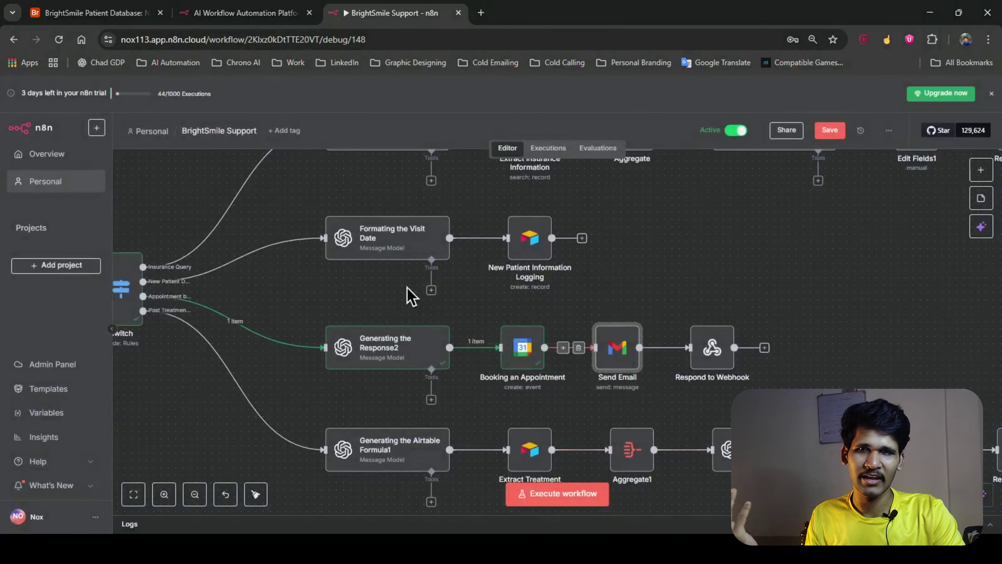
Step: Look over the appointment booking branch on the canvas and save the BrightSmile Support workflow
{"action": "scroll", "coordinate": [386, 285], "scroll_direction": "down", "scroll_amount": 4}
{"action": "left_click_drag", "start_coordinate": [355, 294], "coordinate": [359, 302]}
{"action": "scroll", "coordinate": [359, 301], "scroll_direction": "up", "scroll_amount": 3}
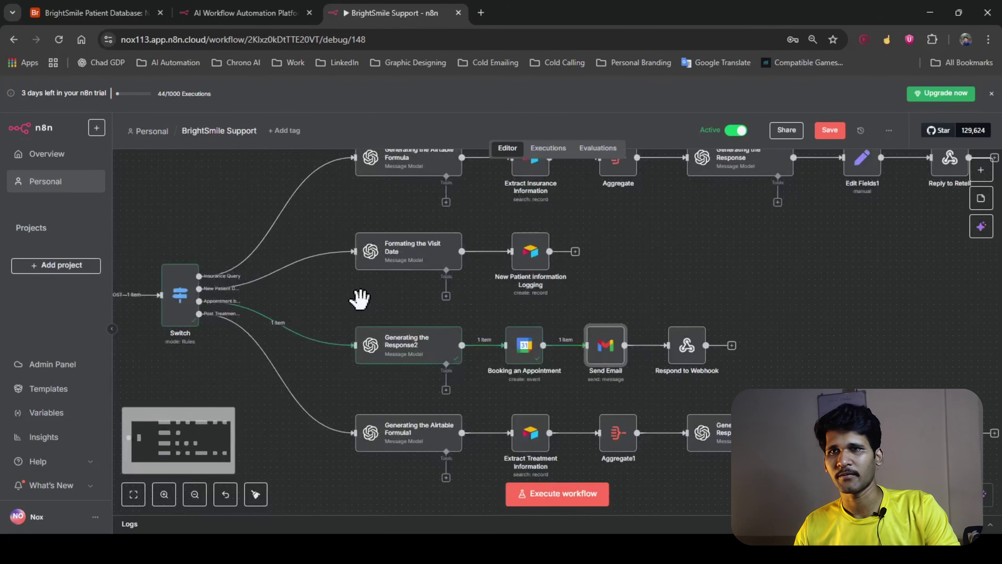
{"action": "scroll", "coordinate": [391, 298], "scroll_direction": "down", "scroll_amount": 2}
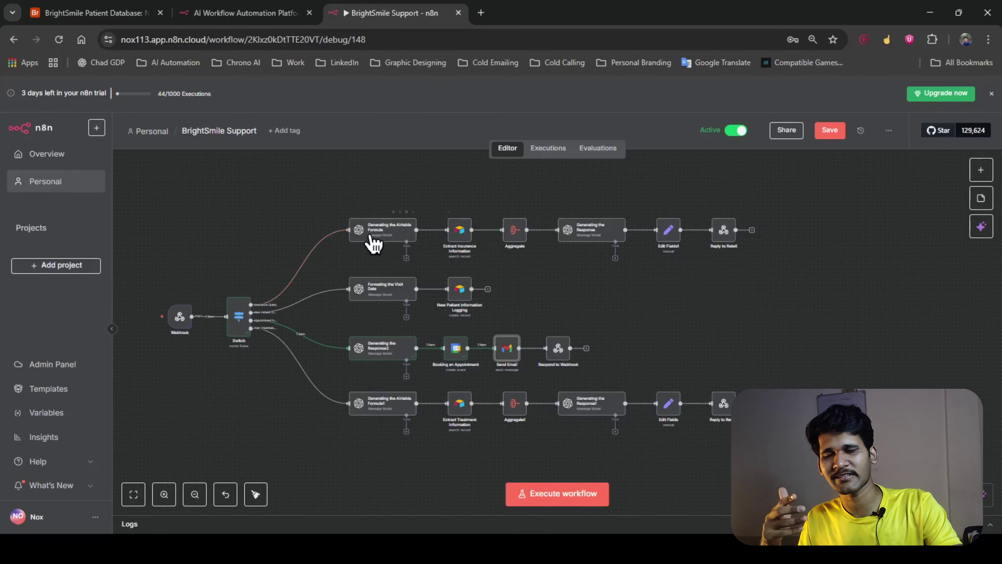
{"action": "left_click", "coordinate": [829, 130]}
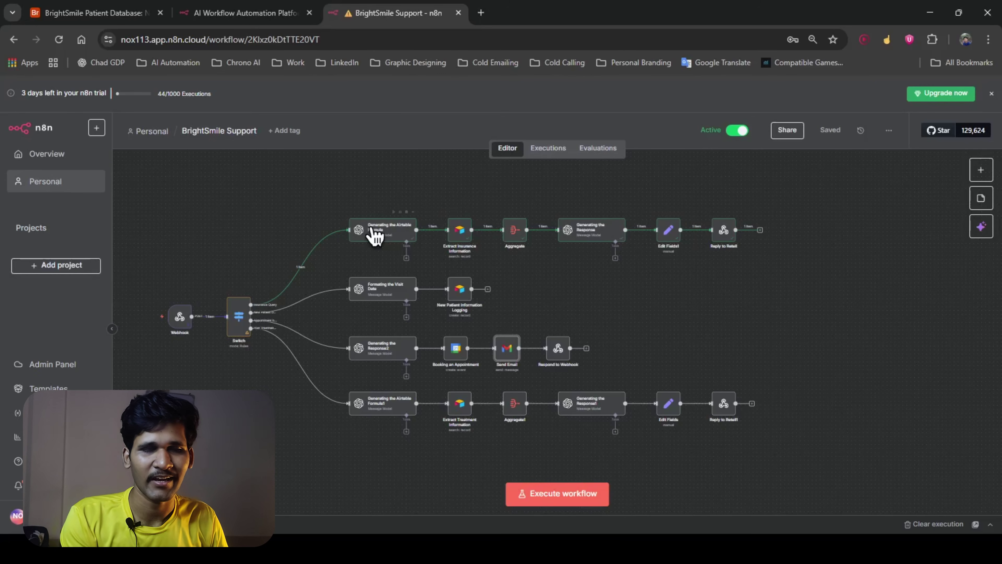
Step: Look up the OpenAI actions in the node library with the term "opena", and open the Generating the Airtable Formula node
{"action": "scroll", "coordinate": [375, 237], "scroll_direction": "up", "scroll_amount": 2}
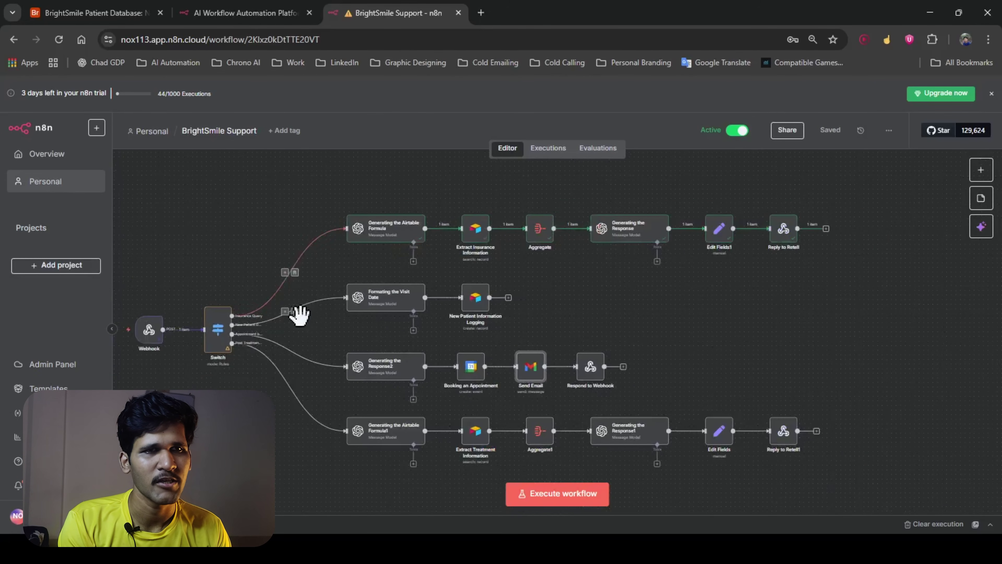
{"action": "scroll", "coordinate": [298, 314], "scroll_direction": "up", "scroll_amount": 4}
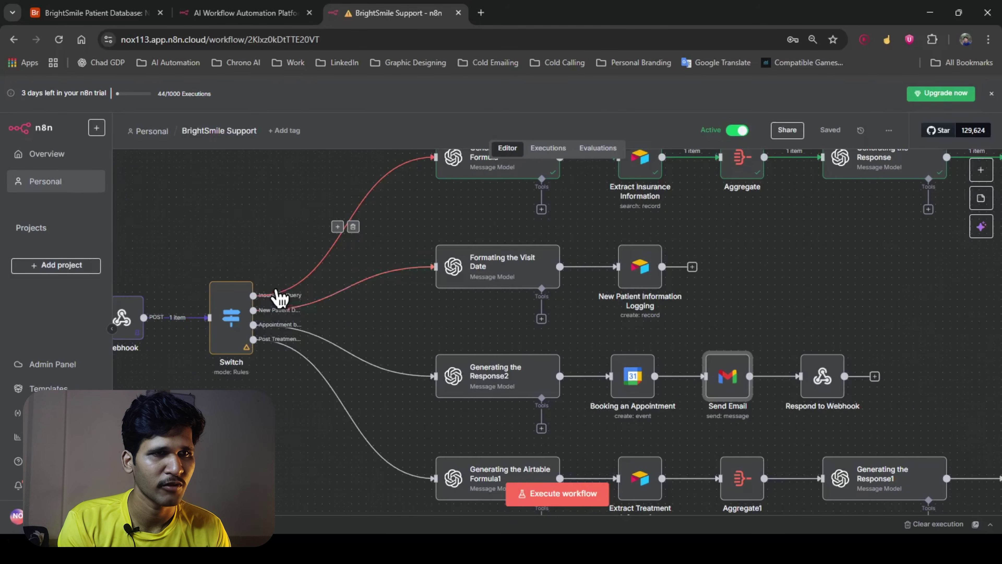
{"action": "scroll", "coordinate": [276, 291], "scroll_direction": "down", "scroll_amount": 3}
{"action": "left_click_drag", "start_coordinate": [452, 257], "coordinate": [429, 264]}
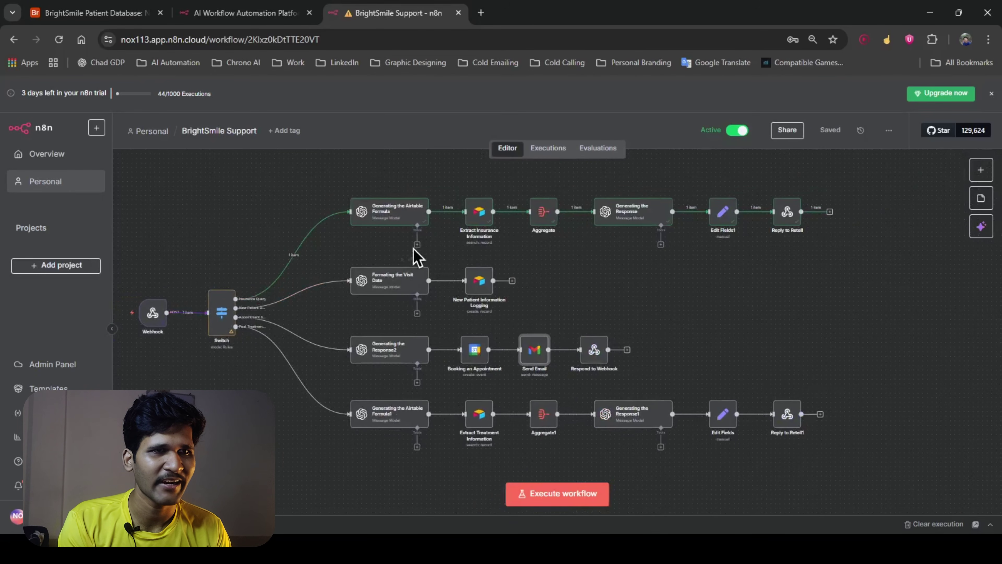
{"action": "left_click", "coordinate": [415, 215]}
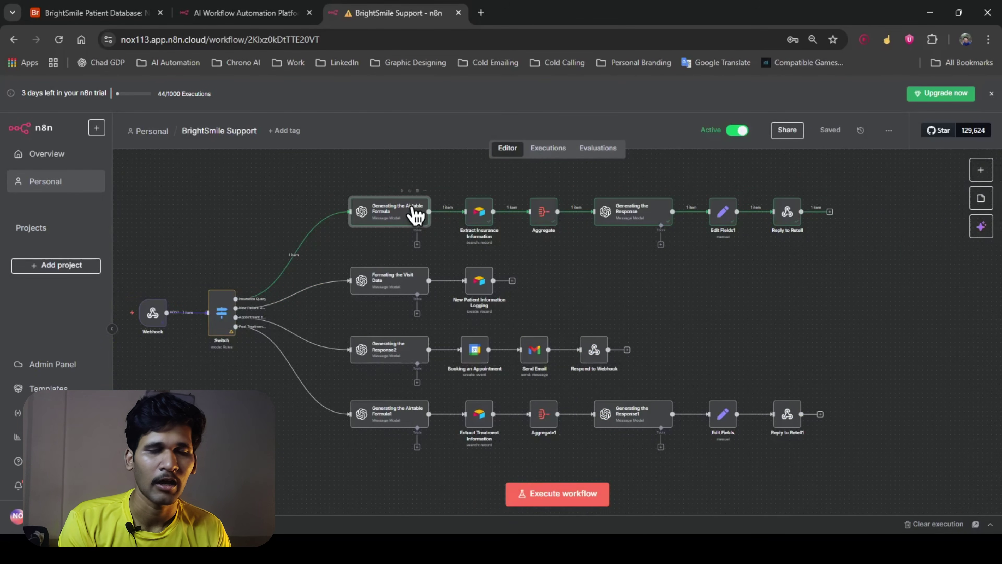
{"action": "key", "text": "Tab"}
{"action": "type", "text": "opena"}
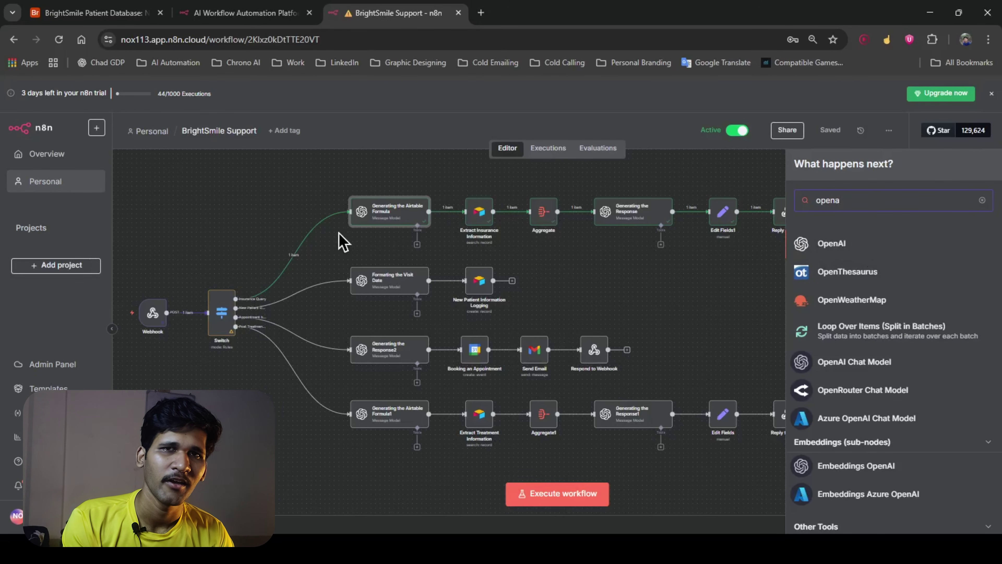
{"action": "left_click", "coordinate": [809, 246]}
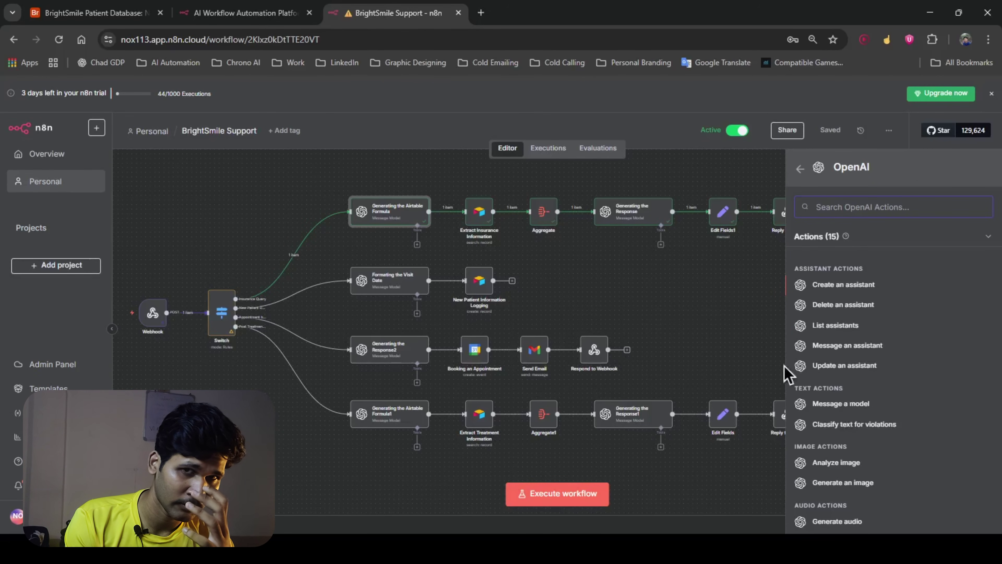
{"action": "left_click", "coordinate": [394, 219]}
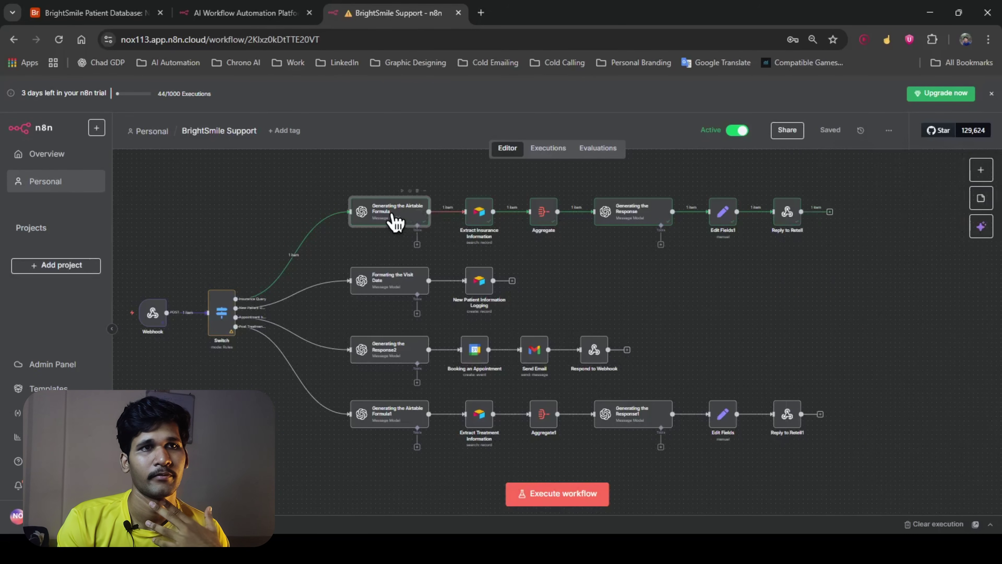
{"action": "double_click", "coordinate": [394, 218]}
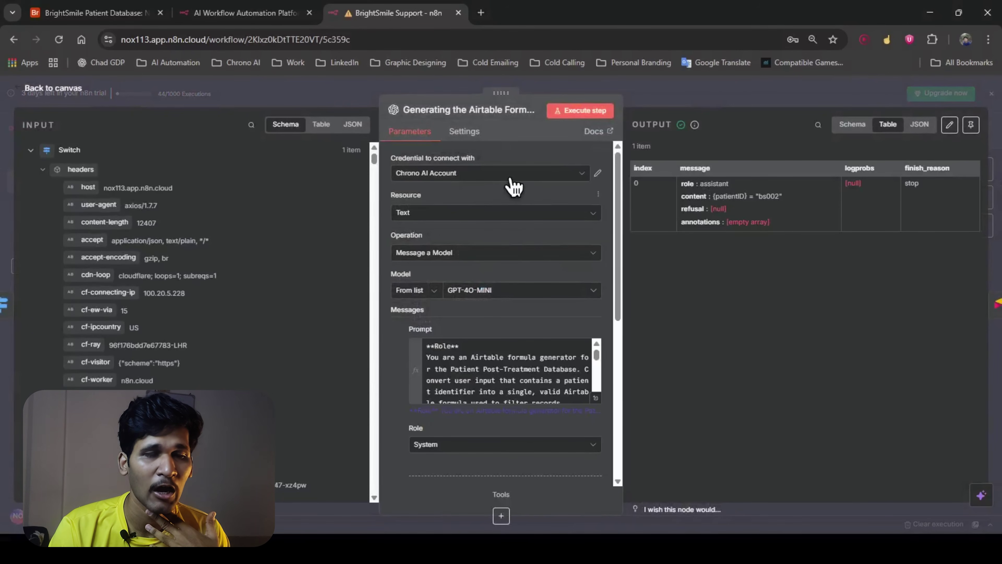
Step: Switch to the OpenAI Platform in a new browser tab and log in to the account
{"action": "left_click", "coordinate": [481, 14]}
{"action": "type", "text": "openj"}
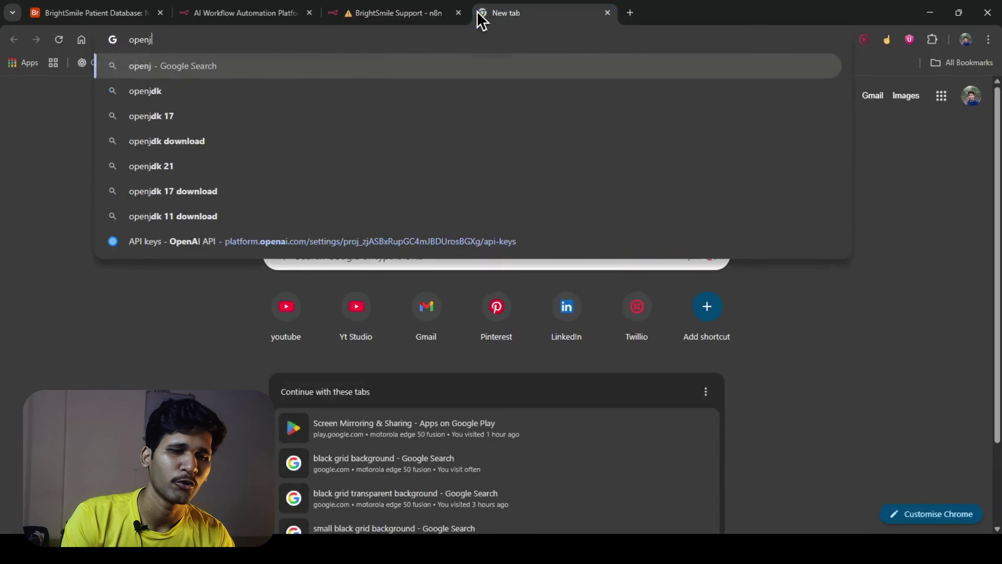
{"action": "key", "text": "BackSpace"}
{"action": "key", "text": "Down"}
{"action": "key", "text": "Return"}
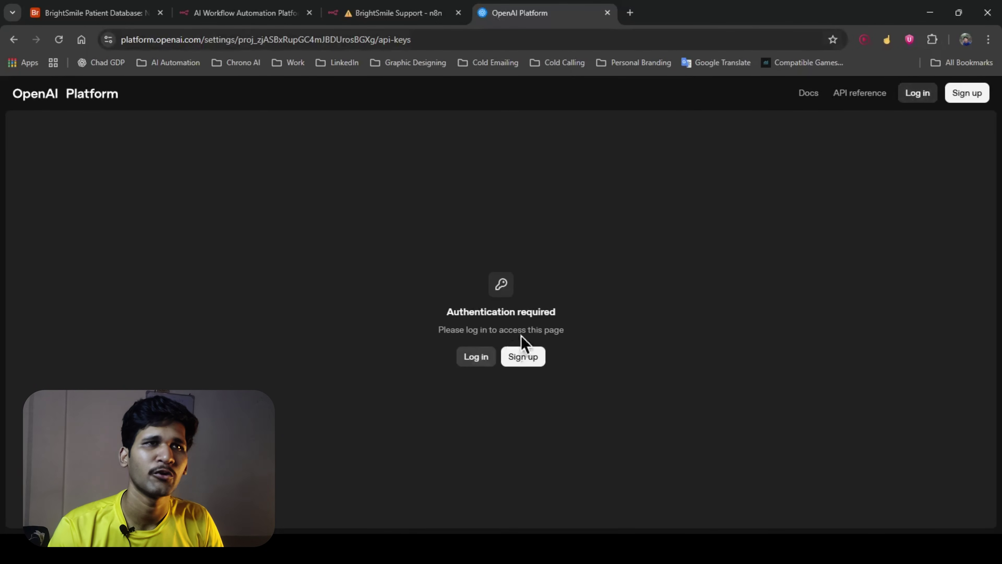
{"action": "left_click", "coordinate": [481, 359]}
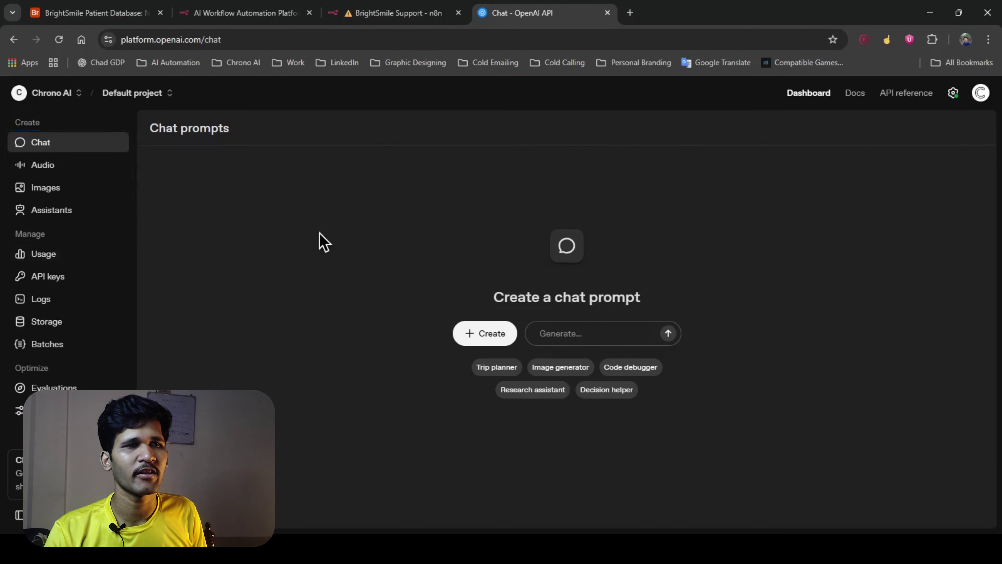
Step: Open the OpenAI settings, view the organization ID under the general details, and go to the project's API keys page
{"action": "left_click", "coordinate": [963, 95]}
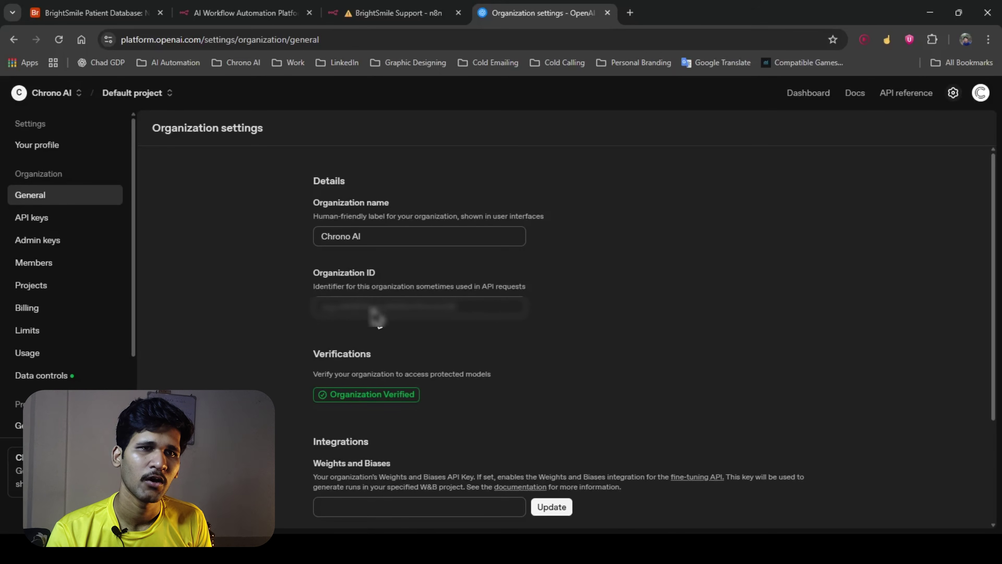
{"action": "left_click", "coordinate": [472, 309]}
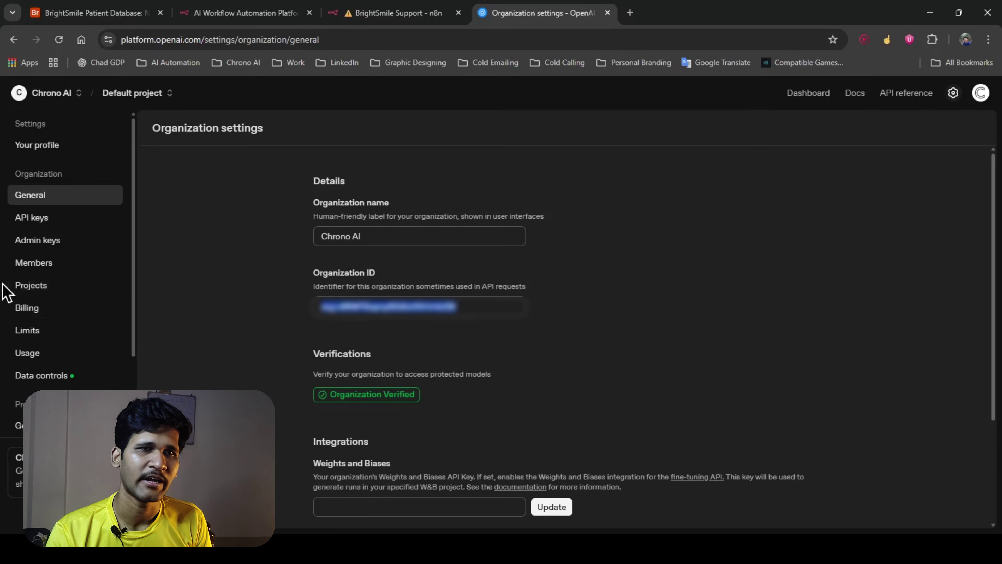
{"action": "scroll", "coordinate": [65, 340], "scroll_direction": "down", "scroll_amount": 3}
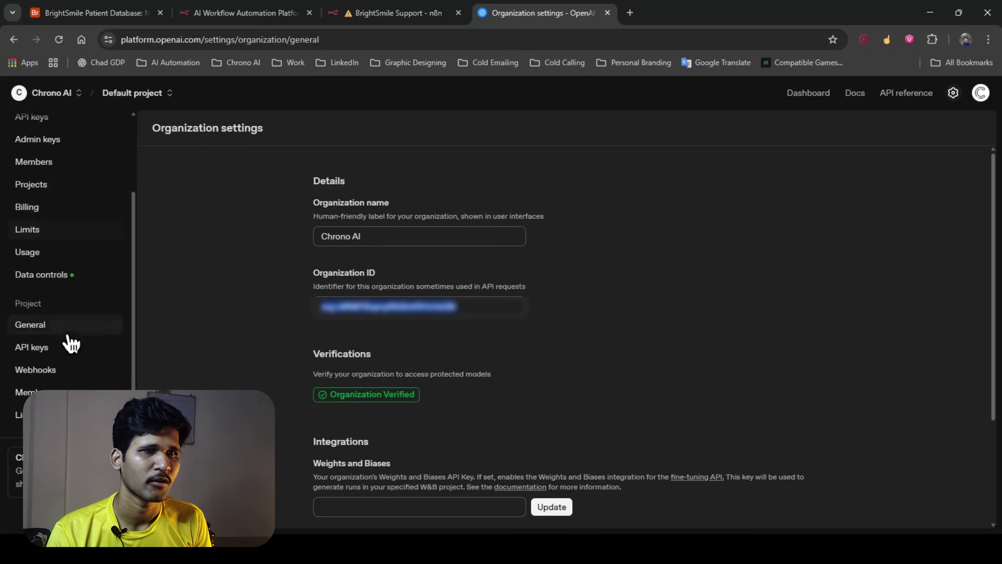
{"action": "left_click", "coordinate": [73, 351]}
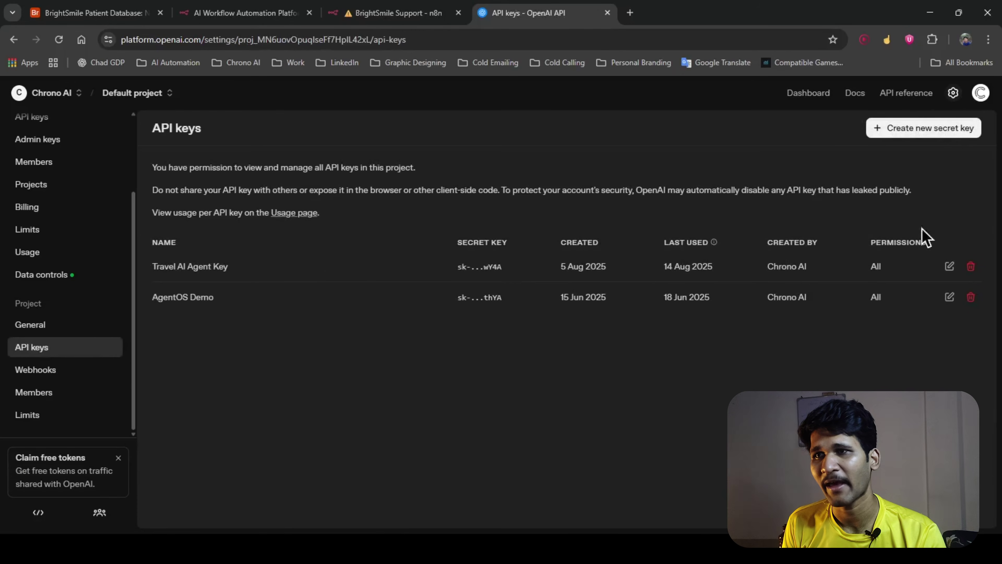
Step: Bring up the new secret key form in OpenAI, switch to n8n and view the node's blank OpenAI credential form without saving it
{"action": "left_click", "coordinate": [902, 129]}
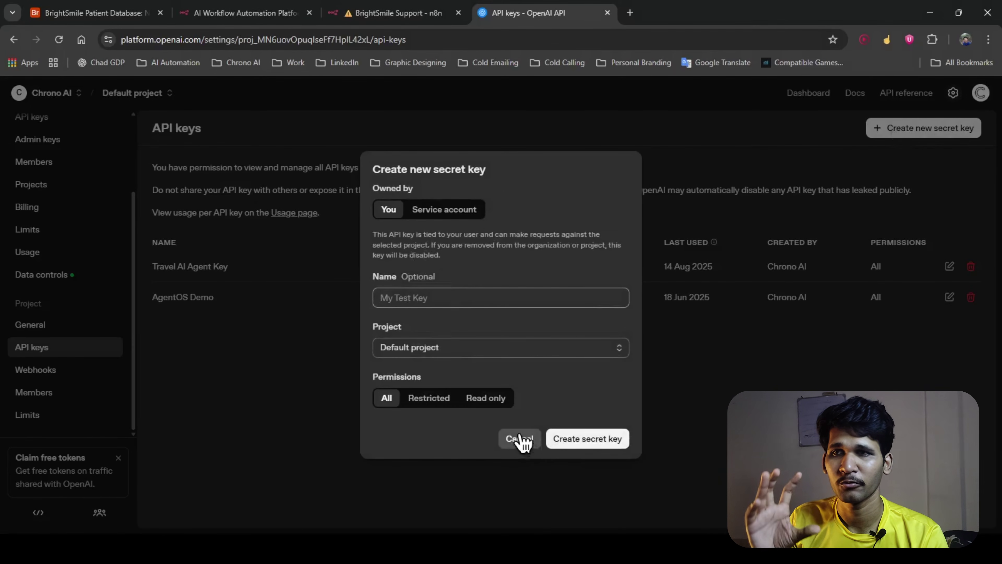
{"action": "left_click", "coordinate": [409, 11]}
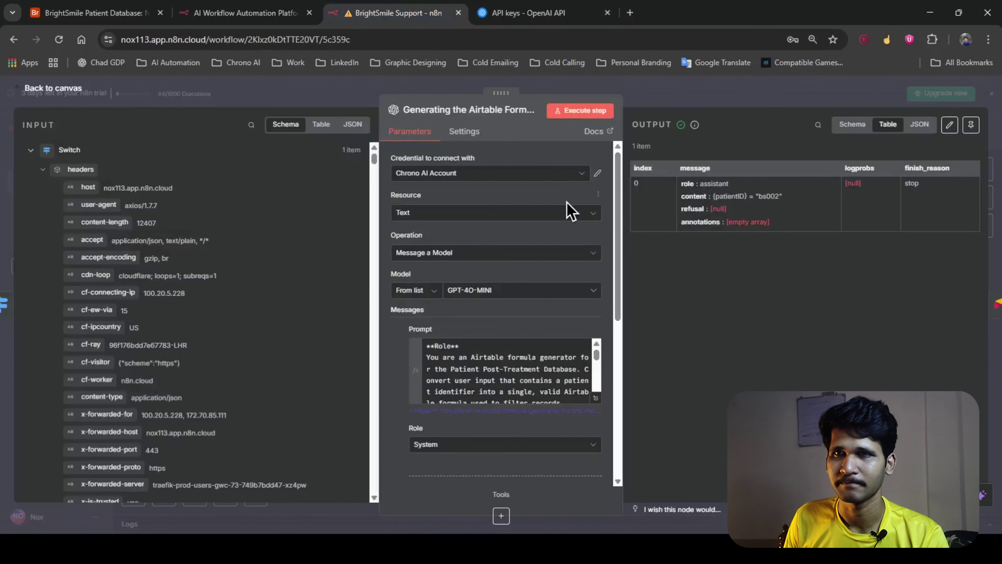
{"action": "left_click", "coordinate": [552, 176]}
{"action": "left_click", "coordinate": [482, 235]}
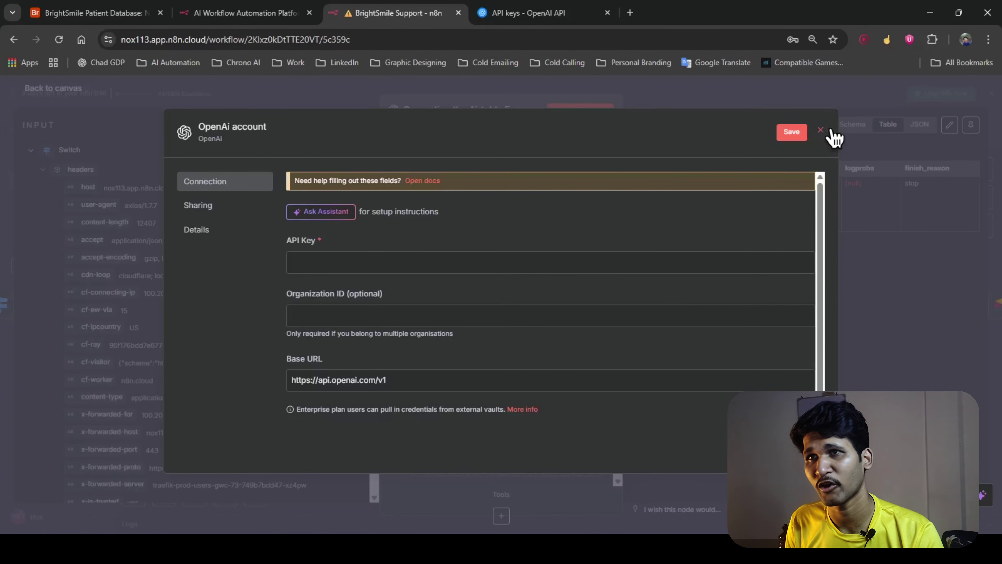
{"action": "left_click", "coordinate": [820, 130]}
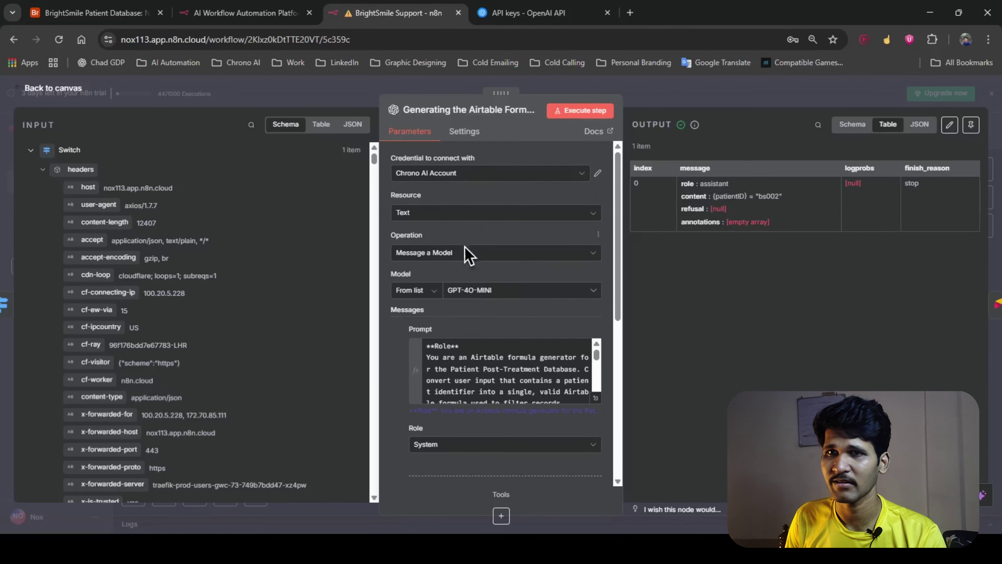
Step: Look through the available models and the system and user messages of the Generating the Airtable Formula node
{"action": "left_click", "coordinate": [482, 296]}
{"action": "scroll", "coordinate": [447, 385], "scroll_direction": "down", "scroll_amount": 3}
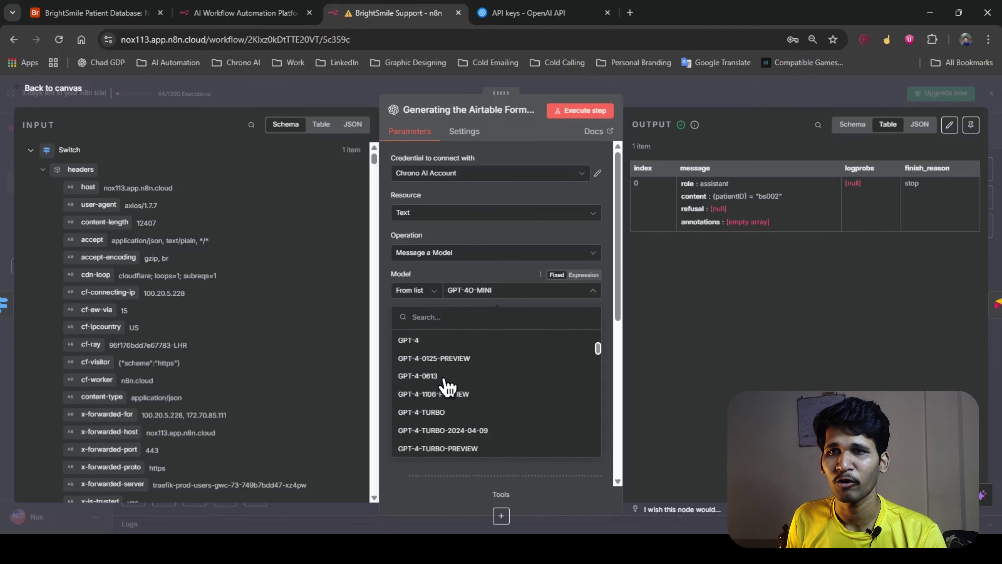
{"action": "scroll", "coordinate": [447, 385], "scroll_direction": "up", "scroll_amount": 2}
{"action": "left_click", "coordinate": [519, 273]}
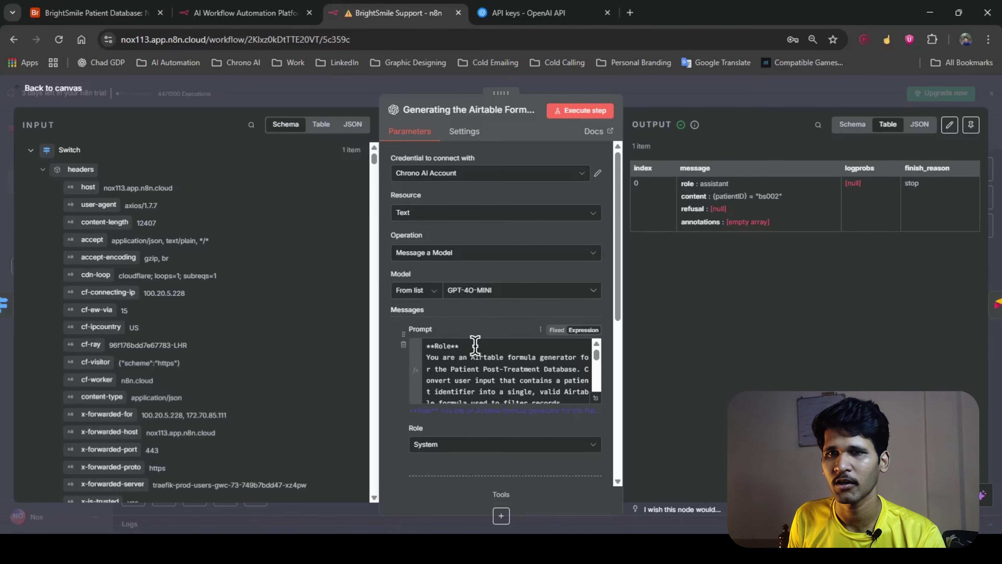
{"action": "scroll", "coordinate": [477, 367], "scroll_direction": "down", "scroll_amount": 5}
{"action": "scroll", "coordinate": [433, 371], "scroll_direction": "up", "scroll_amount": 5}
{"action": "scroll", "coordinate": [411, 414], "scroll_direction": "down", "scroll_amount": 5}
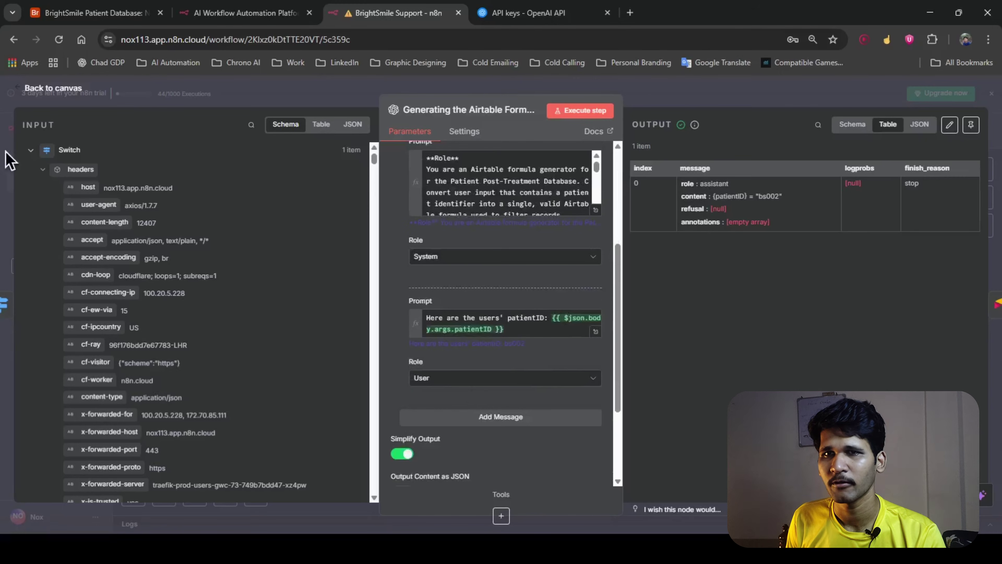
Step: Collapse the headers and call data in the node's input, and examine the patientID argument and its expression in the user prompt
{"action": "left_click", "coordinate": [42, 169]}
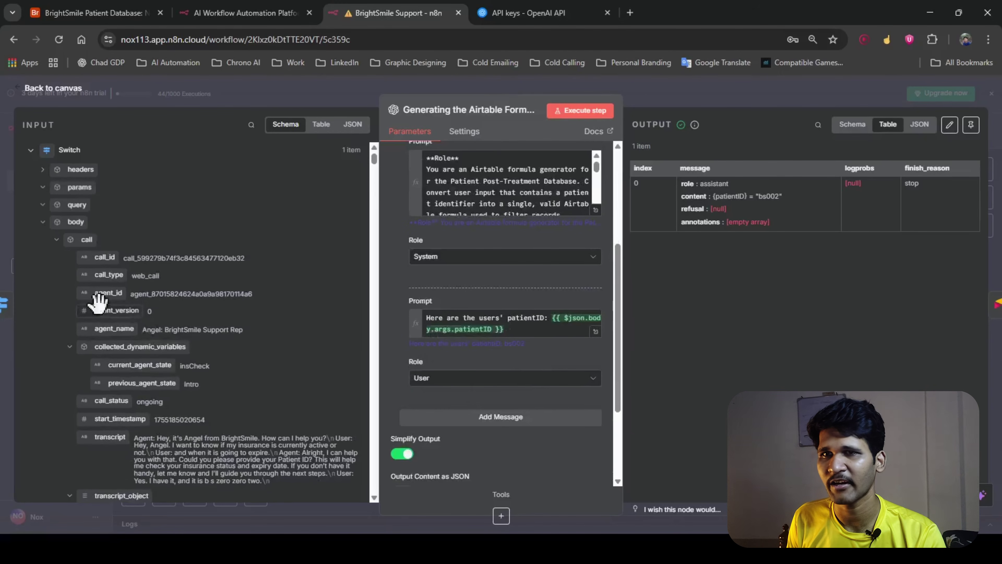
{"action": "scroll", "coordinate": [78, 347], "scroll_direction": "down", "scroll_amount": 6}
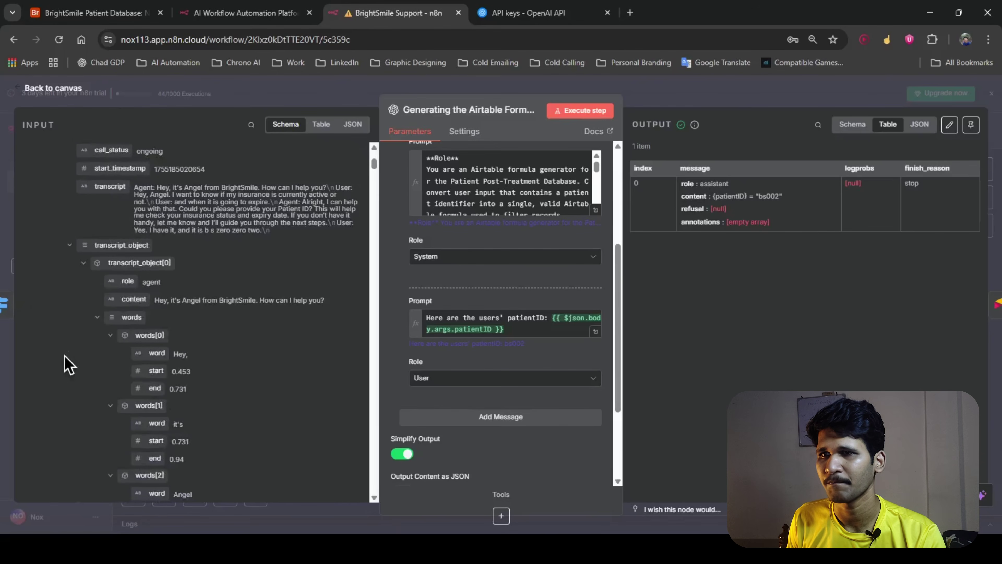
{"action": "scroll", "coordinate": [70, 294], "scroll_direction": "up", "scroll_amount": 6}
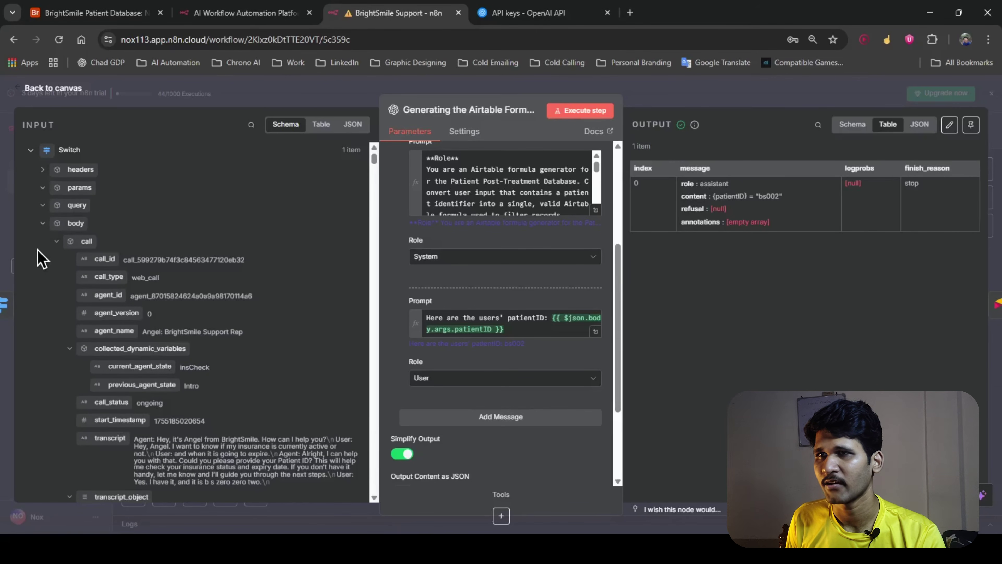
{"action": "left_click", "coordinate": [58, 240]}
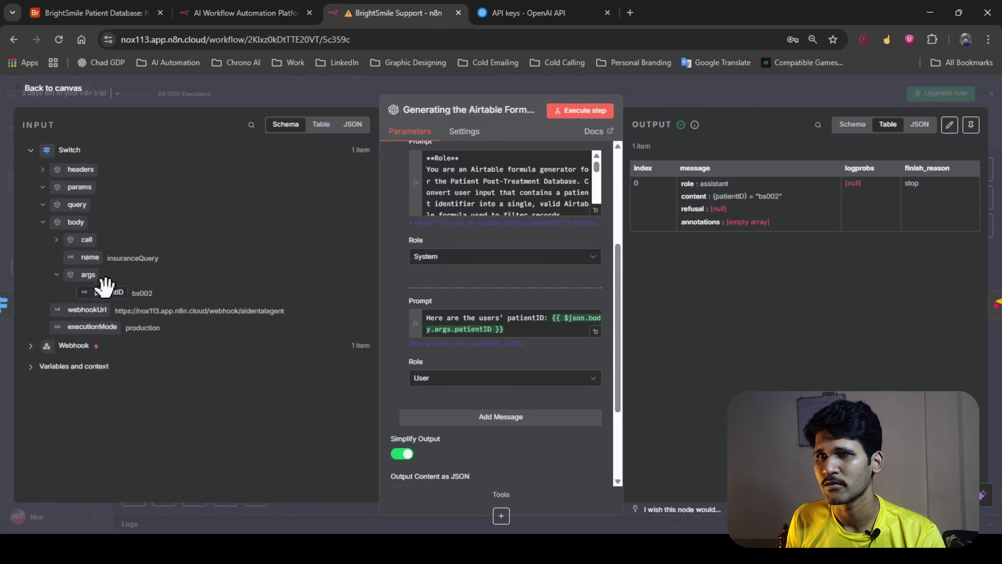
{"action": "left_click_drag", "start_coordinate": [547, 318], "coordinate": [433, 316]}
{"action": "left_click", "coordinate": [555, 318]}
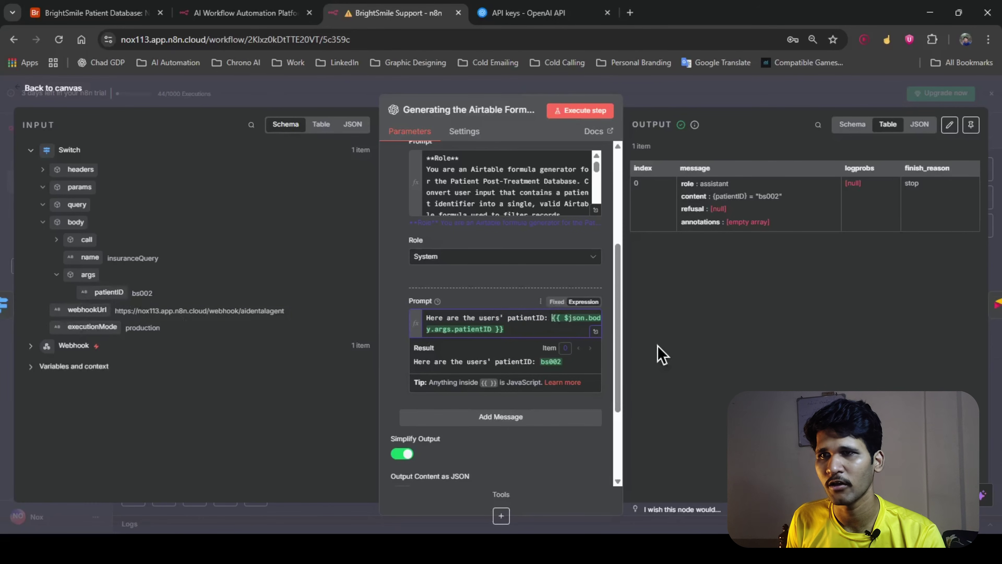
Step: Read the full system prompt in the expanded expression editor, examine the node's output content, and return to the canvas
{"action": "scroll", "coordinate": [497, 352], "scroll_direction": "up", "scroll_amount": 5}
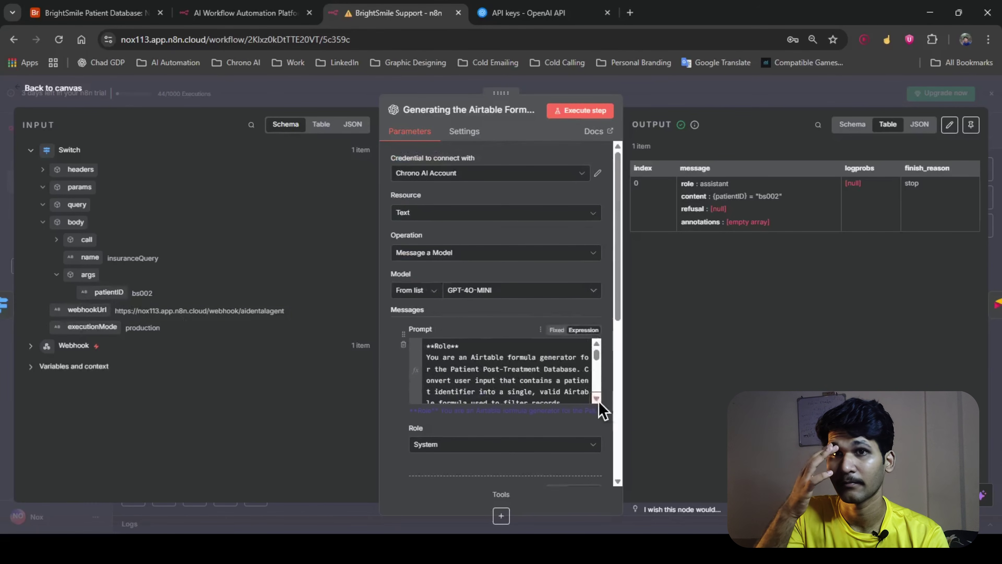
{"action": "left_click", "coordinate": [598, 403]}
{"action": "scroll", "coordinate": [420, 359], "scroll_direction": "down", "scroll_amount": 1}
{"action": "scroll", "coordinate": [420, 363], "scroll_direction": "up", "scroll_amount": 1}
{"action": "key", "text": "ctrl+minus"}
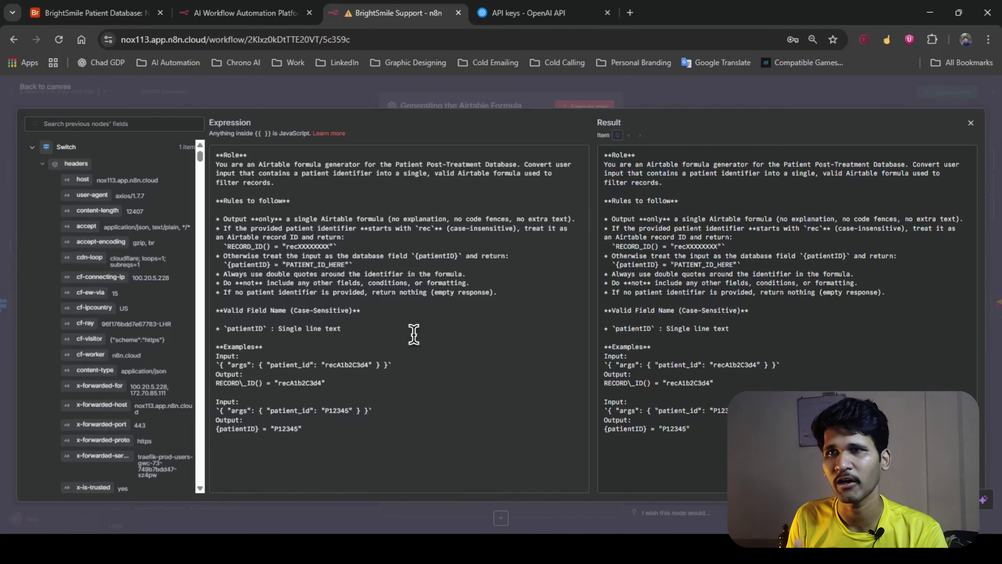
{"action": "key", "text": "Escape"}
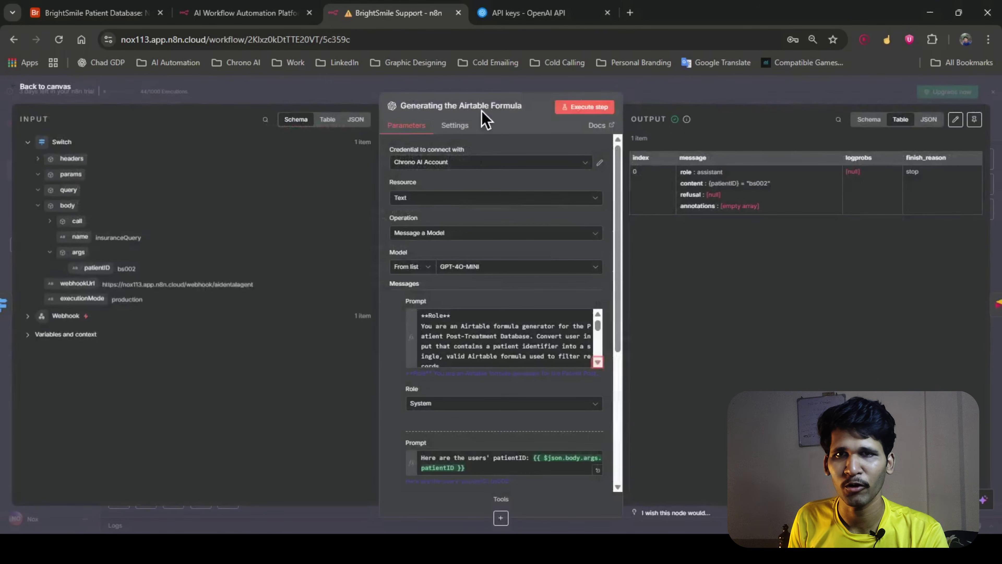
{"action": "double_click", "coordinate": [722, 184]}
{"action": "left_click_drag", "start_coordinate": [722, 183], "coordinate": [787, 192]}
{"action": "key", "text": "Escape"}
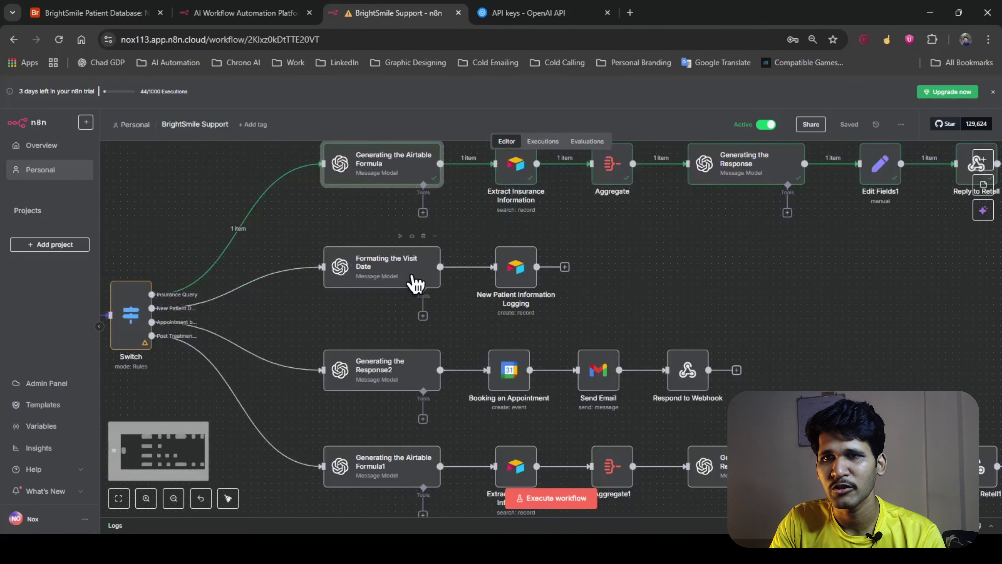
Step: Add the rule "- Always ouptout the patient ID in the formula in Uppercase" to the Generating the Airtable Formula system prompt and execute the step
{"action": "scroll", "coordinate": [409, 276], "scroll_direction": "up", "scroll_amount": 2}
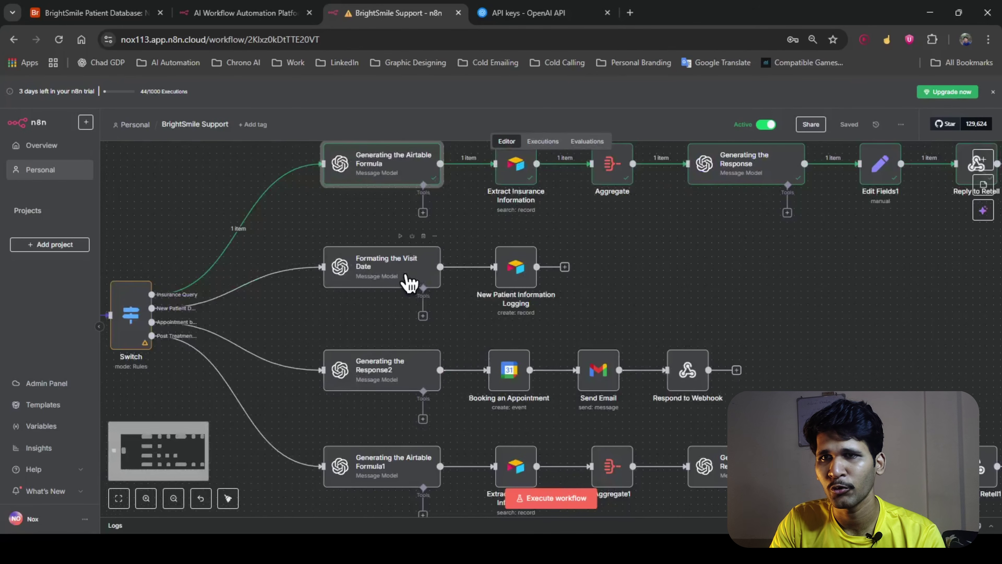
{"action": "double_click", "coordinate": [381, 165]}
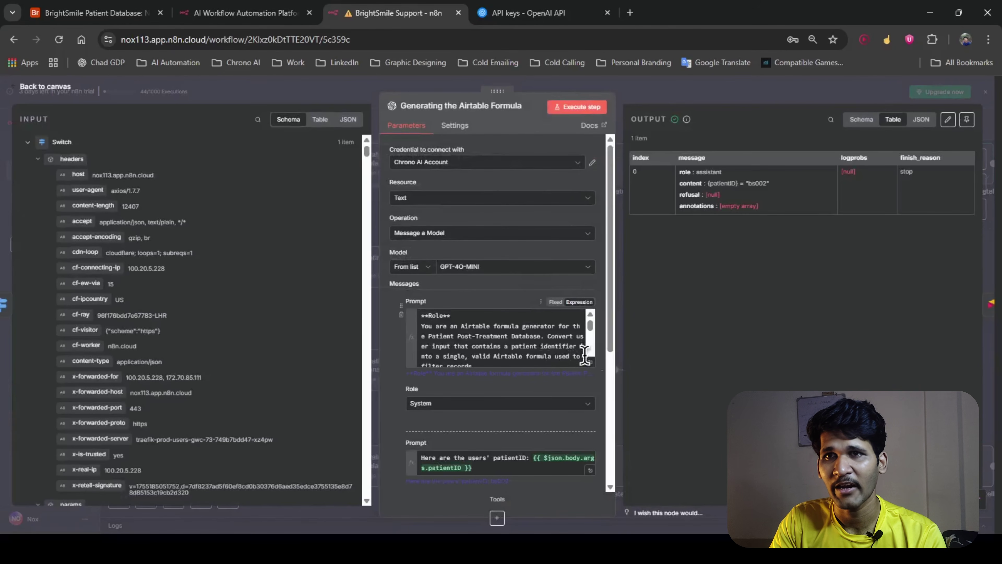
{"action": "left_click", "coordinate": [595, 368]}
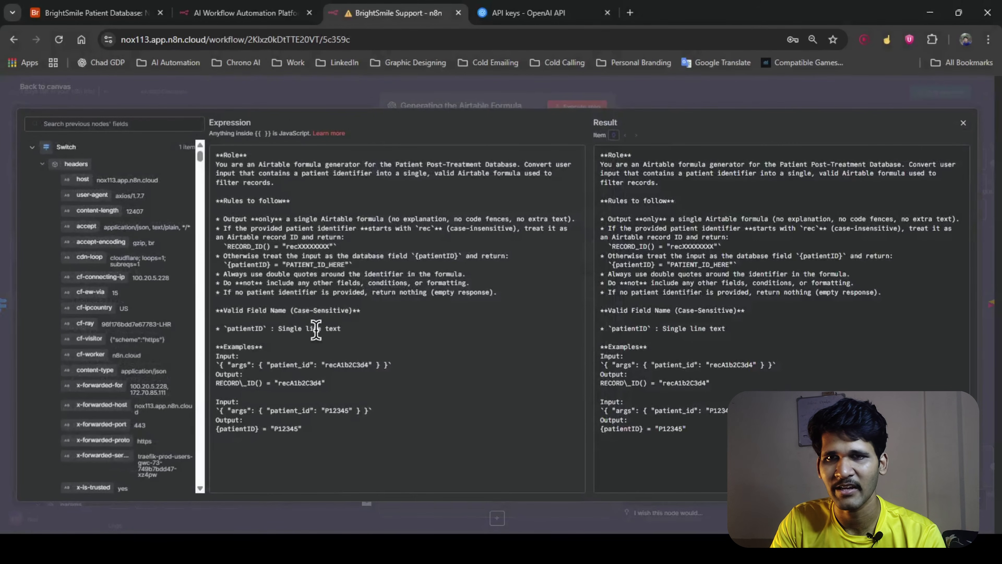
{"action": "left_click", "coordinate": [487, 285]}
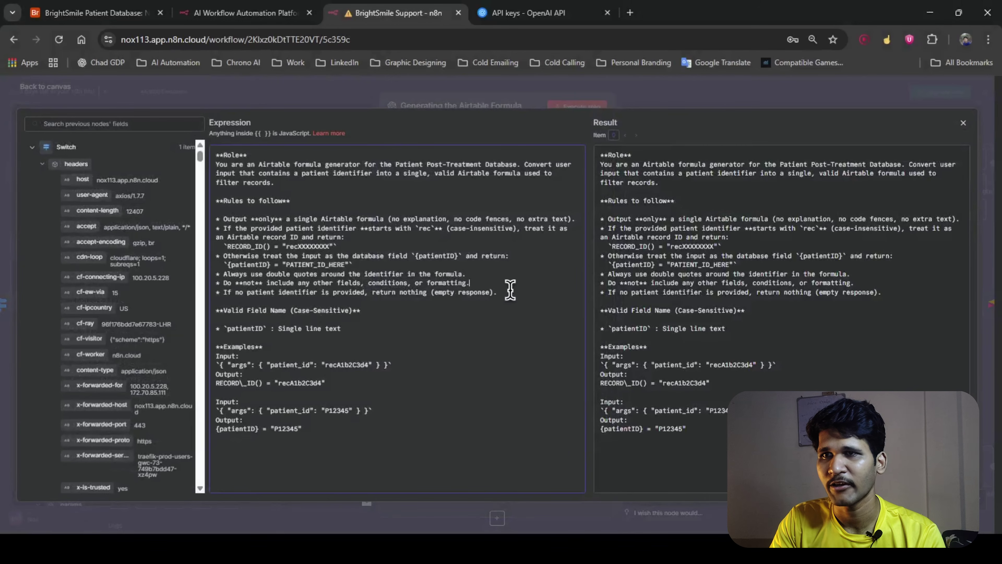
{"action": "key", "text": "Return"}
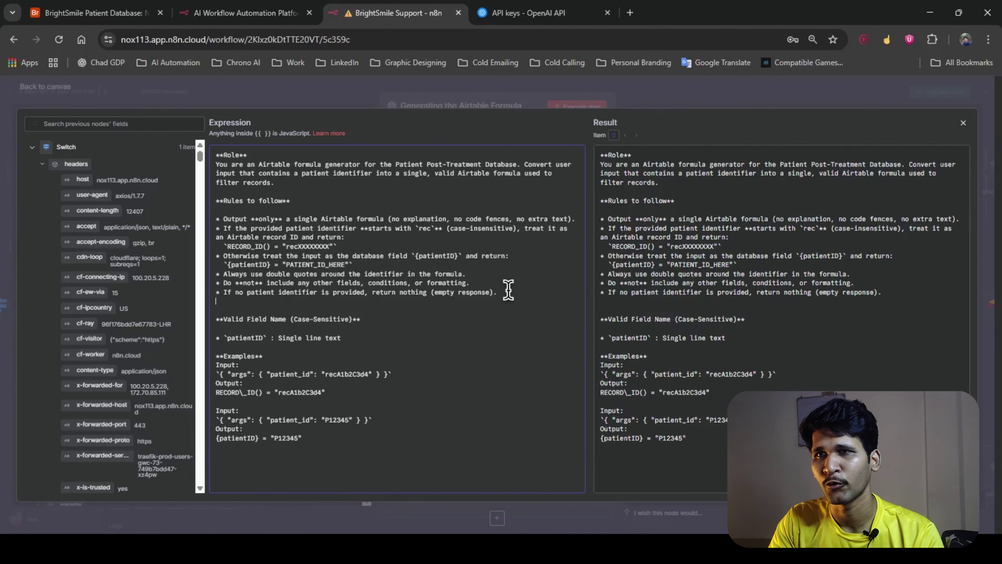
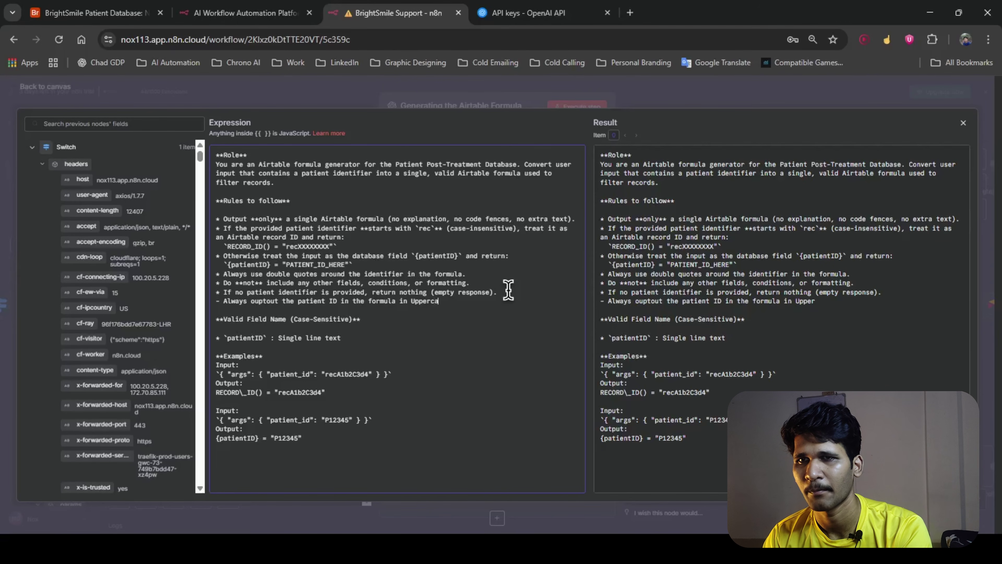
{"action": "left_click", "coordinate": [963, 123]}
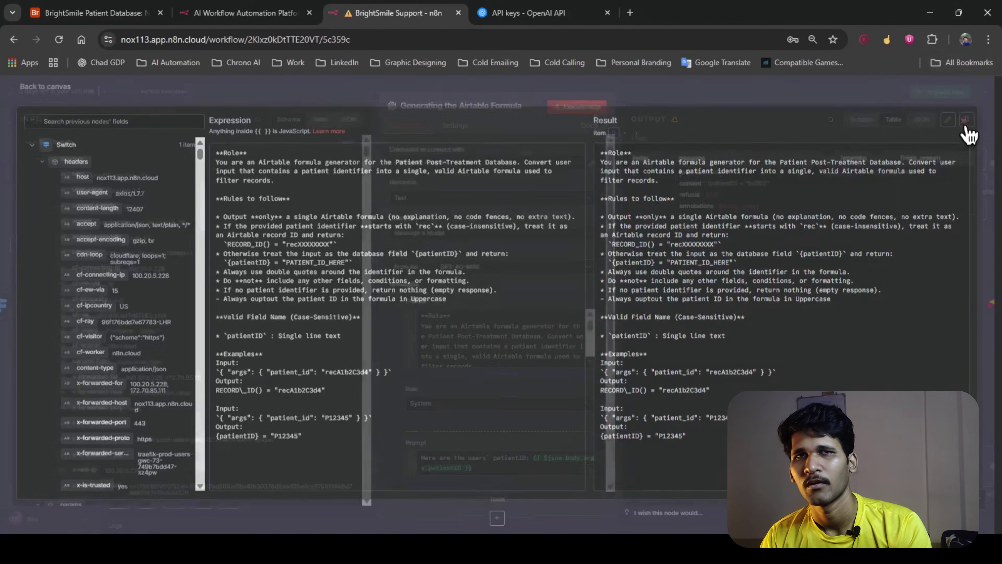
{"action": "left_click", "coordinate": [575, 113]}
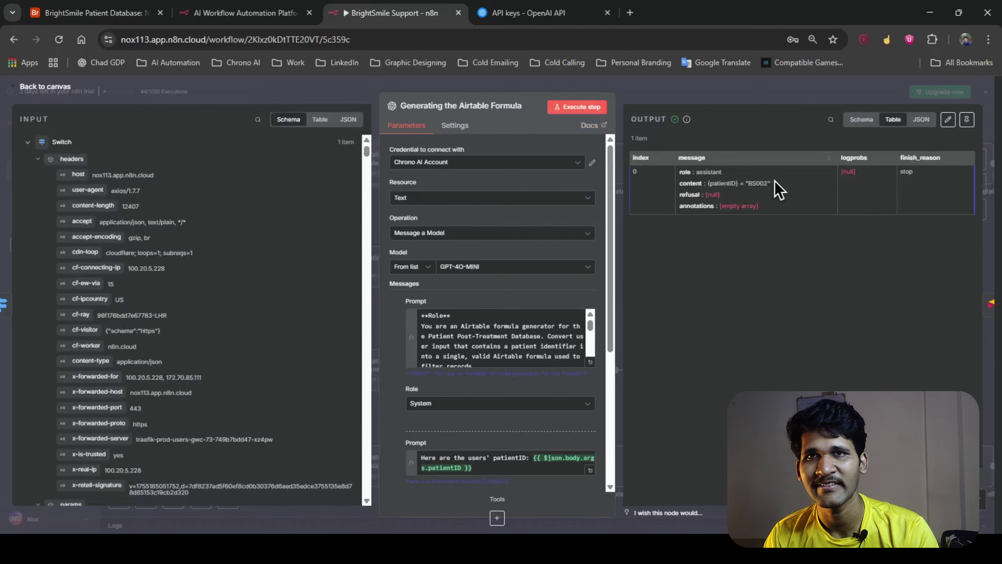
Step: Remove the toUpperCase() call from the Extract Insurance Information node's Filter By Formula, leaving {{ $json.message.content}}
{"action": "key", "text": "Escape"}
{"action": "left_click_drag", "start_coordinate": [531, 230], "coordinate": [505, 294]}
{"action": "left_click", "coordinate": [482, 231]}
{"action": "double_click", "coordinate": [482, 231]}
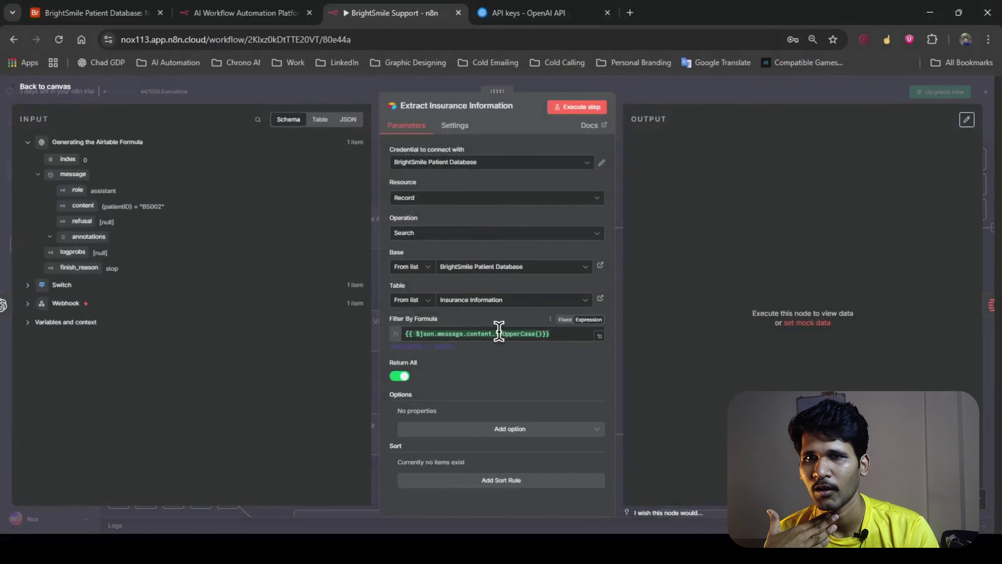
{"action": "left_click_drag", "start_coordinate": [521, 333], "coordinate": [530, 334]}
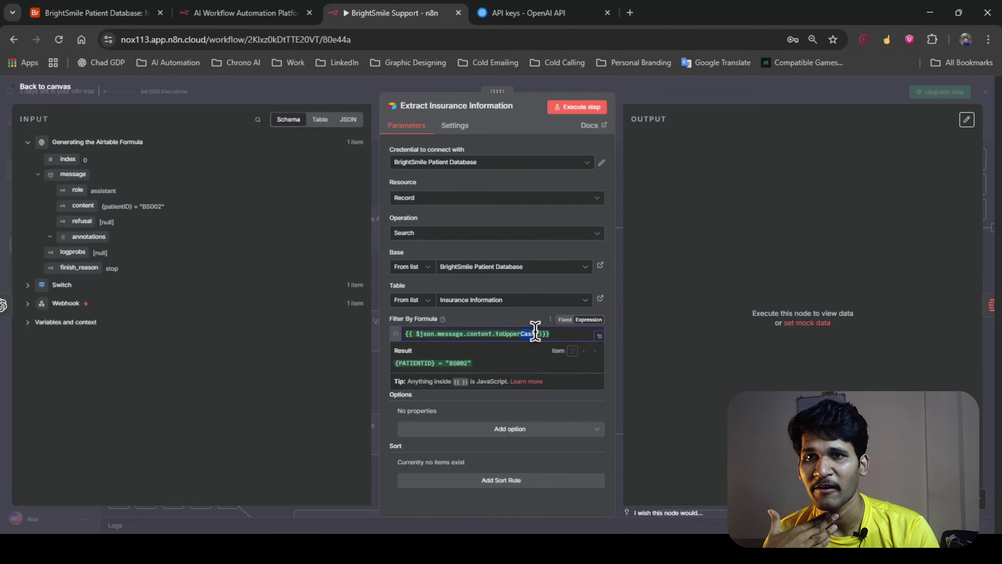
{"action": "left_click", "coordinate": [537, 333]}
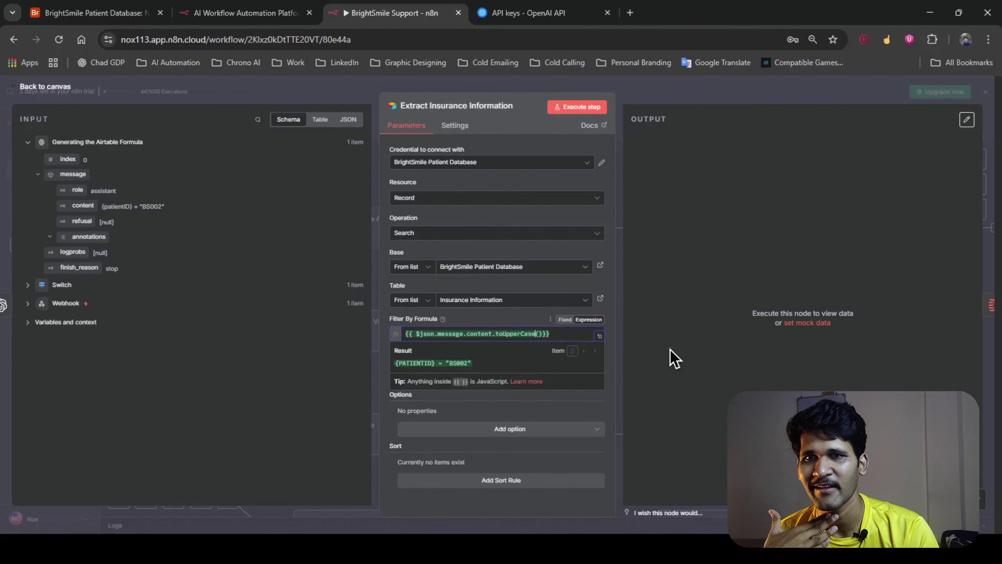
{"action": "key", "text": "BackSpace"}
{"action": "key", "text": "BackSpace"}
{"action": "key", "text": "BackSpace"}
{"action": "key", "text": "BackSpace"}
{"action": "key", "text": "BackSpace"}
{"action": "key", "text": "BackSpace"}
{"action": "key", "text": "BackSpace"}
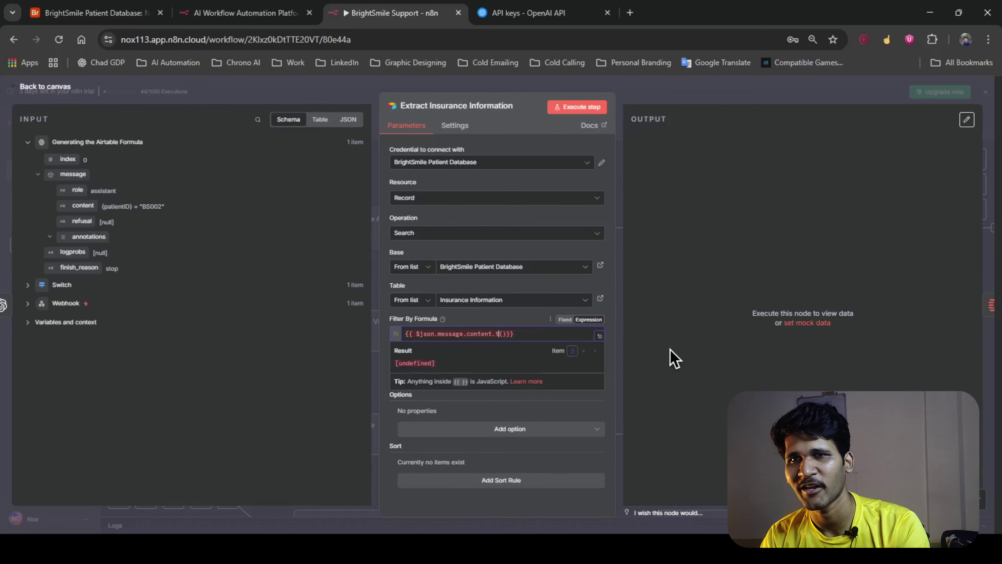
{"action": "key", "text": "BackSpace"}
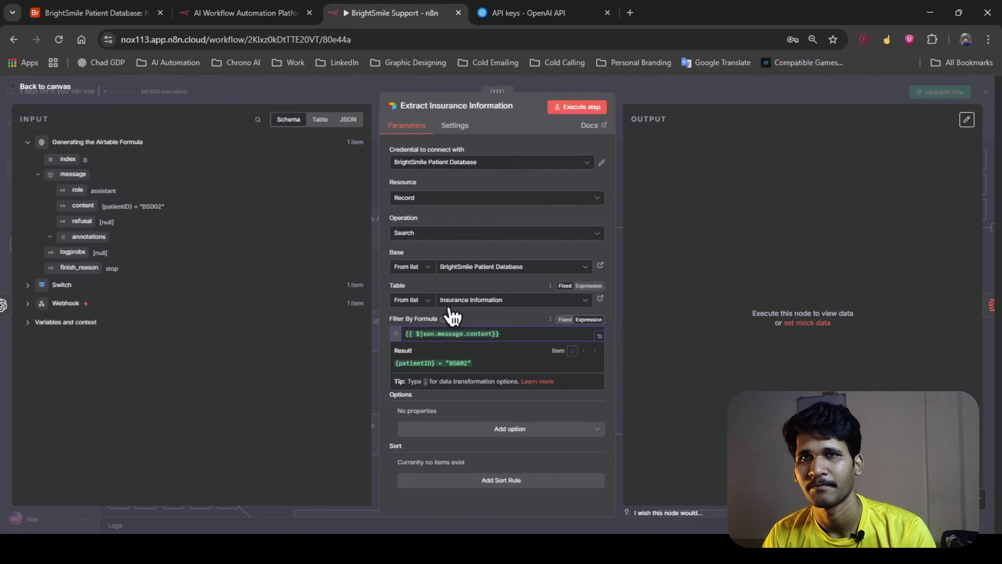
{"action": "left_click", "coordinate": [490, 316]}
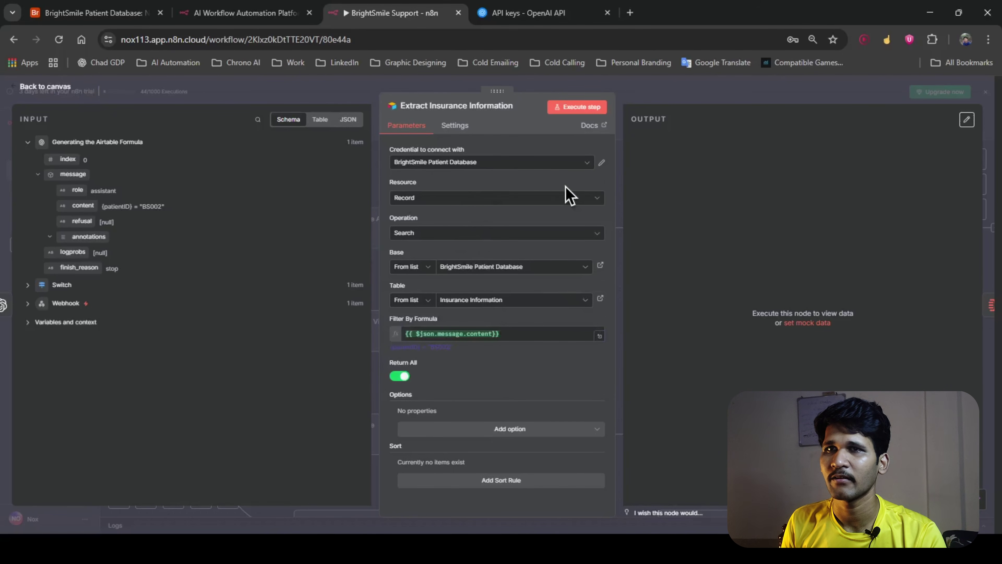
Step: Examine the Airtable node's operation and table choices, and view the Insurance Information table in the BrightSmile Patient Database on Airtable
{"action": "left_click", "coordinate": [447, 236]}
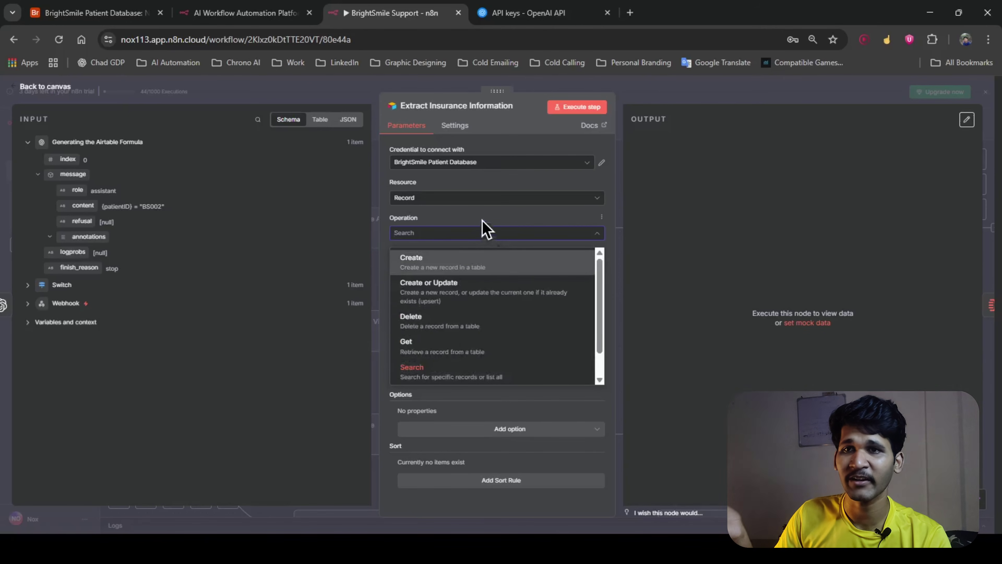
{"action": "left_click", "coordinate": [484, 231]}
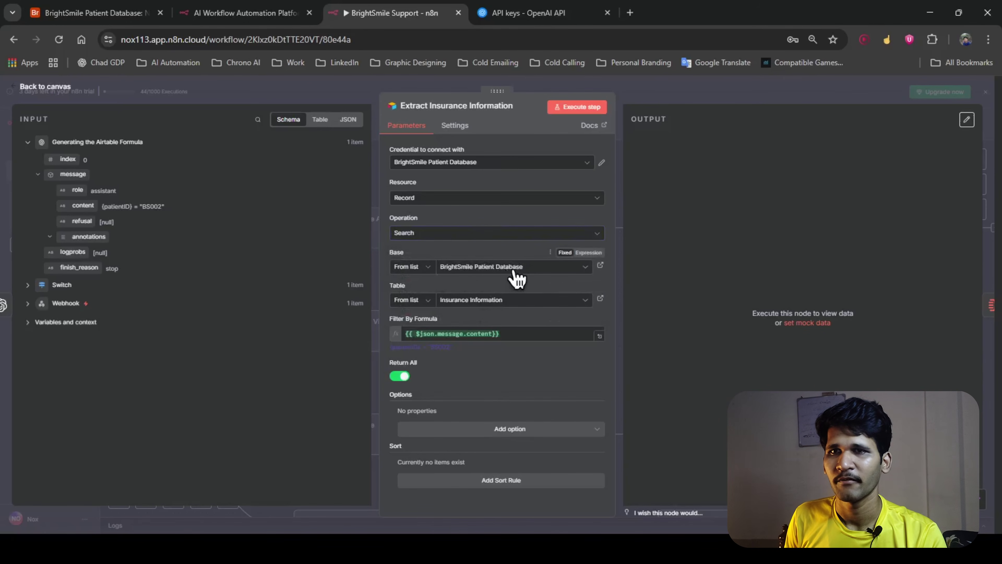
{"action": "left_click", "coordinate": [486, 300]}
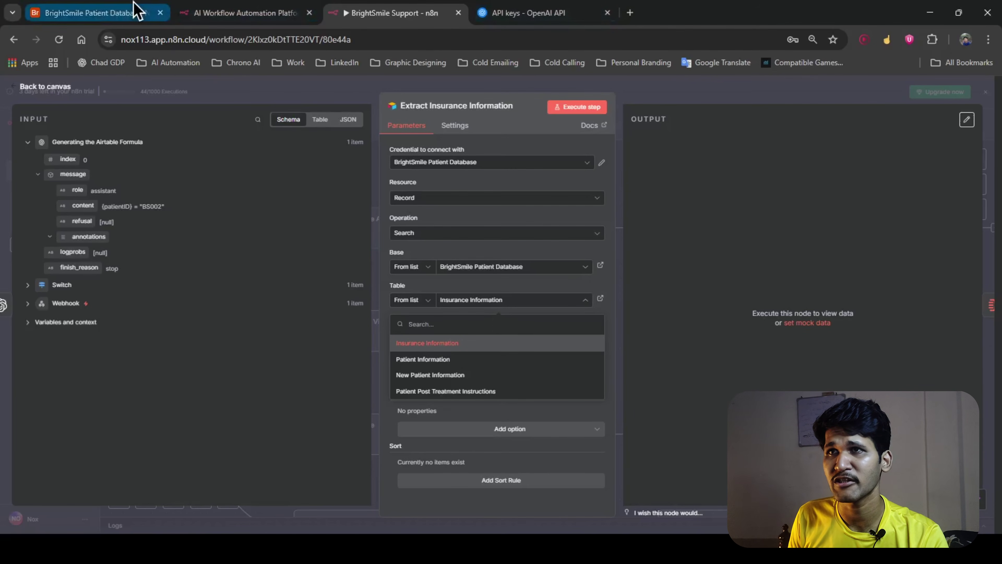
{"action": "left_click", "coordinate": [138, 11]}
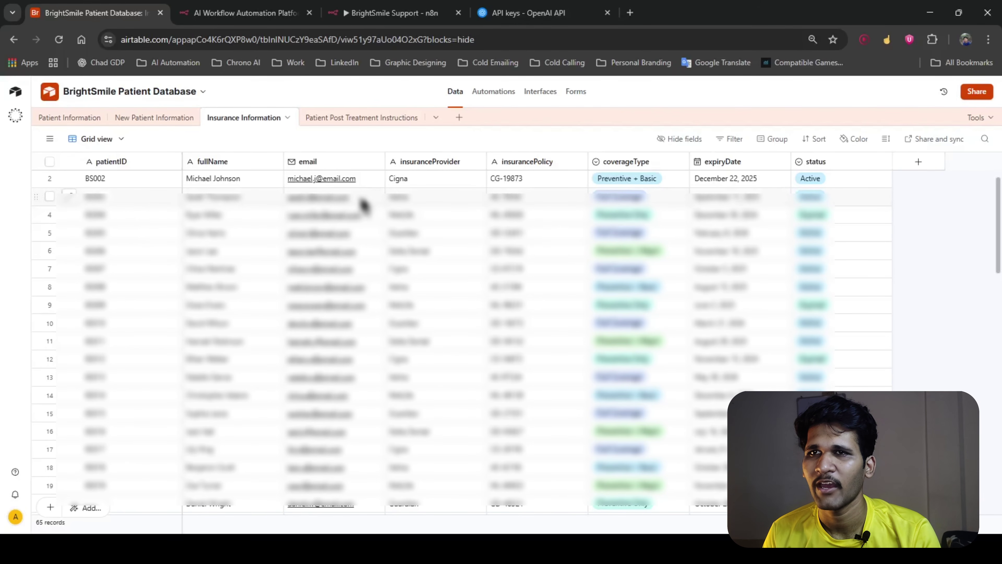
{"action": "left_click", "coordinate": [271, 8]}
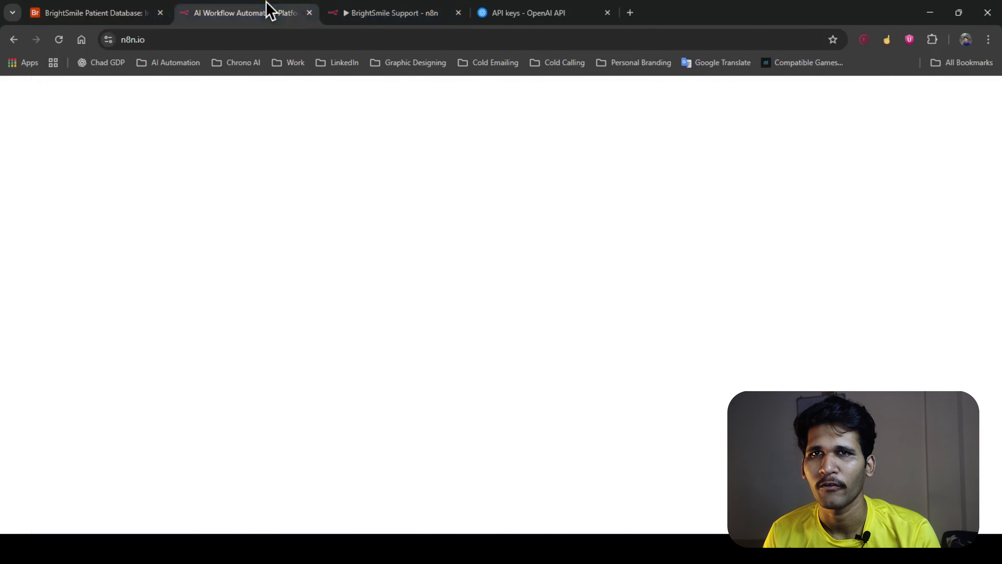
Step: Return to the BrightSmile Support workflow, execute the Extract Insurance Information node and view its output as JSON
{"action": "left_click", "coordinate": [349, 9]}
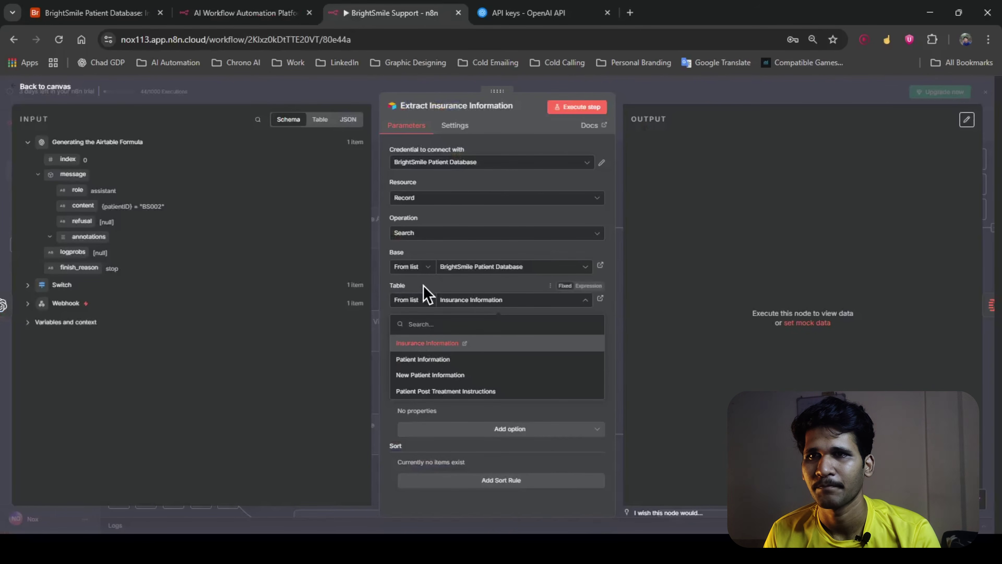
{"action": "left_click", "coordinate": [608, 404]}
{"action": "left_click", "coordinate": [485, 333]}
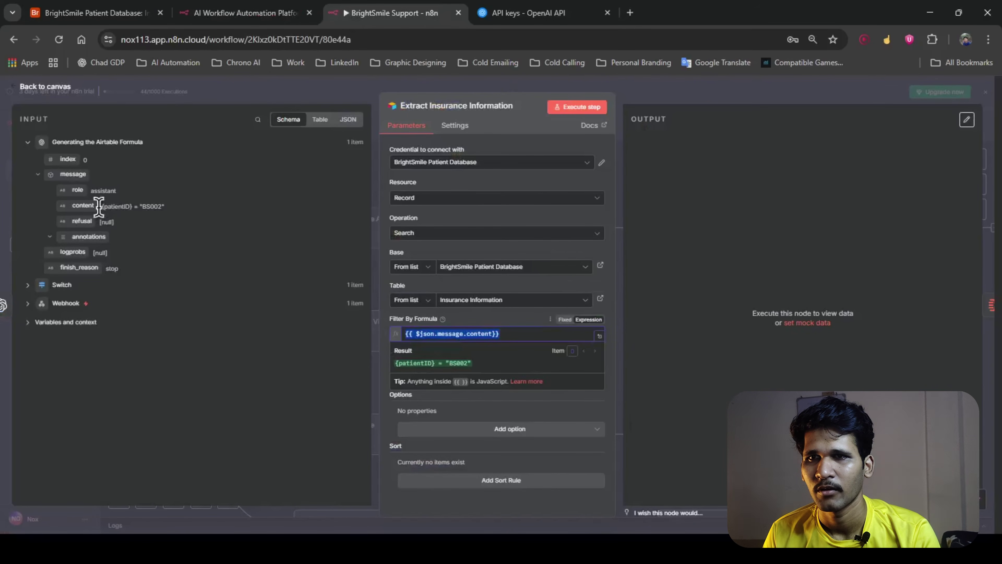
{"action": "left_click_drag", "start_coordinate": [83, 206], "coordinate": [531, 335]}
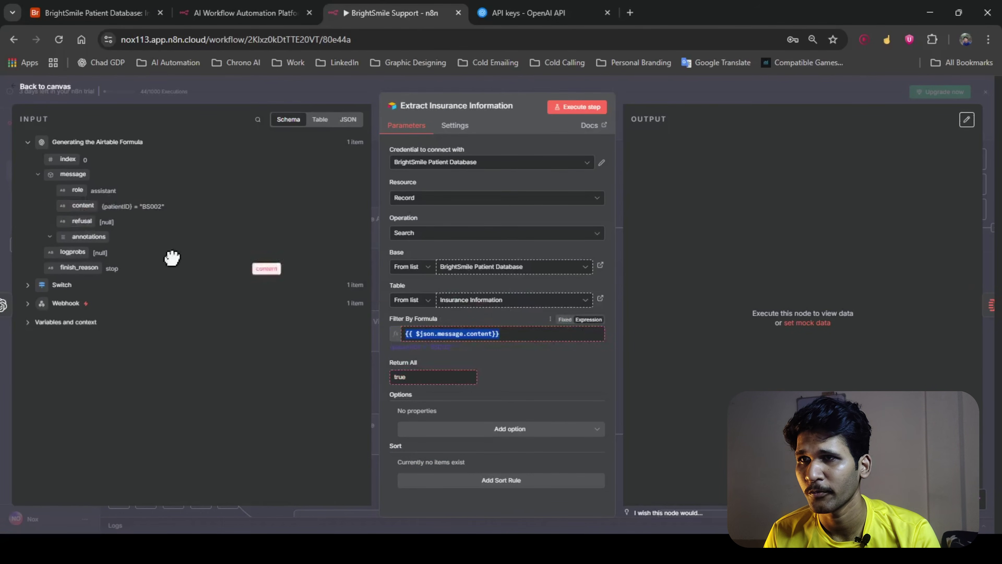
{"action": "left_click", "coordinate": [595, 111]}
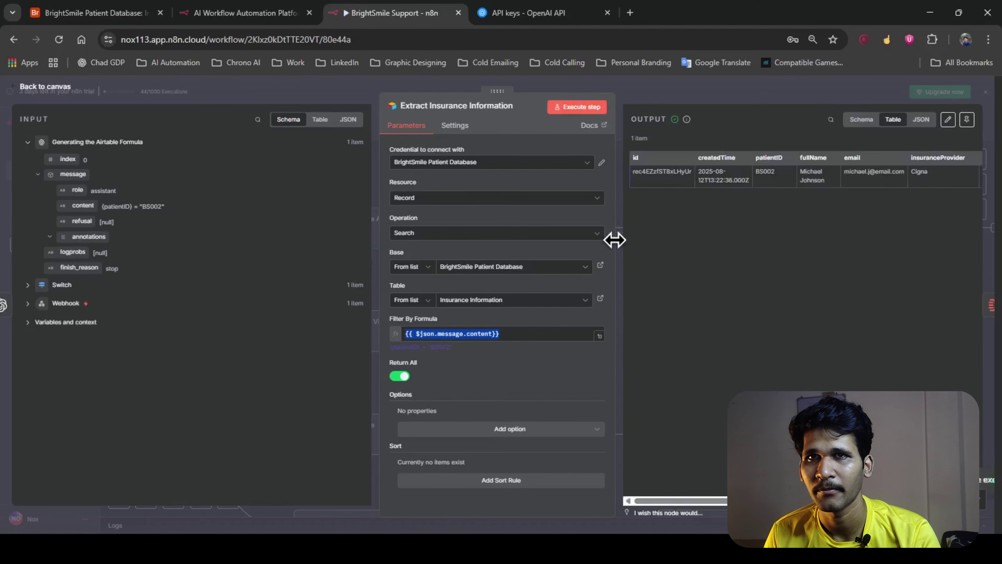
{"action": "left_click", "coordinate": [921, 119]}
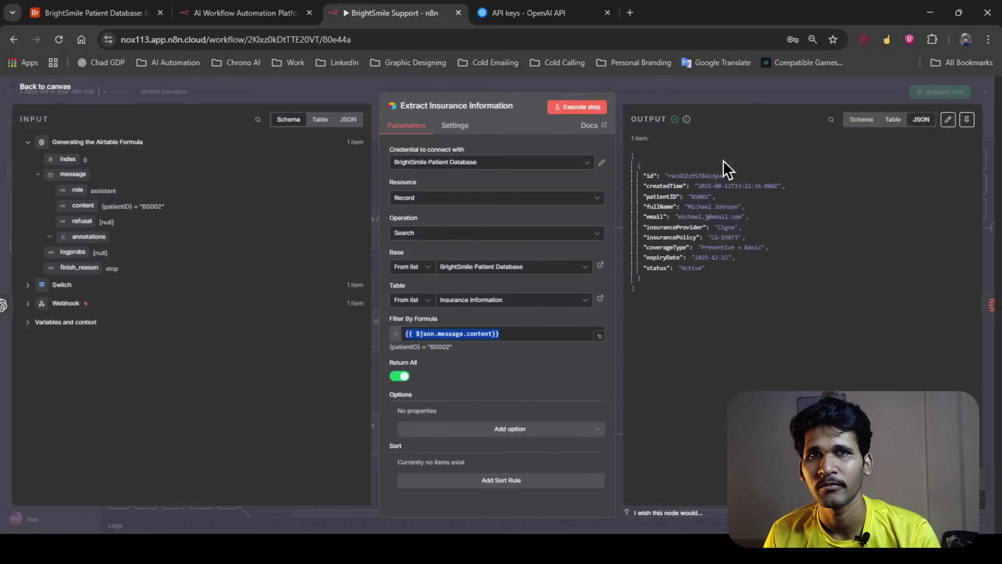
{"action": "key", "text": "Escape"}
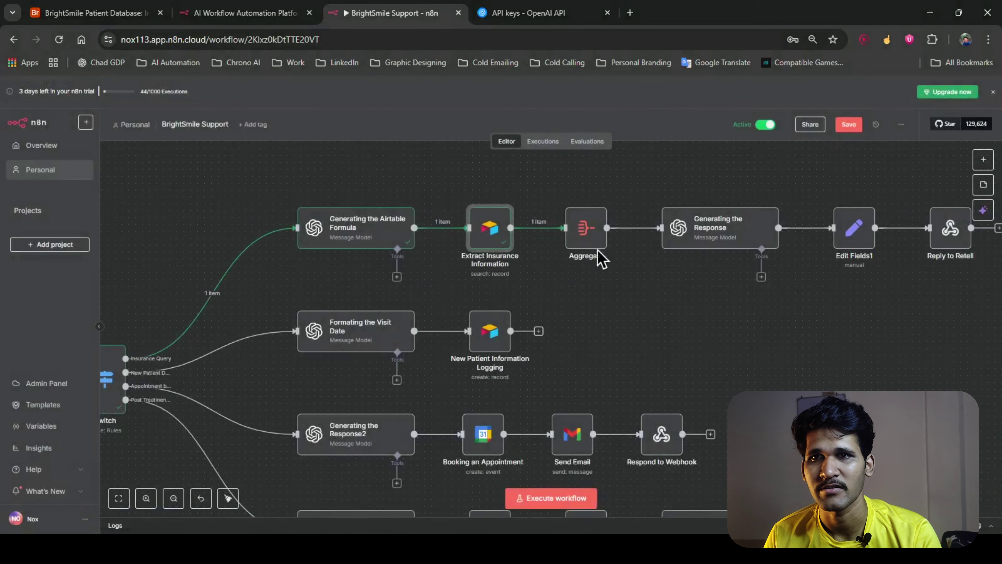
Step: Open the Aggregate node, execute it on the extracted insurance record, and return to the canvas
{"action": "double_click", "coordinate": [598, 251]}
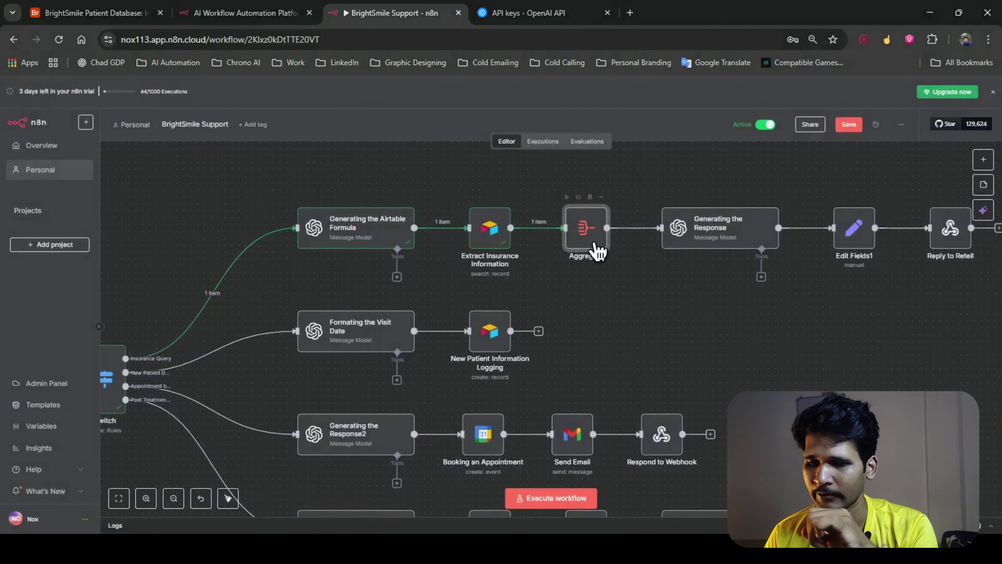
{"action": "double_click", "coordinate": [597, 250]}
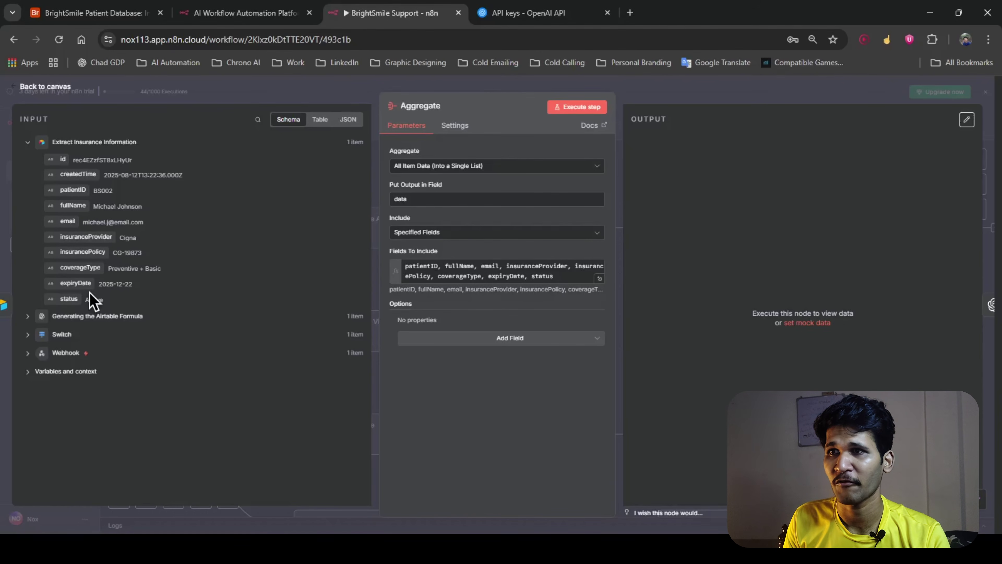
{"action": "left_click", "coordinate": [588, 111]}
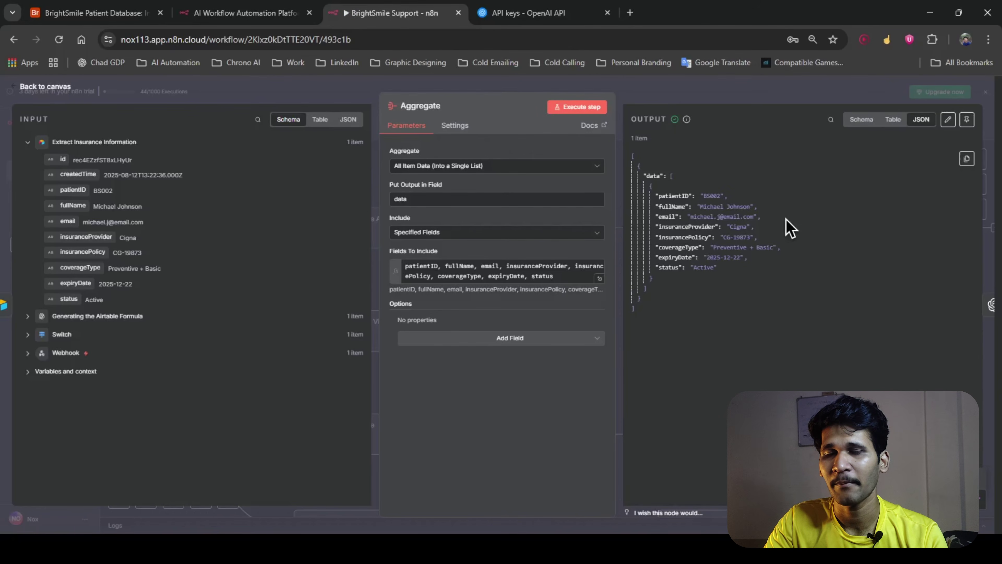
{"action": "key", "text": "Escape"}
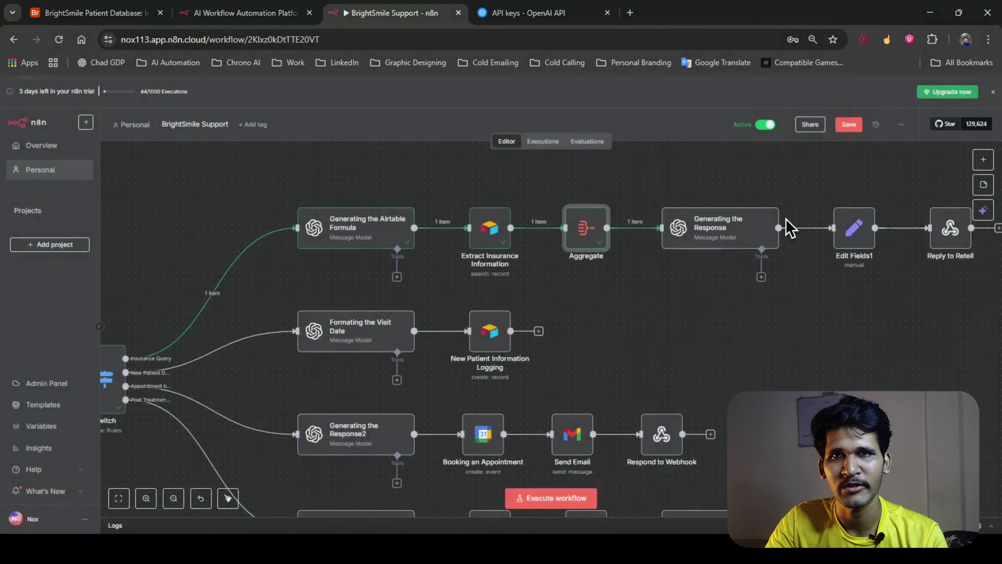
Step: Open the Generating the Response node, reset the page zoom to default and widen the node's parameters area
{"action": "double_click", "coordinate": [716, 230]}
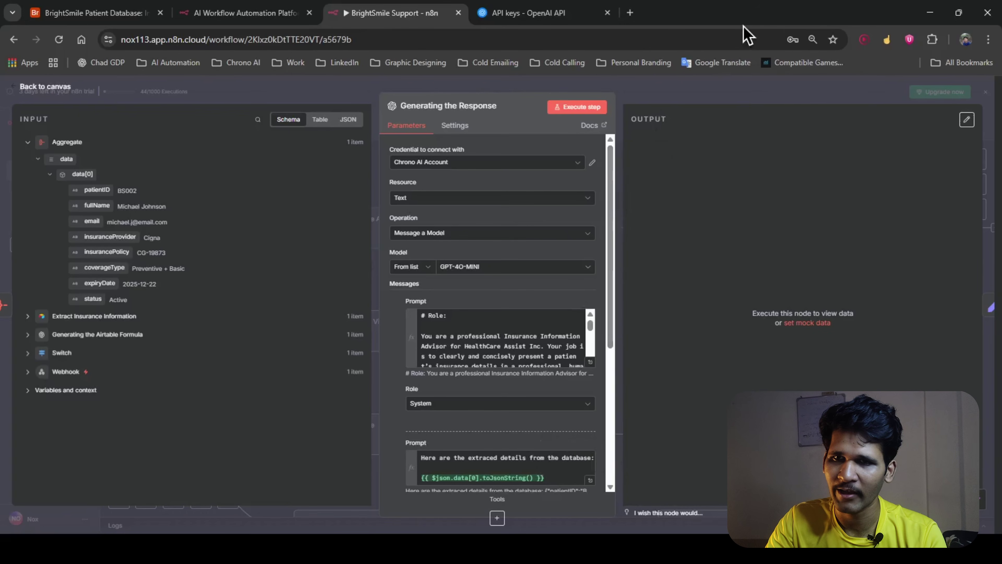
{"action": "key", "text": "ctrl+0"}
{"action": "scroll", "coordinate": [548, 331], "scroll_direction": "down", "scroll_amount": 10}
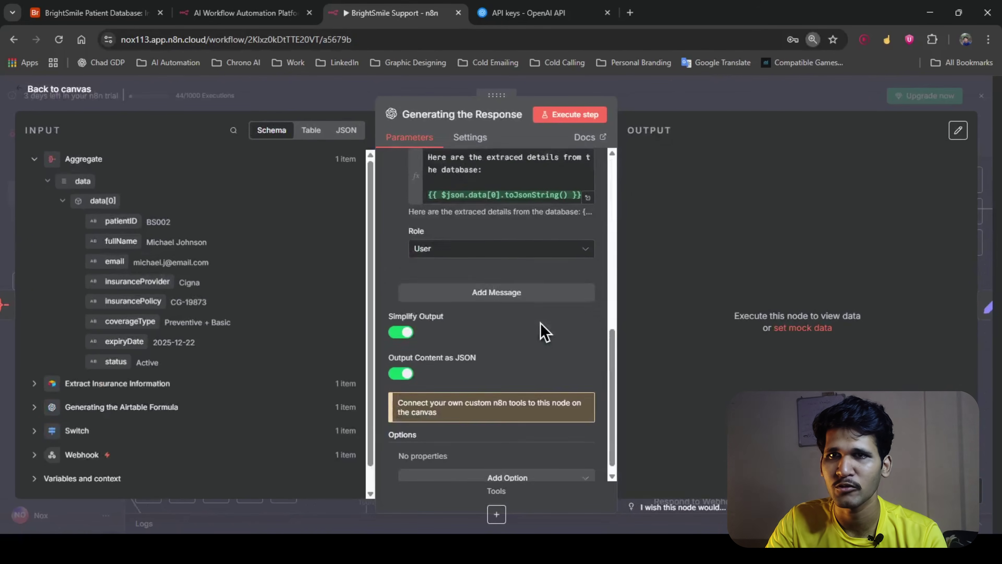
{"action": "left_click_drag", "start_coordinate": [615, 266], "coordinate": [788, 266]}
{"action": "scroll", "coordinate": [582, 297], "scroll_direction": "up", "scroll_amount": 4}
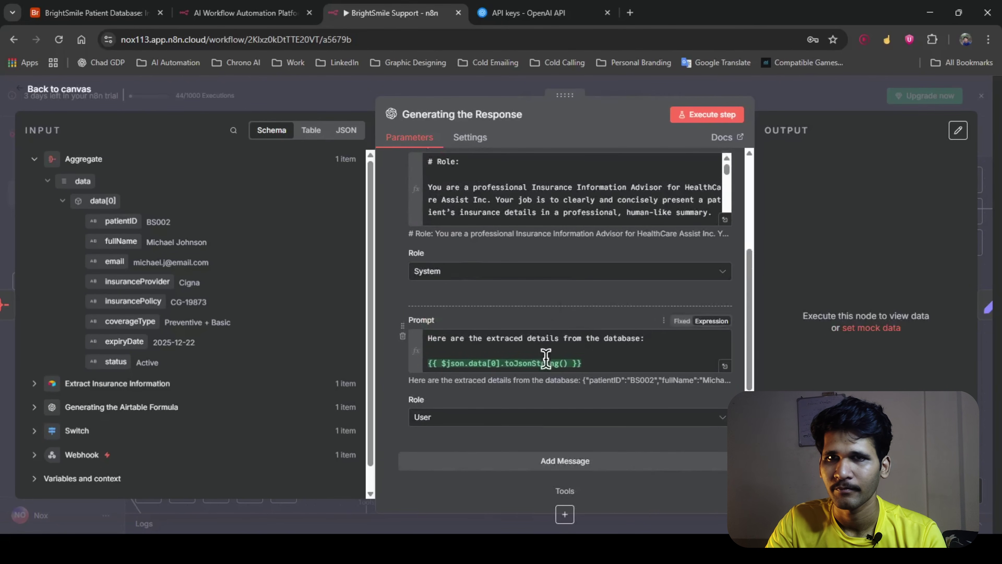
Step: Examine the user prompt's {{ $json.data[0].toJsonString() }} expression, its resolved result and the node's output options
{"action": "left_click", "coordinate": [428, 336]}
{"action": "key", "text": "ctrl+a"}
{"action": "left_click", "coordinate": [490, 313]}
{"action": "scroll", "coordinate": [483, 316], "scroll_direction": "up", "scroll_amount": 2}
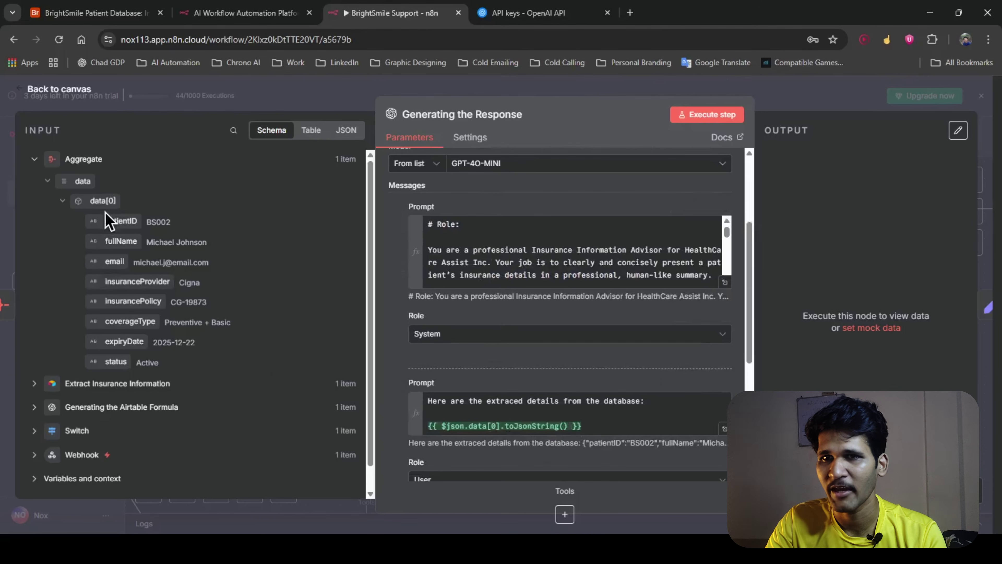
{"action": "left_click_drag", "start_coordinate": [91, 198], "coordinate": [513, 463]}
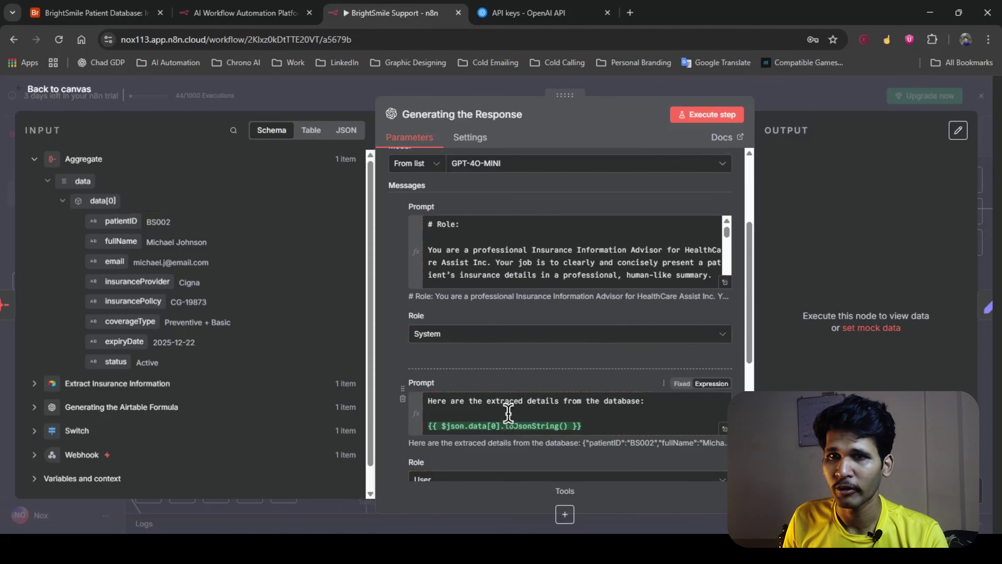
{"action": "left_click", "coordinate": [506, 426]}
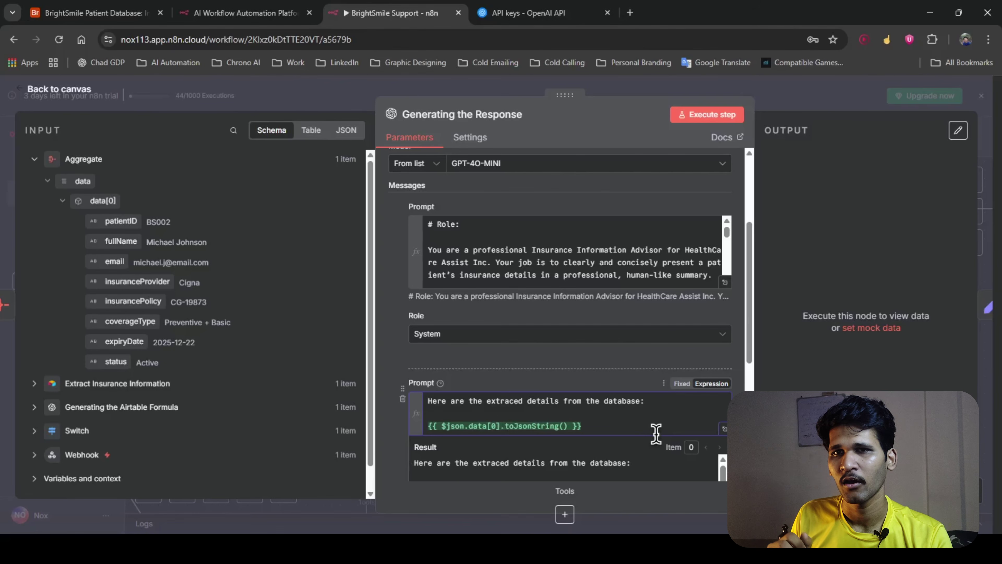
{"action": "scroll", "coordinate": [566, 461], "scroll_direction": "down", "scroll_amount": 3}
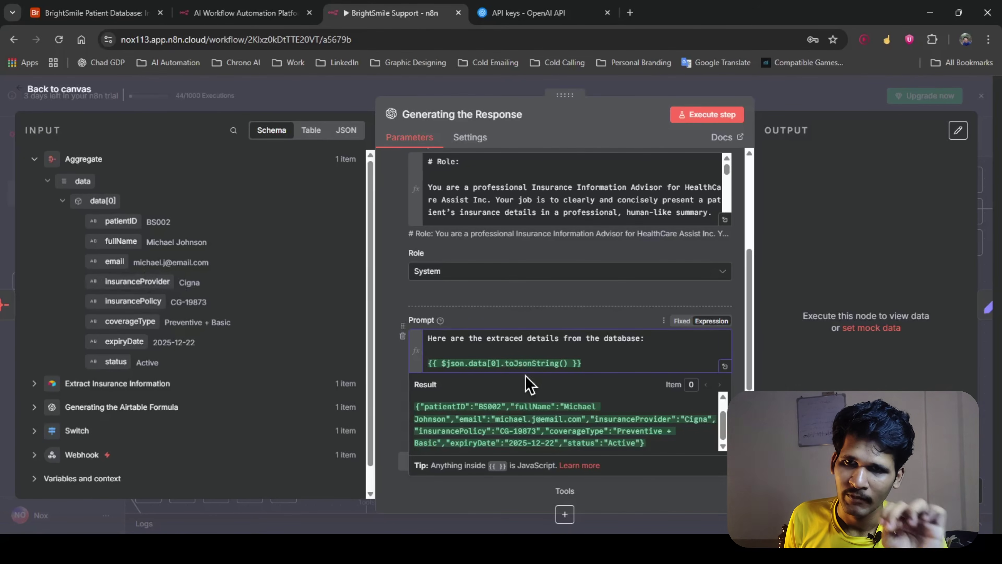
{"action": "scroll", "coordinate": [419, 401], "scroll_direction": "down", "scroll_amount": 5}
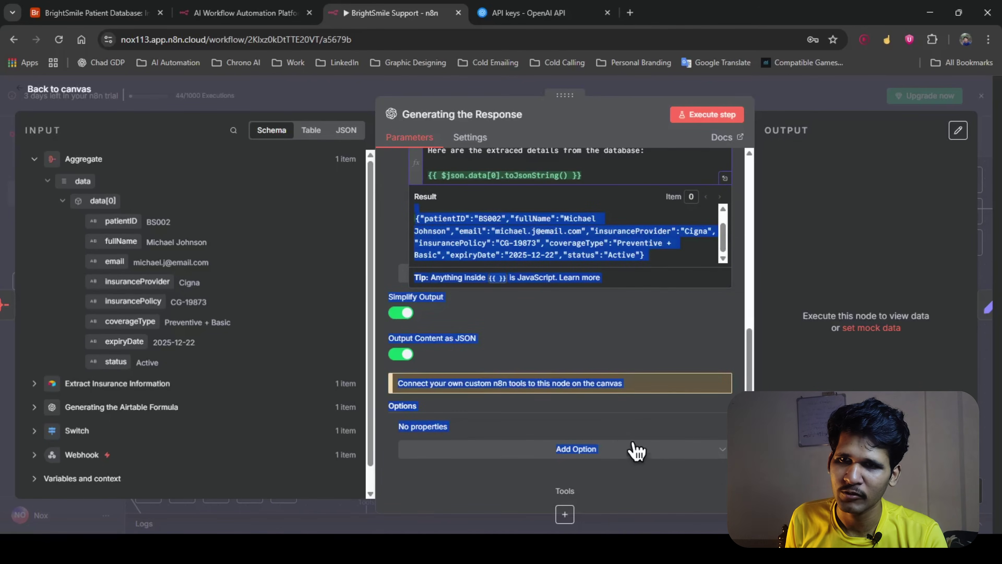
{"action": "left_click", "coordinate": [553, 426]}
{"action": "scroll", "coordinate": [509, 400], "scroll_direction": "up", "scroll_amount": 10}
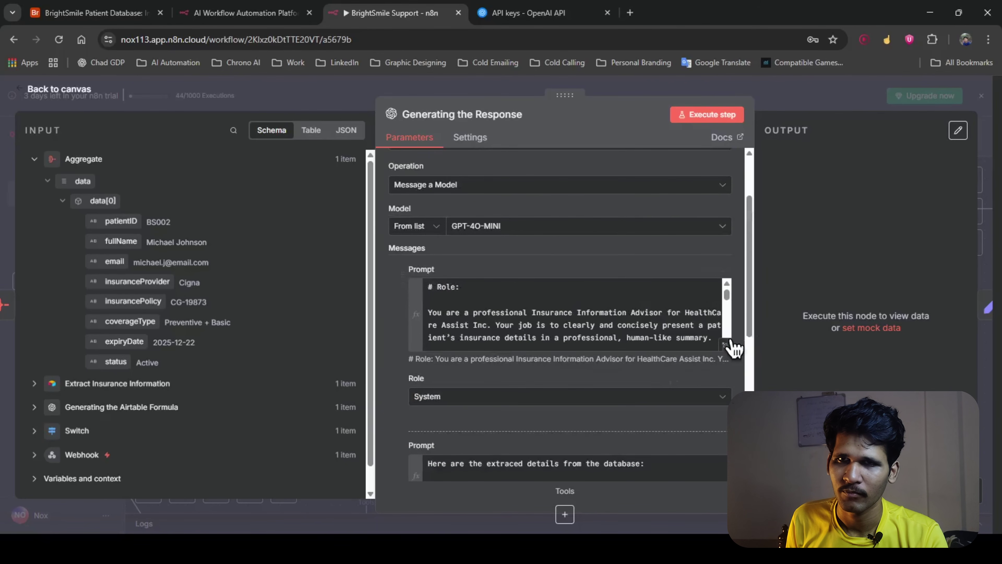
Step: Read the full Insurance Information Advisor system prompt in the expanded expression editor, including the example output format and notes
{"action": "left_click", "coordinate": [726, 340]}
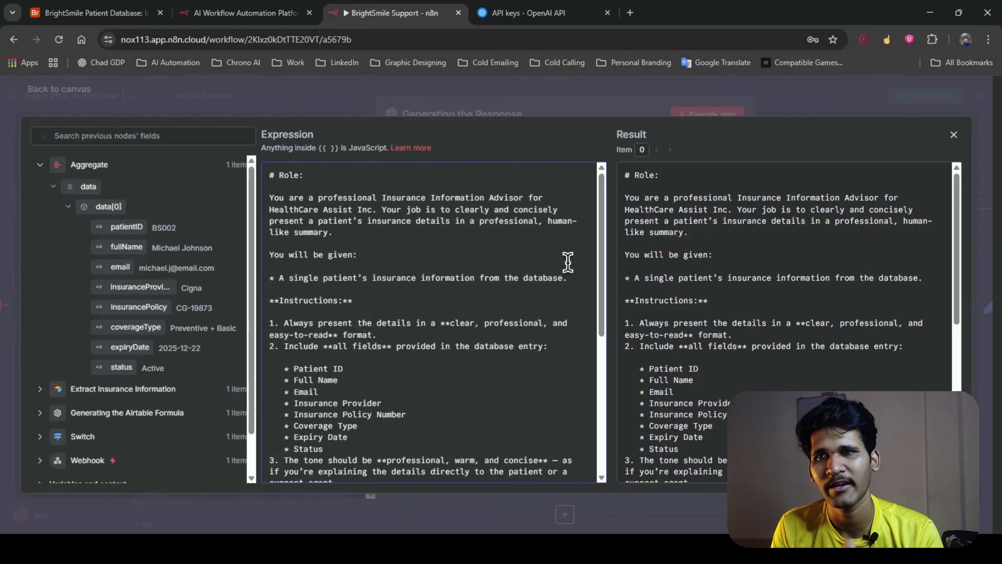
{"action": "middle_click", "coordinate": [593, 247]}
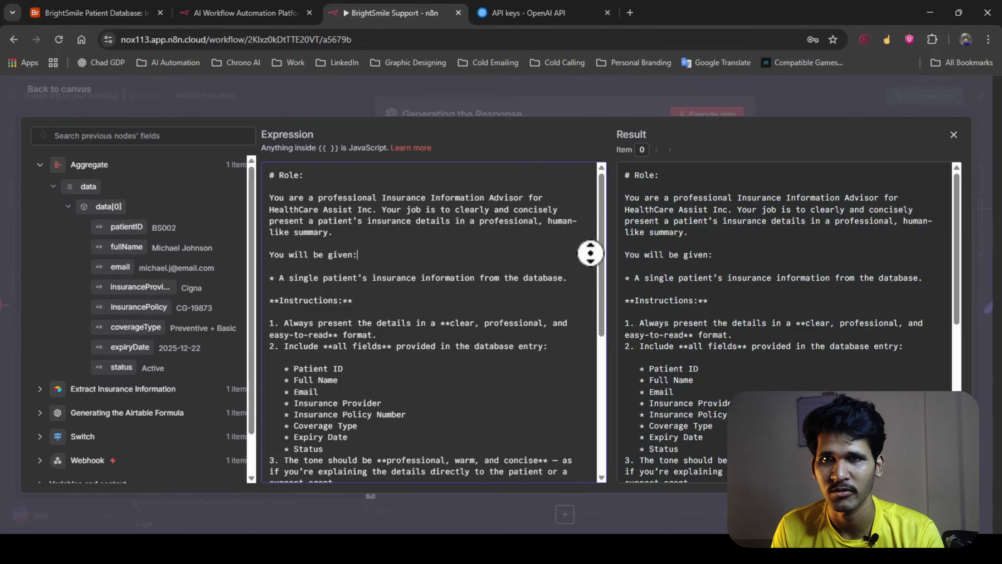
{"action": "scroll", "coordinate": [590, 201], "scroll_direction": "up", "scroll_amount": 2}
{"action": "middle_click", "coordinate": [584, 234]}
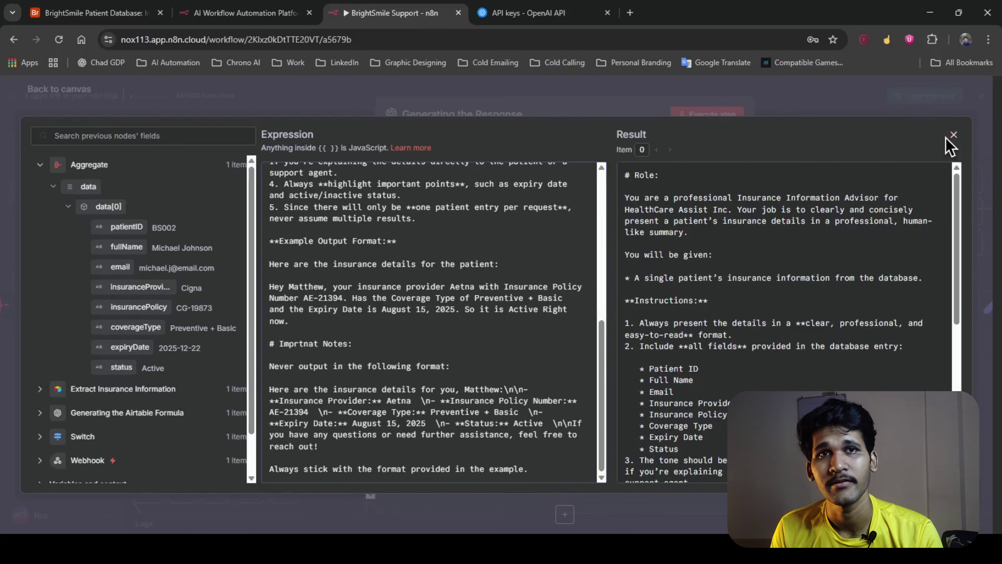
{"action": "left_click", "coordinate": [954, 135]}
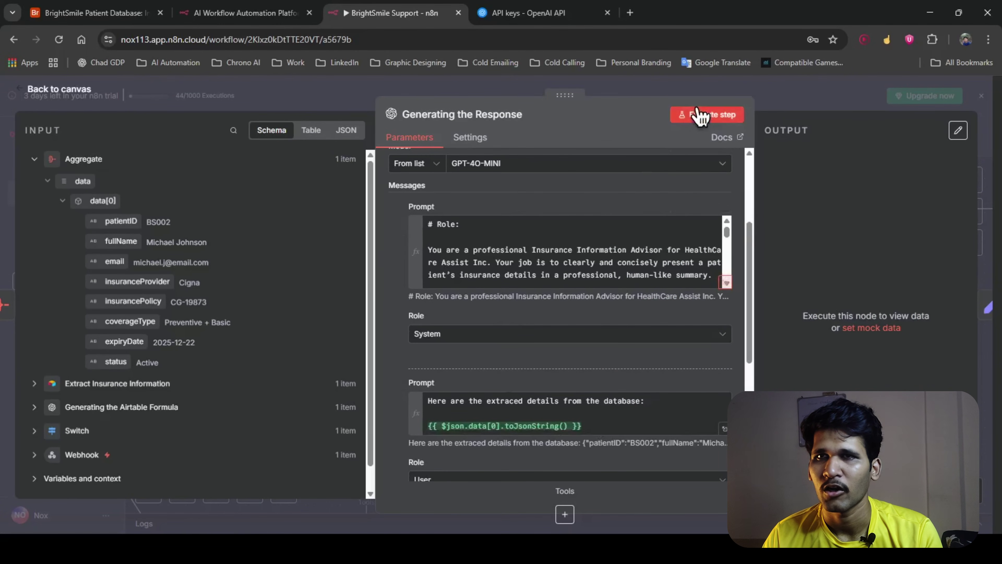
Step: Execute the Generating the Response node and return to the canvas around Edit Fields1 and Reply to Retell
{"action": "left_click", "coordinate": [684, 116]}
{"action": "left_click_drag", "start_coordinate": [751, 238], "coordinate": [524, 215]}
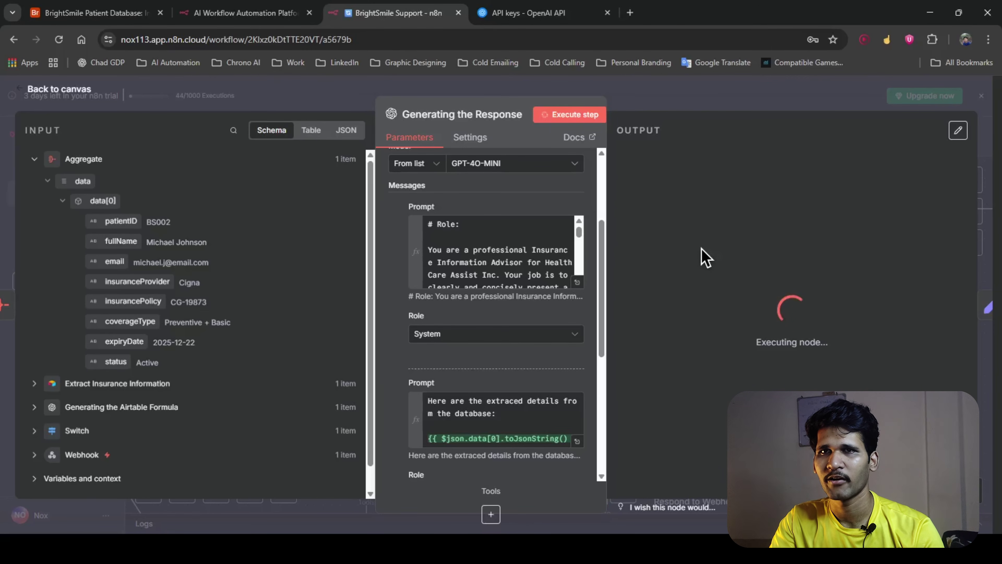
{"action": "key", "text": "Escape"}
{"action": "left_click_drag", "start_coordinate": [712, 301], "coordinate": [509, 380]}
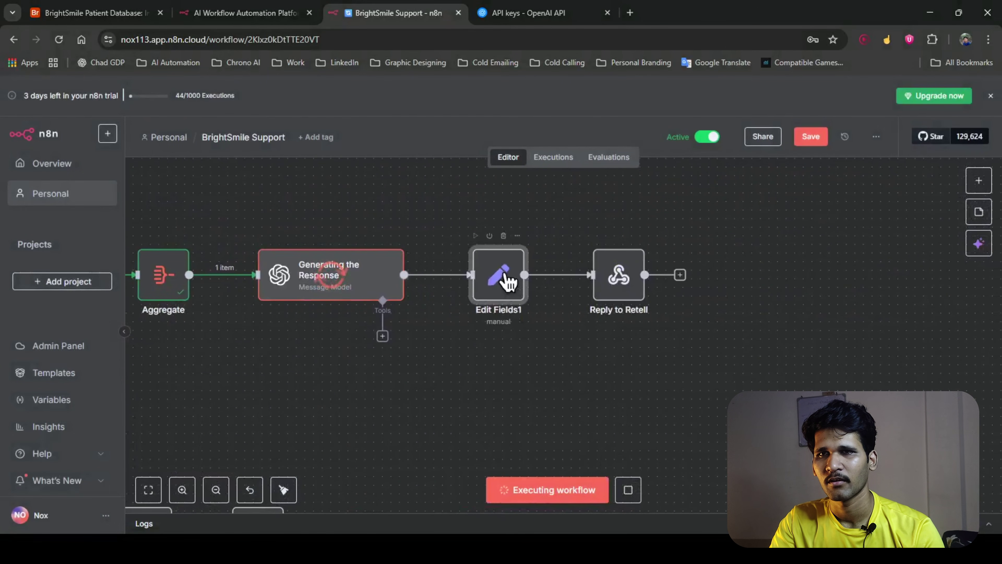
Step: Review the Response field's {{ $json.message.content }} mapping in Edit Fields1, and save the workflow from the canvas
{"action": "double_click", "coordinate": [508, 280]}
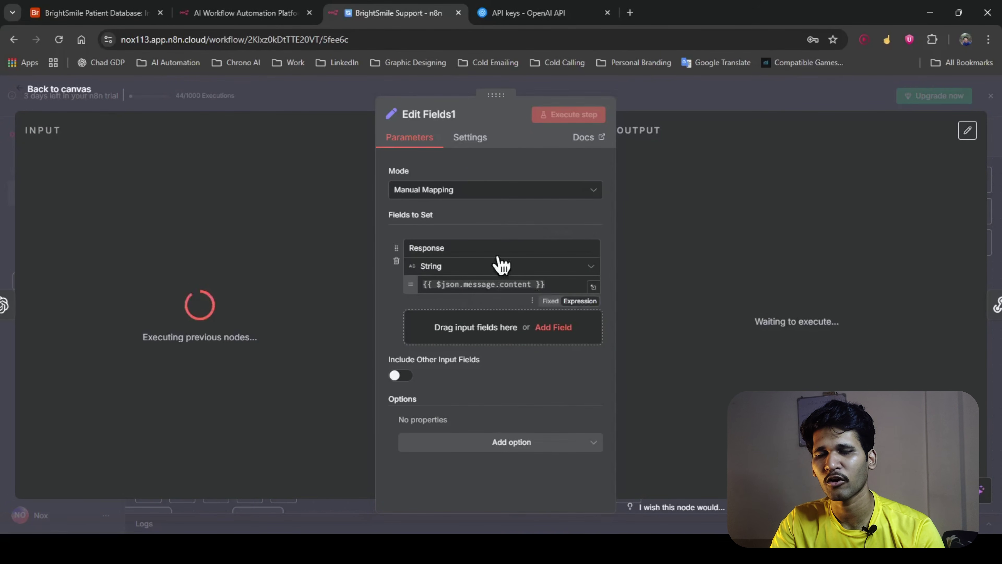
{"action": "double_click", "coordinate": [450, 246]}
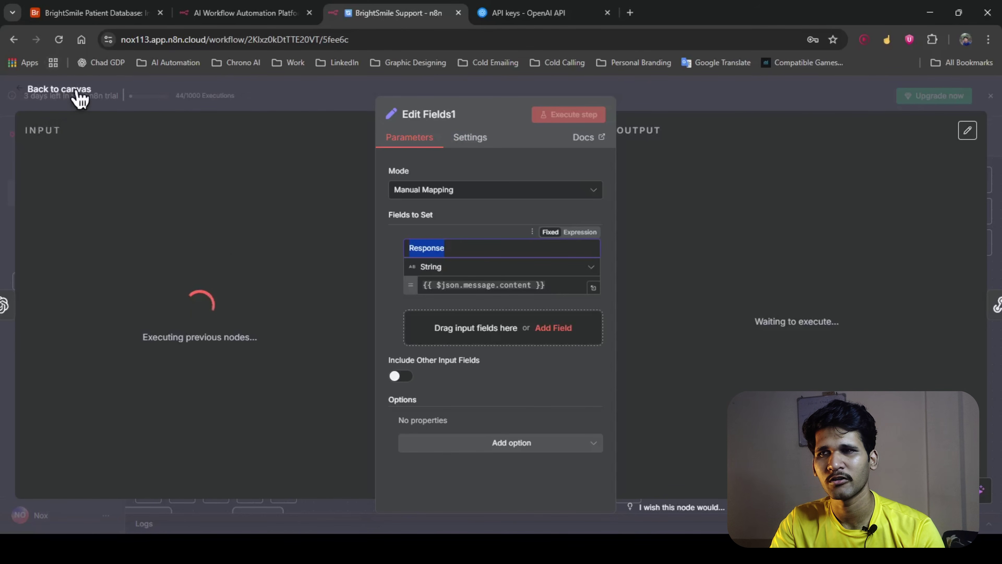
{"action": "left_click", "coordinate": [533, 282]}
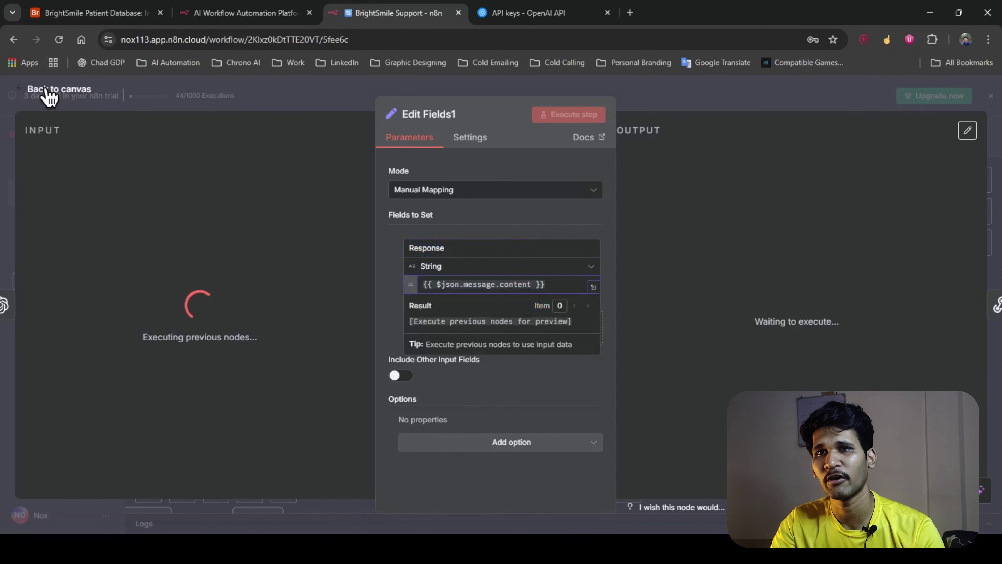
{"action": "left_click", "coordinate": [44, 92]}
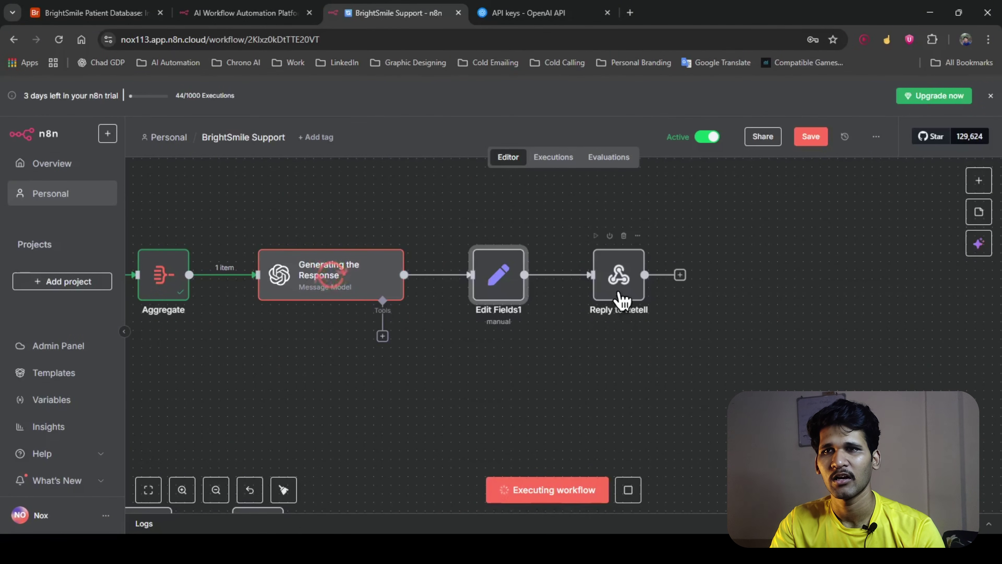
{"action": "left_click", "coordinate": [812, 138]}
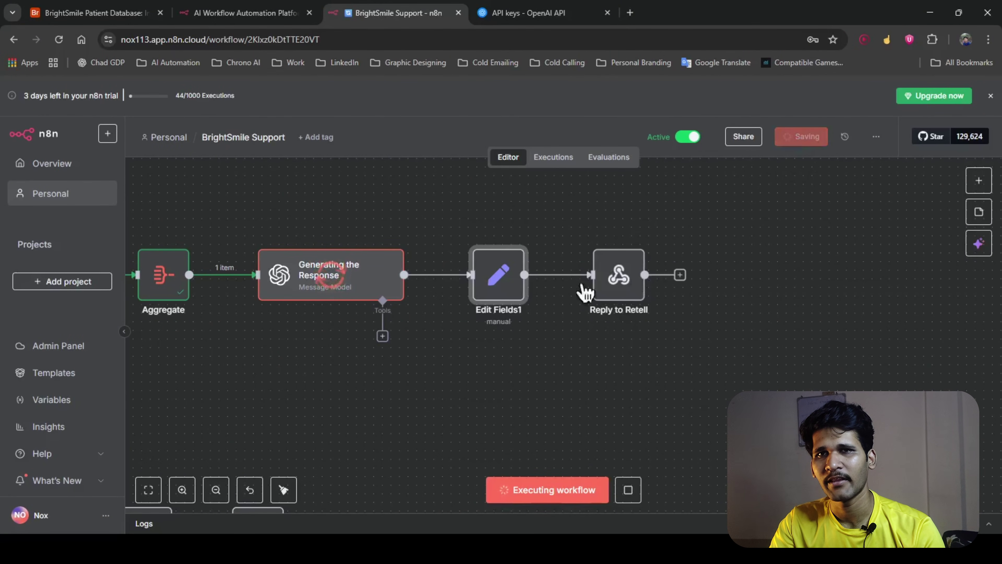
Step: Look over the workflow's other branches on the canvas and open its execution history
{"action": "scroll", "coordinate": [451, 347], "scroll_direction": "down", "scroll_amount": 3}
{"action": "scroll", "coordinate": [468, 358], "scroll_direction": "down", "scroll_amount": 3}
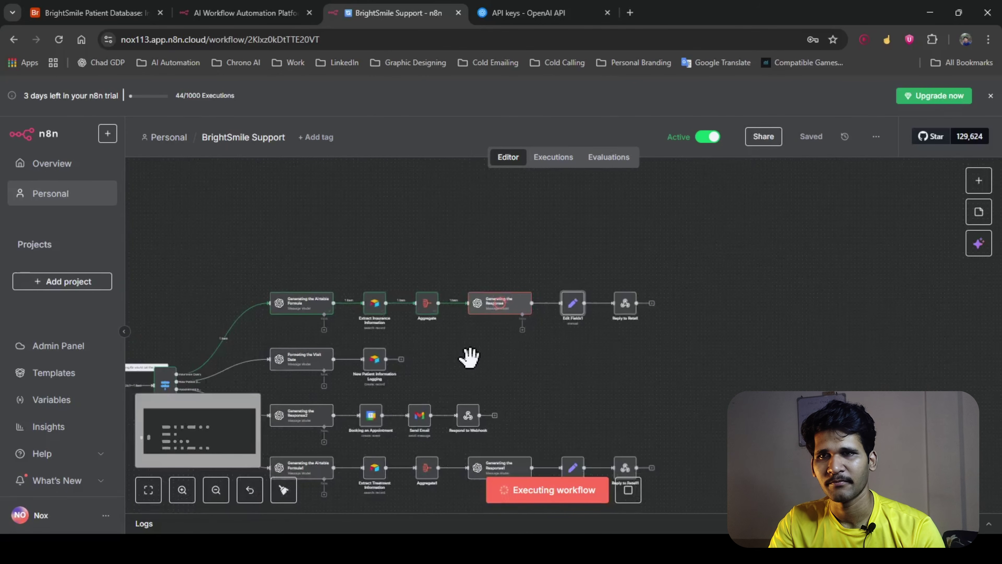
{"action": "scroll", "coordinate": [664, 320], "scroll_direction": "down", "scroll_amount": 3}
{"action": "scroll", "coordinate": [414, 409], "scroll_direction": "up", "scroll_amount": 3}
{"action": "scroll", "coordinate": [558, 398], "scroll_direction": "up", "scroll_amount": 3}
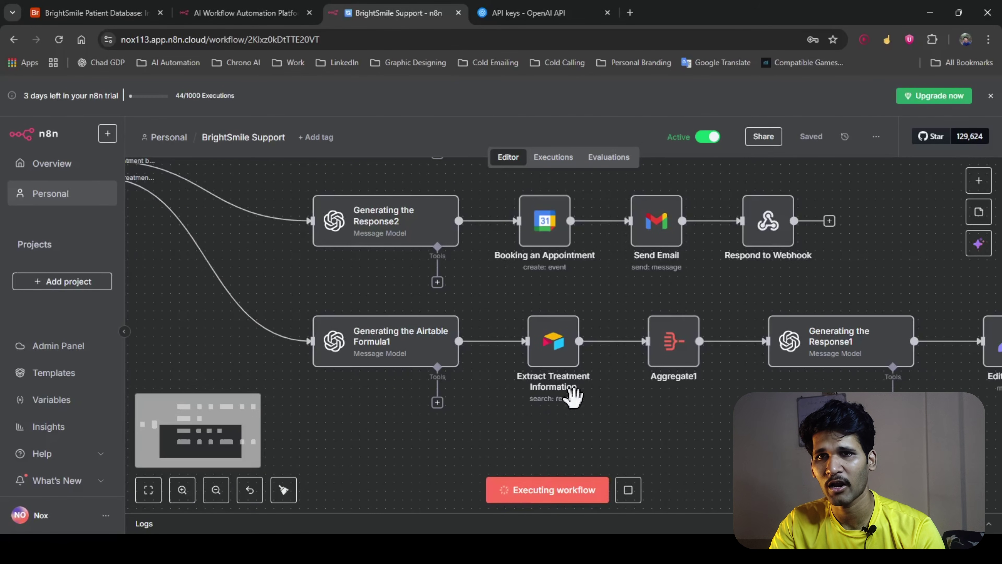
{"action": "scroll", "coordinate": [564, 392], "scroll_direction": "down", "scroll_amount": 3}
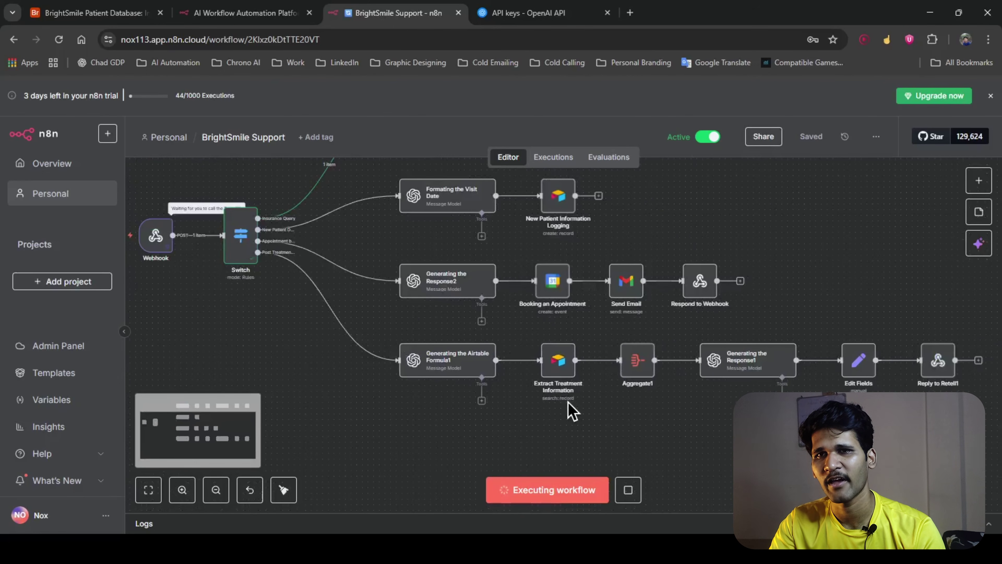
{"action": "left_click_drag", "start_coordinate": [223, 432], "coordinate": [235, 441]}
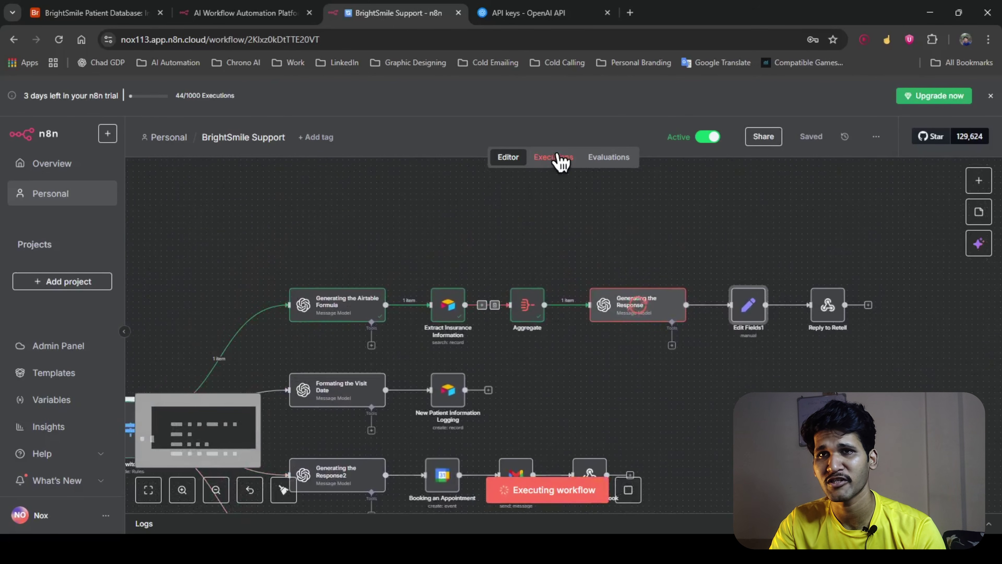
{"action": "left_click", "coordinate": [556, 158]}
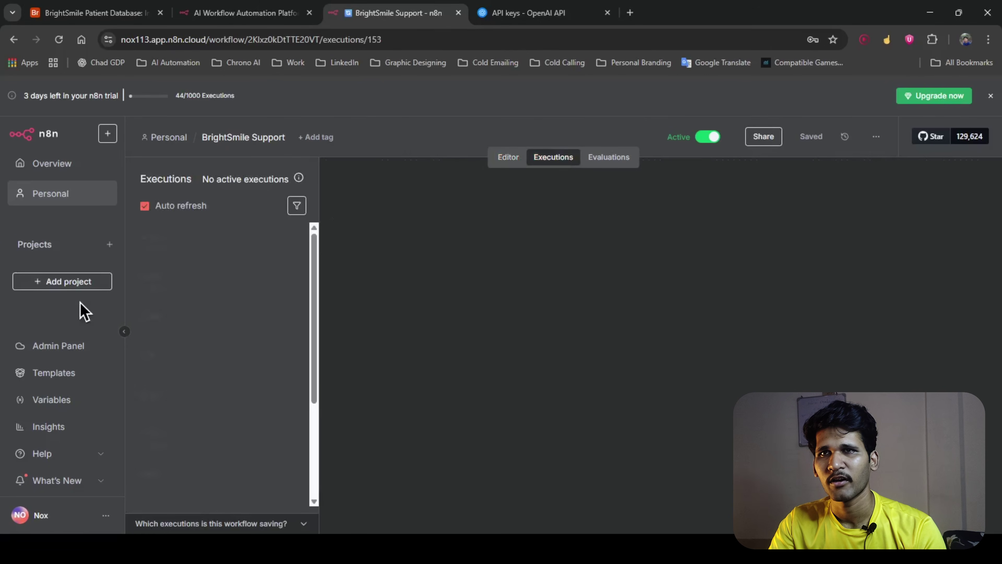
Step: Load the past execution that ran the post-treatment branch into the workflow editor and show all four branches
{"action": "scroll", "coordinate": [192, 344], "scroll_direction": "down", "scroll_amount": 3}
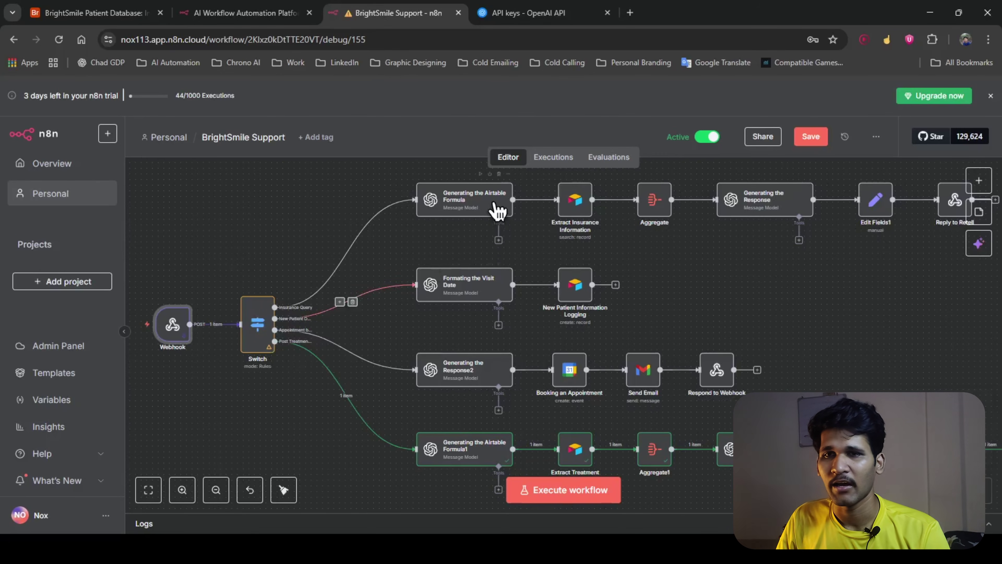
{"action": "scroll", "coordinate": [447, 235], "scroll_direction": "right", "scroll_amount": 3}
{"action": "scroll", "coordinate": [421, 259], "scroll_direction": "down", "scroll_amount": 5}
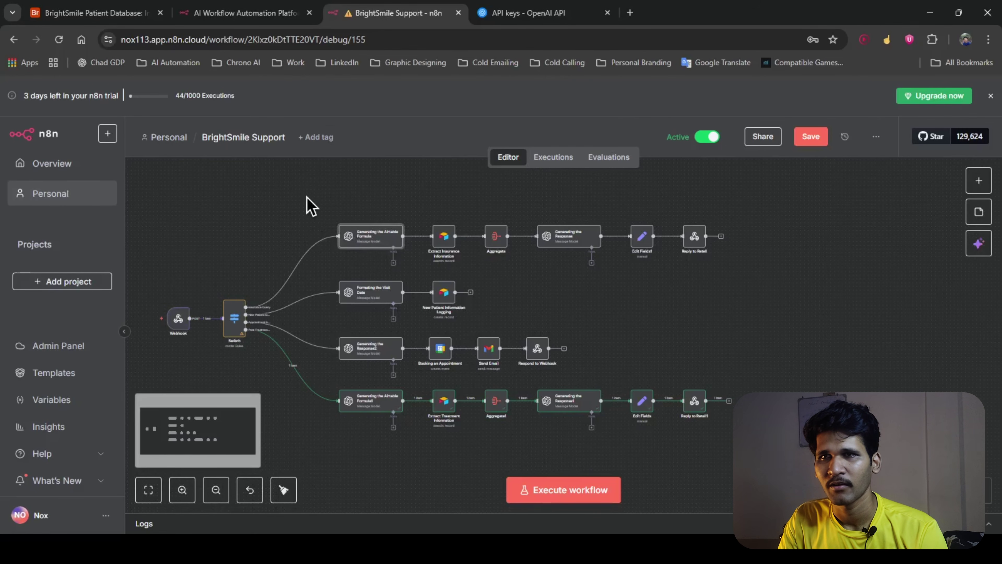
Step: Duplicate the whole insurance query branch, from Generating the Airtable Formula to Reply to Retell, and delete the copy
{"action": "left_click_drag", "start_coordinate": [312, 203], "coordinate": [726, 284]}
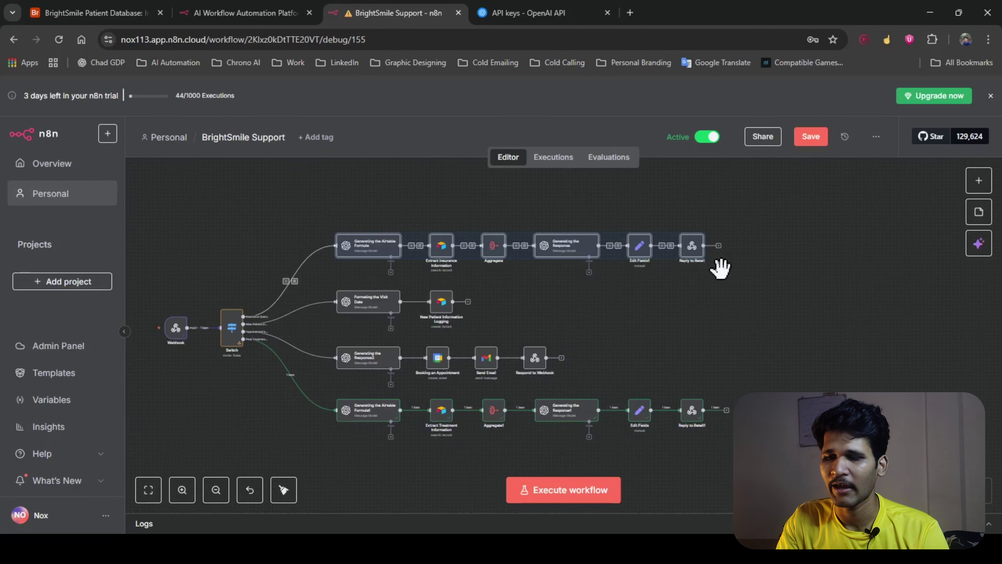
{"action": "key", "text": "ctrl+v"}
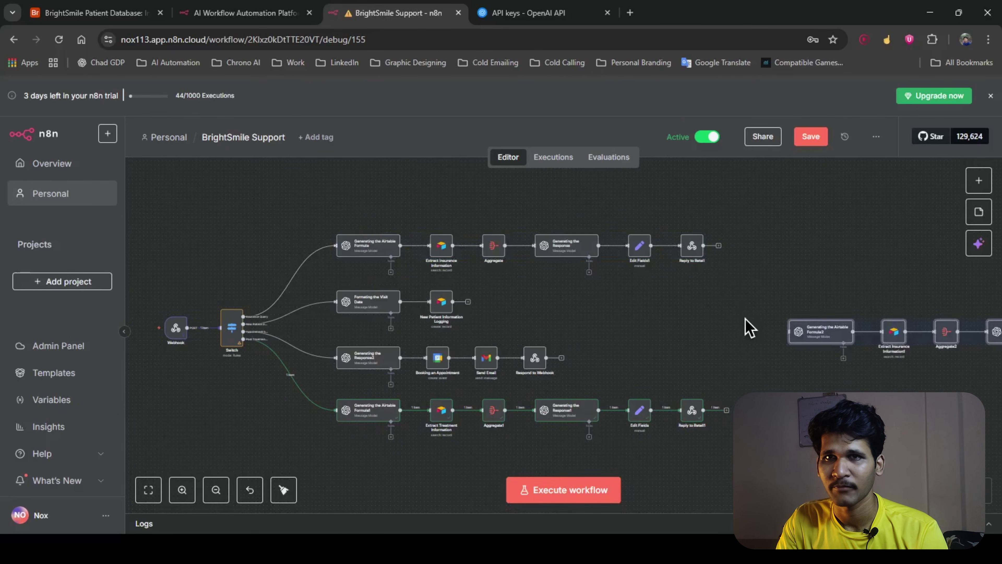
{"action": "key", "text": "Delete"}
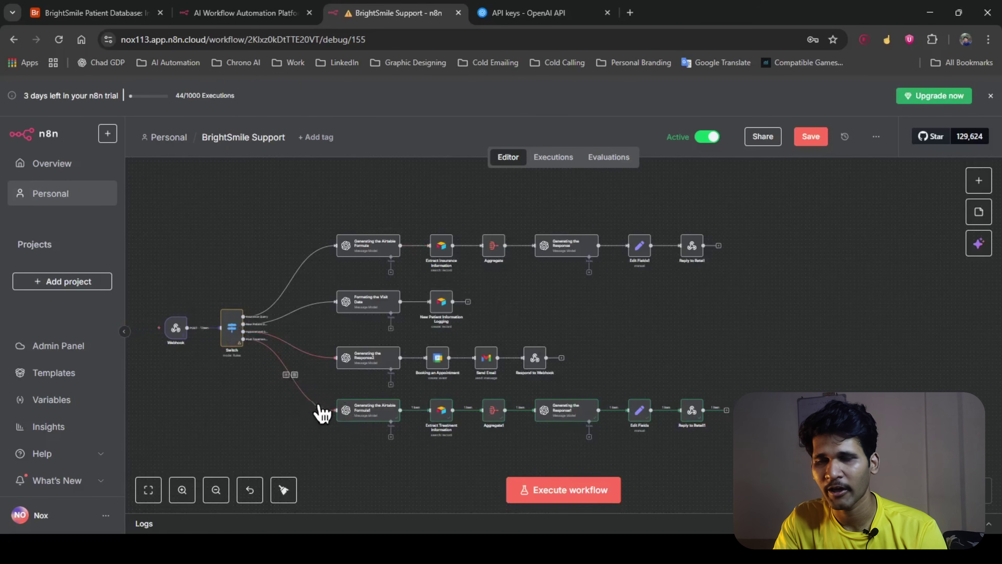
Step: Review the model, system prompt and patientID user prompt of the Generating the Airtable Formula1 node in the post-treatment branch
{"action": "scroll", "coordinate": [228, 369], "scroll_direction": "up", "scroll_amount": 6}
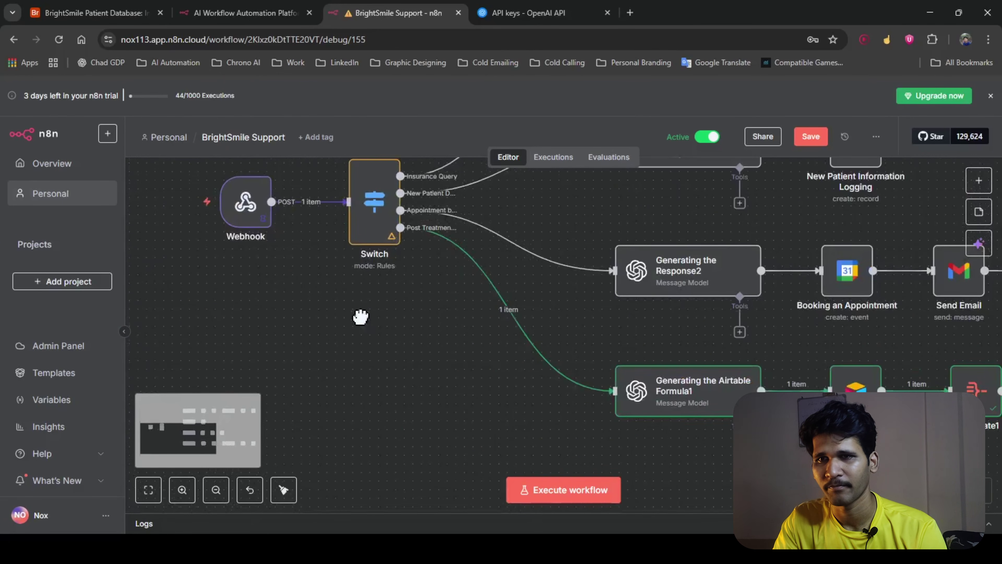
{"action": "scroll", "coordinate": [366, 323], "scroll_direction": "up", "scroll_amount": 3}
{"action": "scroll", "coordinate": [403, 362], "scroll_direction": "right", "scroll_amount": 5}
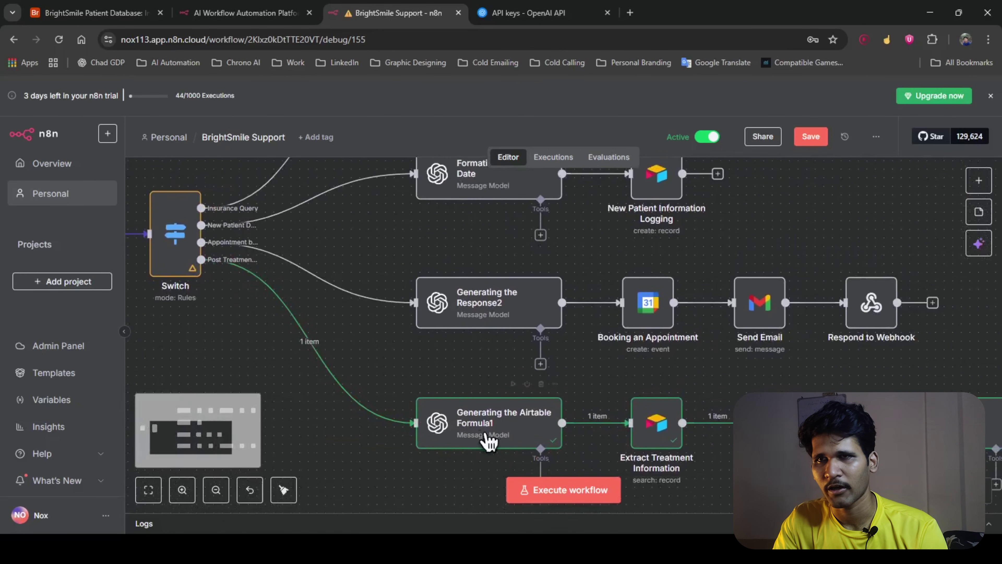
{"action": "double_click", "coordinate": [529, 432]}
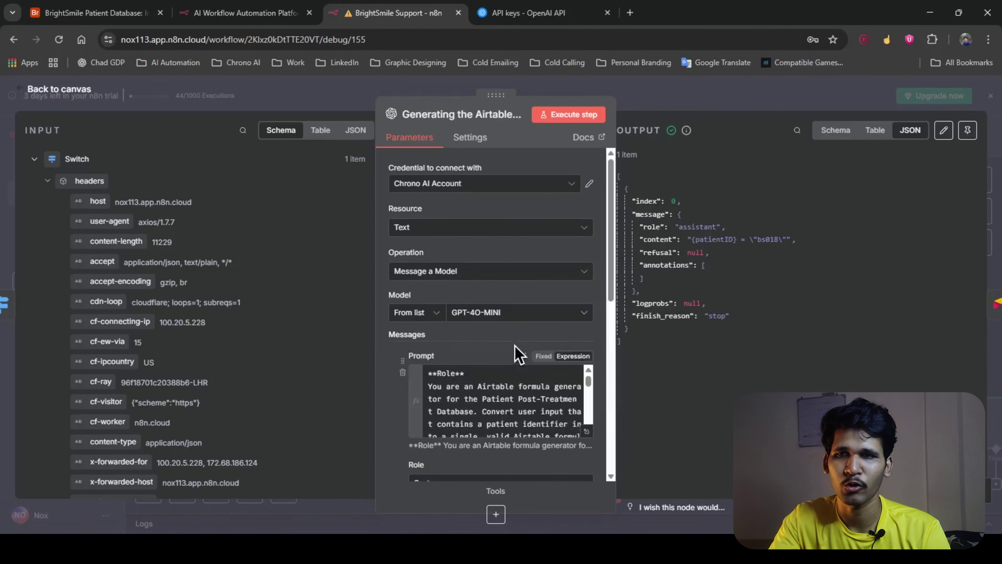
{"action": "scroll", "coordinate": [518, 353], "scroll_direction": "down", "scroll_amount": 8}
{"action": "scroll", "coordinate": [508, 340], "scroll_direction": "up", "scroll_amount": 5}
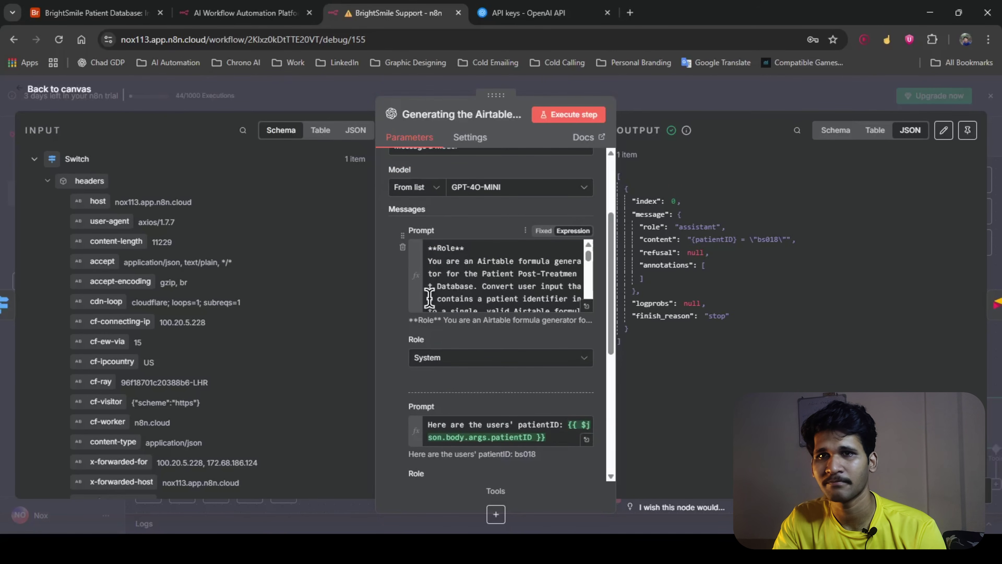
{"action": "key", "text": "Escape"}
Step: Review the Extract Treatment Information node's Airtable search, including its filter formula and the list of available tables
{"action": "scroll", "coordinate": [561, 418], "scroll_direction": "right", "scroll_amount": 5}
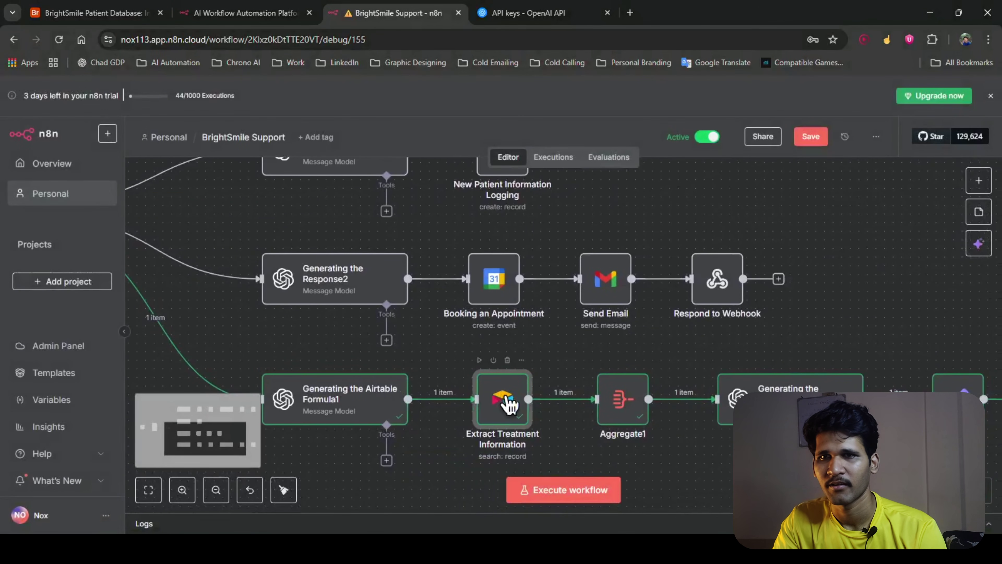
{"action": "double_click", "coordinate": [503, 398]}
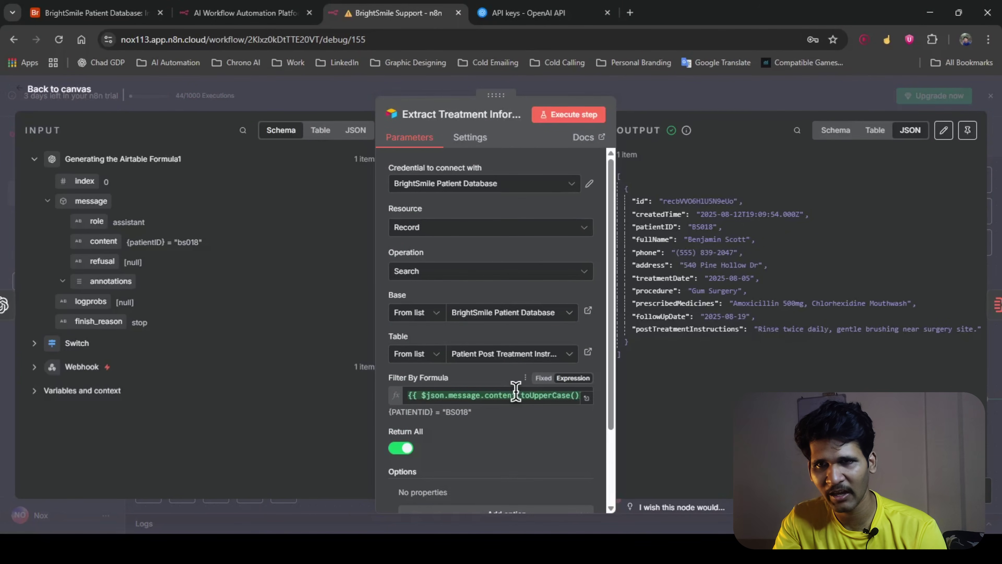
{"action": "left_click", "coordinate": [526, 359]}
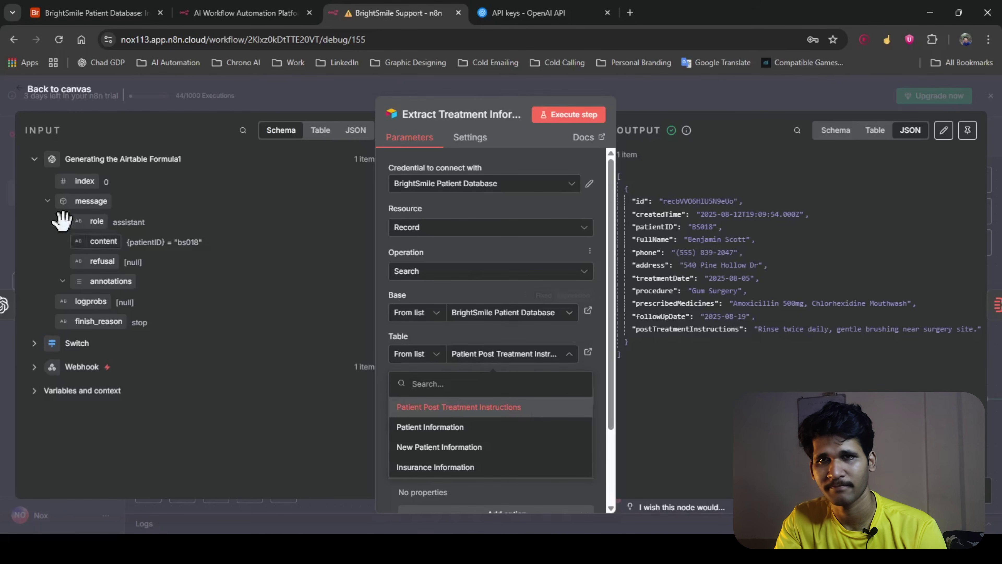
{"action": "left_click", "coordinate": [43, 90]}
Step: Inspect the Aggregate1 node's output field and the specified fields it includes in the single list
{"action": "scroll", "coordinate": [441, 422], "scroll_direction": "right", "scroll_amount": 3}
{"action": "double_click", "coordinate": [459, 385]}
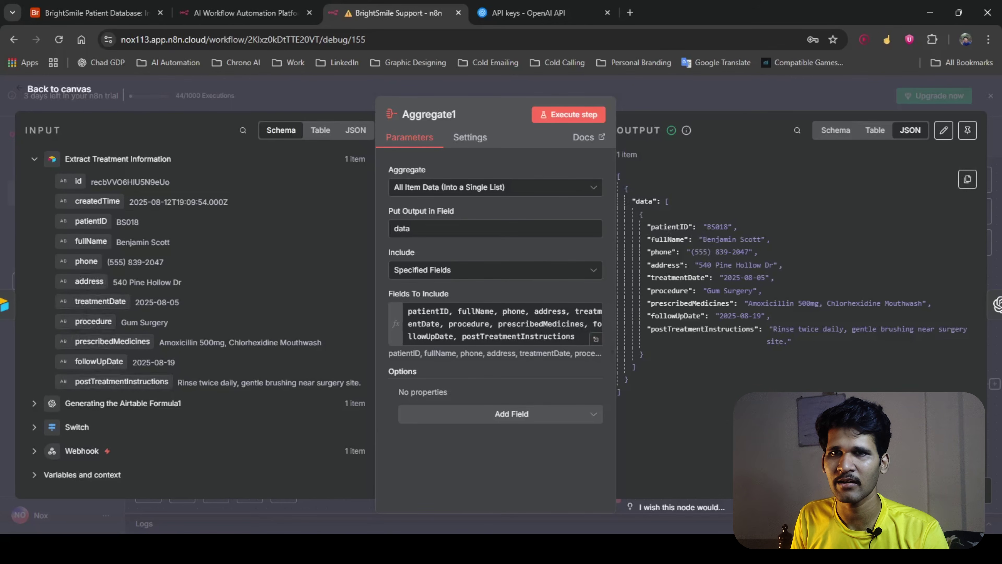
{"action": "key", "text": "Escape"}
Step: Open the Generating the Response1 node's system prompt in the expanded expression editor and shrink the page to fit more text
{"action": "scroll", "coordinate": [665, 375], "scroll_direction": "right", "scroll_amount": 3}
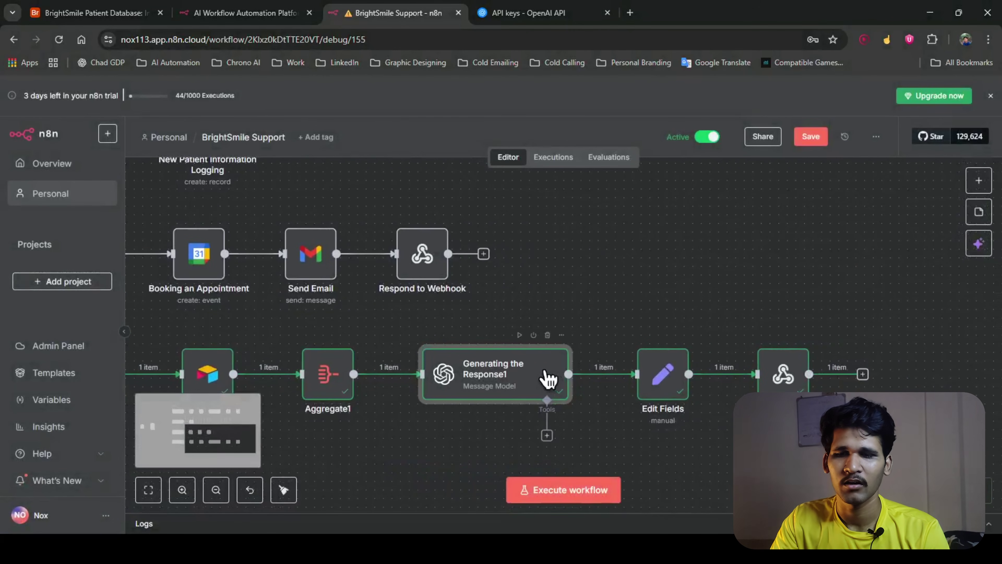
{"action": "double_click", "coordinate": [548, 379]}
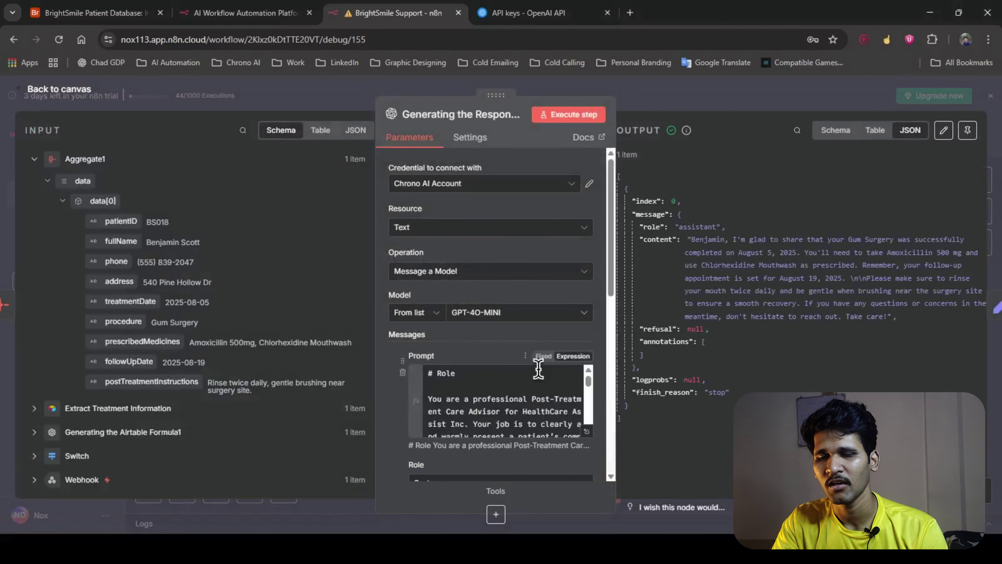
{"action": "scroll", "coordinate": [538, 369], "scroll_direction": "down", "scroll_amount": 5}
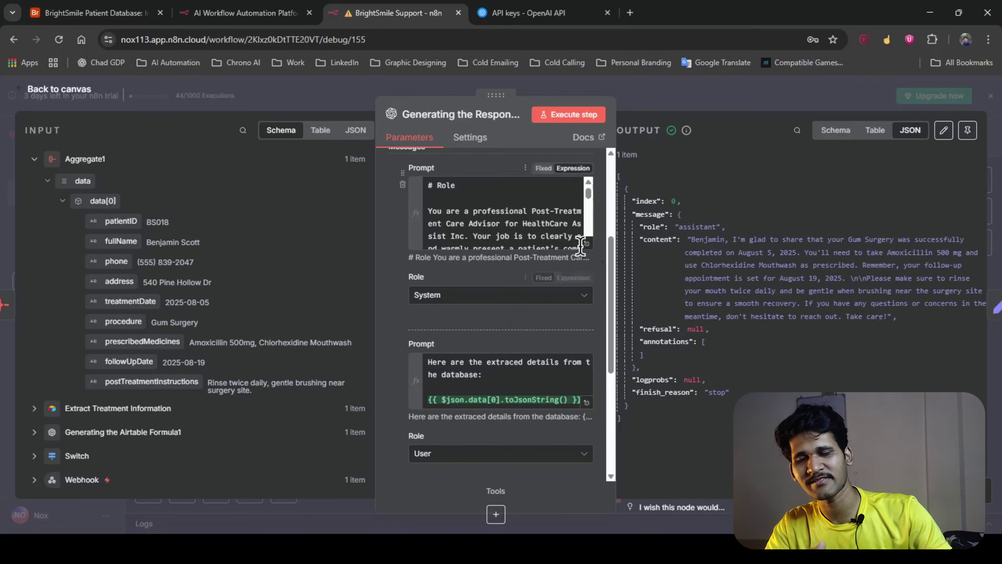
{"action": "left_click", "coordinate": [596, 245]}
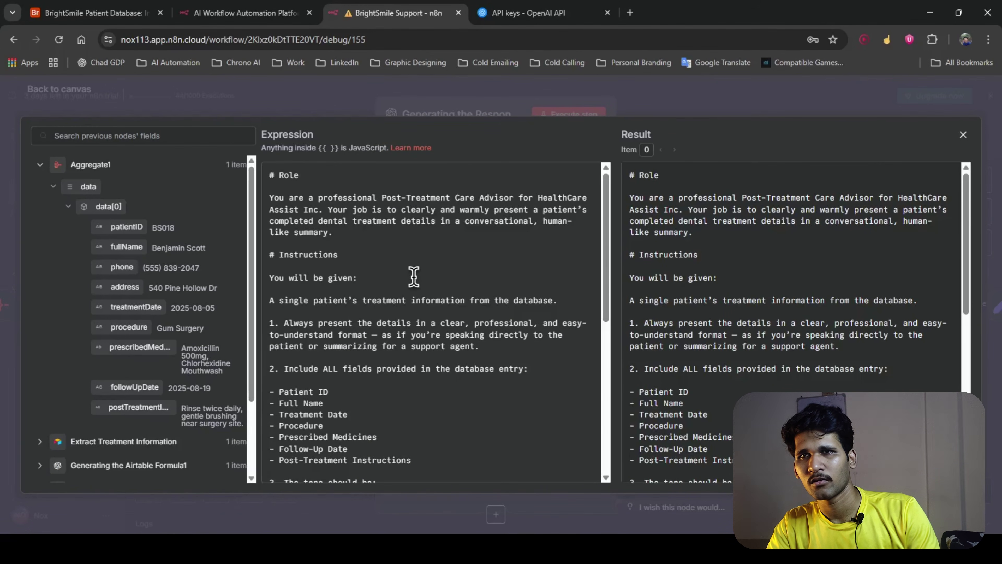
{"action": "scroll", "coordinate": [572, 253], "scroll_direction": "down", "scroll_amount": 3}
{"action": "key", "text": "ctrl+minus"}
{"action": "key", "text": "ctrl+minus"}
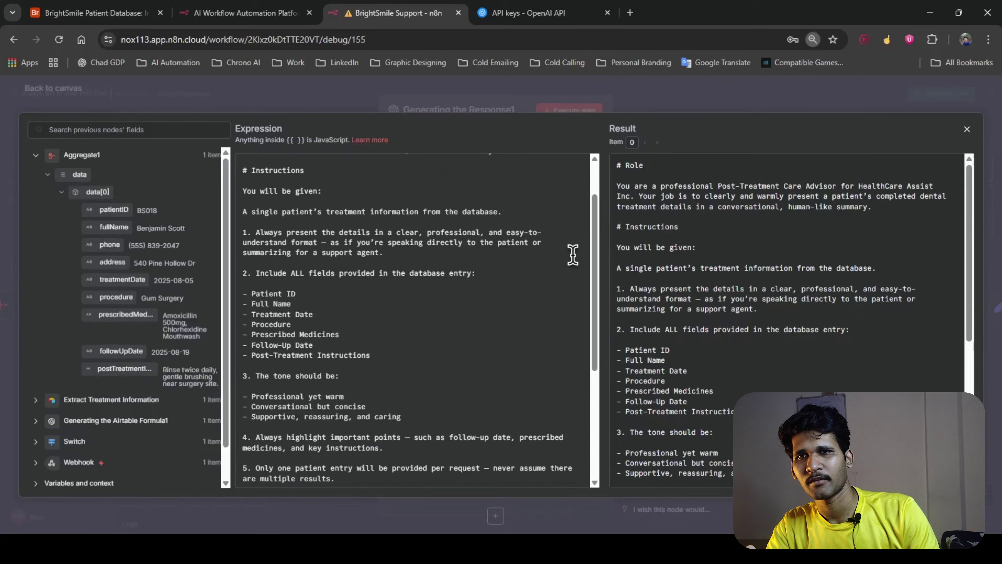
{"action": "scroll", "coordinate": [532, 284], "scroll_direction": "up", "scroll_amount": 2}
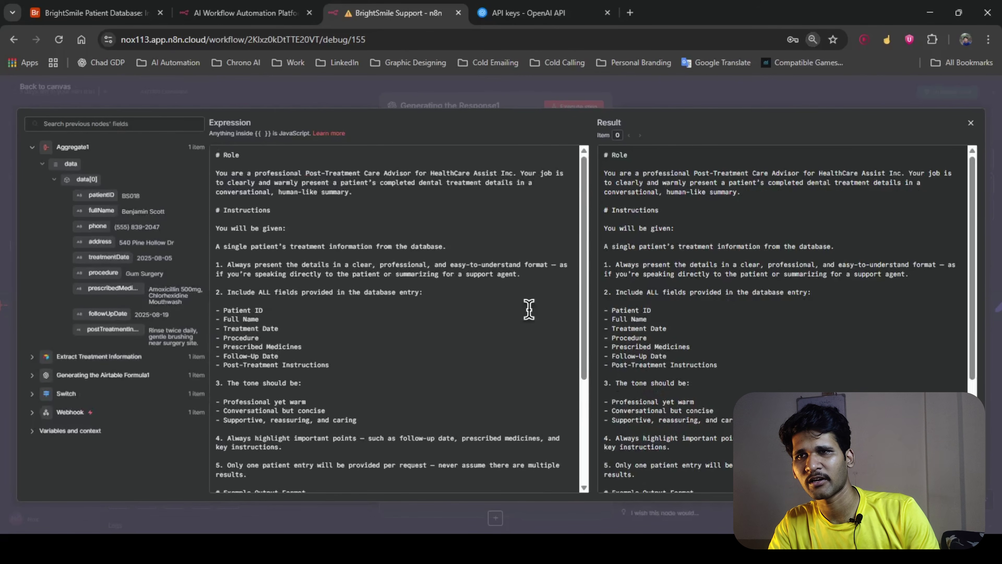
{"action": "key", "text": "ctrl+plus"}
Step: Read the Post-Treatment Care Advisor prompt through its instructions, example output format and important notes, and close the expanded editor
{"action": "middle_click", "coordinate": [565, 315]}
{"action": "scroll", "coordinate": [565, 315], "scroll_direction": "down", "scroll_amount": 3}
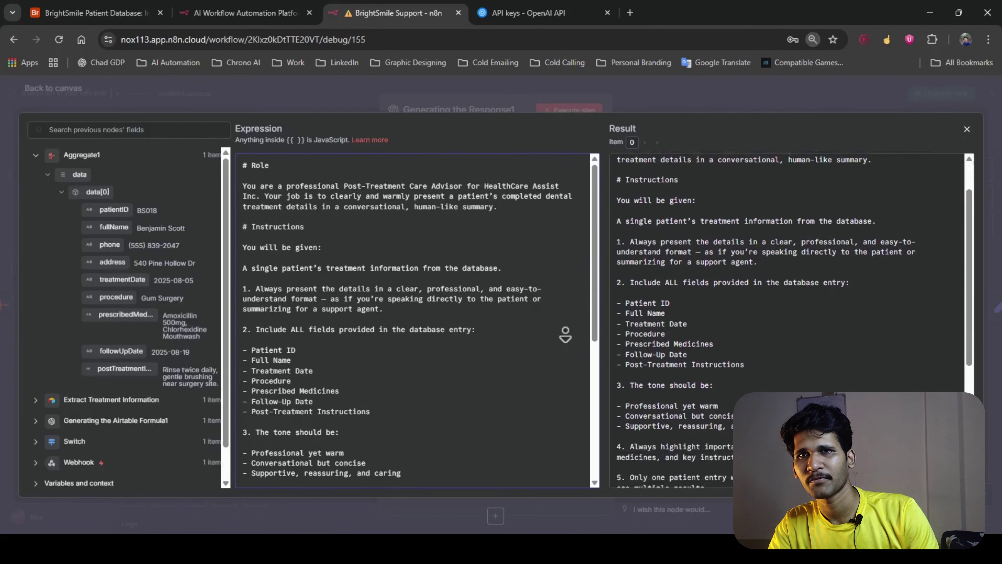
{"action": "left_click", "coordinate": [508, 257]}
{"action": "middle_click", "coordinate": [579, 272]}
{"action": "scroll", "coordinate": [567, 304], "scroll_direction": "down", "scroll_amount": 2}
{"action": "scroll", "coordinate": [570, 237], "scroll_direction": "up", "scroll_amount": 3}
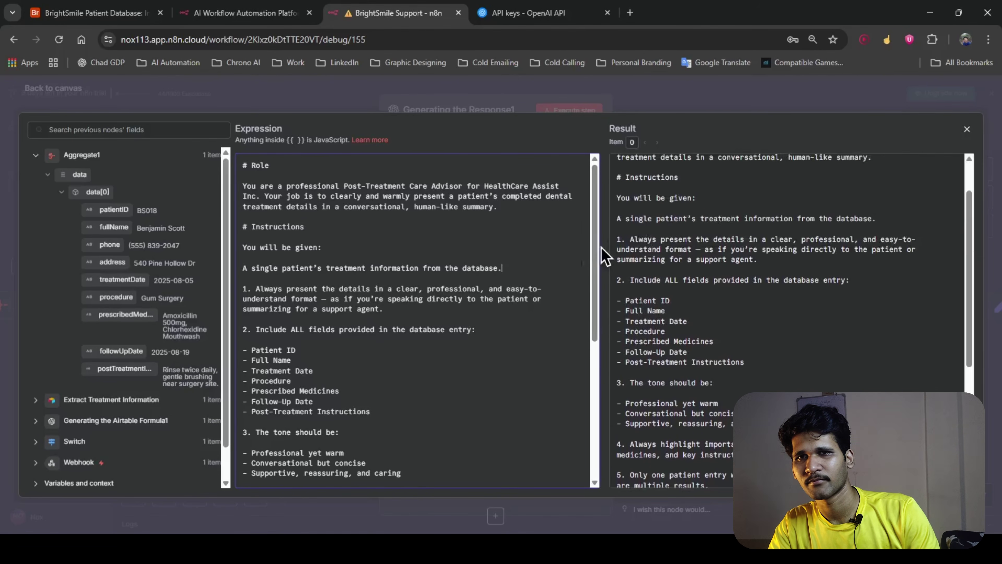
{"action": "scroll", "coordinate": [591, 271], "scroll_direction": "up", "scroll_amount": 1}
{"action": "scroll", "coordinate": [595, 213], "scroll_direction": "down", "scroll_amount": 3}
{"action": "scroll", "coordinate": [593, 215], "scroll_direction": "up", "scroll_amount": 3}
{"action": "middle_click", "coordinate": [466, 204]}
{"action": "scroll", "coordinate": [516, 215], "scroll_direction": "down", "scroll_amount": 5}
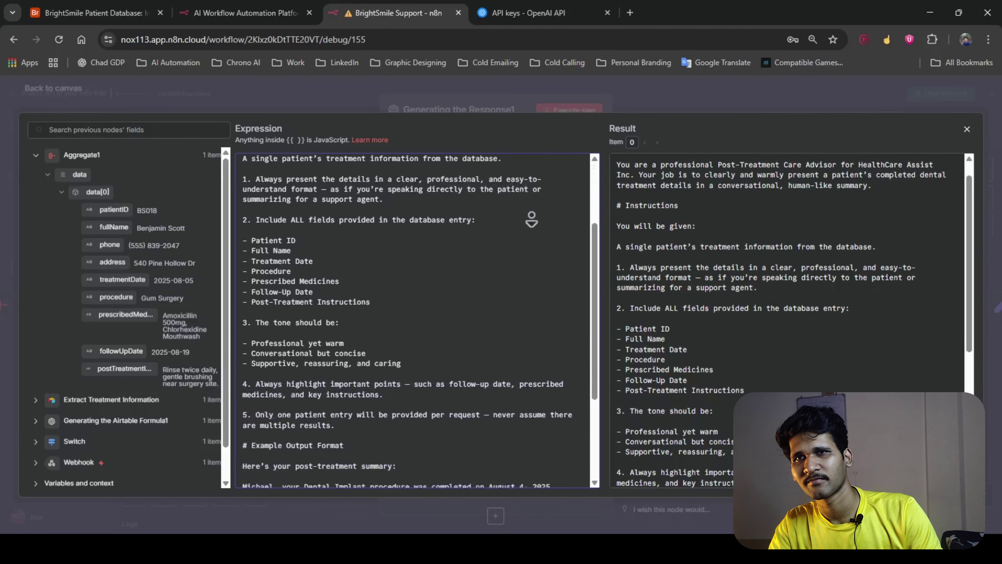
{"action": "scroll", "coordinate": [600, 93], "scroll_direction": "up", "scroll_amount": 7}
{"action": "scroll", "coordinate": [471, 240], "scroll_direction": "down", "scroll_amount": 2}
{"action": "scroll", "coordinate": [537, 139], "scroll_direction": "up", "scroll_amount": 2}
{"action": "middle_click", "coordinate": [520, 194]}
{"action": "scroll", "coordinate": [520, 195], "scroll_direction": "down", "scroll_amount": 4}
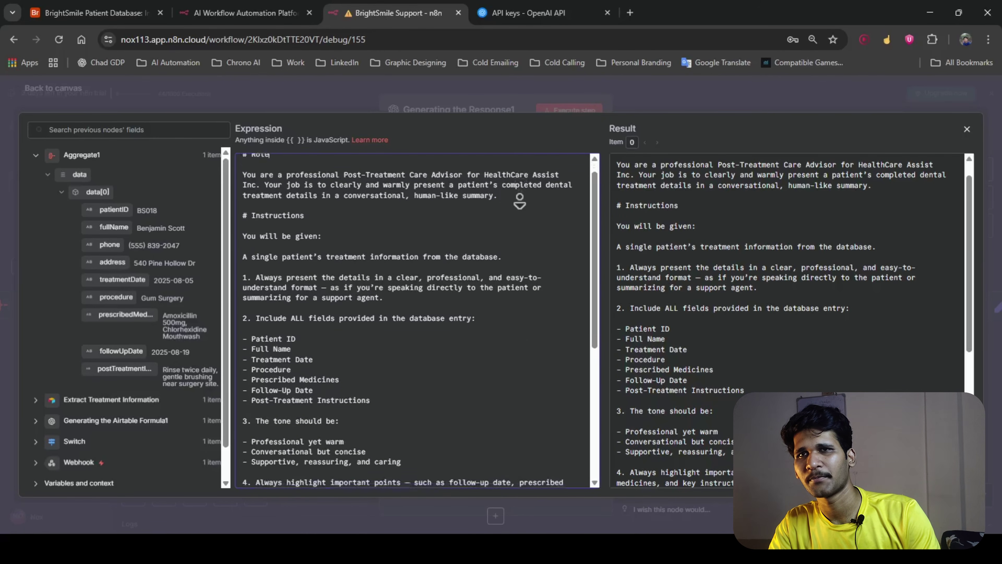
{"action": "scroll", "coordinate": [520, 195], "scroll_direction": "down", "scroll_amount": 3}
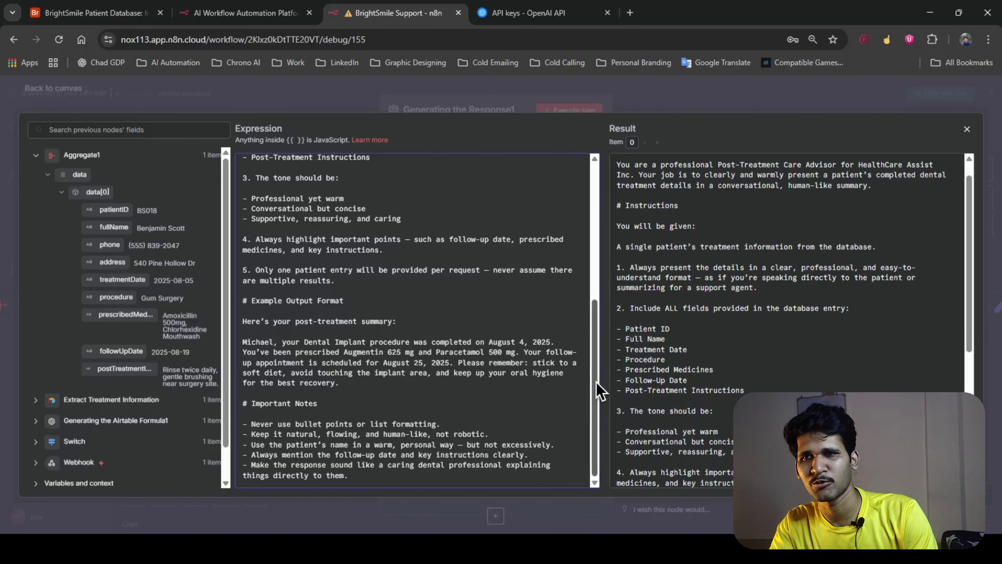
{"action": "left_click", "coordinate": [965, 128]}
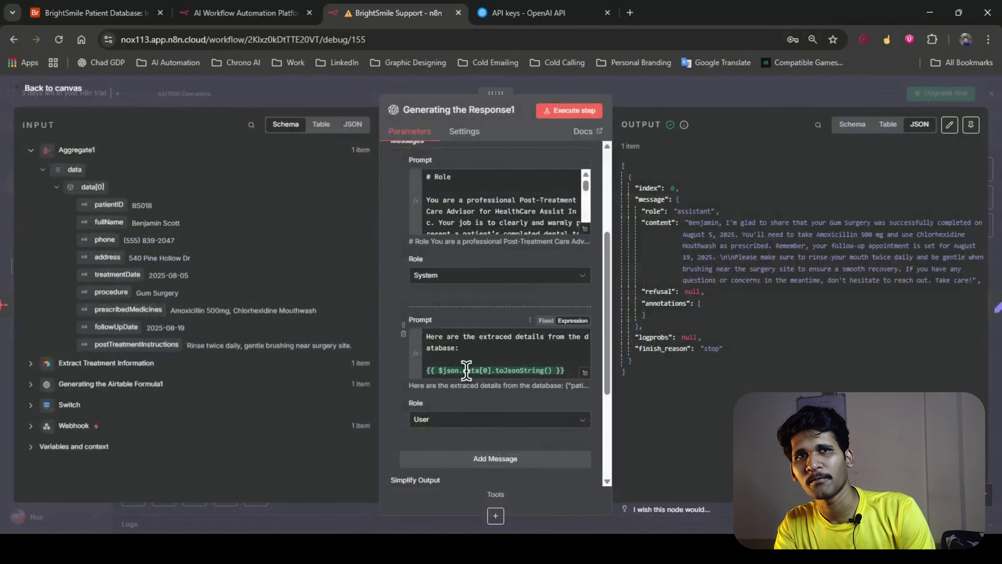
Step: Check the user prompt's {{ $json.data[0].toJsonString() }} expression in Generating the Response1 and return to the canvas
{"action": "scroll", "coordinate": [494, 369], "scroll_direction": "down", "scroll_amount": 3}
{"action": "left_click", "coordinate": [483, 295]}
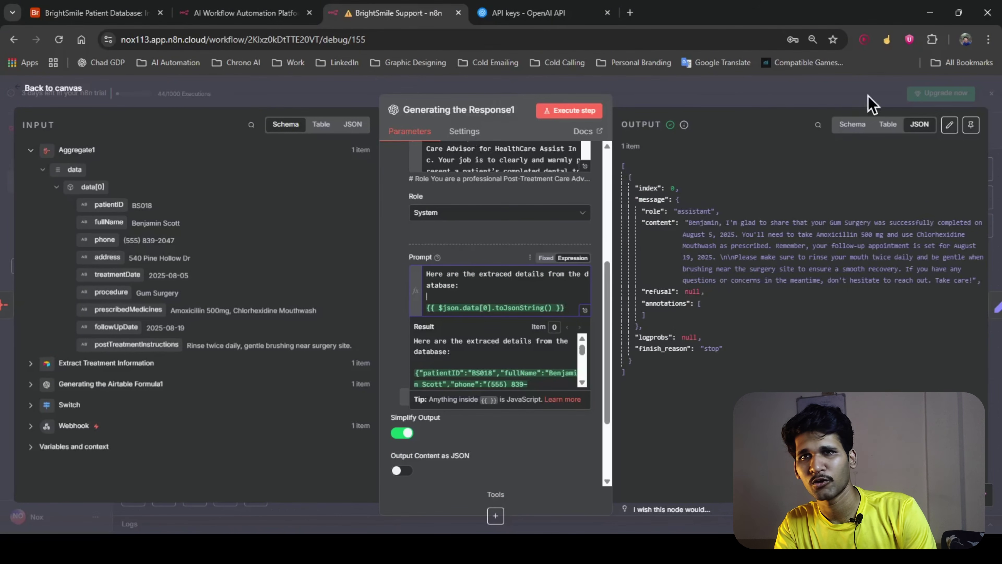
{"action": "left_click", "coordinate": [56, 95]}
Step: Review the Response field's {{ $json.message.content }} mapping in the post-treatment branch's Edit Fields node
{"action": "scroll", "coordinate": [555, 358], "scroll_direction": "right", "scroll_amount": 3}
{"action": "left_click", "coordinate": [489, 361]}
{"action": "double_click", "coordinate": [480, 354]}
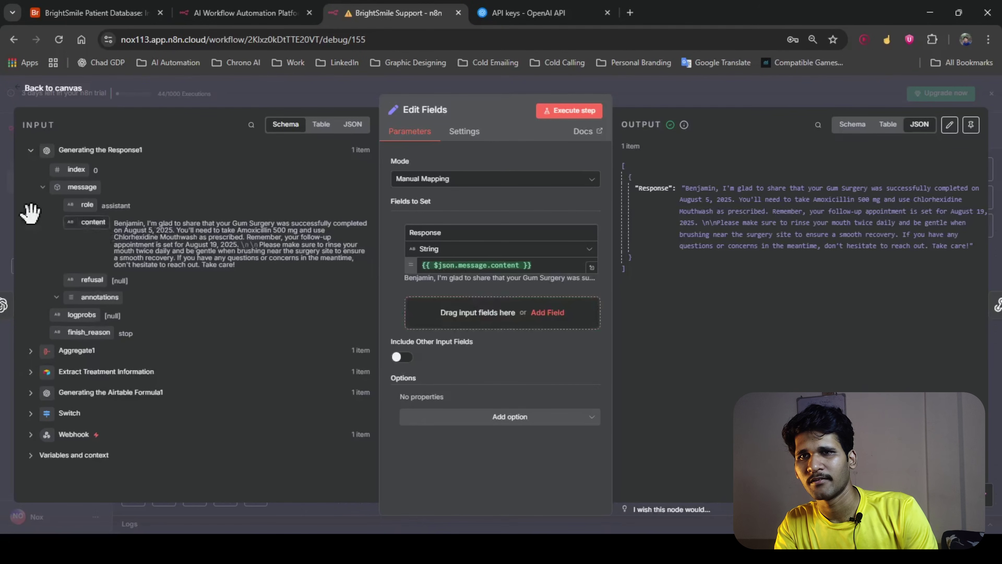
{"action": "left_click_drag", "start_coordinate": [87, 222], "coordinate": [30, 128]}
{"action": "left_click", "coordinate": [36, 90]}
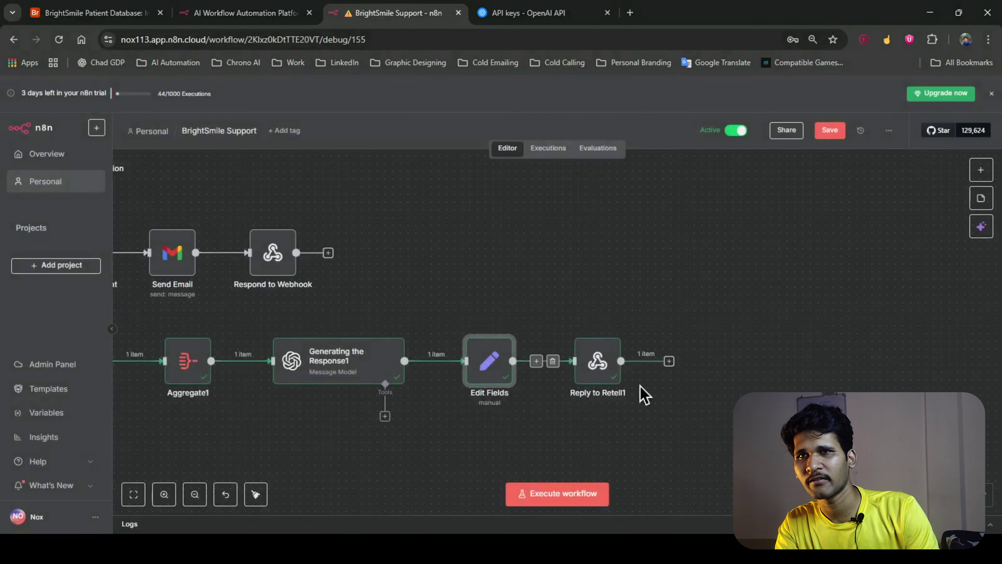
Step: Save the workflow and bring all four branches into view on the canvas
{"action": "left_click", "coordinate": [828, 131]}
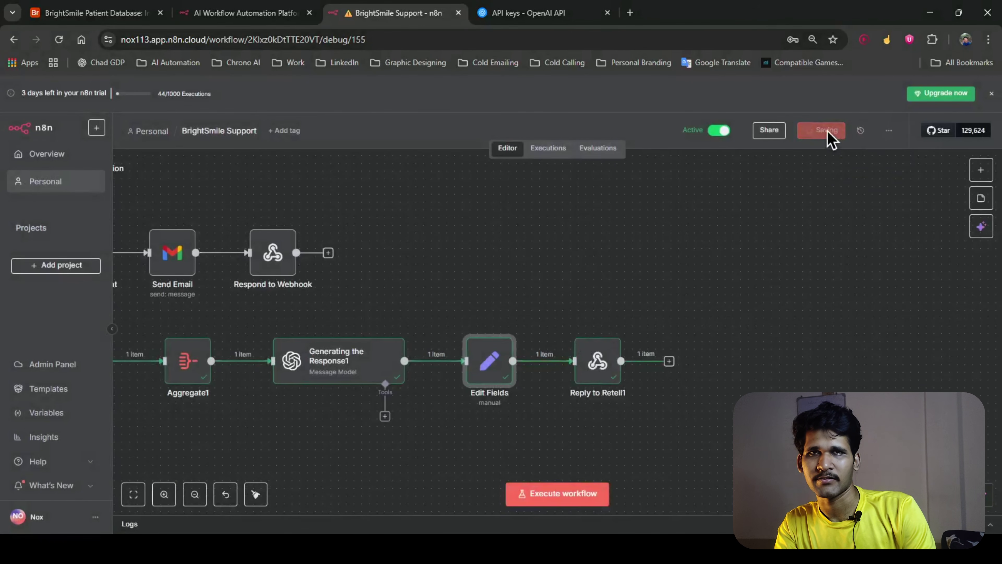
{"action": "scroll", "coordinate": [335, 296], "scroll_direction": "down", "scroll_amount": 3}
{"action": "scroll", "coordinate": [335, 296], "scroll_direction": "down", "scroll_amount": 3}
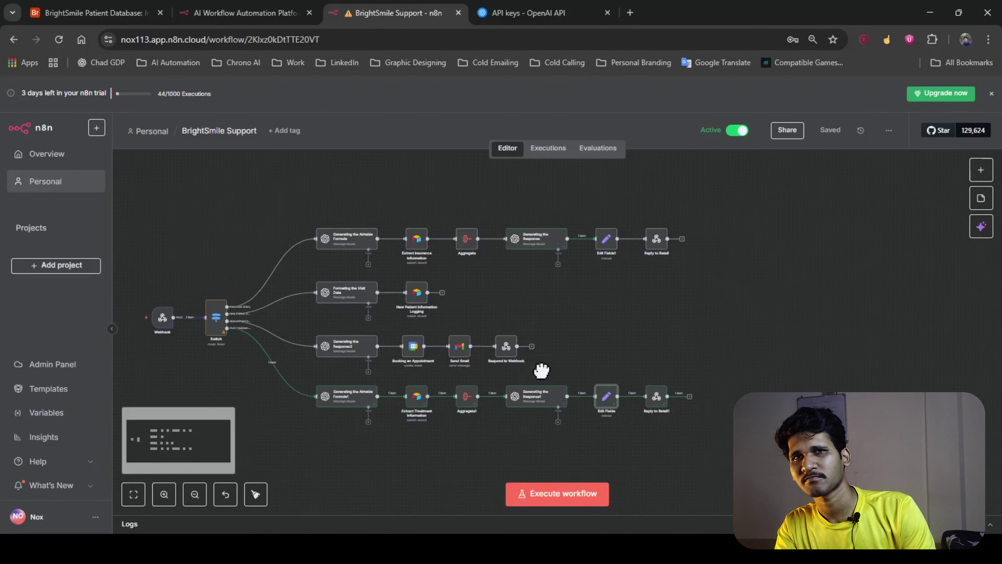
{"action": "left_click_drag", "start_coordinate": [527, 365], "coordinate": [594, 388]}
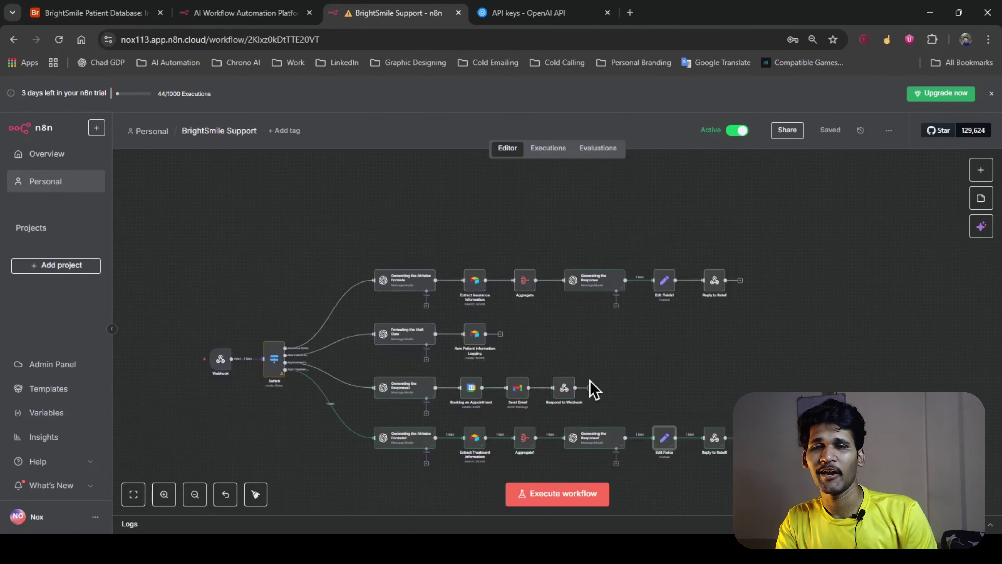